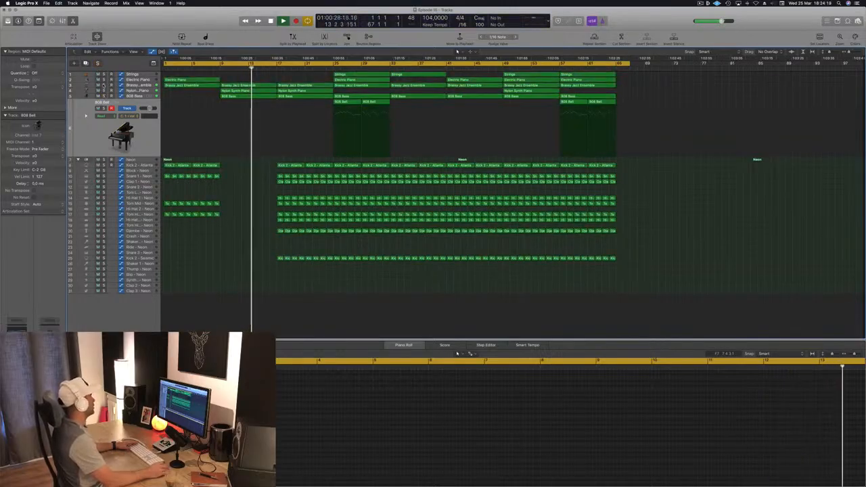
# Step: Solo the Brassy Jazz Ensemble track to audition it, select it, and turn its solo off
pyautogui.click(104, 85)
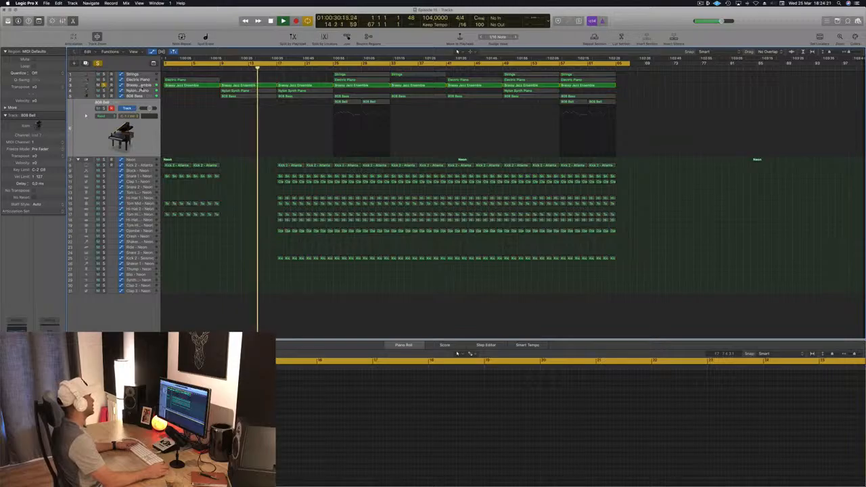
pyautogui.click(89, 86)
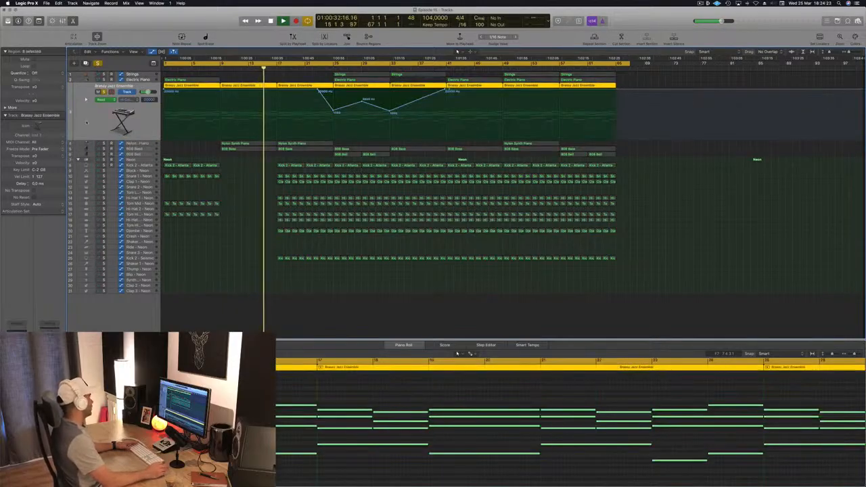
pyautogui.click(104, 93)
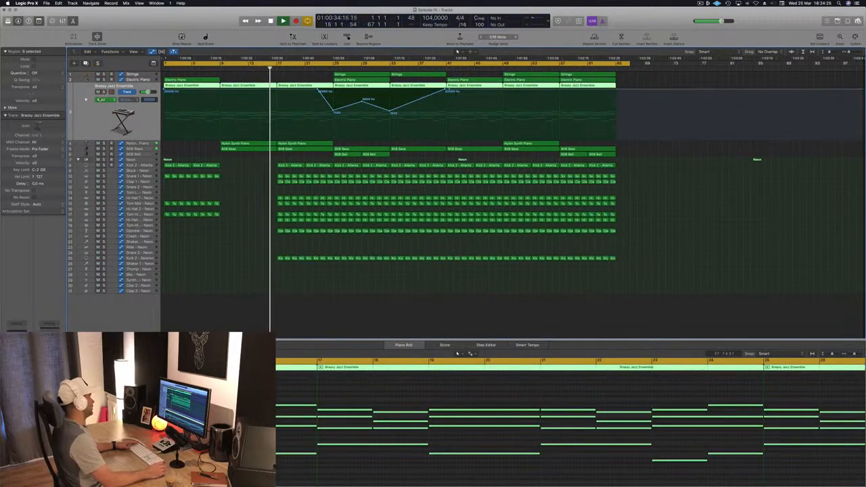
# Step: Listen through the section from bar 25 with the 808 Bell track selected, stop playback and return to the project start
pyautogui.click(232, 190)
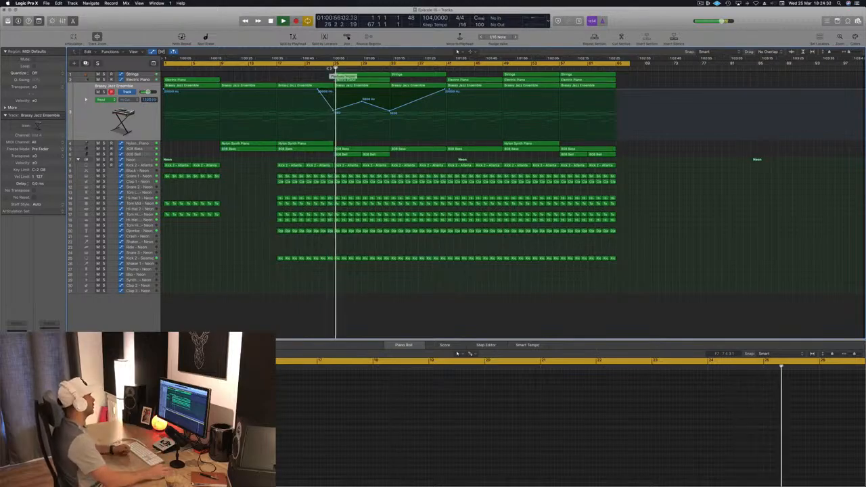
pyautogui.click(149, 155)
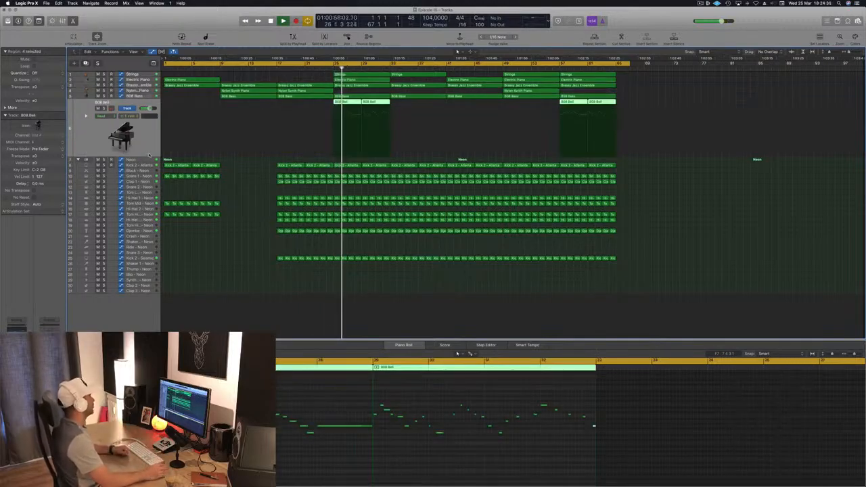
pyautogui.click(236, 231)
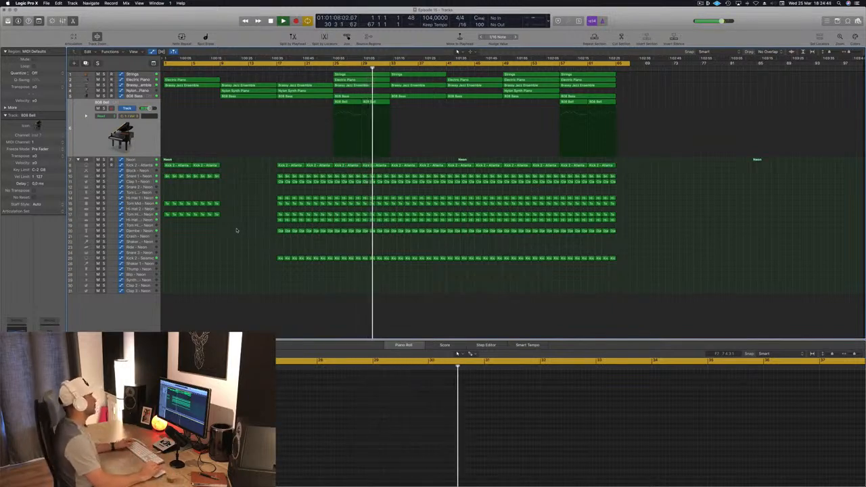
pyautogui.press('space')
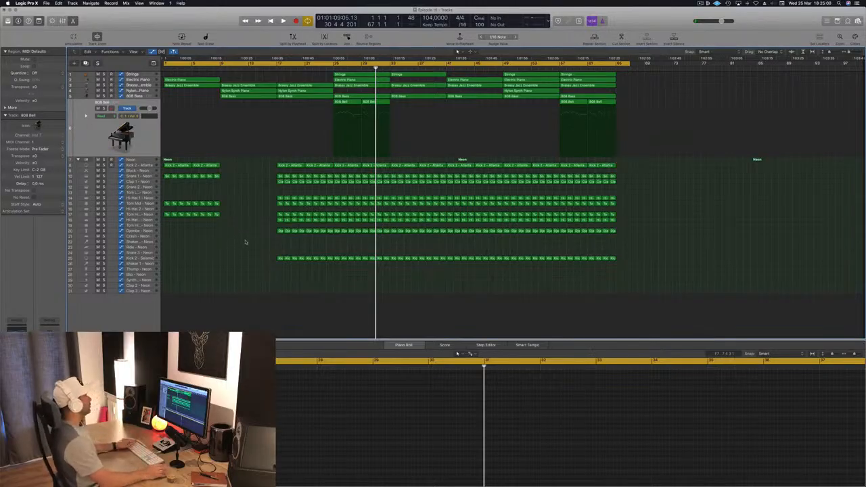
pyautogui.press('Return')
pyautogui.press('space')
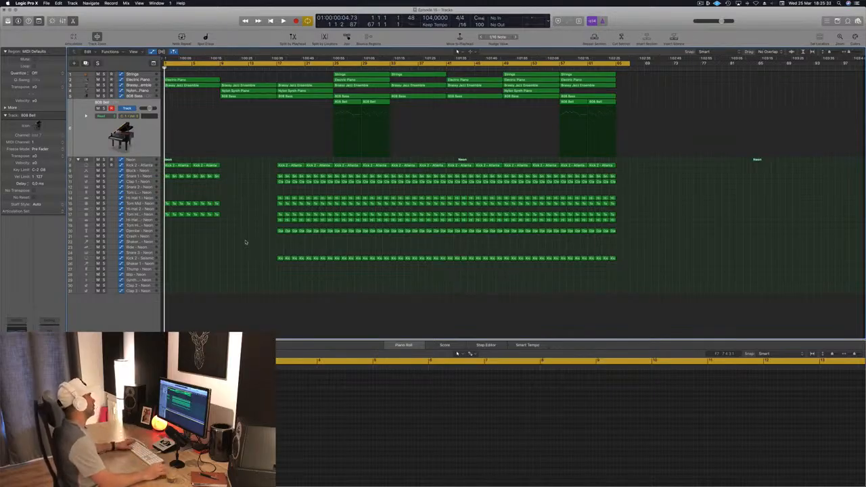
pyautogui.press('space')
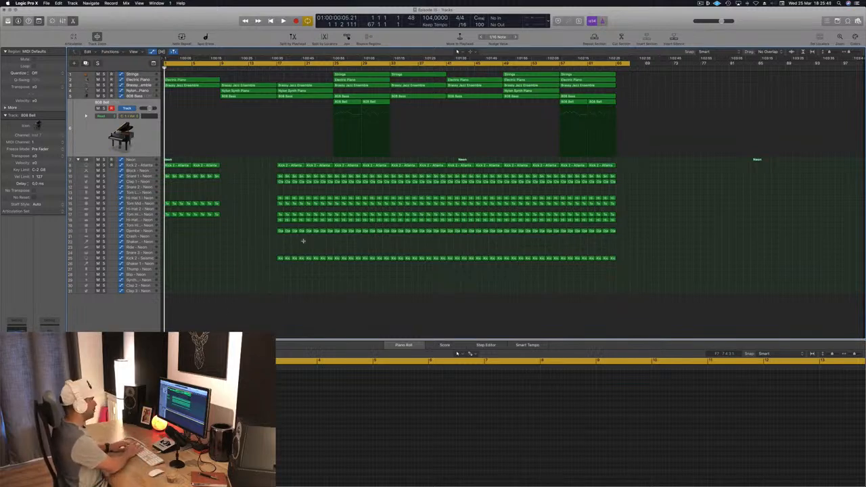
# Step: End the cycle range at bar 65 and repeat the whole arrangement twice directly after it
pyautogui.press('super+z')
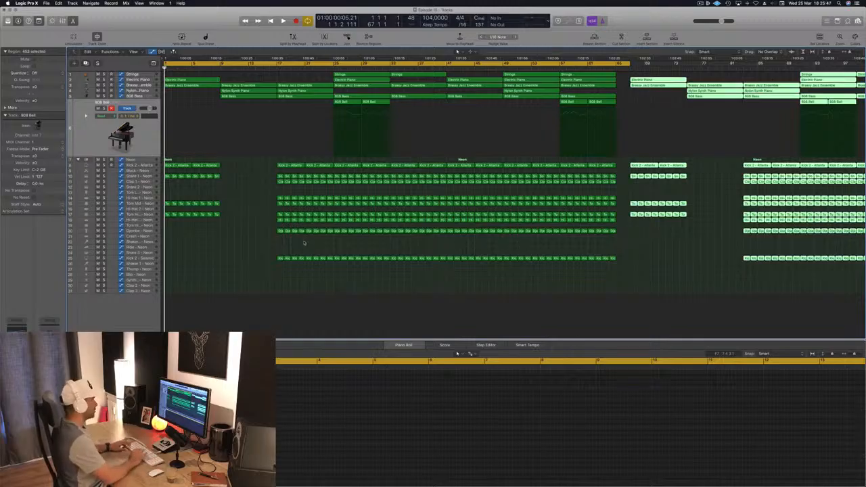
pyautogui.press('Delete')
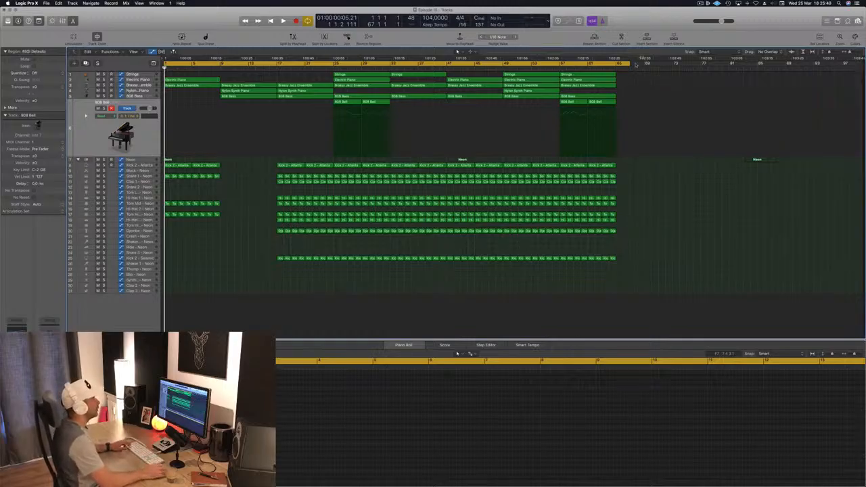
pyautogui.moveTo(629, 65); pyautogui.dragTo(613, 66)
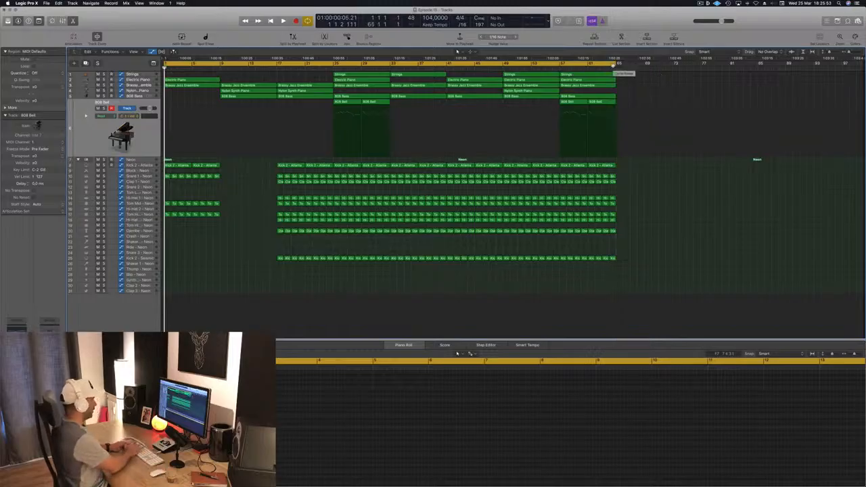
pyautogui.press('super+z')
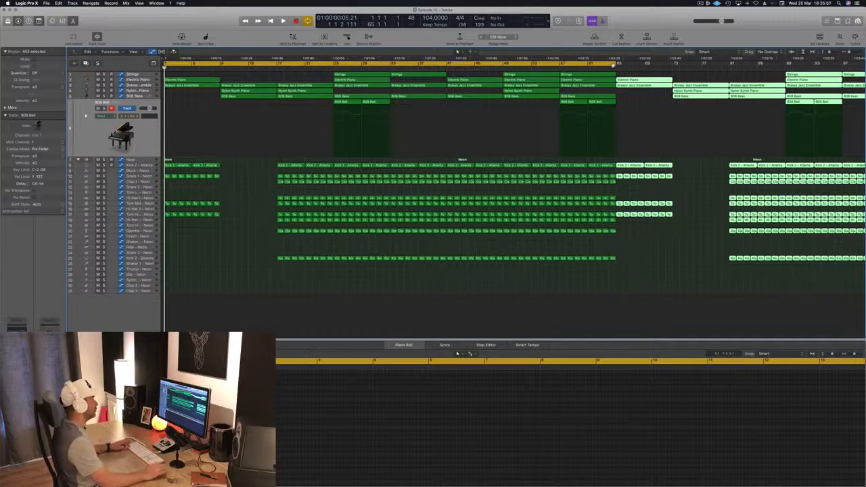
pyautogui.press('super+Left')
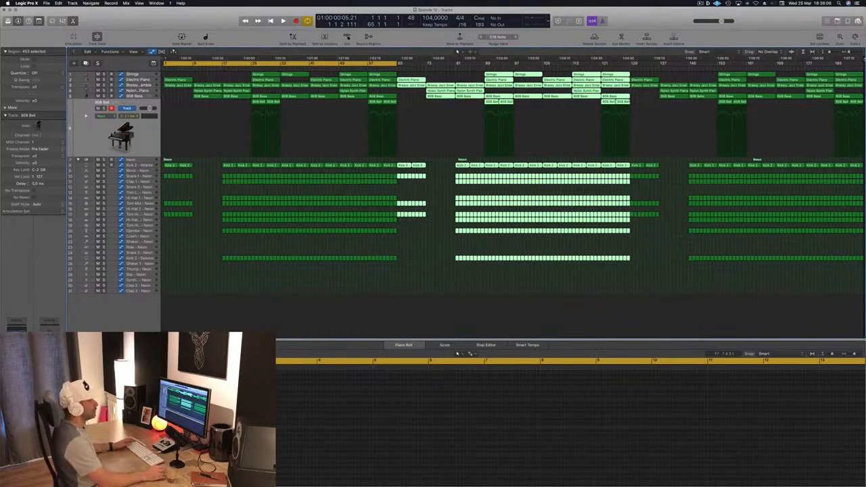
# Step: Delete all regions after bar 161 and move the project end marker to bar 163
pyautogui.moveTo(754, 274); pyautogui.dragTo(864, 68)
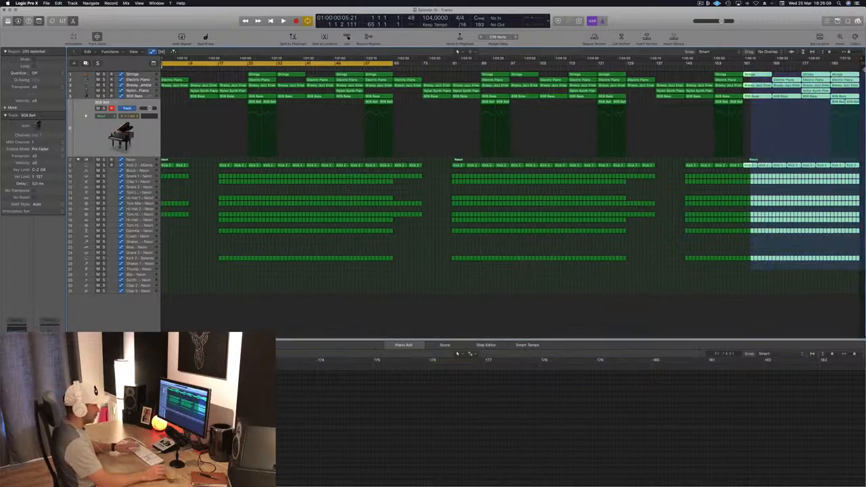
pyautogui.press('Delete')
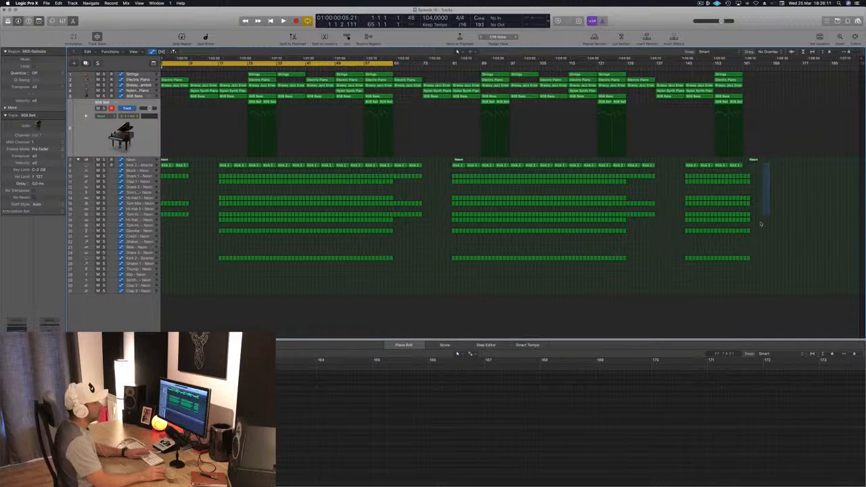
pyautogui.moveTo(761, 224); pyautogui.dragTo(747, 258)
pyautogui.press('Delete')
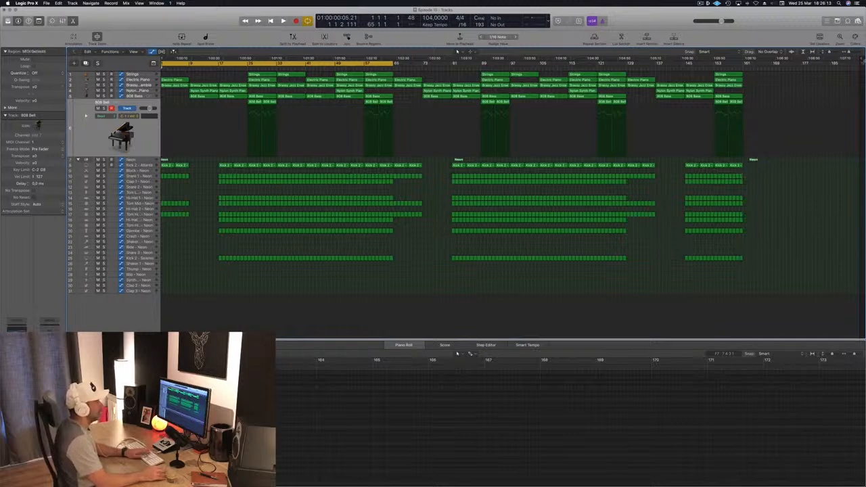
pyautogui.moveTo(860, 59)
pyautogui.mouseDown()
pyautogui.moveTo(783, 65)
pyautogui.moveTo(751, 77)
pyautogui.mouseUp()
# Step: Play the opening bars of the extended arrangement from the start to check the intro
pyautogui.press('space')
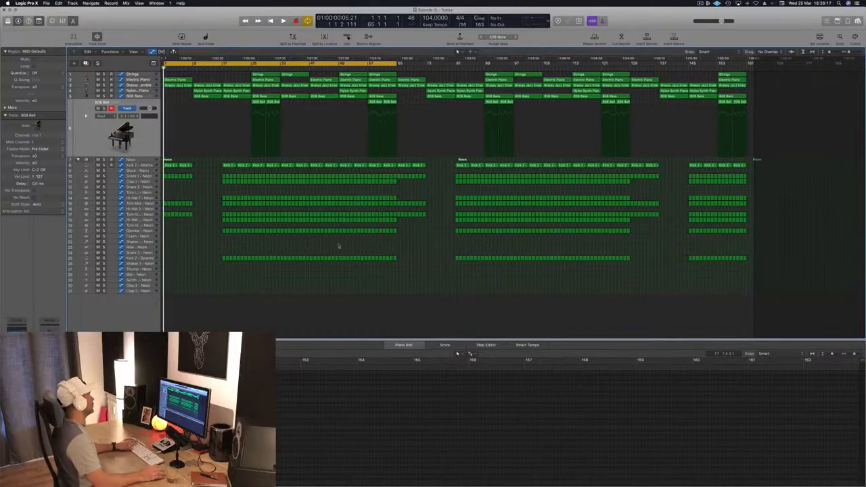
pyautogui.press('space')
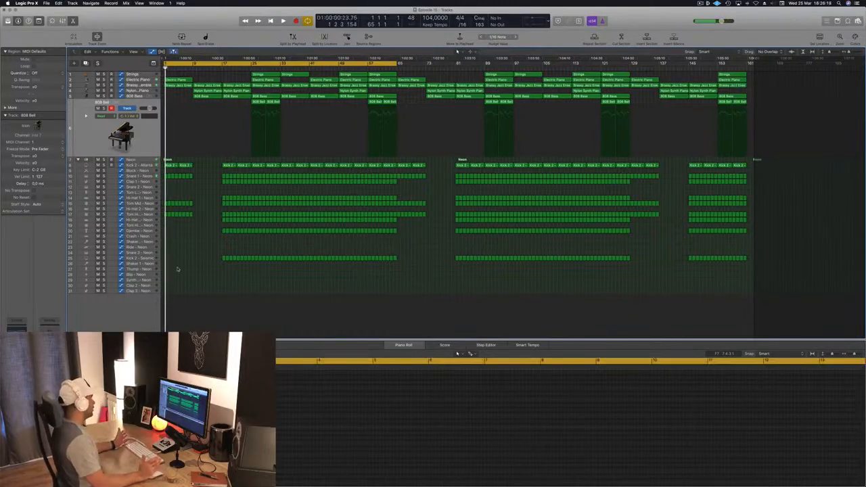
pyautogui.press('space')
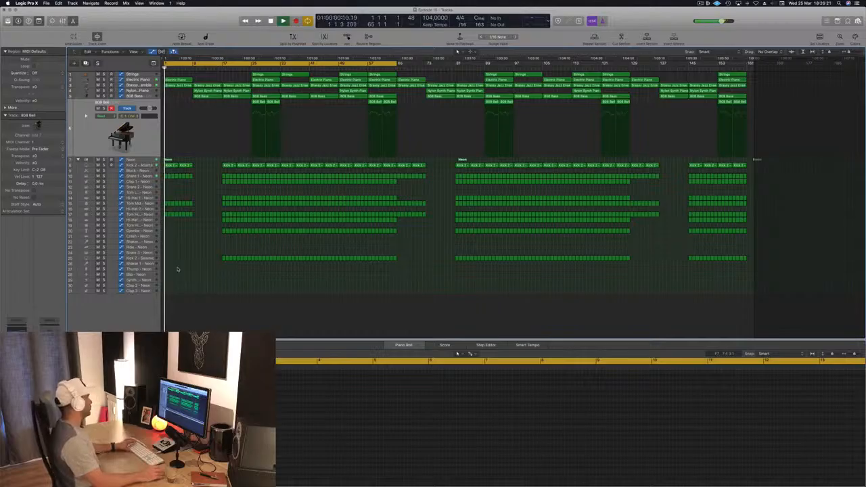
pyautogui.press('z')
pyautogui.scroll(8, 217, 153)
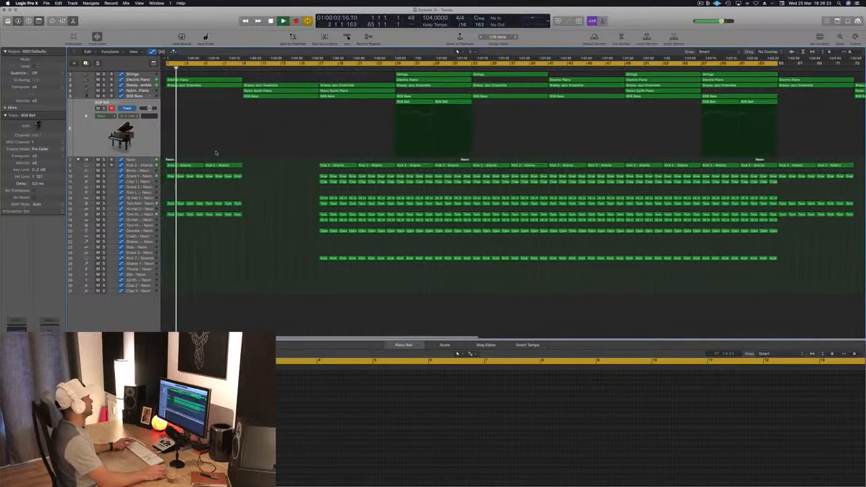
pyautogui.scroll(-4, 217, 151)
pyautogui.press('space')
pyautogui.scroll(-2, 217, 151)
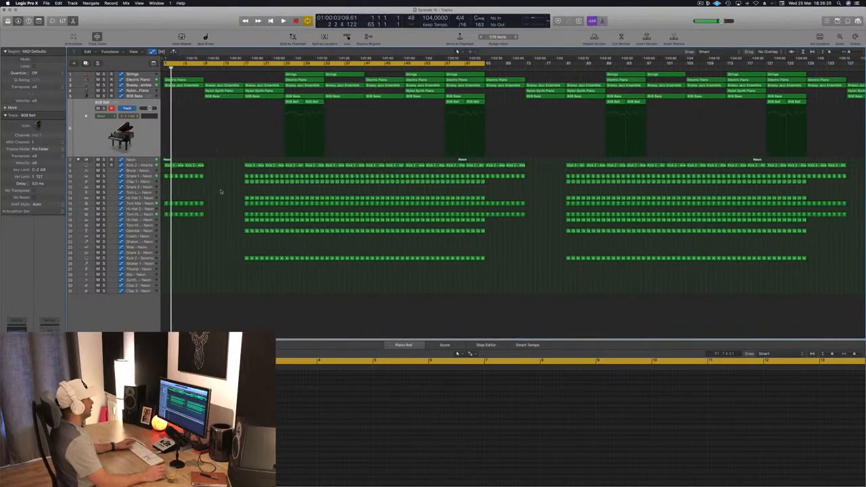
pyautogui.press('Return')
pyautogui.press('space')
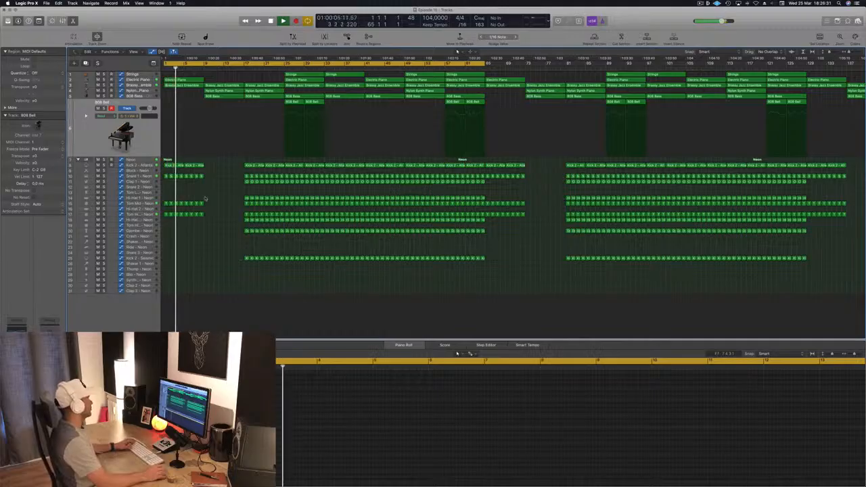
pyautogui.press('space')
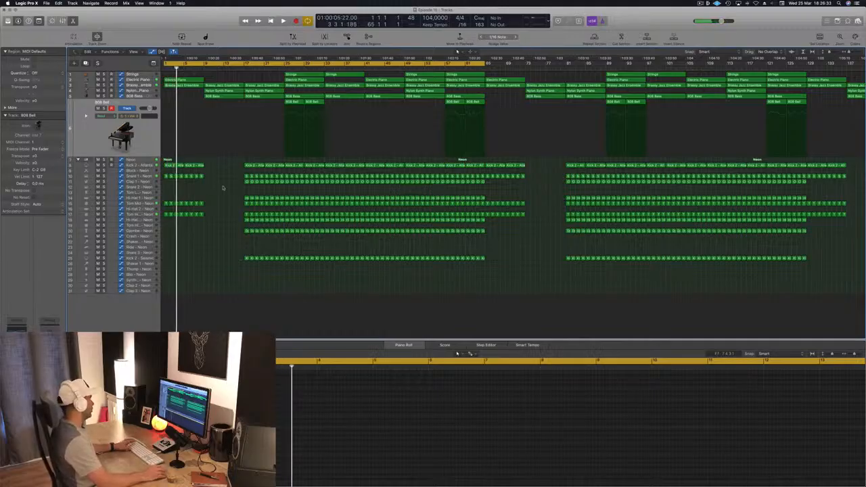
# Step: Delete the regions between bars 9 and 17 and fill the gap with a copy of the regions from bars 1 to 9
pyautogui.moveTo(224, 76); pyautogui.dragTo(174, 238)
pyautogui.press('Delete')
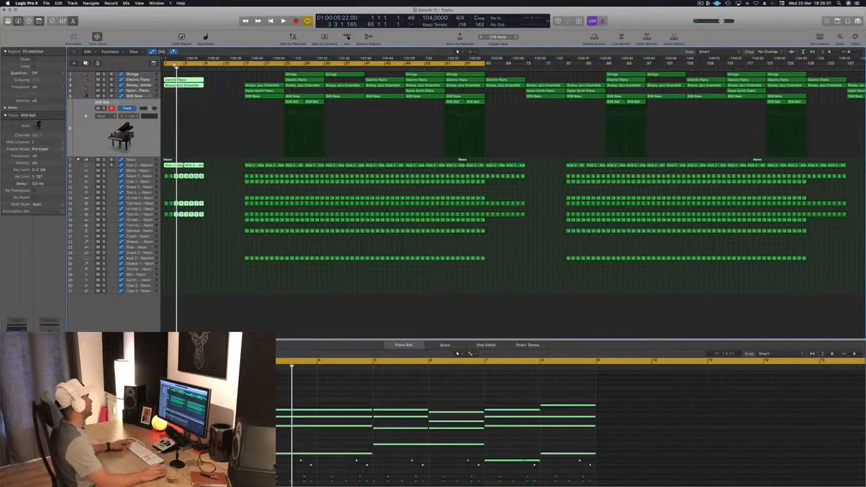
pyautogui.moveTo(206, 78); pyautogui.dragTo(162, 234)
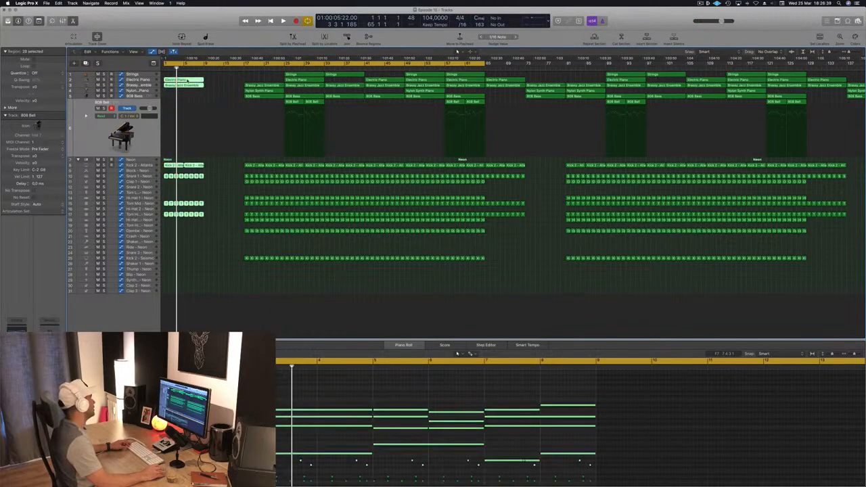
pyautogui.moveTo(188, 82); pyautogui.dragTo(231, 86)
# Step: Play from the start while raising the ratio and adjusting the release on the Neon drum track's Compressor, and close the plug-in
pyautogui.press('Return')
pyautogui.press('space')
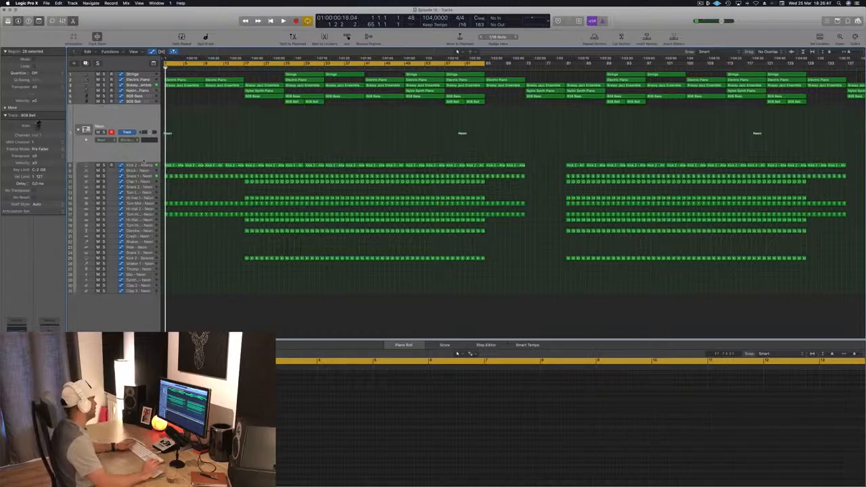
pyautogui.click(143, 160)
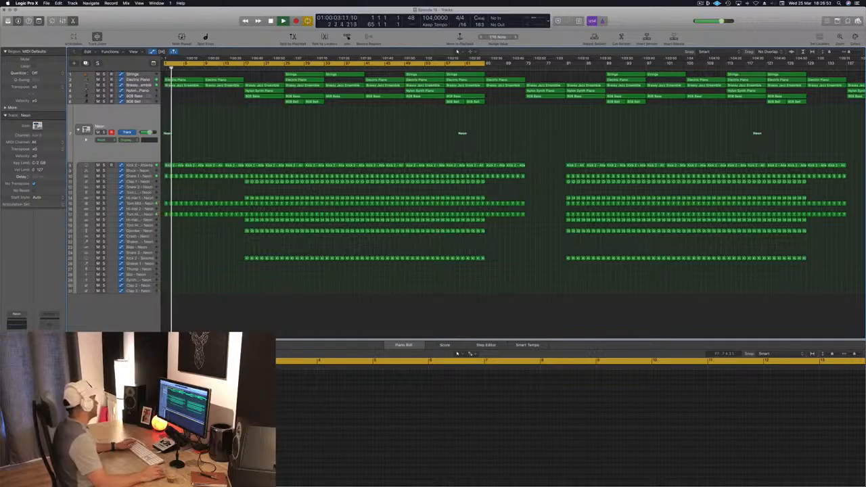
pyautogui.click(17, 345)
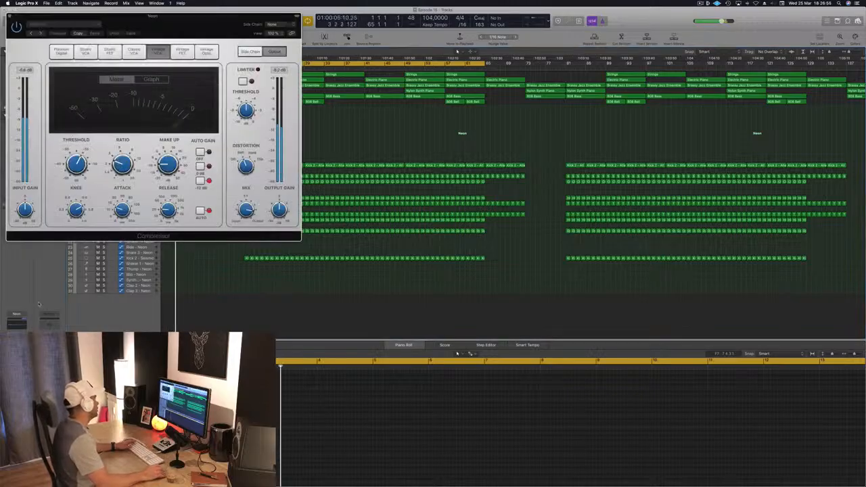
pyautogui.moveTo(121, 17); pyautogui.dragTo(301, 104)
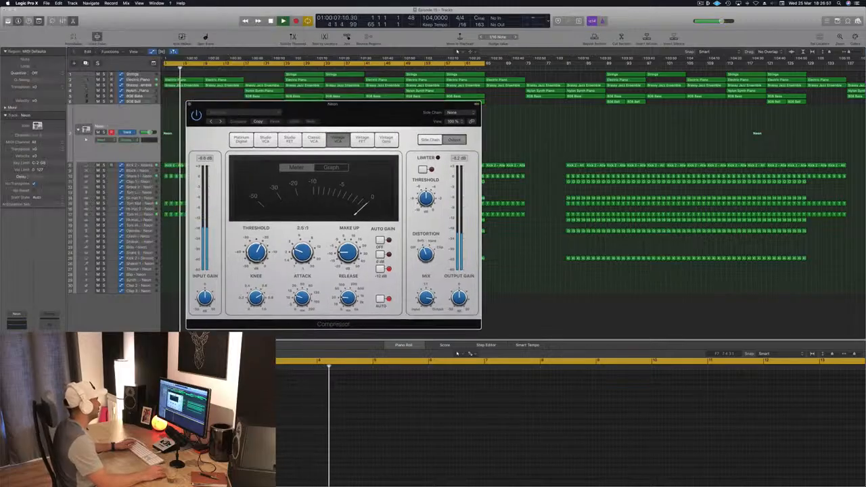
pyautogui.moveTo(302, 252); pyautogui.dragTo(302, 245)
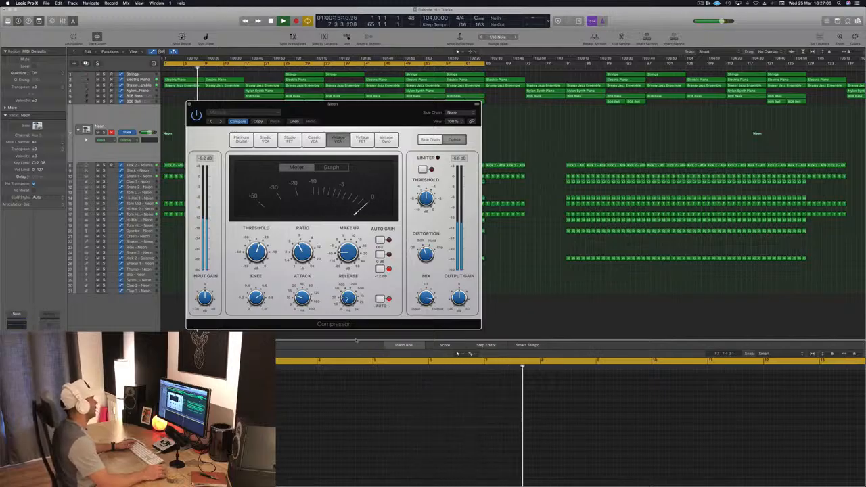
pyautogui.moveTo(190, 107); pyautogui.dragTo(228, 107)
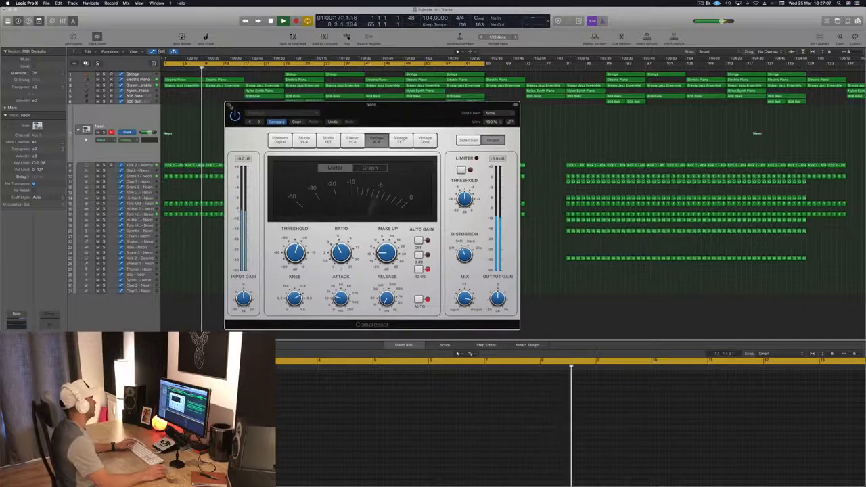
pyautogui.click(229, 107)
# Step: Select the Snare 1 track, deselect its regions and restart playback from the beginning
pyautogui.click(116, 166)
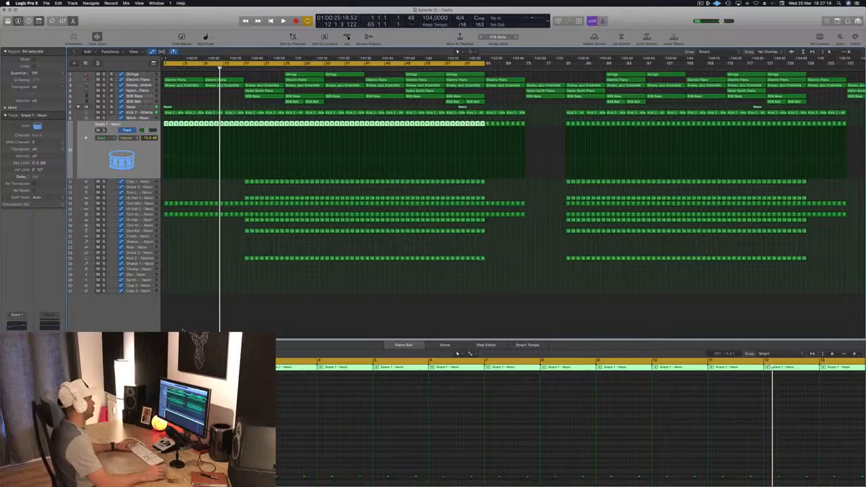
pyautogui.click(334, 292)
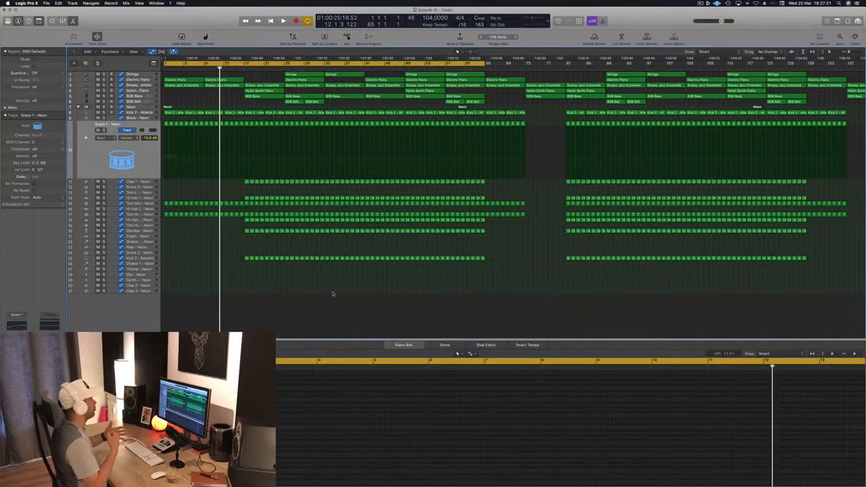
pyautogui.press('Return')
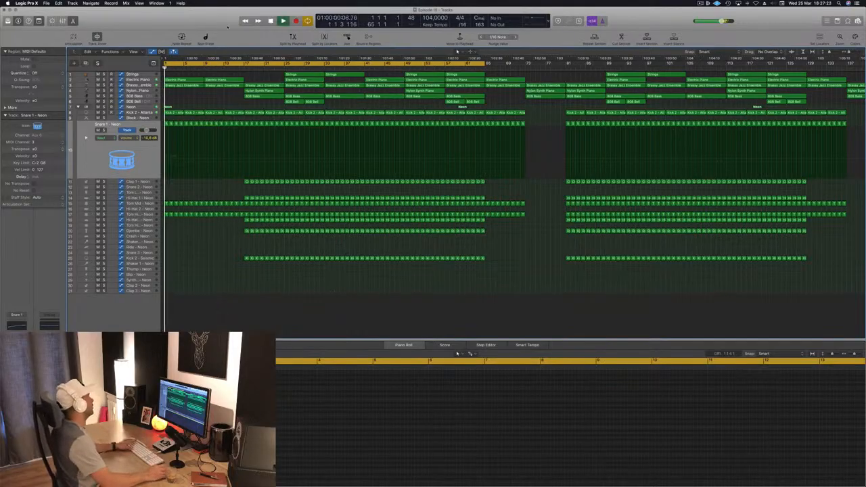
# Step: Select and solo the Brassy Jazz Ensemble track, and play its regions from the beginning to hear it alone
pyautogui.press('space')
pyautogui.click(150, 85)
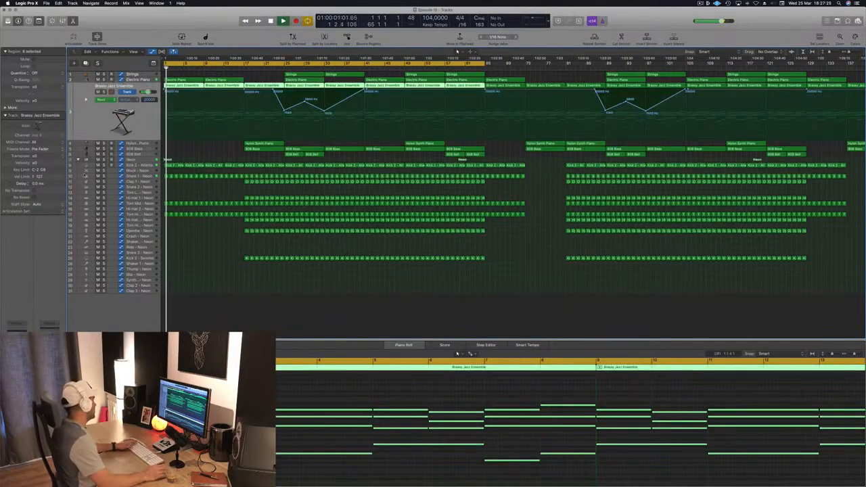
pyautogui.press('space')
pyautogui.press('Return')
pyautogui.press('space')
pyautogui.press('s')
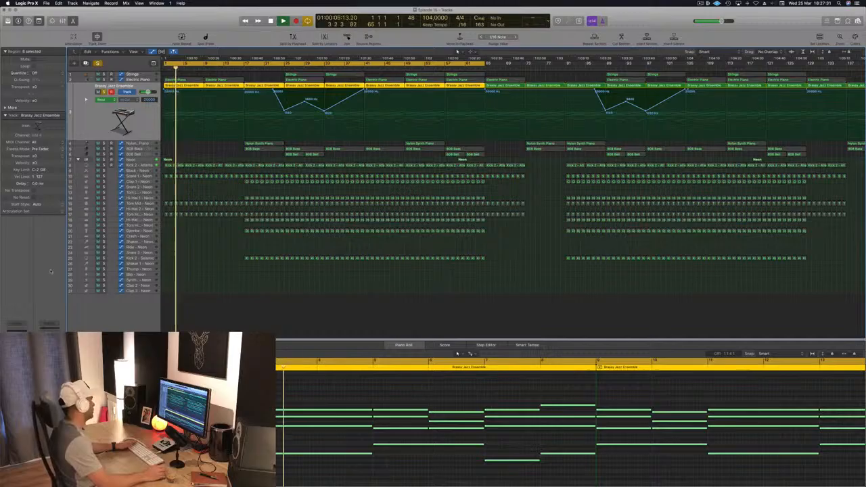
pyautogui.press('space')
pyautogui.press('Return')
pyautogui.press('space')
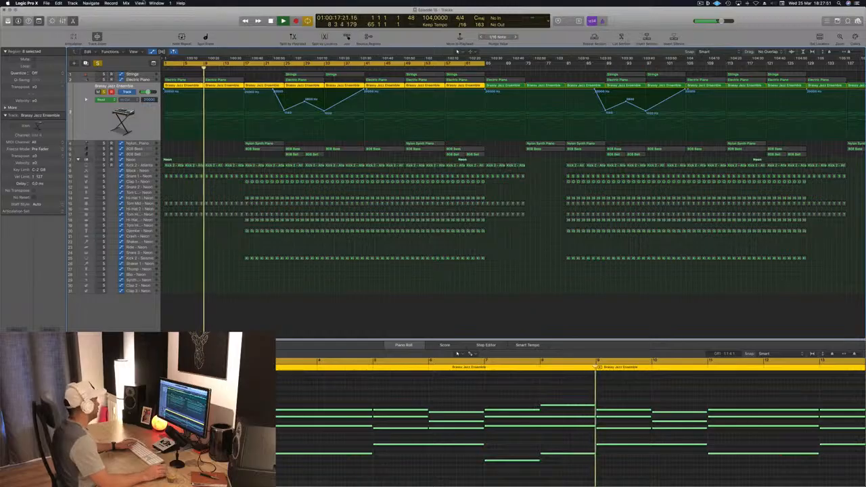
# Step: Load the Punchy Room preset in the ChromaVerb on the Brassy Jazz Ensemble's reverb aux, and close the plug-in
pyautogui.press('v')
pyautogui.moveTo(136, 16); pyautogui.dragTo(442, 45)
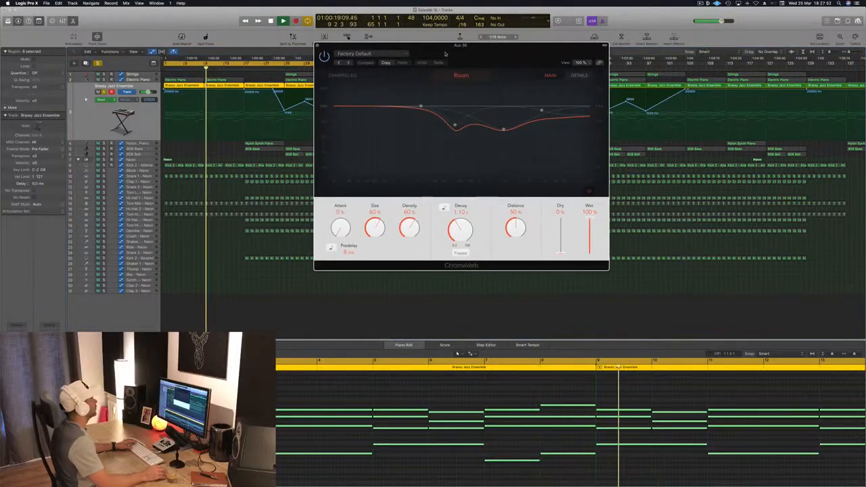
pyautogui.click(375, 54)
pyautogui.moveTo(406, 181)
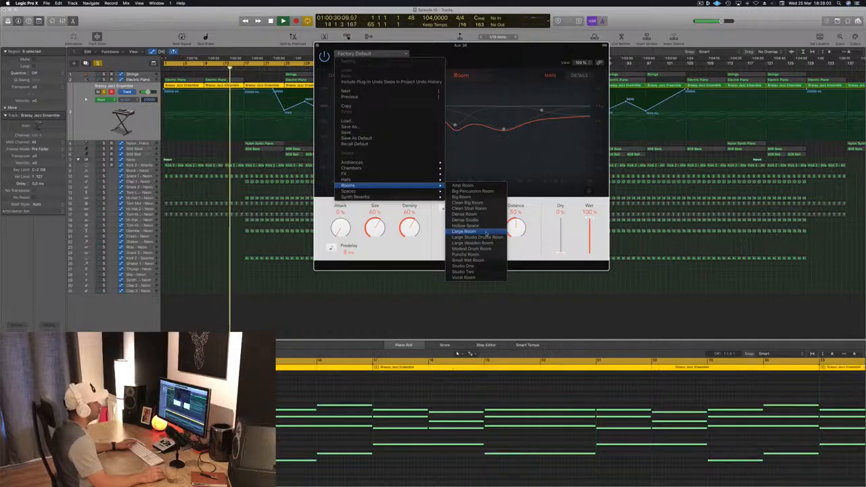
pyautogui.click(485, 255)
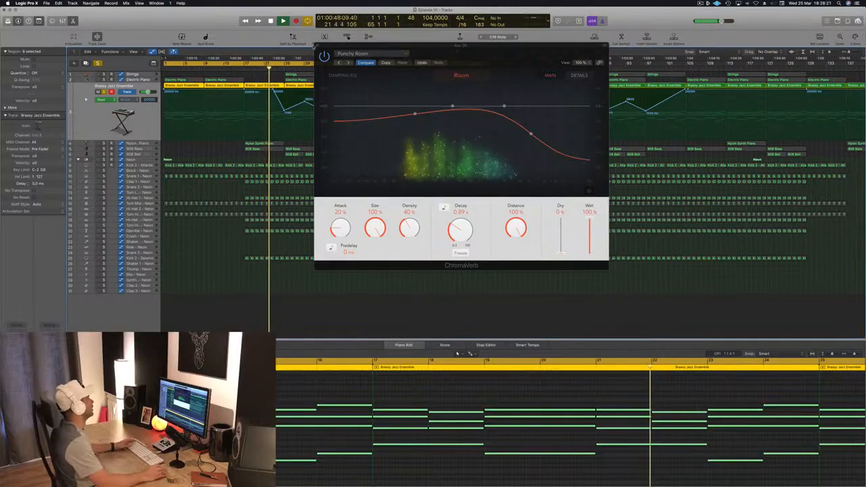
pyautogui.press('super+w')
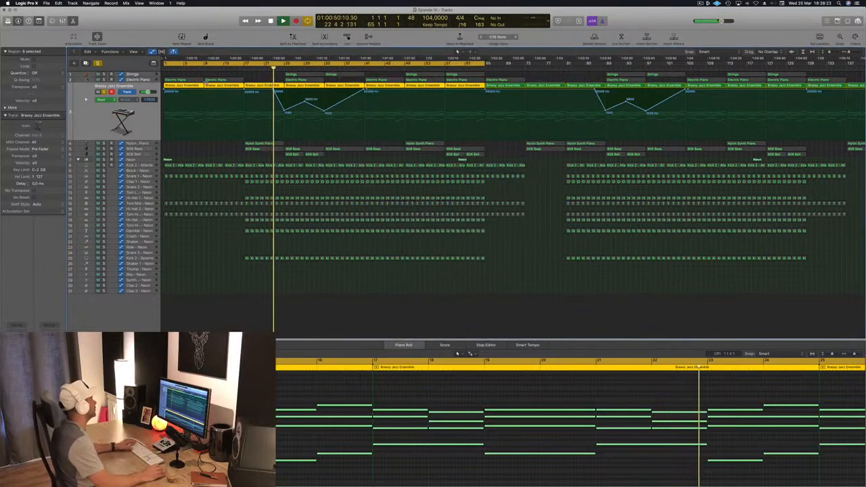
# Step: Unsolo the Brassy Jazz Ensemble track and play the full mix from the beginning
pyautogui.press('s')
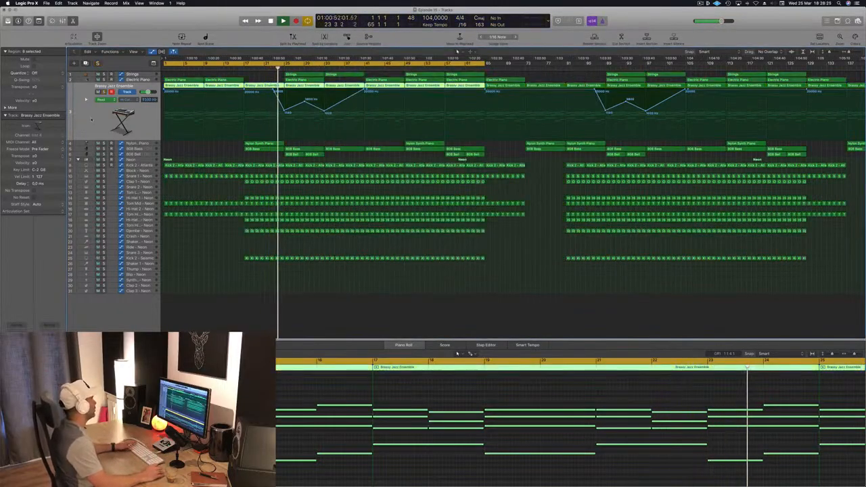
pyautogui.press('space')
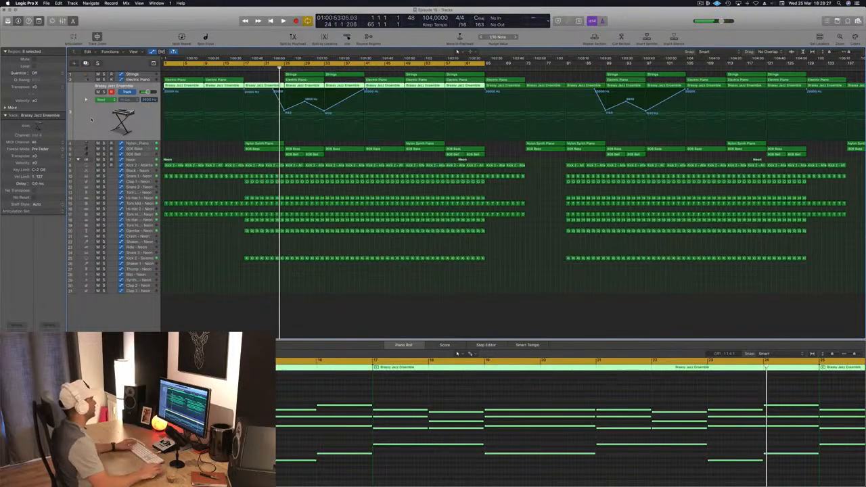
pyautogui.press('Return')
pyautogui.press('space')
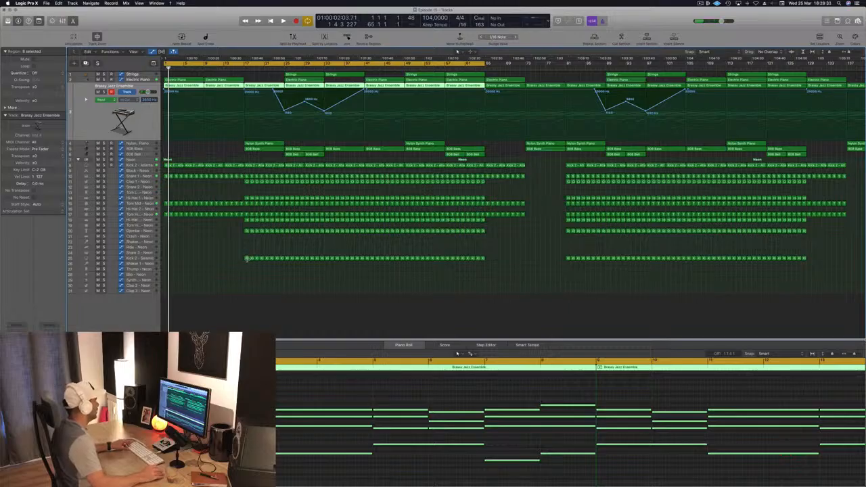
# Step: Copy the Kick 2 region at bar 17 onto the Crash track at bar 1 and play the opening
pyautogui.click(247, 258)
pyautogui.moveTo(247, 258); pyautogui.dragTo(165, 237)
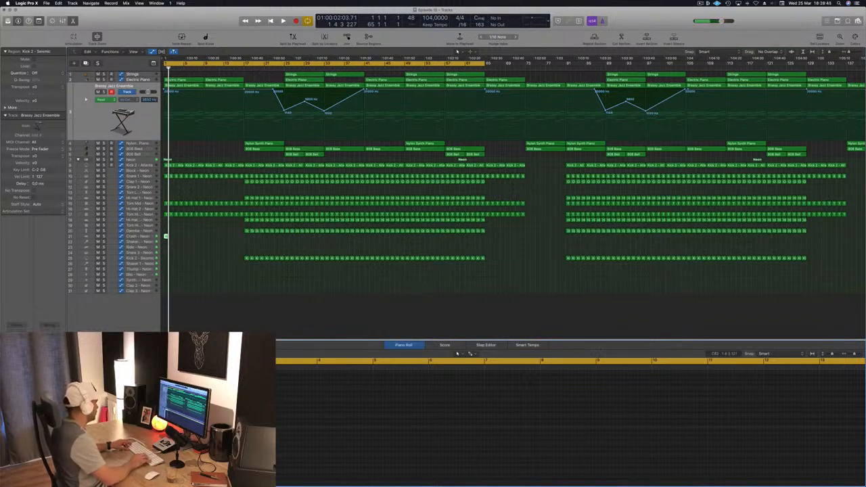
pyautogui.press('space')
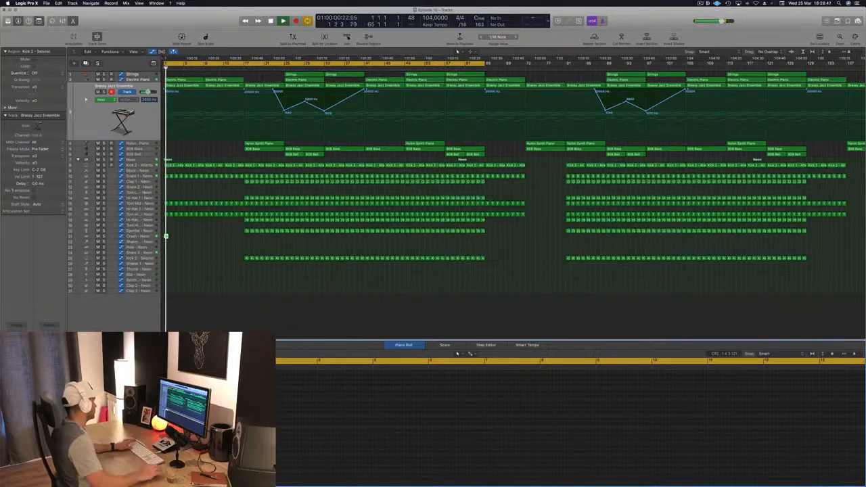
pyautogui.press('space')
# Step: Select the Crash track and replay the start of the song to check the crash hit
pyautogui.click(138, 236)
pyautogui.press('space')
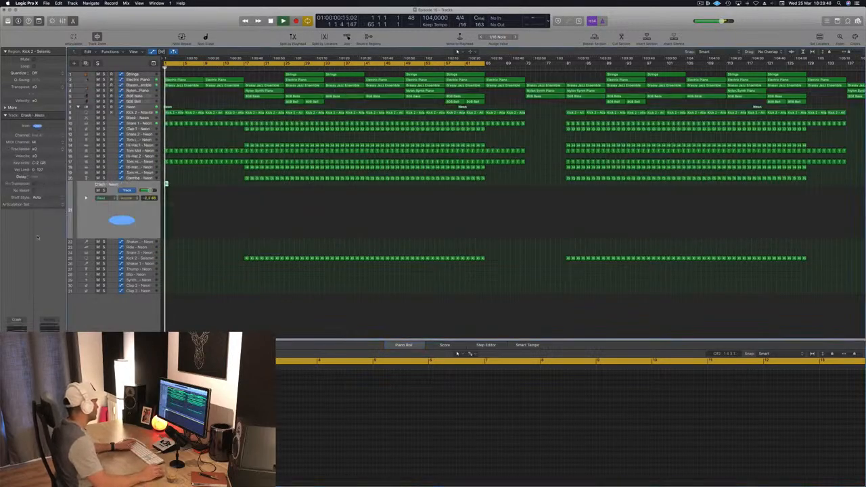
pyautogui.press('space')
pyautogui.press('space')
pyautogui.press('space')
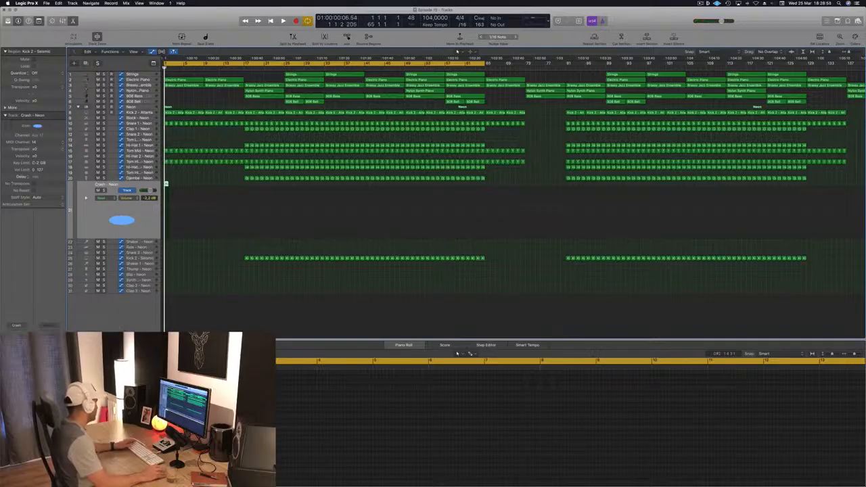
pyautogui.press('space')
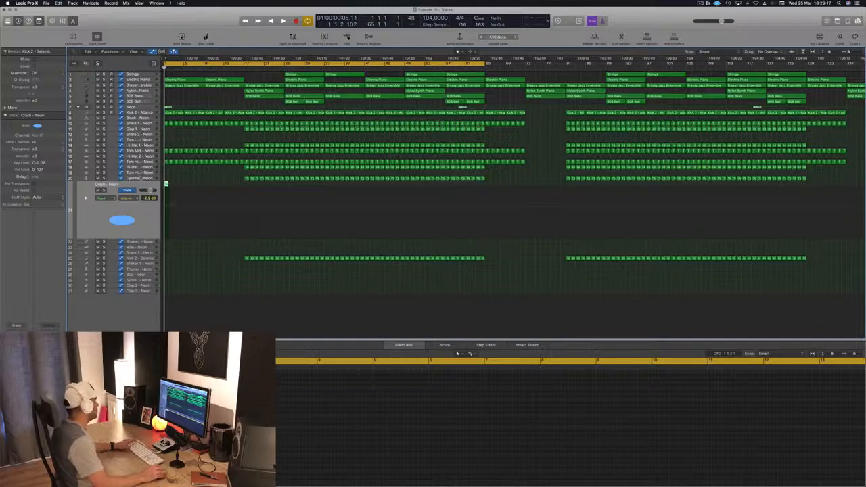
# Step: Load the grandiose preset in the SilverVerb on the crash's aux and play the opening to hear the reverb
pyautogui.press('v')
pyautogui.click(86, 25)
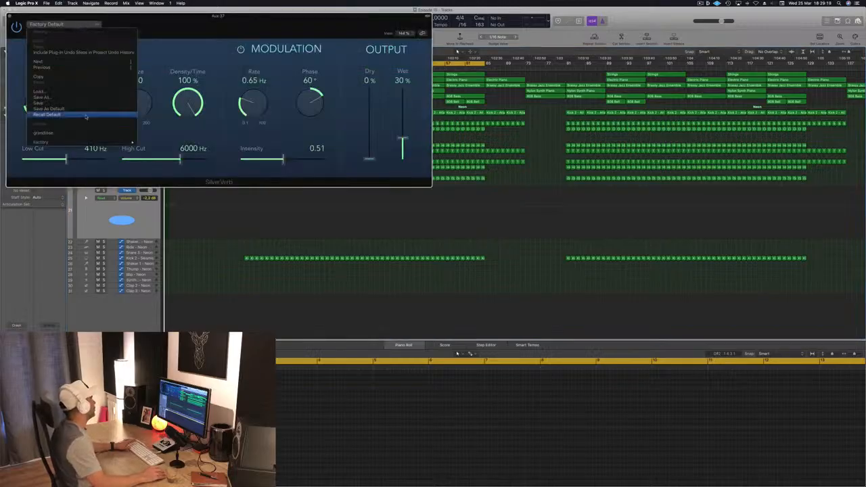
pyautogui.click(62, 169)
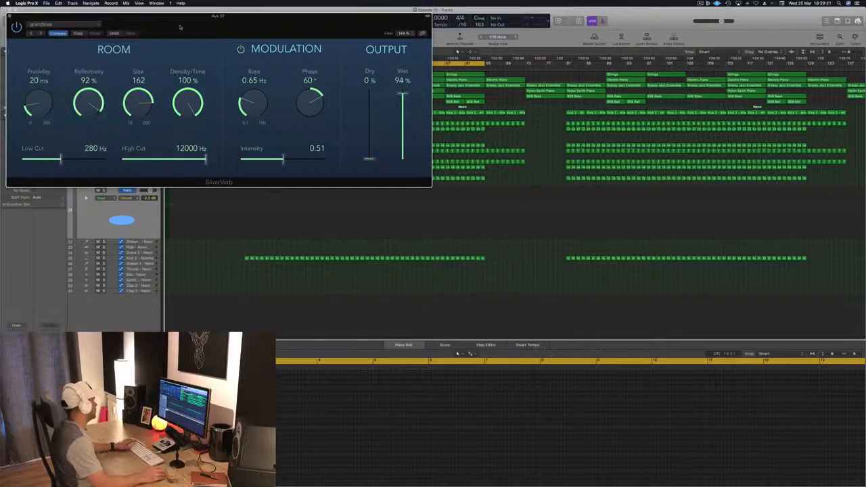
pyautogui.moveTo(180, 27); pyautogui.dragTo(458, 54)
pyautogui.press('space')
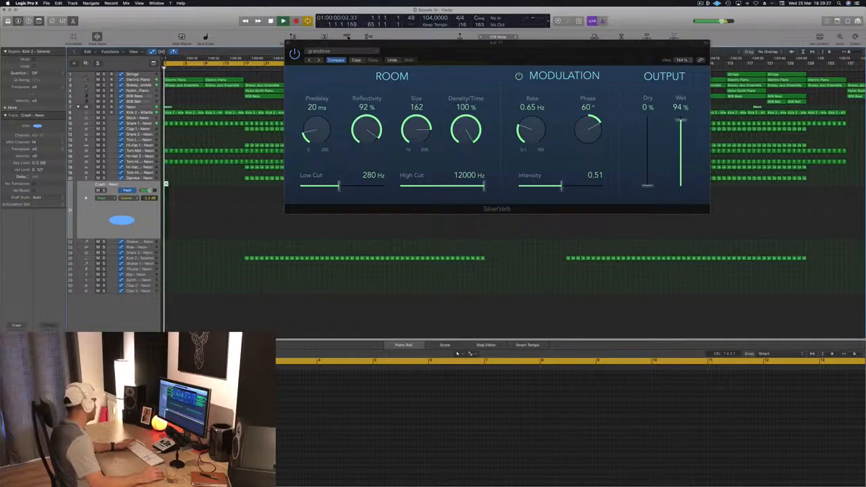
pyautogui.press('space')
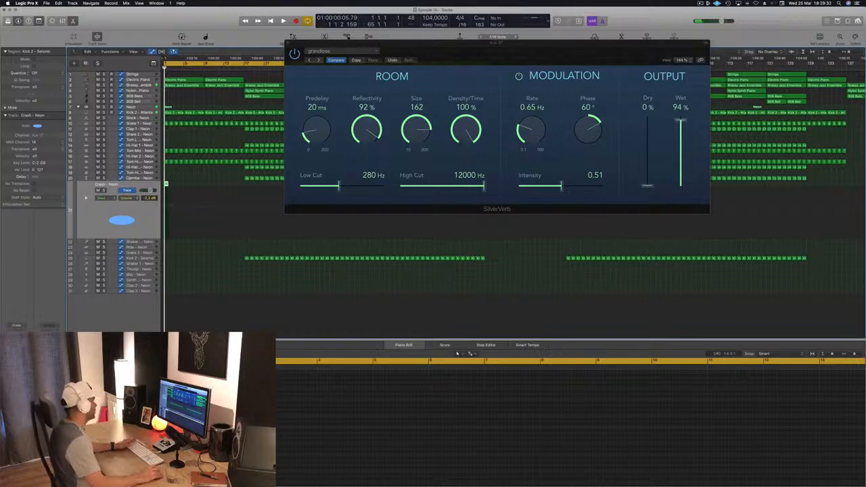
# Step: During playback, shape the crash reverb's Channel EQ with a 196 Hz low cut and a -6.0 dB high shelf at 8100 Hz
pyautogui.moveTo(180, 23); pyautogui.dragTo(485, 87)
pyautogui.press('space')
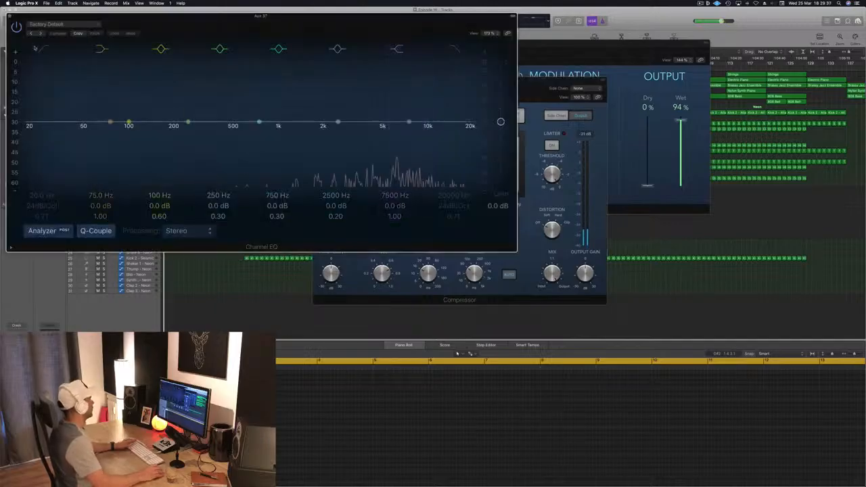
pyautogui.click(44, 49)
pyautogui.moveTo(59, 122); pyautogui.dragTo(199, 121)
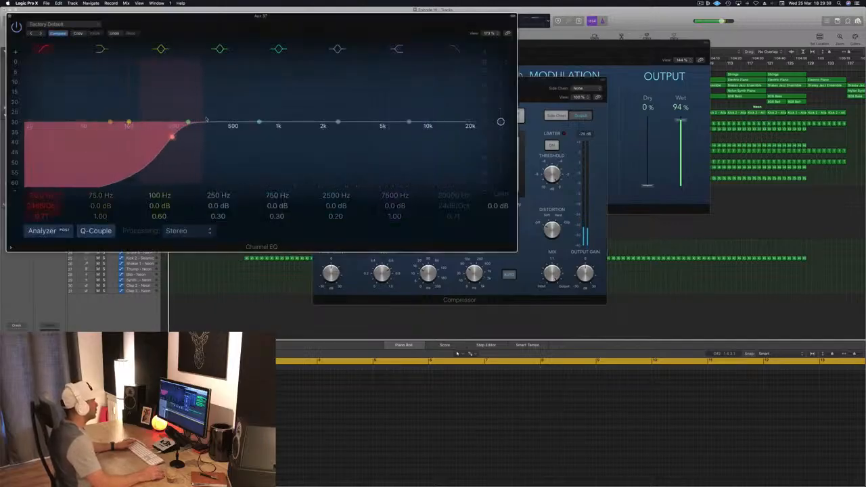
pyautogui.moveTo(409, 122); pyautogui.dragTo(414, 141)
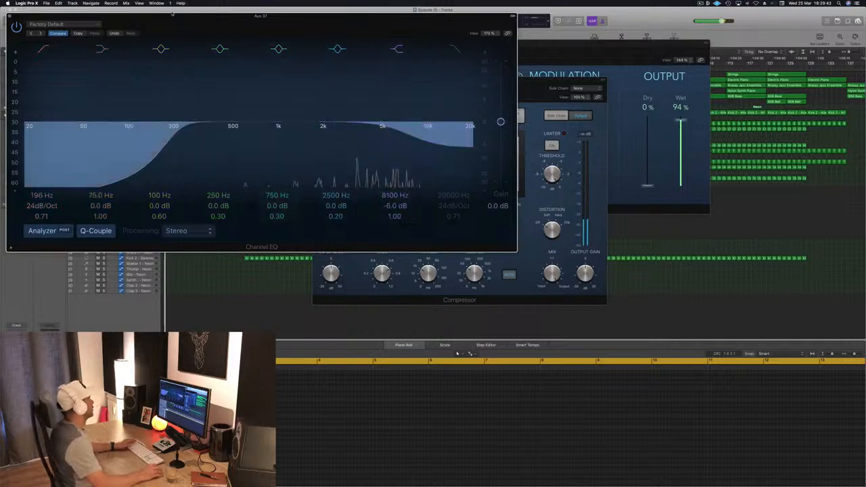
pyautogui.click(9, 16)
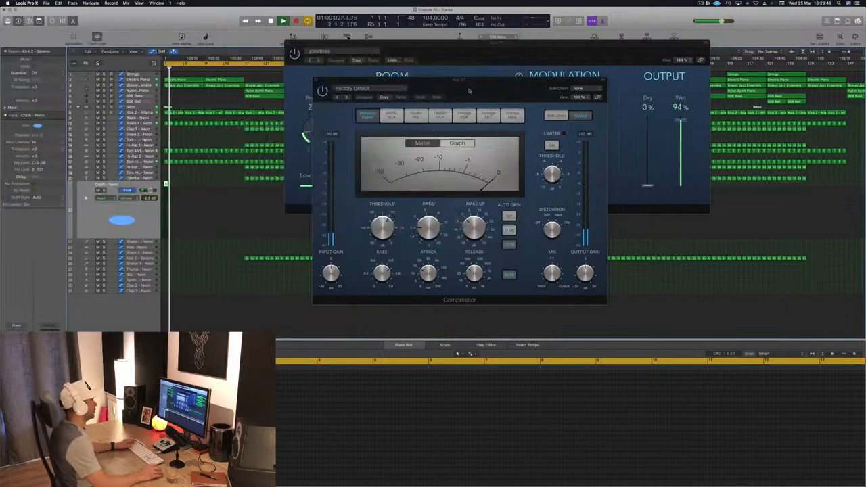
# Step: Set the crash aux Compressor's side chain to Bus 10, adjust its threshold and ratio, and close the plug-in
pyautogui.moveTo(470, 91); pyautogui.dragTo(651, 89)
pyautogui.moveTo(724, 93); pyautogui.dragTo(611, 92)
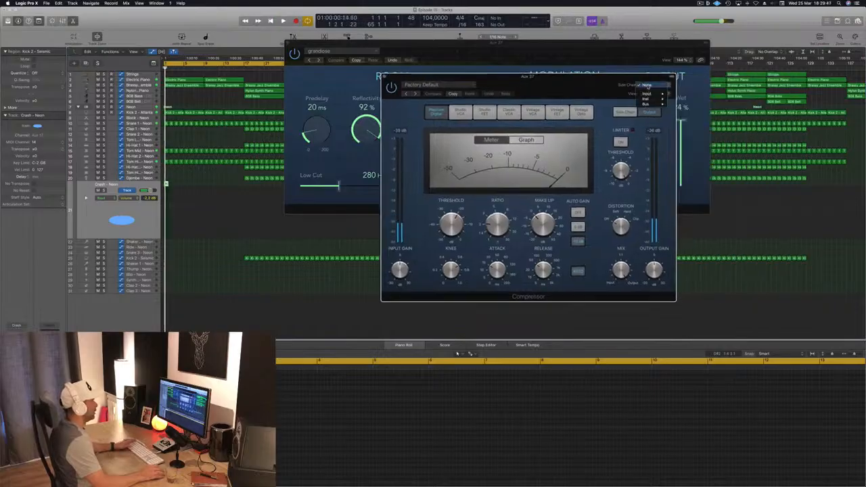
pyautogui.moveTo(646, 104)
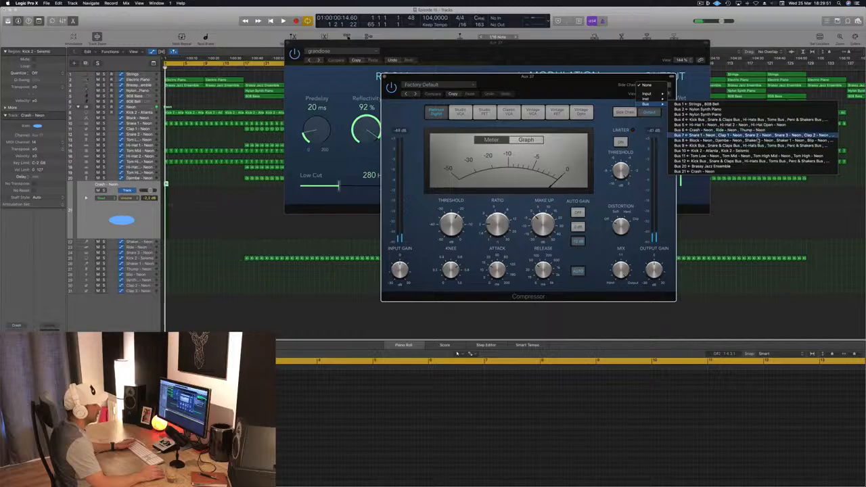
pyautogui.click(759, 150)
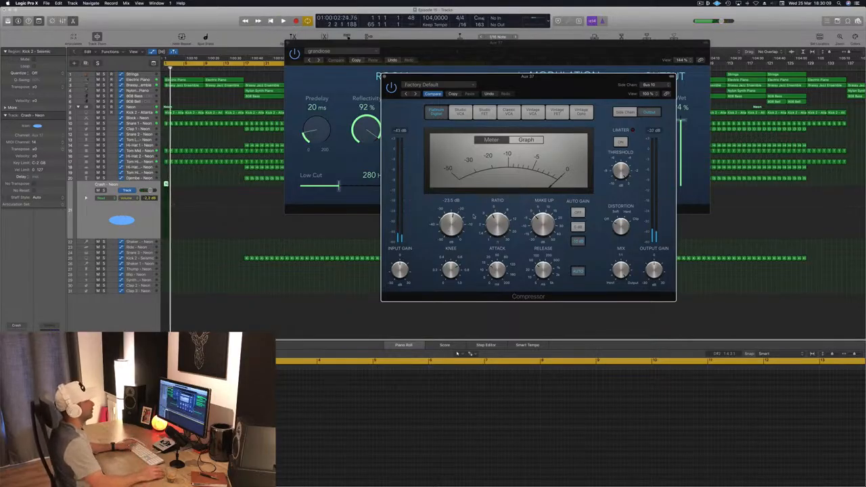
pyautogui.moveTo(536, 79); pyautogui.dragTo(472, 124)
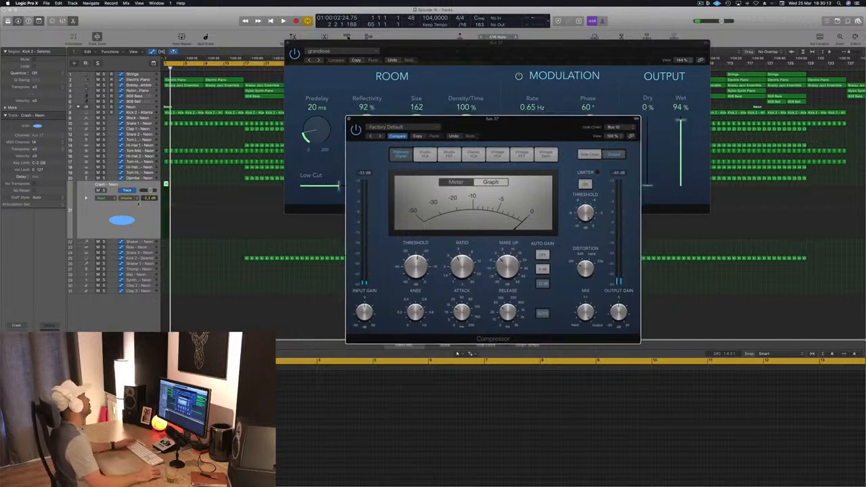
pyautogui.moveTo(360, 121); pyautogui.dragTo(352, 124)
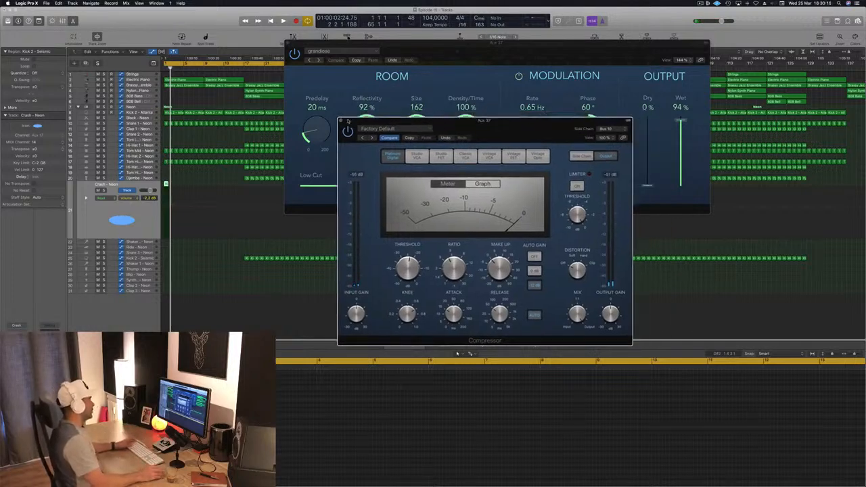
pyautogui.click(342, 121)
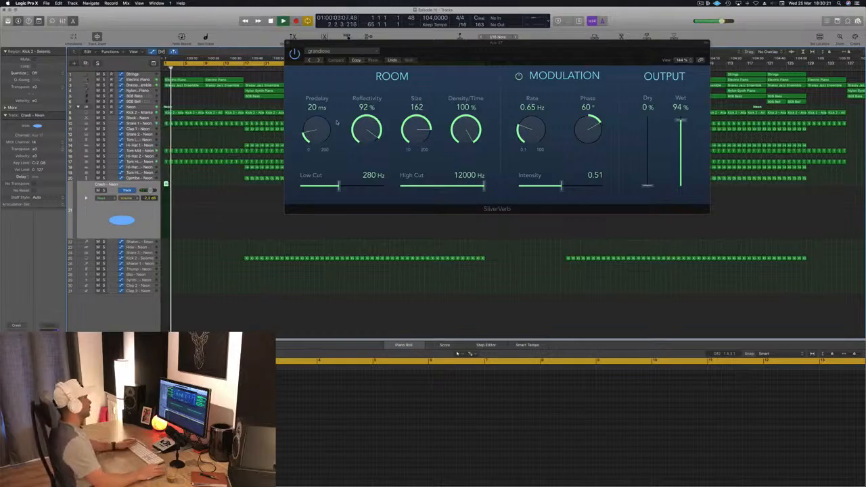
# Step: Raise the SilverVerb's wet level to 100 %, close the plug-in and return to the start of the song
pyautogui.moveTo(608, 54); pyautogui.dragTo(597, 54)
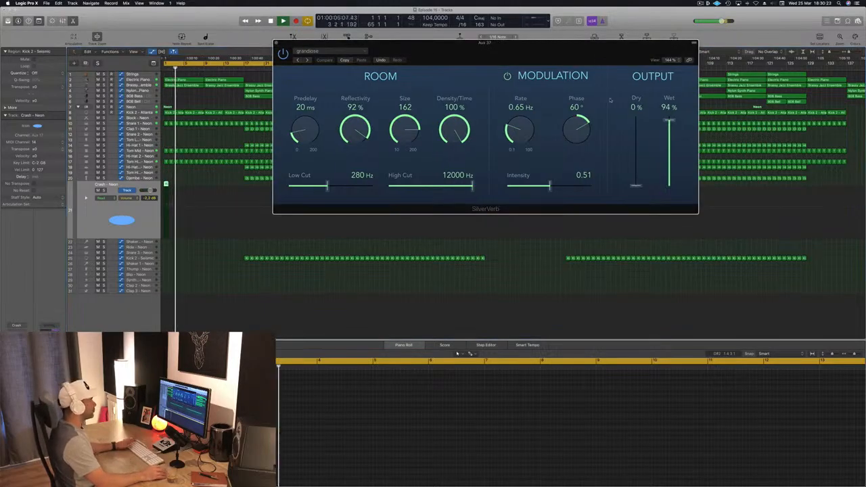
pyautogui.moveTo(669, 121); pyautogui.dragTo(672, 107)
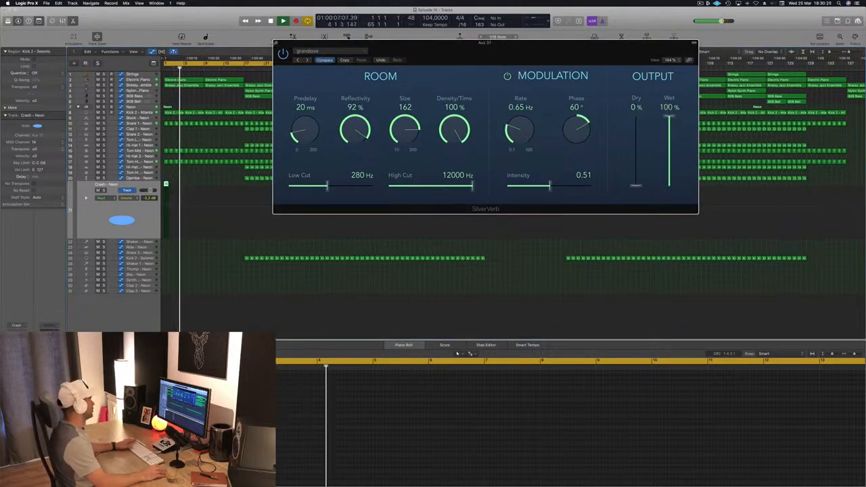
pyautogui.click(275, 43)
pyautogui.press('Return')
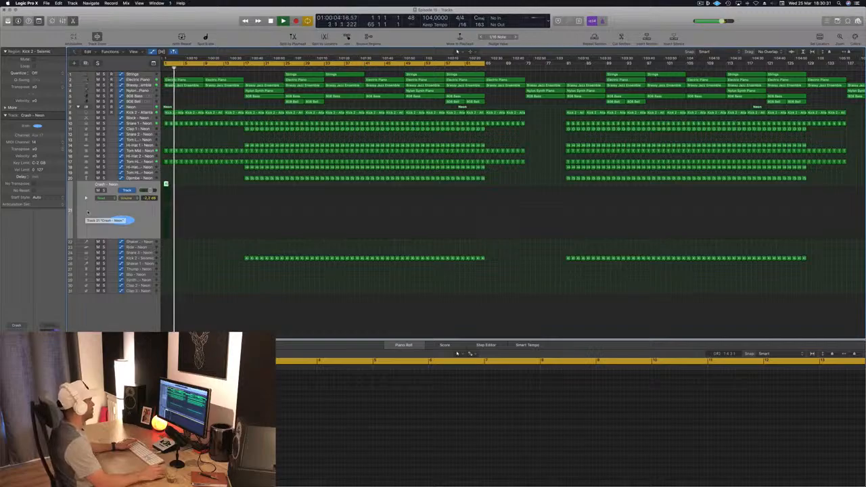
# Step: Copy the Djembe region at bar 17 onto the Shaker track at bar 1 and play it from the beginning
pyautogui.press('space')
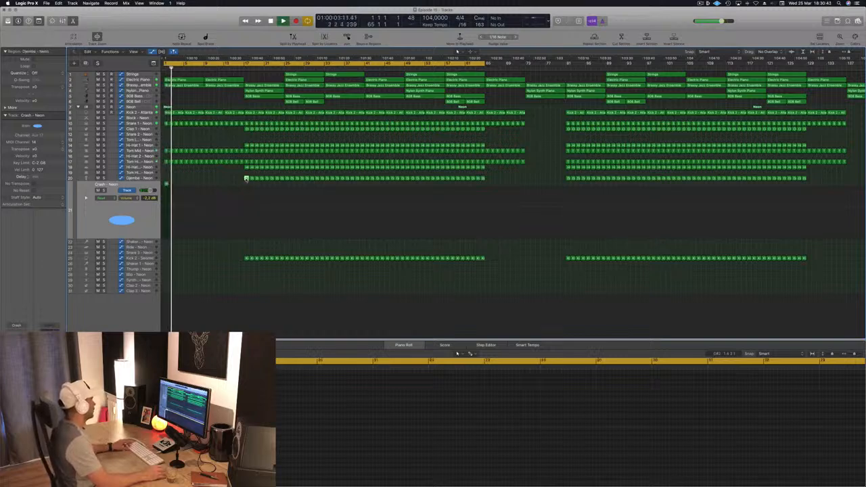
pyautogui.moveTo(166, 184); pyautogui.dragTo(166, 244)
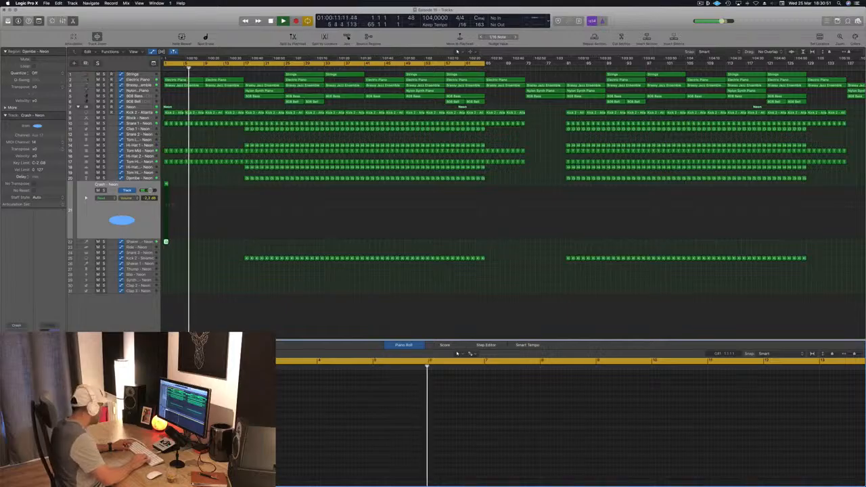
pyautogui.press('Return')
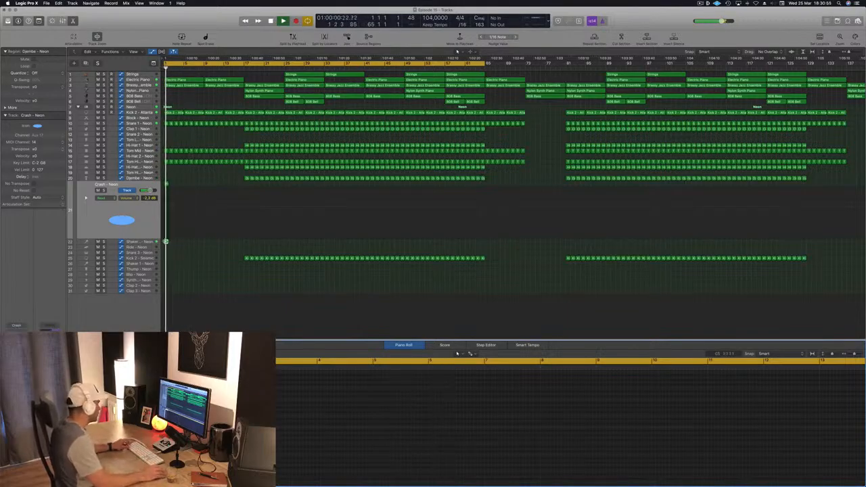
# Step: Repeat the Djembe region on the Shaker 2 track from bar 1 up to bar 17 and play from the start
pyautogui.moveTo(166, 241); pyautogui.dragTo(169, 241)
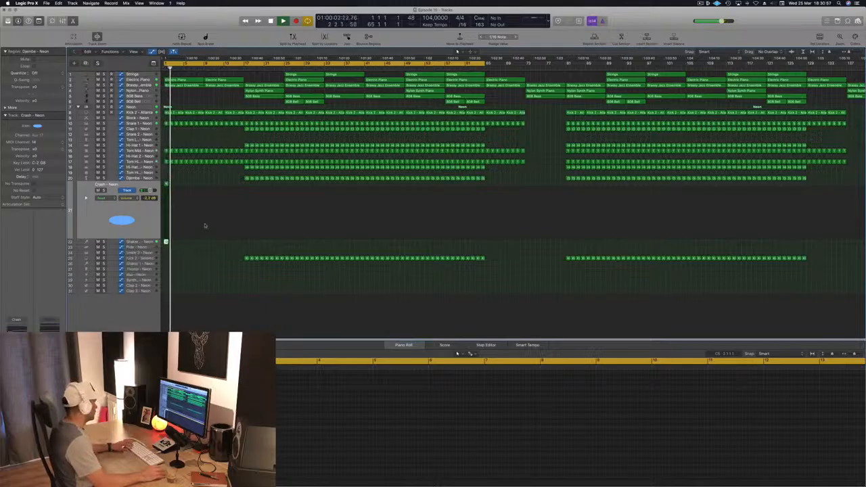
pyautogui.press('Return')
pyautogui.click(150, 242)
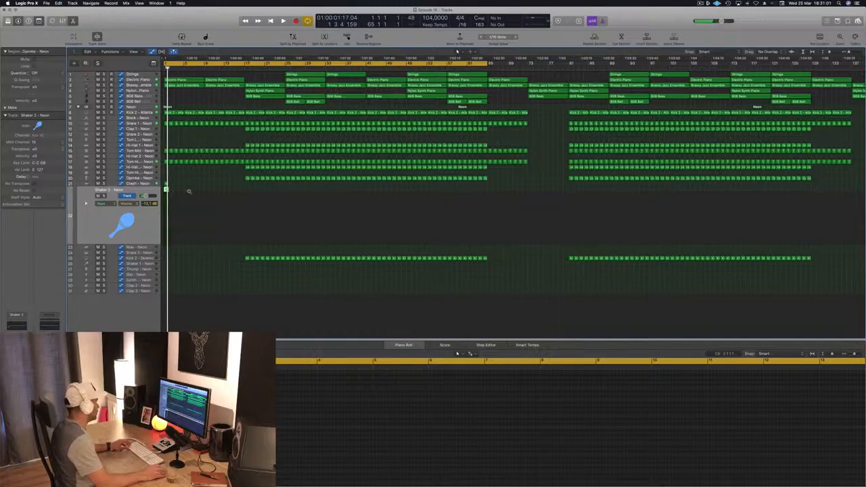
pyautogui.press('super+Right')
pyautogui.press('super+Right')
pyautogui.press('super+Right')
pyautogui.press('super+Right')
pyautogui.moveTo(166, 188); pyautogui.dragTo(226, 199)
pyautogui.hscroll(-3, 215, 190)
pyautogui.hscroll(-1, 224, 189)
pyautogui.moveTo(287, 195)
pyautogui.mouseDown()
pyautogui.moveTo(164, 193)
pyautogui.moveTo(279, 196)
pyautogui.mouseUp()
pyautogui.press('space')
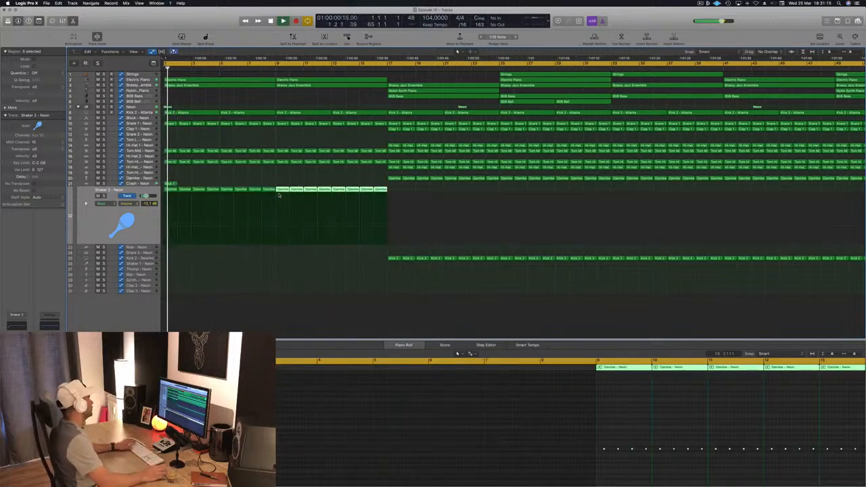
# Step: Lower Shaker 2 to -17.2 dB and set its Stereo Delay to 5 ms left, 15 ms right and 100 % output mix on both sides
pyautogui.click(140, 219)
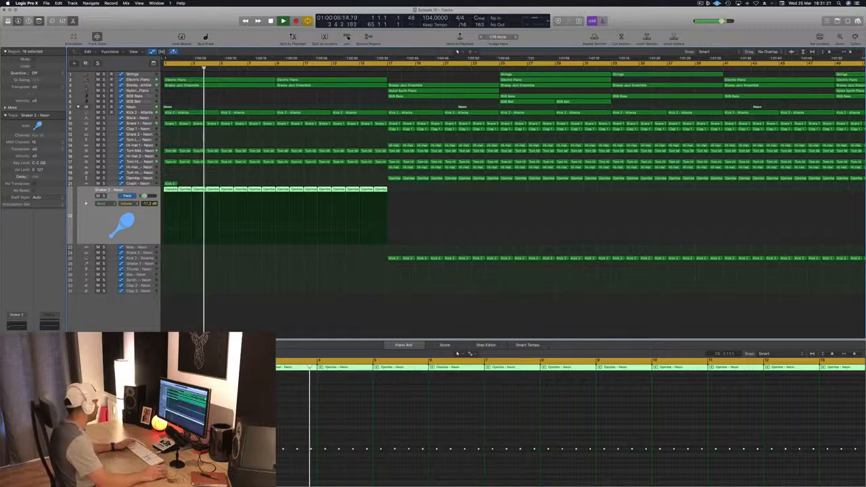
pyautogui.click(16, 352)
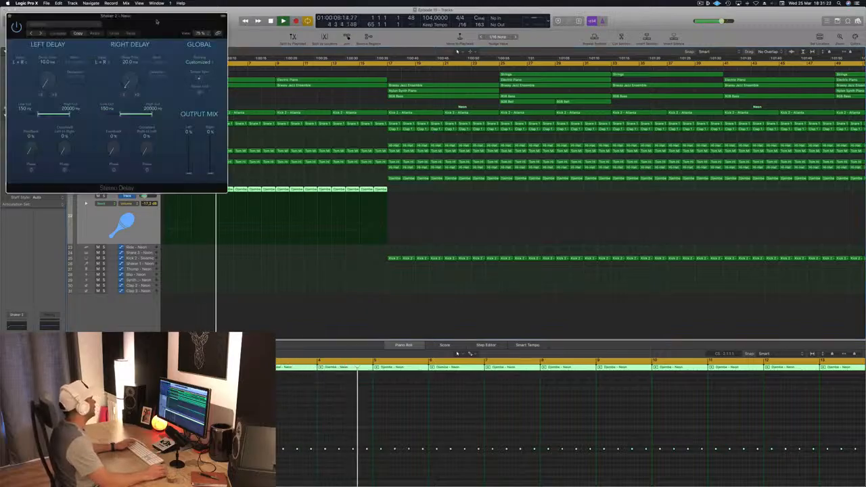
pyautogui.moveTo(44, 16); pyautogui.dragTo(163, 33)
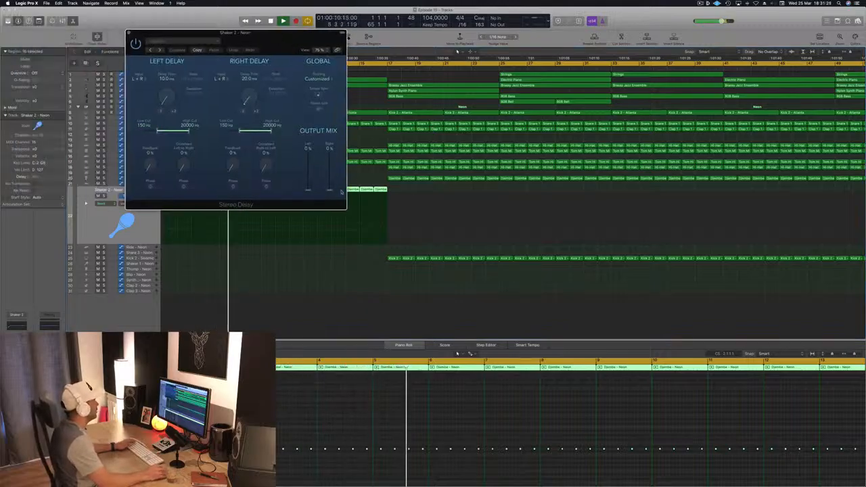
pyautogui.moveTo(307, 190); pyautogui.dragTo(311, 154)
pyautogui.moveTo(331, 190); pyautogui.dragTo(403, 137)
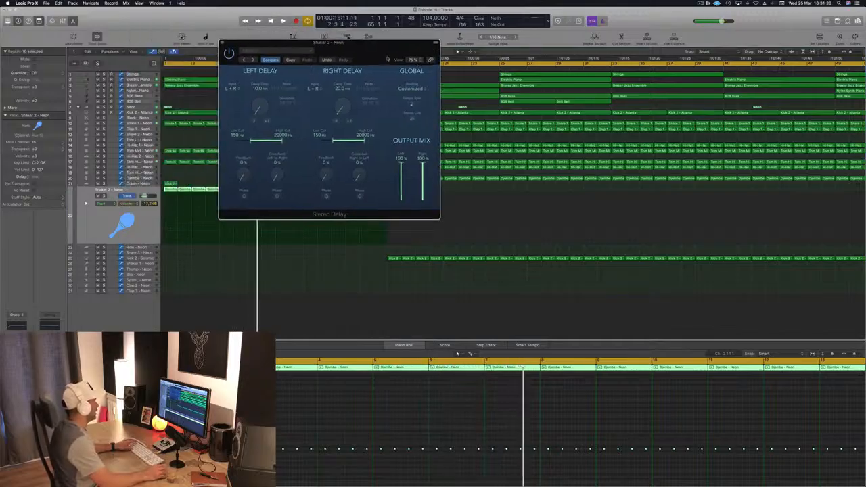
pyautogui.click(350, 123)
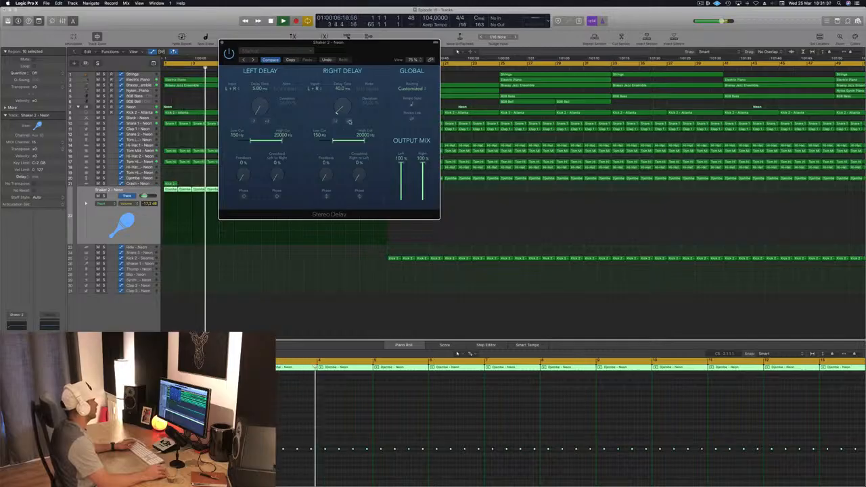
pyautogui.moveTo(343, 111); pyautogui.dragTo(347, 124)
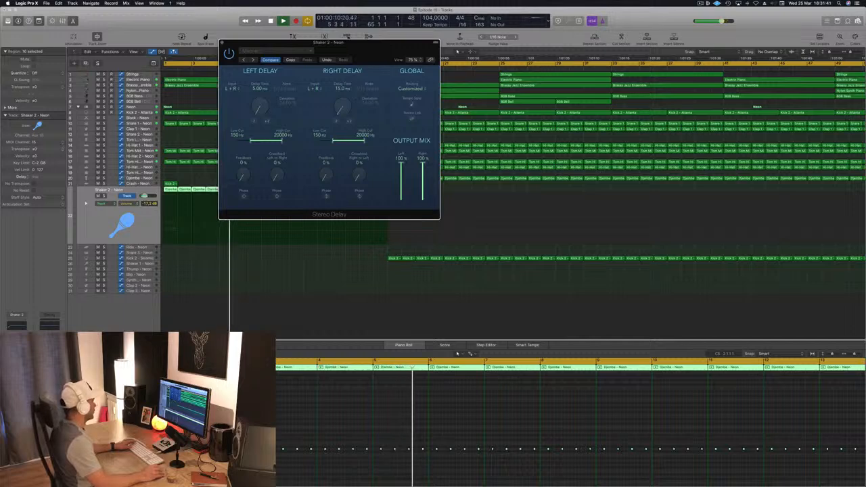
# Step: Rebalance the Shaker 2 volume to -20.5 dB with the plug-in window hidden, replaying from the start
pyautogui.moveTo(145, 196); pyautogui.dragTo(144, 197)
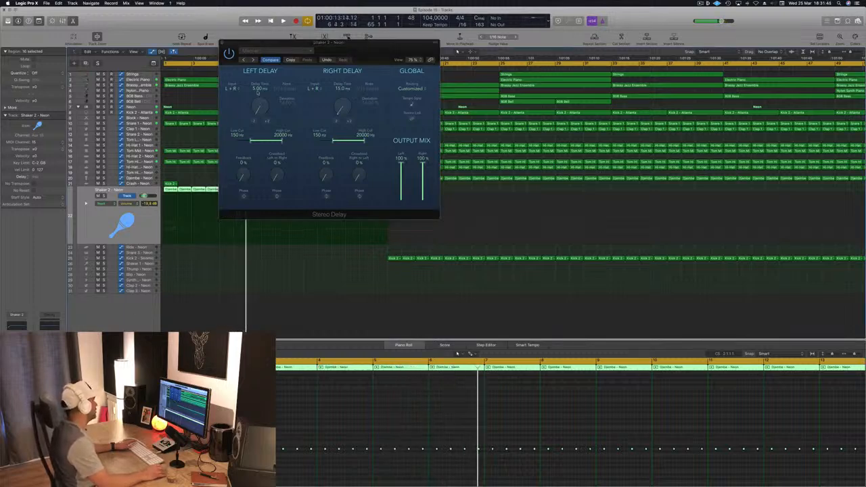
pyautogui.press('space')
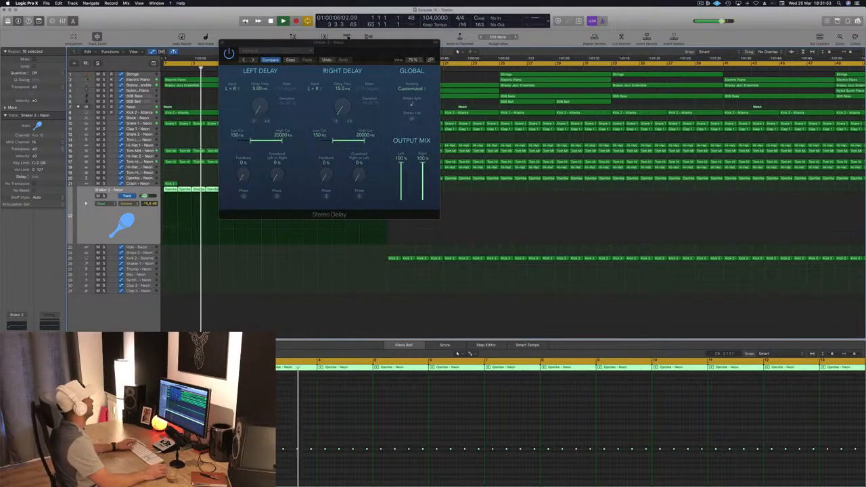
pyautogui.press('v')
pyautogui.press('Return')
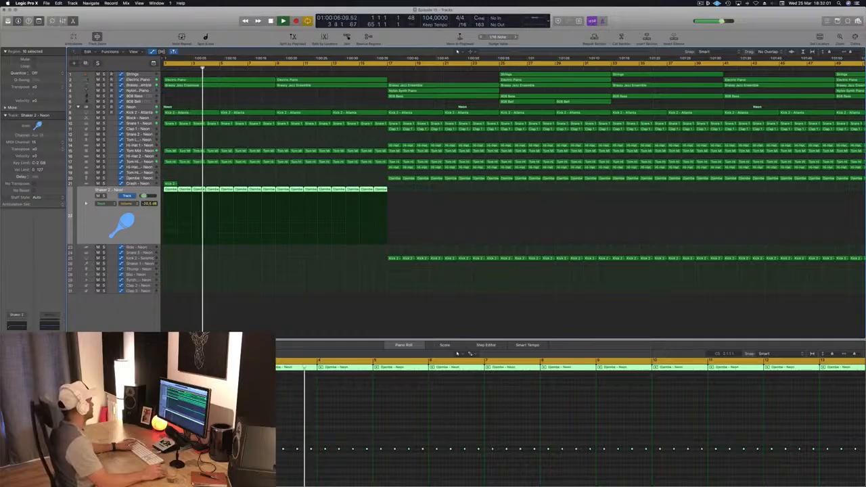
pyautogui.press('Return')
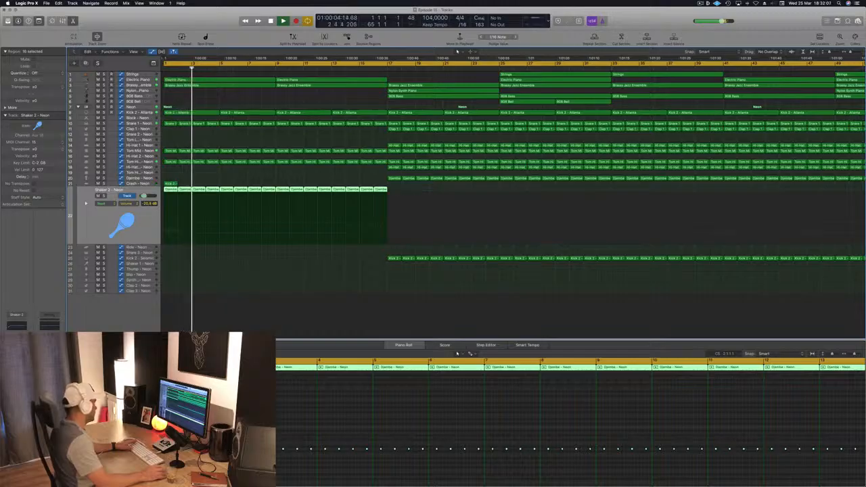
# Step: Set Shaker 2's Echo to a 1/16 note, 100 % dry, 35 % wet and a color of 0
pyautogui.click(17, 358)
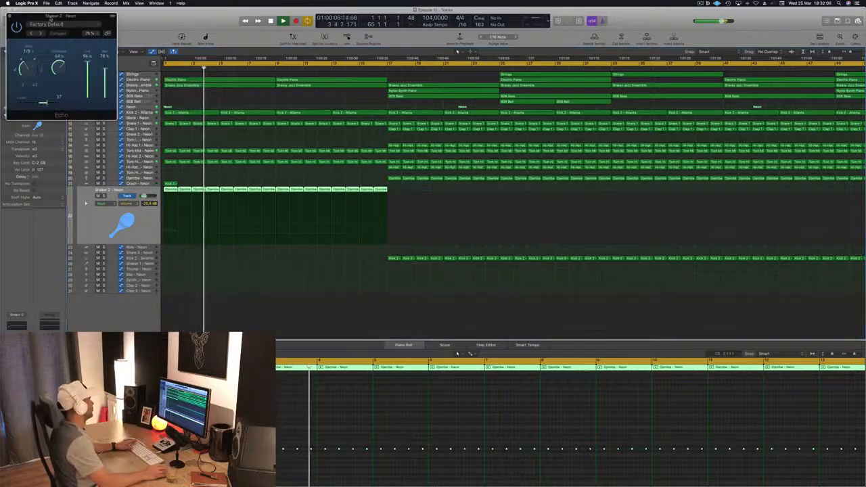
pyautogui.moveTo(49, 15); pyautogui.dragTo(303, 83)
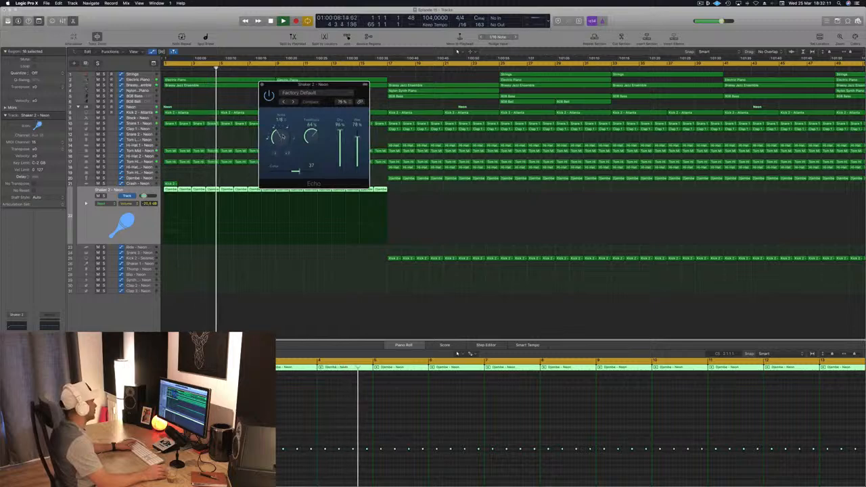
pyautogui.moveTo(283, 137); pyautogui.dragTo(283, 157)
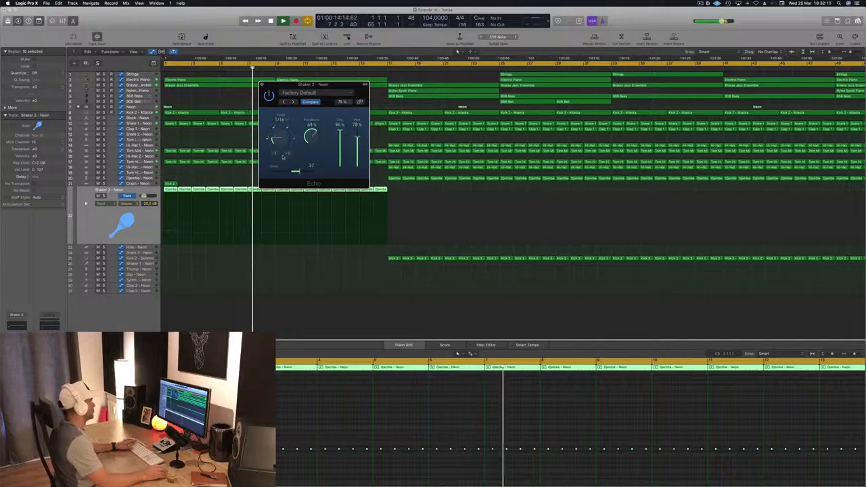
pyautogui.moveTo(358, 139)
pyautogui.mouseDown()
pyautogui.moveTo(362, 115)
pyautogui.moveTo(364, 152)
pyautogui.mouseUp()
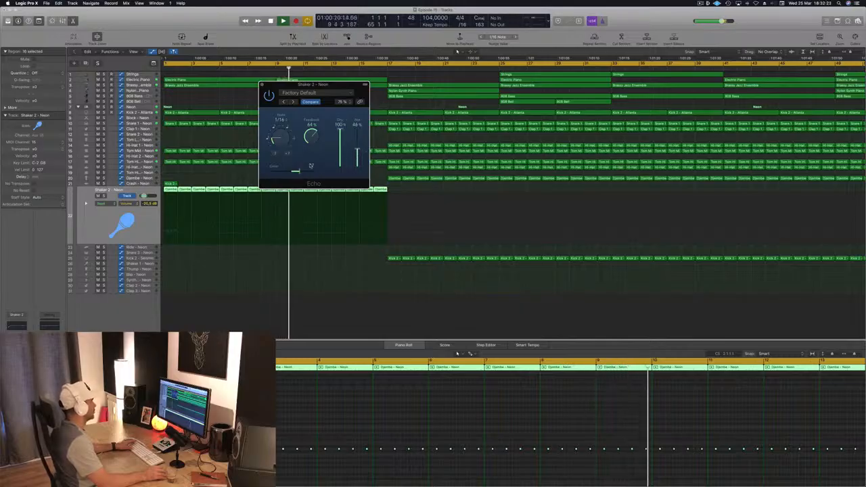
pyautogui.moveTo(296, 172)
pyautogui.mouseDown()
pyautogui.moveTo(348, 177)
pyautogui.moveTo(297, 173)
pyautogui.mouseUp()
pyautogui.press('space')
pyautogui.press('Return')
pyautogui.press('space')
pyautogui.moveTo(357, 151); pyautogui.dragTo(357, 155)
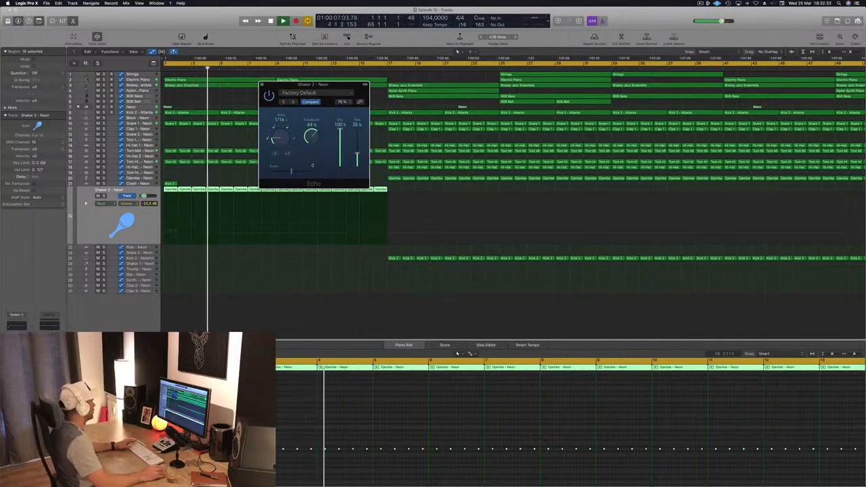
# Step: Trim the Echo's wet level to 34 %, lower the Shaker 2 volume to -25.0 dB and close the plug-in
pyautogui.moveTo(144, 196); pyautogui.dragTo(144, 196)
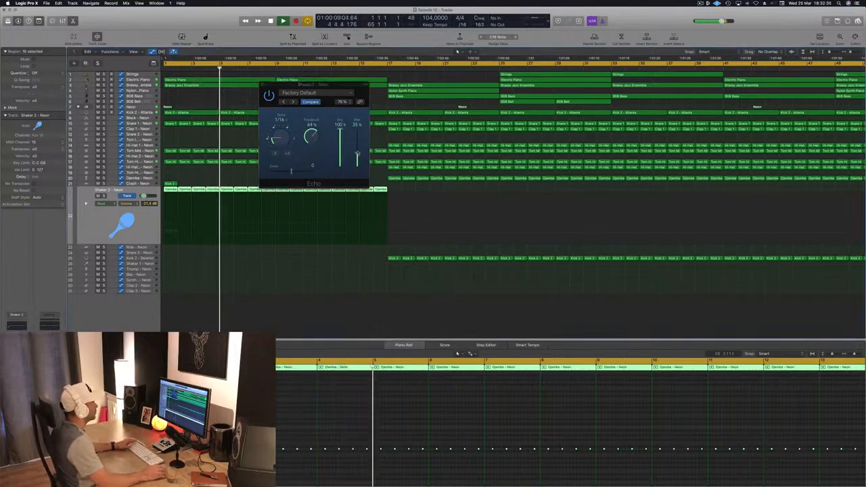
pyautogui.click(358, 154)
pyautogui.press('Return')
pyautogui.click(143, 197)
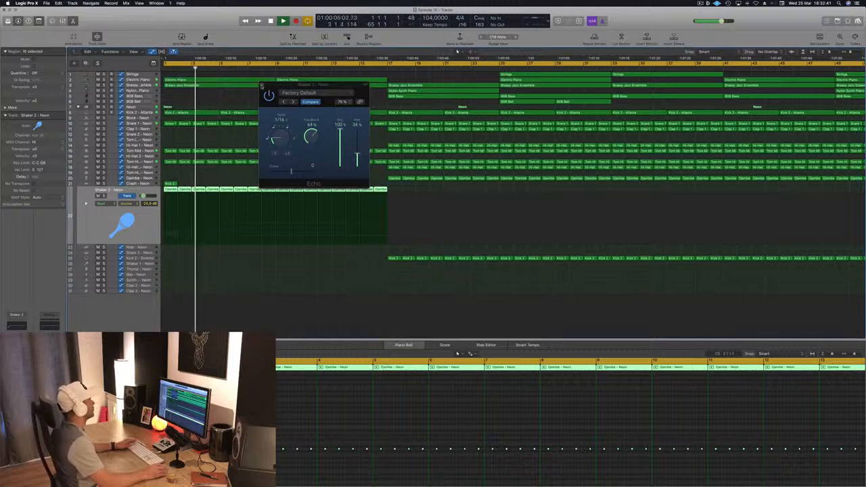
pyautogui.click(262, 85)
# Step: Copy the Djembe region at bar 17 onto the Blip track at bar 5, keep one note at its start, and play from the beginning
pyautogui.scroll(-5, 396, 190)
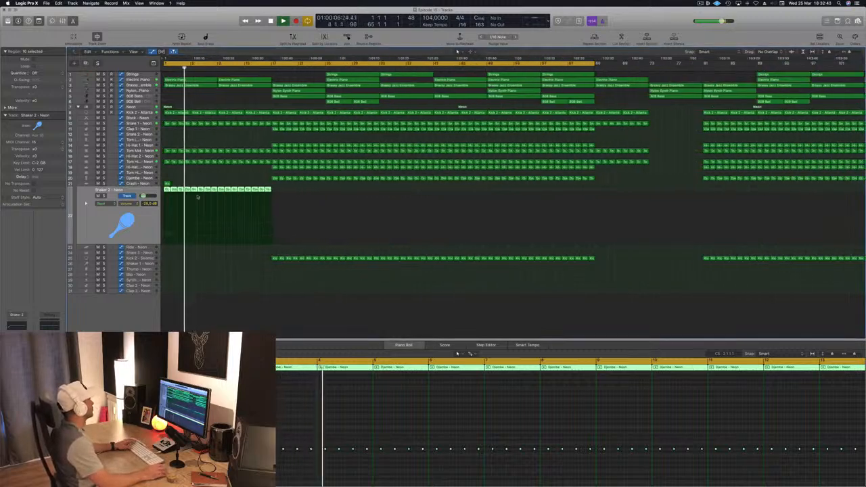
pyautogui.scroll(2, 211, 183)
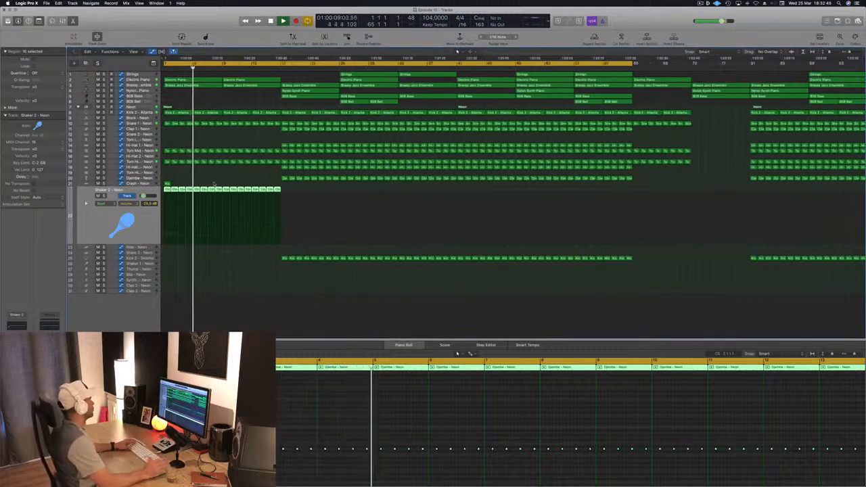
pyautogui.press('space')
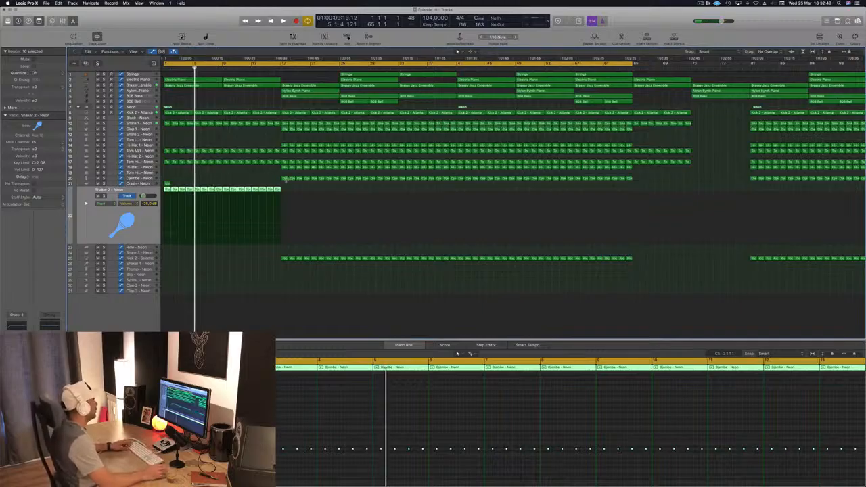
pyautogui.click(285, 178)
pyautogui.moveTo(282, 232); pyautogui.dragTo(196, 274)
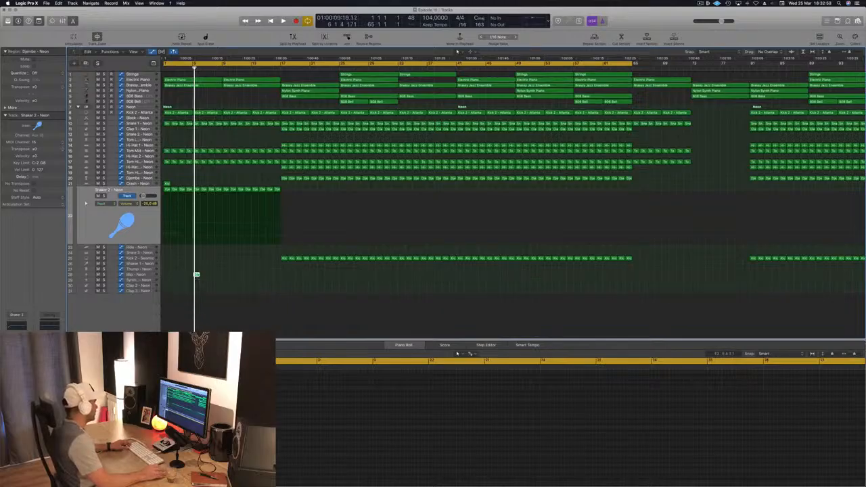
pyautogui.click(184, 426)
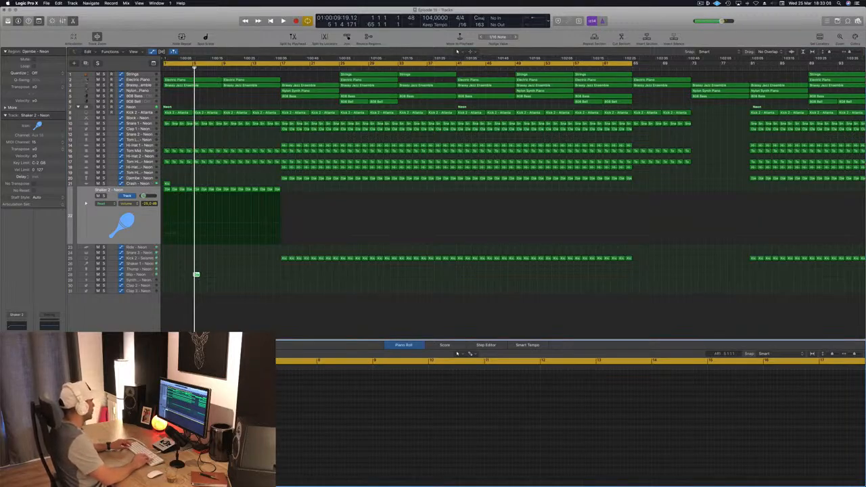
pyautogui.press('space')
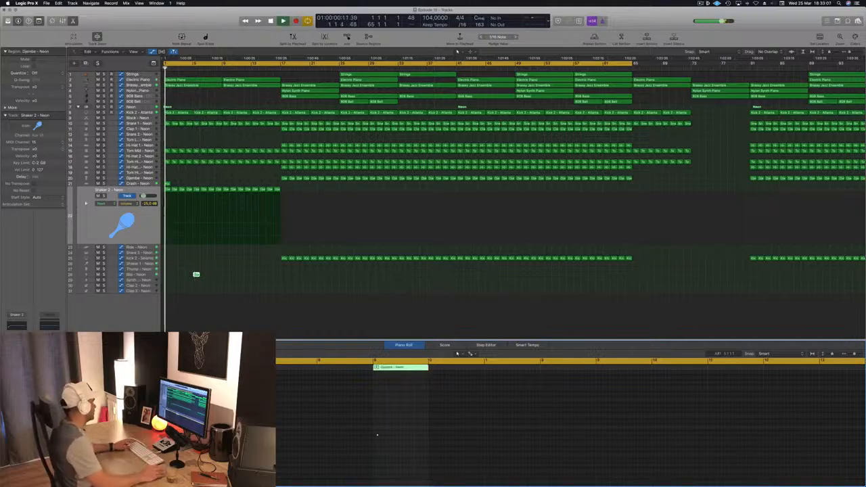
# Step: Select the Blip track and load the 1/16 Simple Pan preset in the Delay Designer on its aux
pyautogui.click(145, 274)
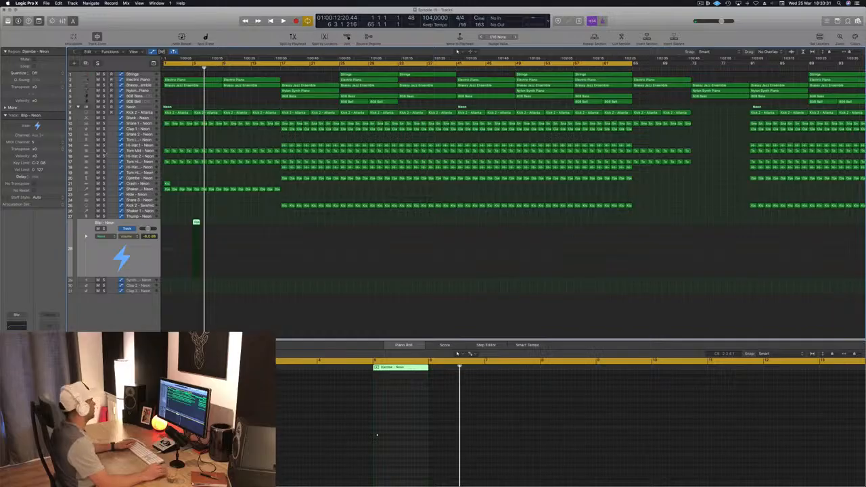
pyautogui.press('v')
pyautogui.moveTo(131, 27); pyautogui.dragTo(420, 92)
pyautogui.click(349, 91)
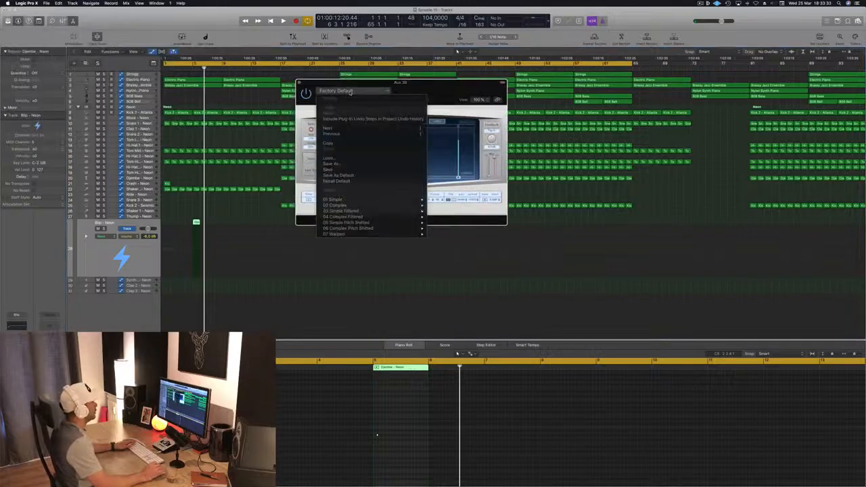
pyautogui.moveTo(369, 209)
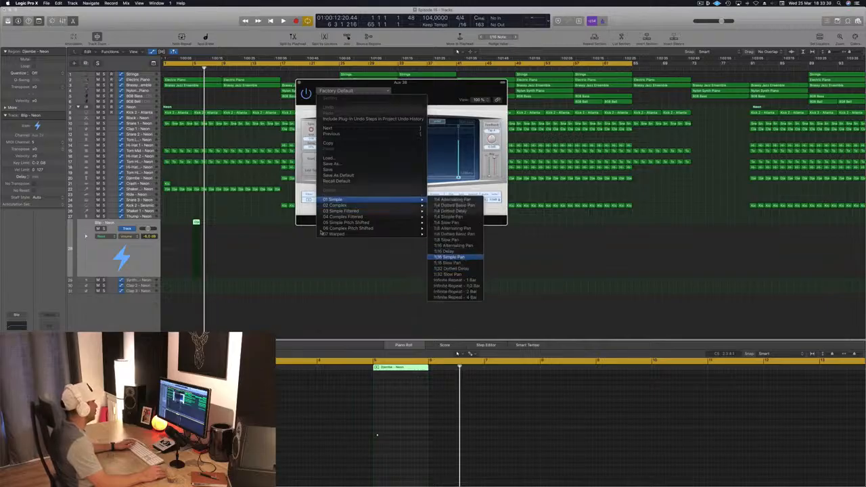
pyautogui.click(450, 258)
# Step: Audition the delayed Blip hit around bar 5, restart playback from bar 1 and close the Delay Designer
pyautogui.press('space')
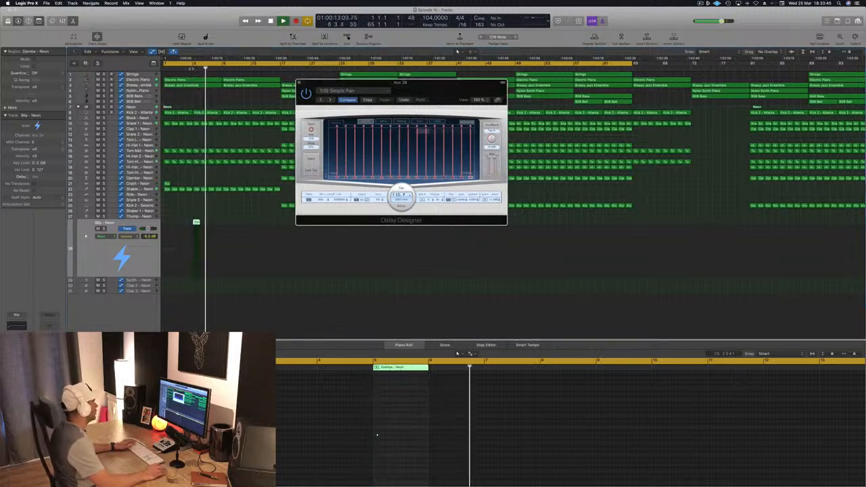
pyautogui.press('space')
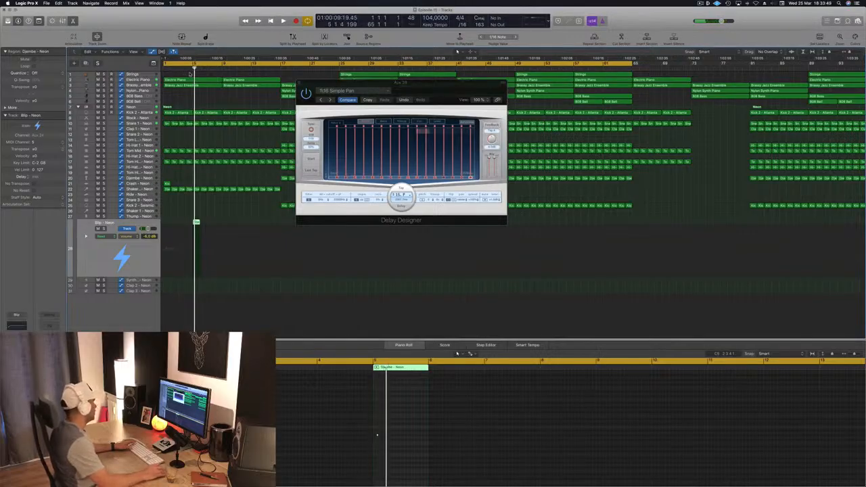
pyautogui.press('space')
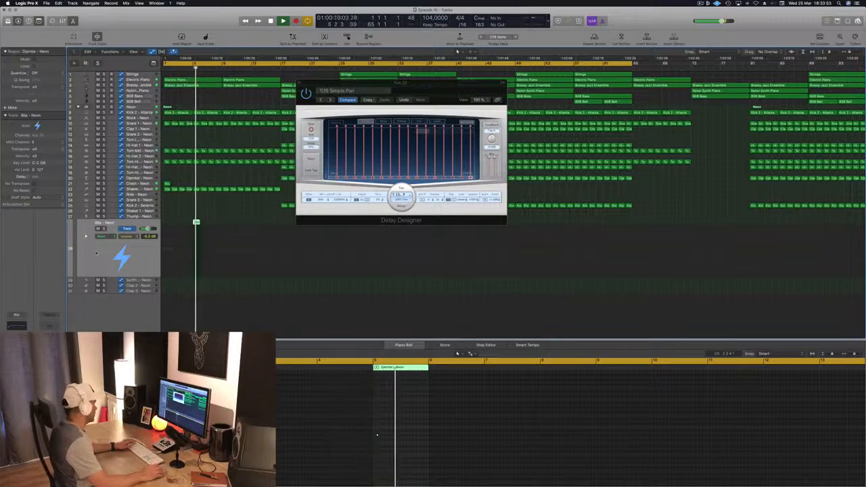
pyautogui.moveTo(443, 90); pyautogui.dragTo(537, 140)
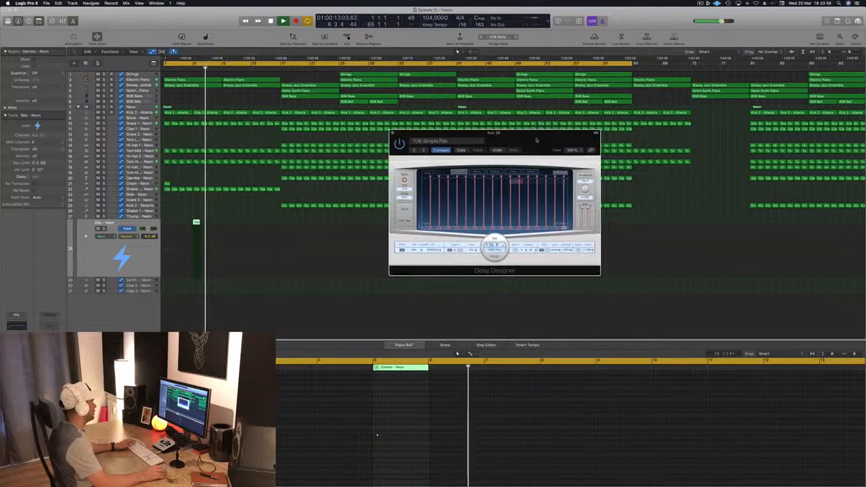
pyautogui.click(187, 67)
pyautogui.moveTo(511, 140); pyautogui.dragTo(438, 130)
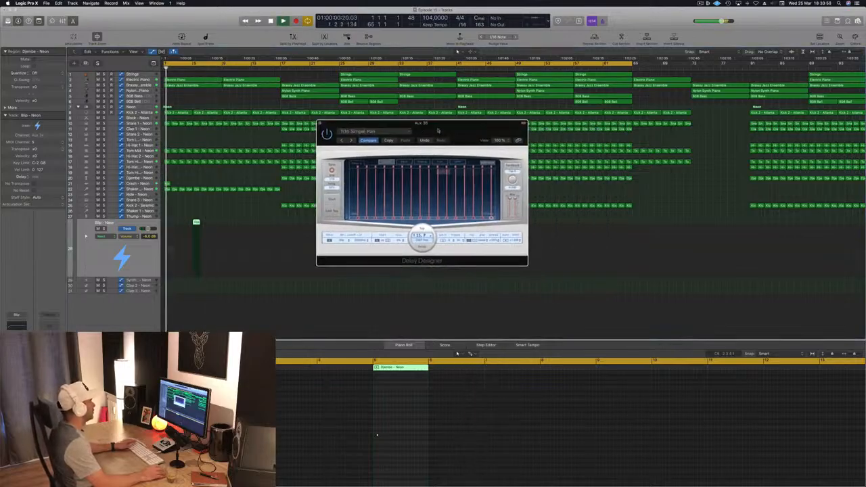
pyautogui.click(321, 123)
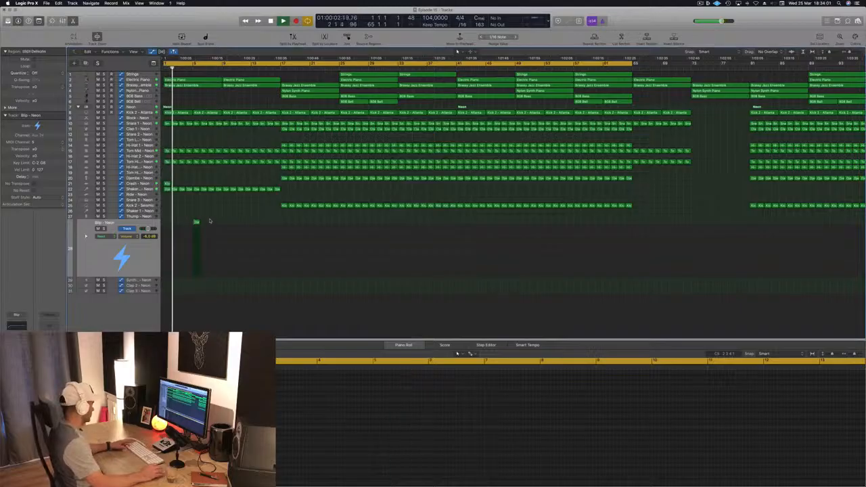
# Step: Copy the Blip region at bar 5 to bar 13 on the same track
pyautogui.scroll(2, 218, 162)
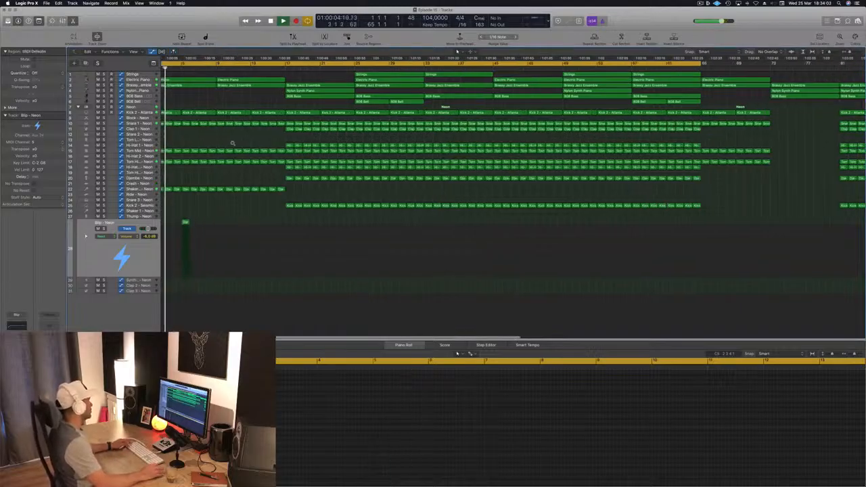
pyautogui.scroll(-3, 232, 143)
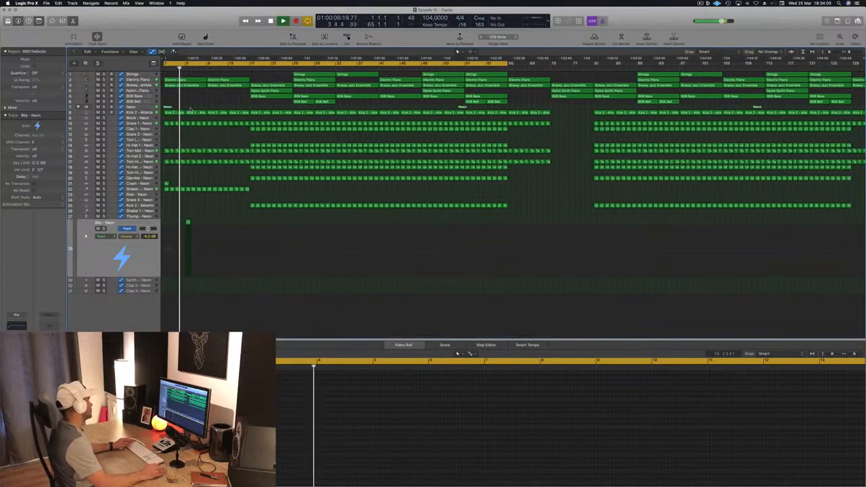
pyautogui.scroll(3, 191, 110)
pyautogui.scroll(-4, 192, 109)
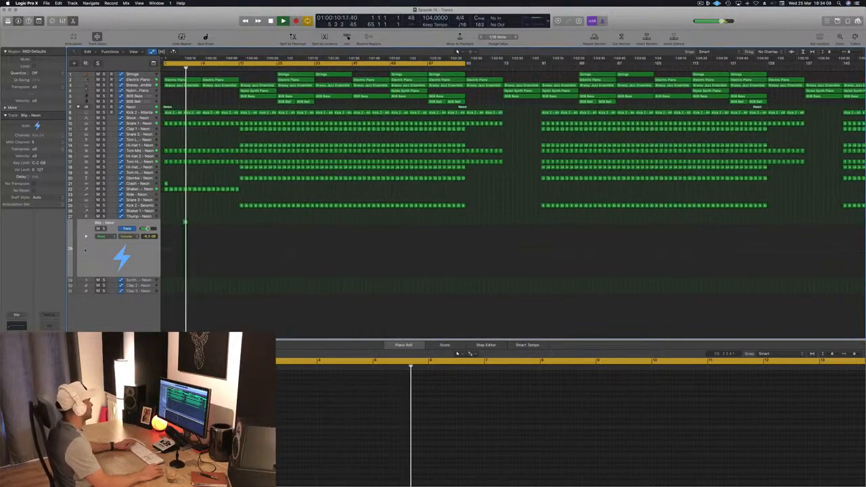
pyautogui.click(84, 250)
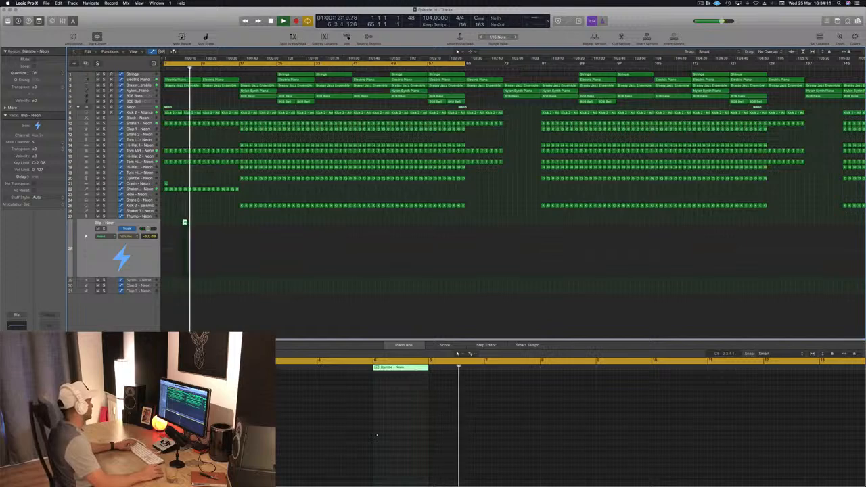
pyautogui.scroll(2, 203, 225)
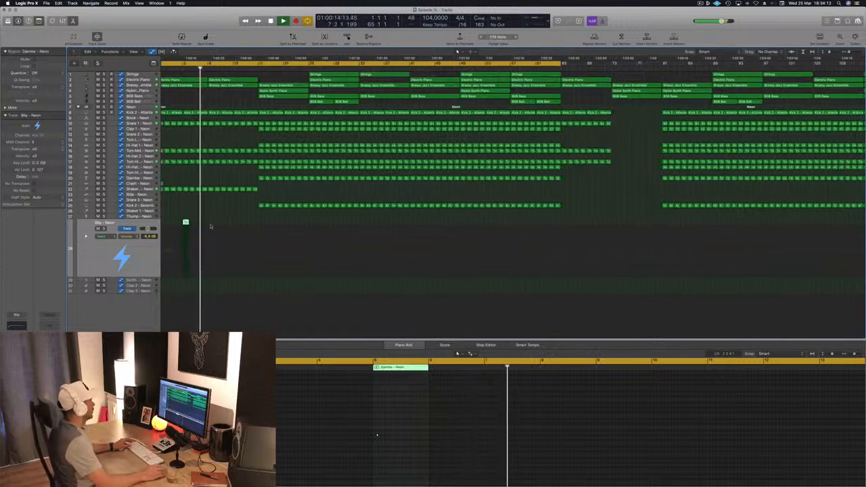
pyautogui.scroll(3, 209, 226)
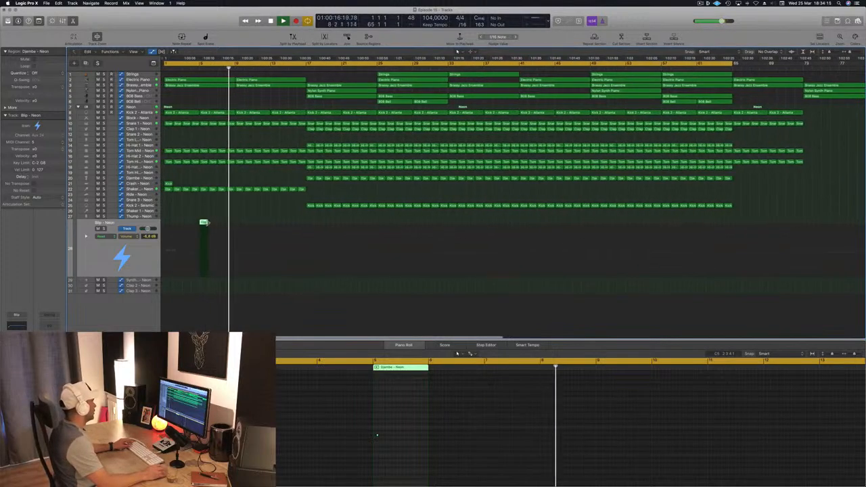
pyautogui.click(208, 216)
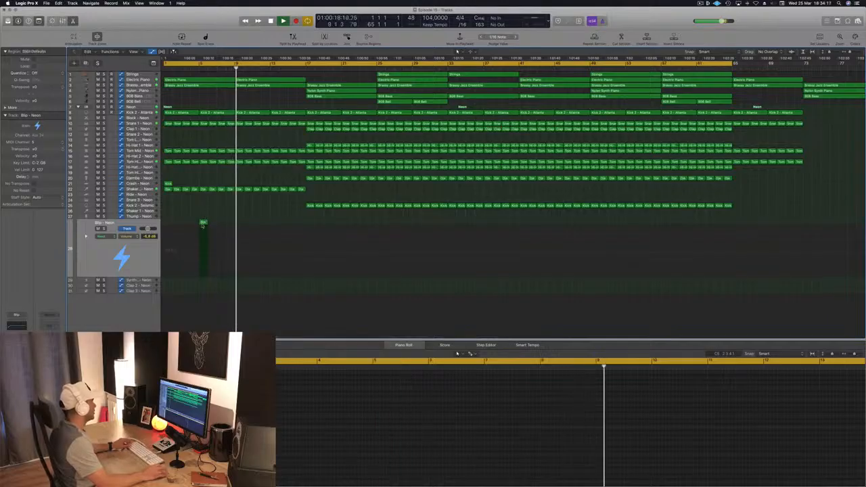
pyautogui.moveTo(203, 225); pyautogui.dragTo(274, 226)
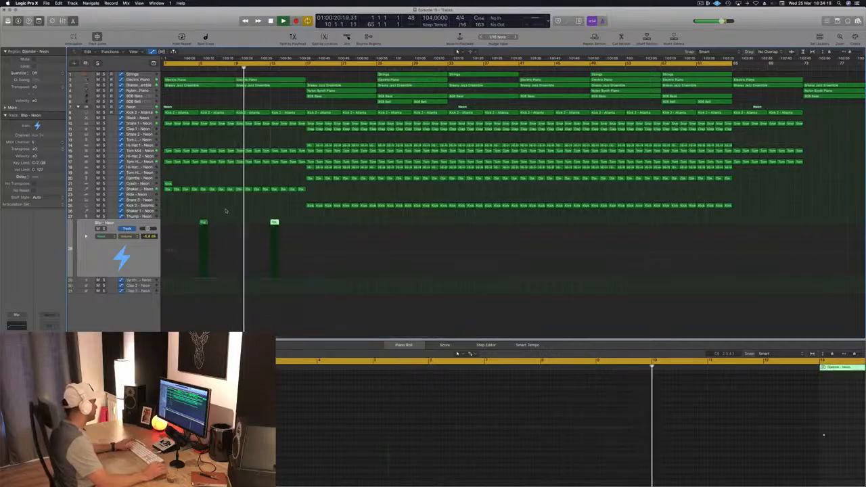
# Step: Copy the Blip region at bar 5 onto the Thump track at bar 9 and shift its note to the region's start
pyautogui.click(204, 222)
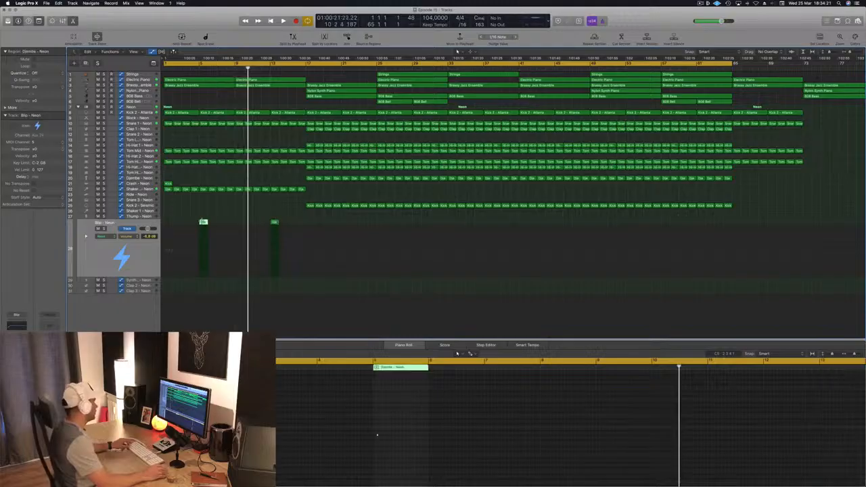
pyautogui.moveTo(205, 221); pyautogui.dragTo(239, 217)
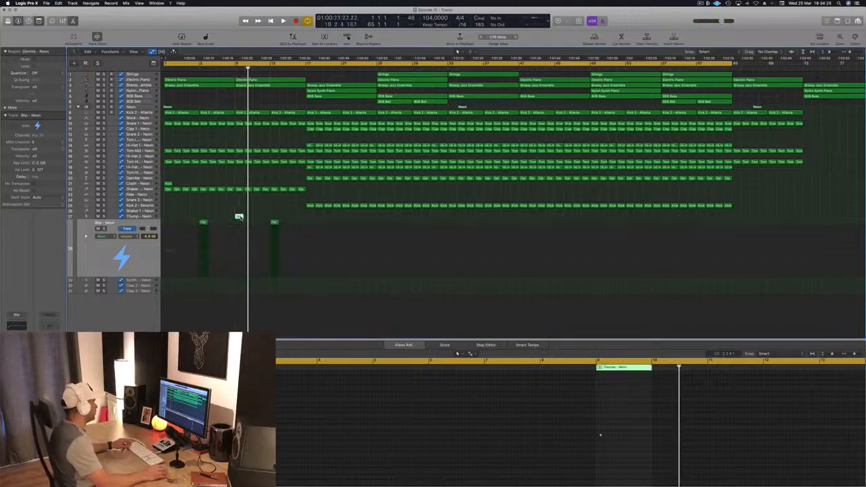
pyautogui.moveTo(568, 415); pyautogui.dragTo(630, 482)
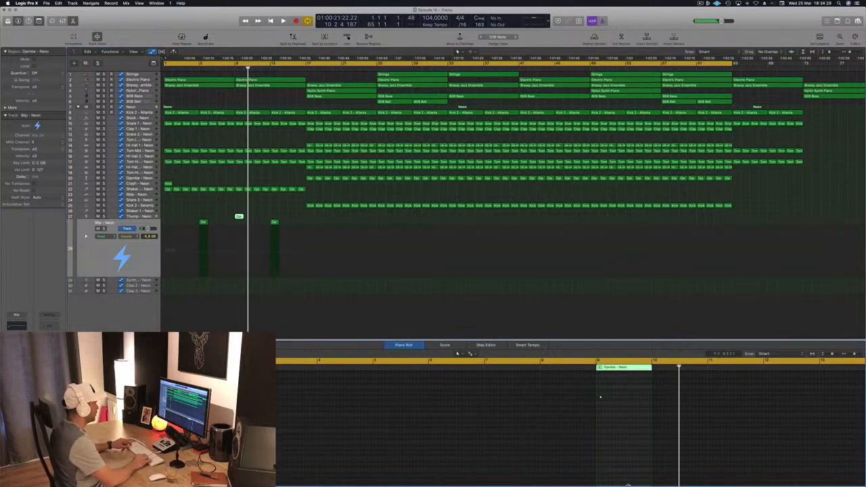
pyautogui.press('space')
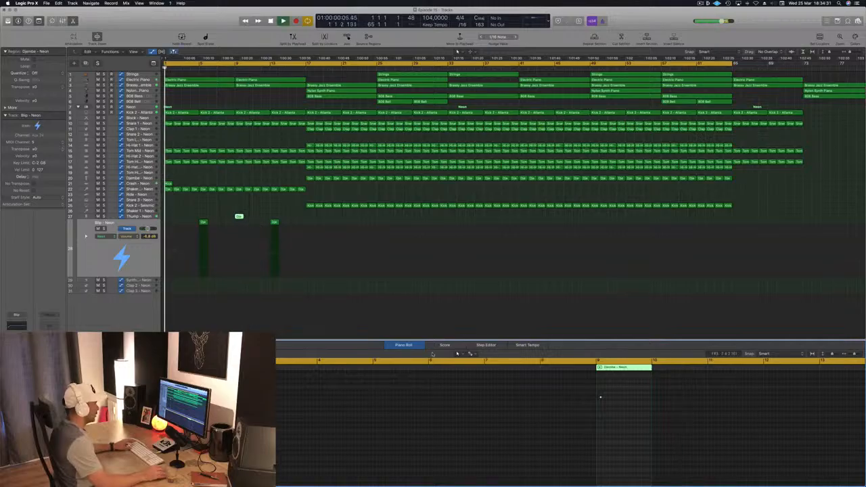
pyautogui.press('space')
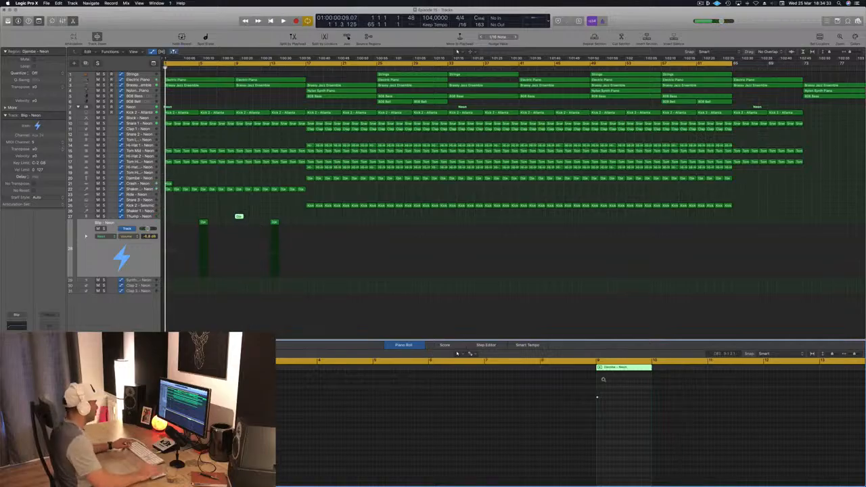
# Step: Play the intro from bar 1 to audition the Blip hit at bar 5 and the Thump hit at bar 9
pyautogui.press('space')
pyautogui.click(191, 204)
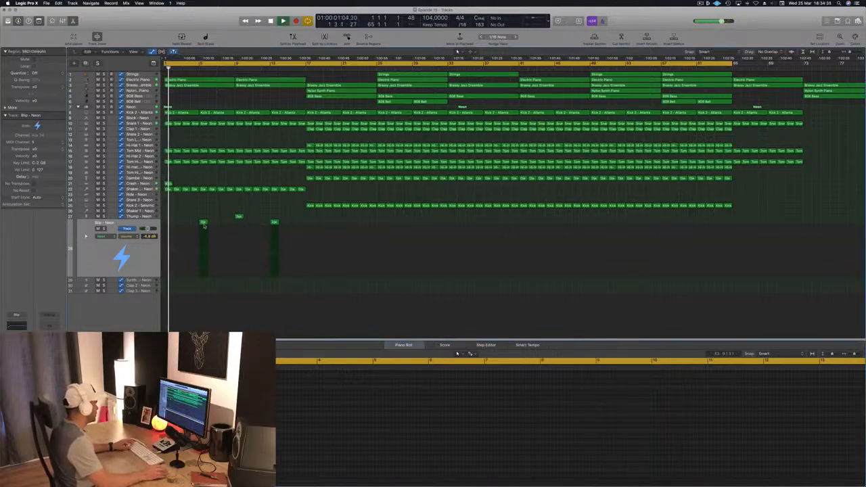
pyautogui.click(203, 224)
pyautogui.click(203, 222)
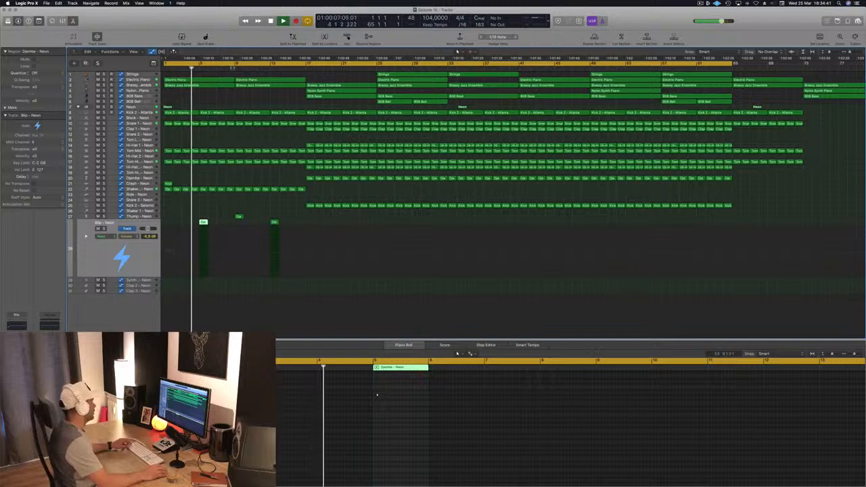
pyautogui.hotkey('shift', '.')
# Step: Select the Thump track and replace its sound with Cowbell - Atlanta after auditioning other cowbell sounds from the Library
pyautogui.press('Up')
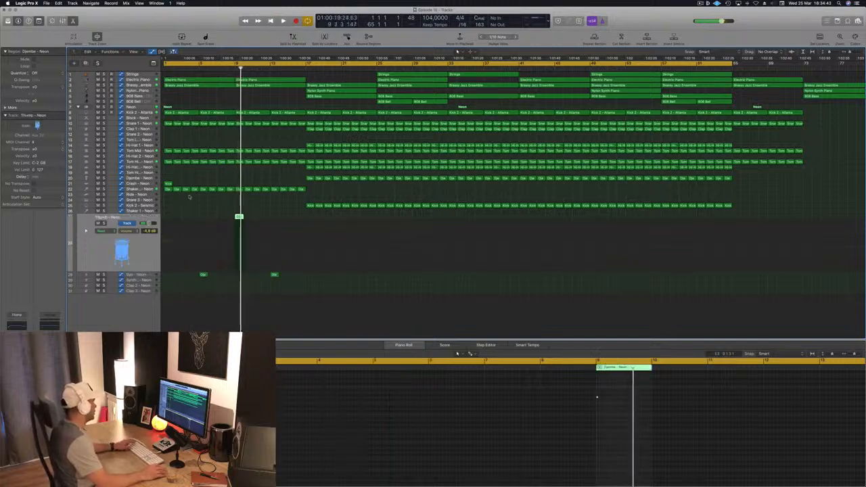
pyautogui.click(7, 21)
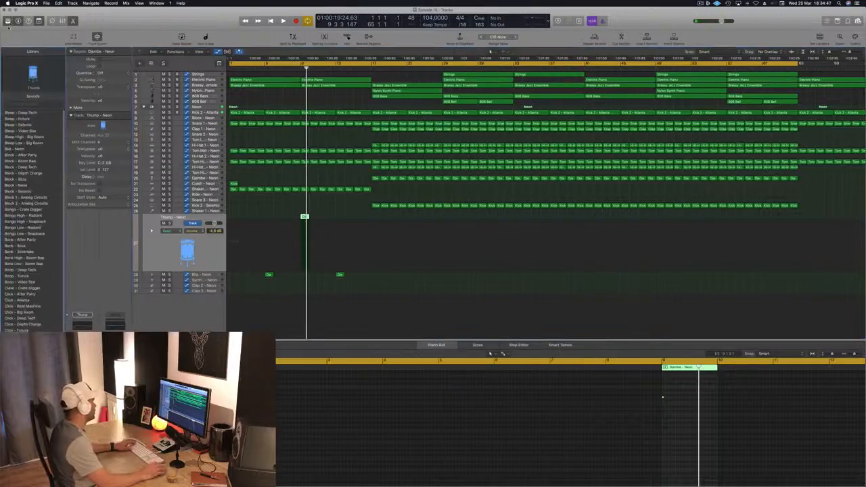
pyautogui.scroll(-5, 54, 217)
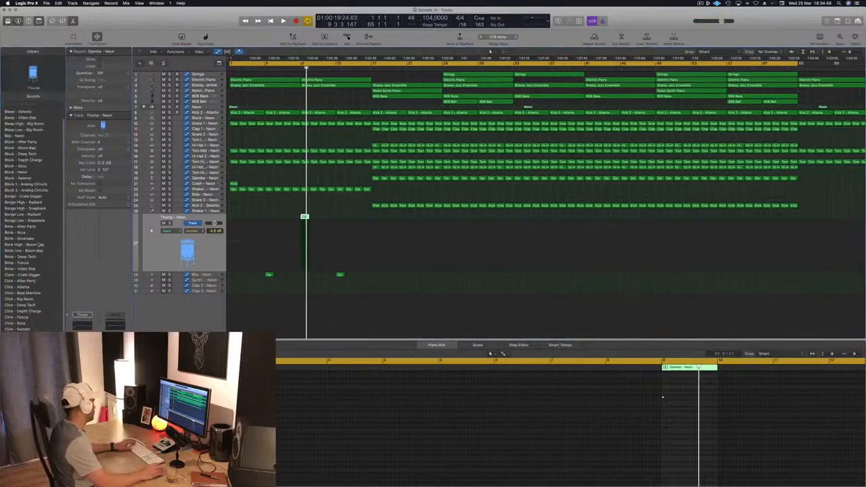
pyautogui.scroll(-3, 20, 273)
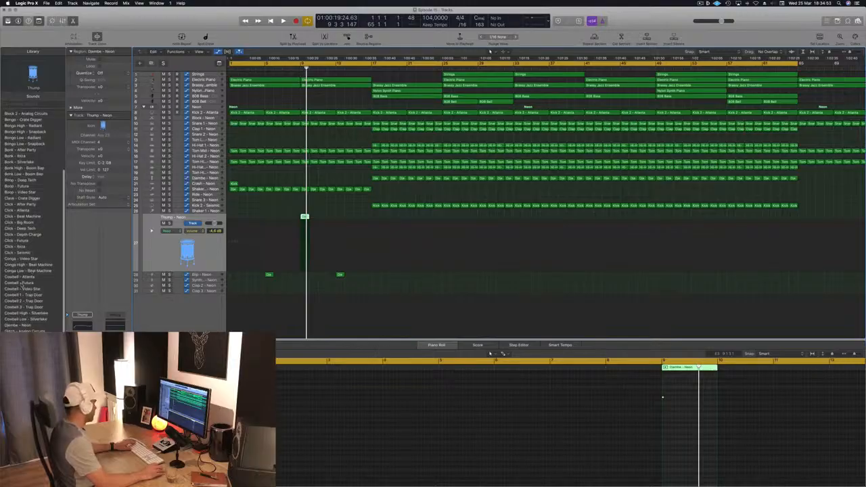
pyautogui.click(22, 284)
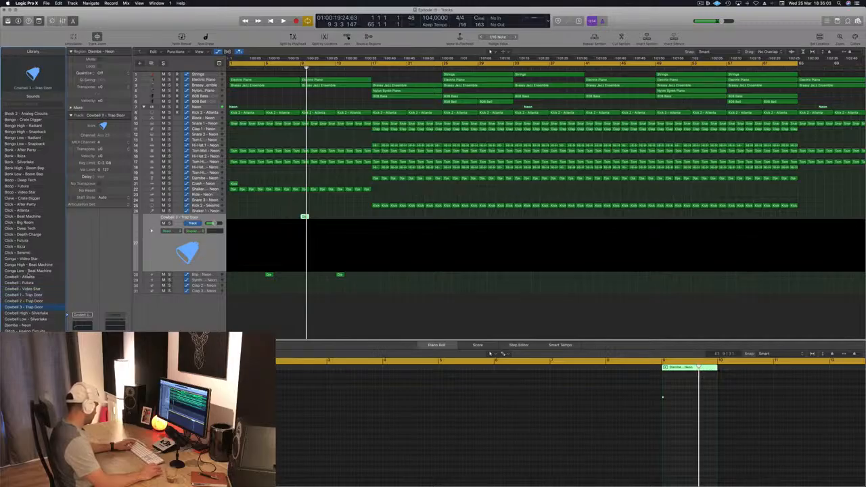
pyautogui.click(24, 277)
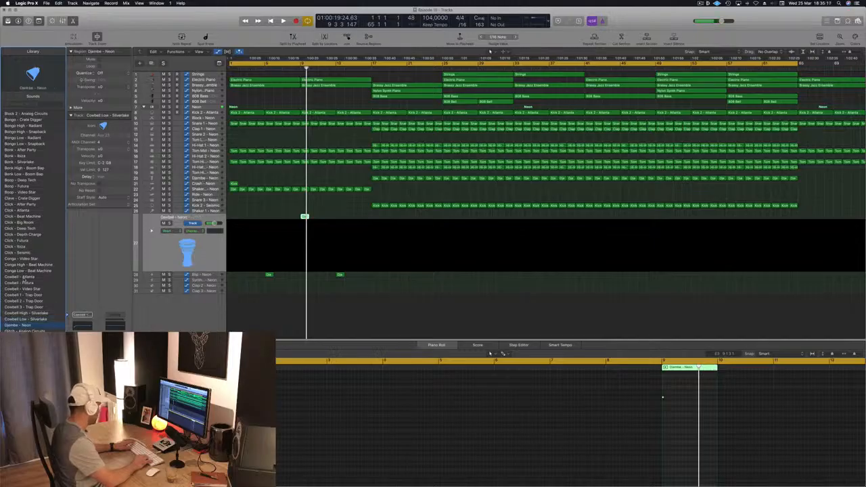
pyautogui.press('Up')
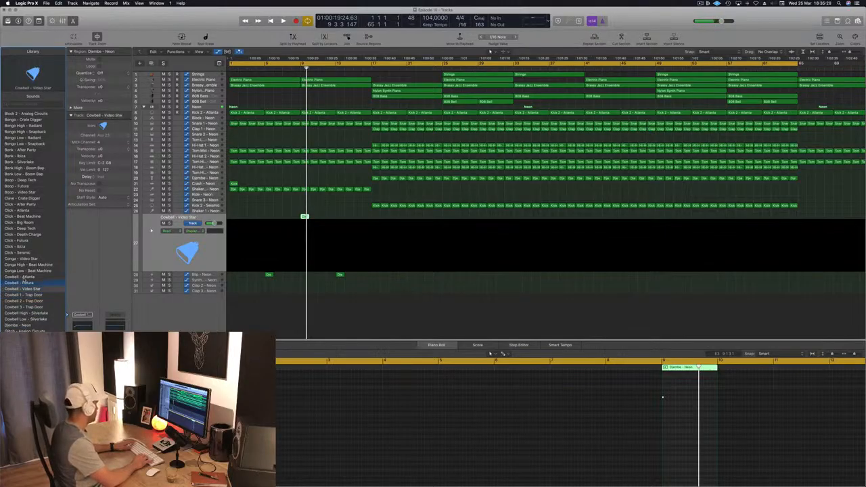
pyautogui.press('Up')
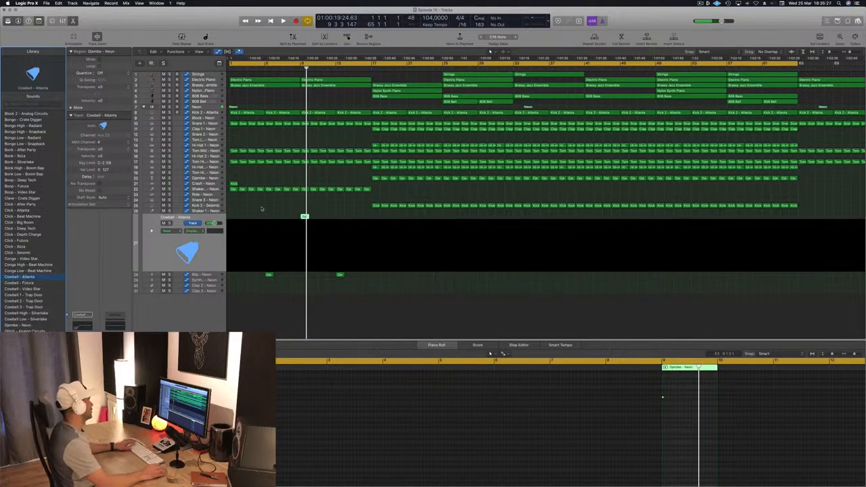
# Step: Audition the cowbell hit at bar 9 in context, restart playback from bar 1 and save the project
pyautogui.click(262, 209)
pyautogui.press('space')
pyautogui.click(293, 69)
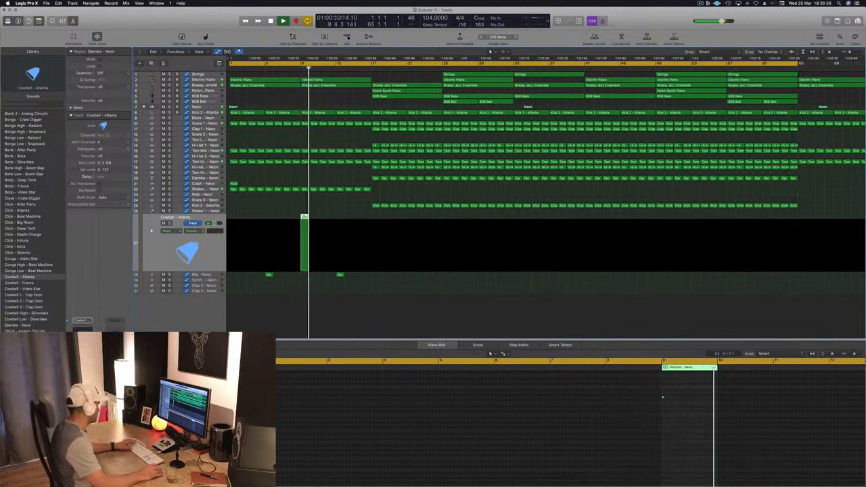
pyautogui.click(358, 205)
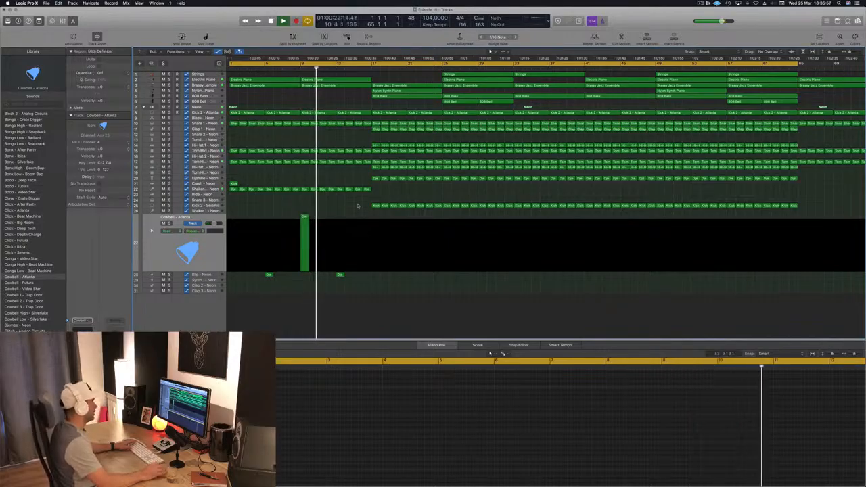
pyautogui.press('Return')
pyautogui.press('super+s')
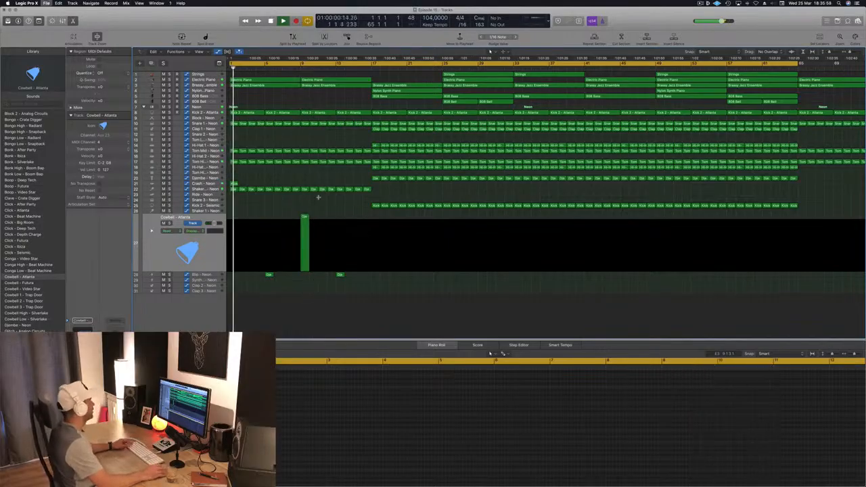
pyautogui.press('Return')
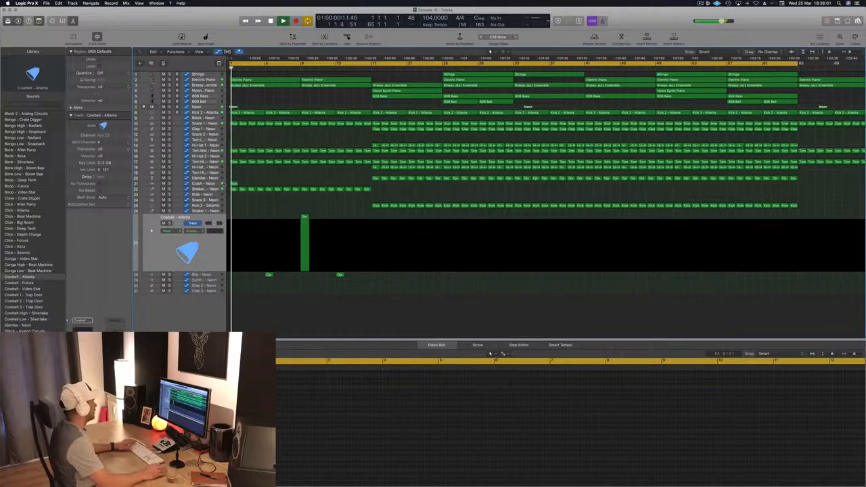
# Step: Lower the Crash track's volume to -4.7 dB while replaying the opening and save the project
pyautogui.click(215, 184)
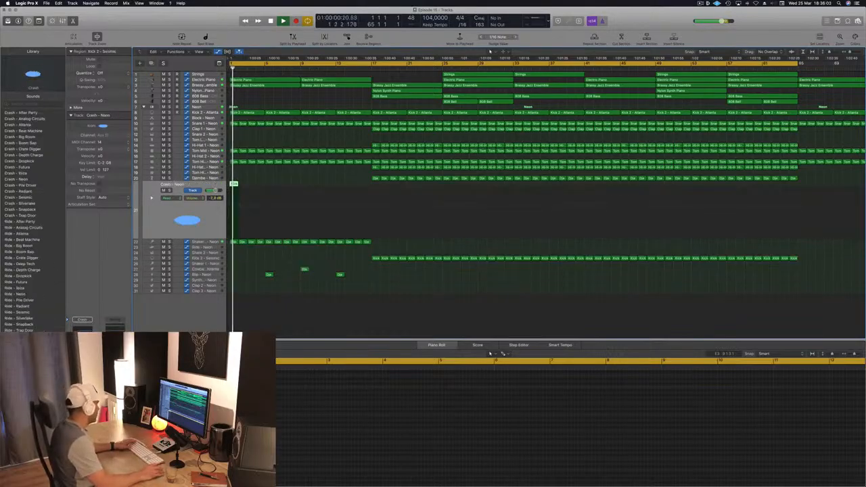
pyautogui.press('Return')
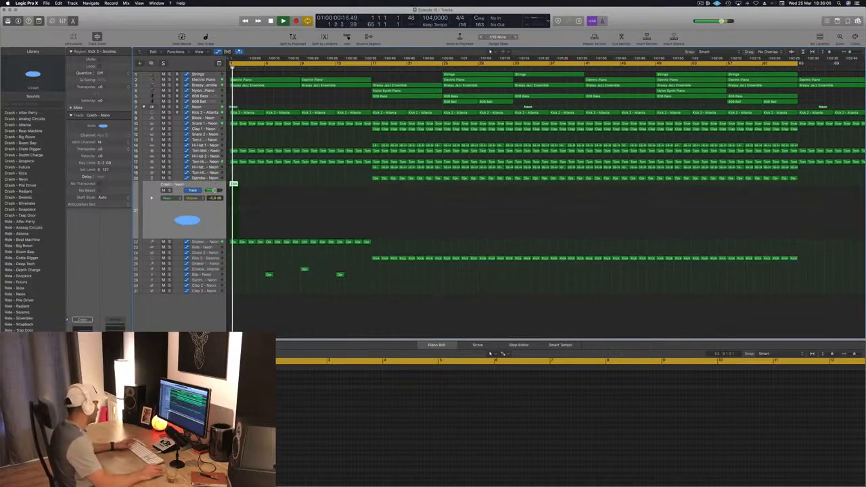
pyautogui.press('space')
pyautogui.press('super+s')
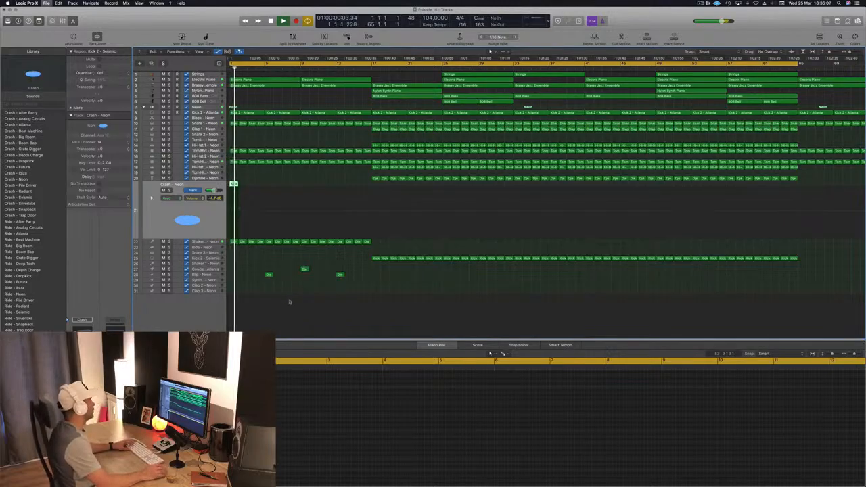
pyautogui.click(287, 305)
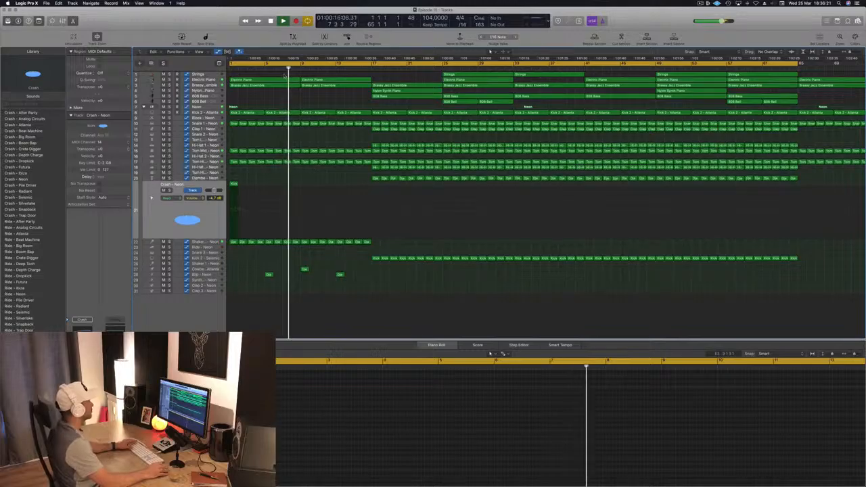
# Step: Copy the 808 Bass region at bar 17 to bar 9 and delete its notes from bar 11 onward
pyautogui.click(486, 103)
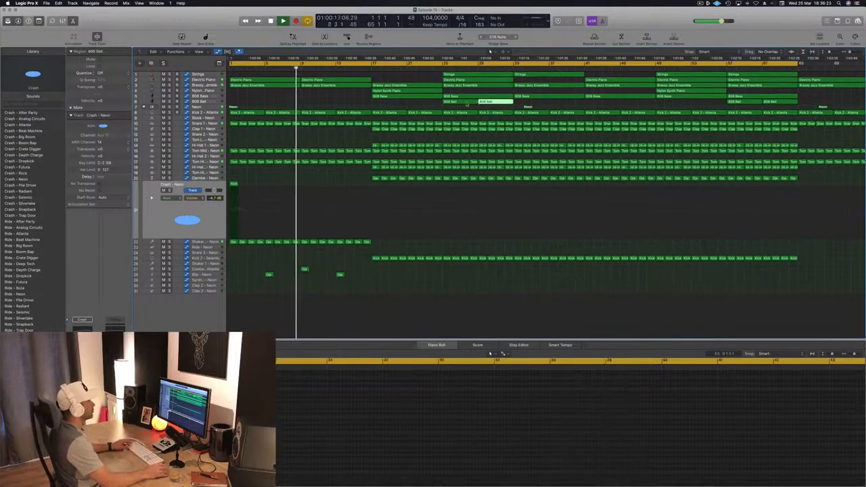
pyautogui.click(410, 98)
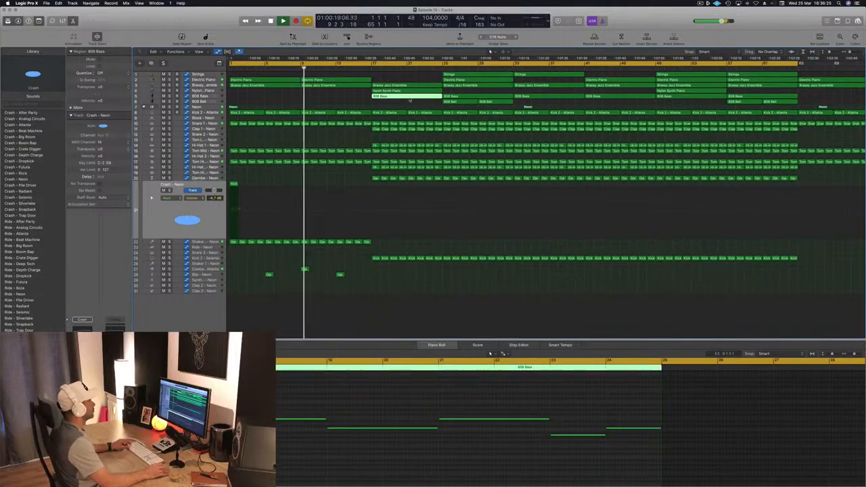
pyautogui.moveTo(409, 100); pyautogui.dragTo(338, 100)
pyautogui.click(291, 68)
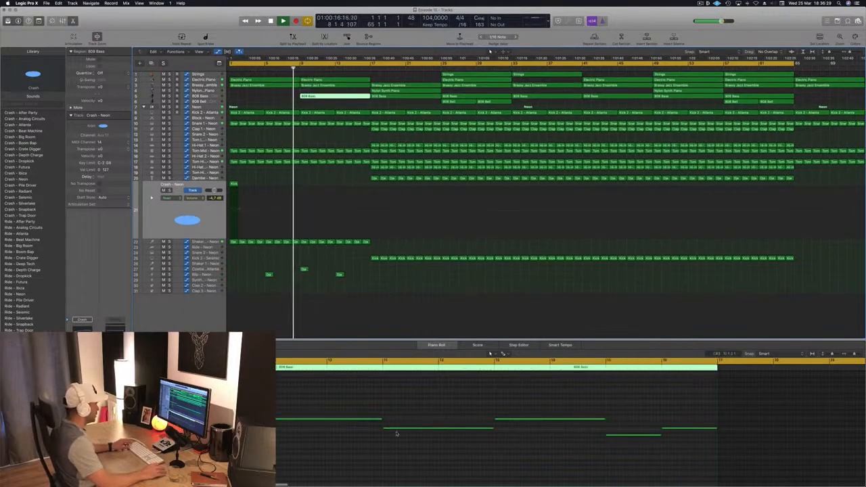
pyautogui.moveTo(452, 388); pyautogui.dragTo(704, 467)
pyautogui.press('Delete')
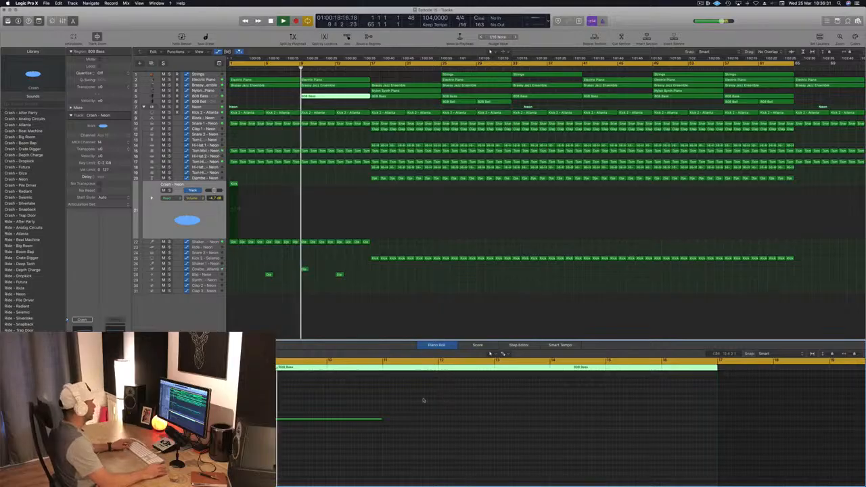
# Step: Split the 808 Bass region at bar 13, delete its second half and copy the remaining part from bar 9 to bar 13
pyautogui.scroll(-2, 391, 239)
pyautogui.click(263, 96)
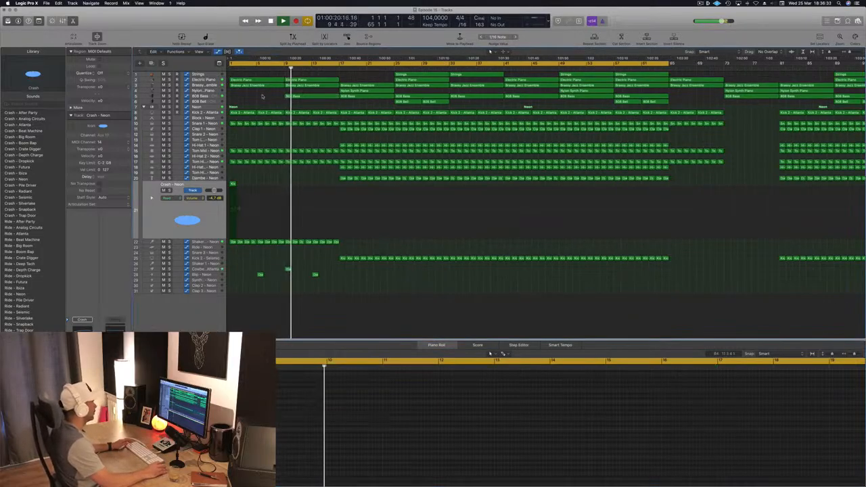
pyautogui.click(297, 97)
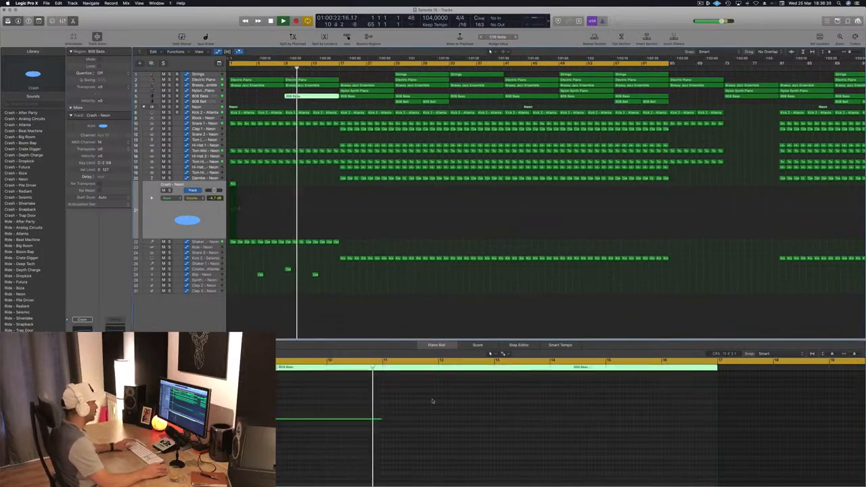
pyautogui.keyDown('super'); pyautogui.doubleClick(312, 96); pyautogui.keyUp('super')
pyautogui.press('Delete')
pyautogui.click(298, 96)
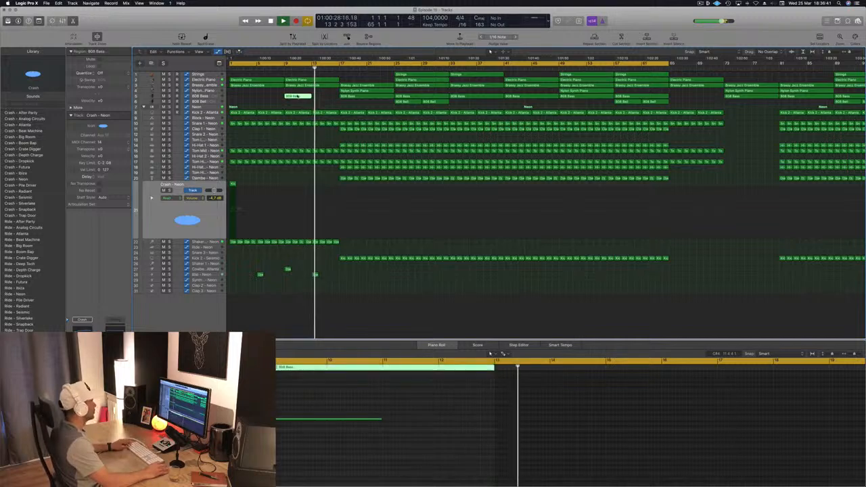
pyautogui.moveTo(298, 96); pyautogui.dragTo(324, 96)
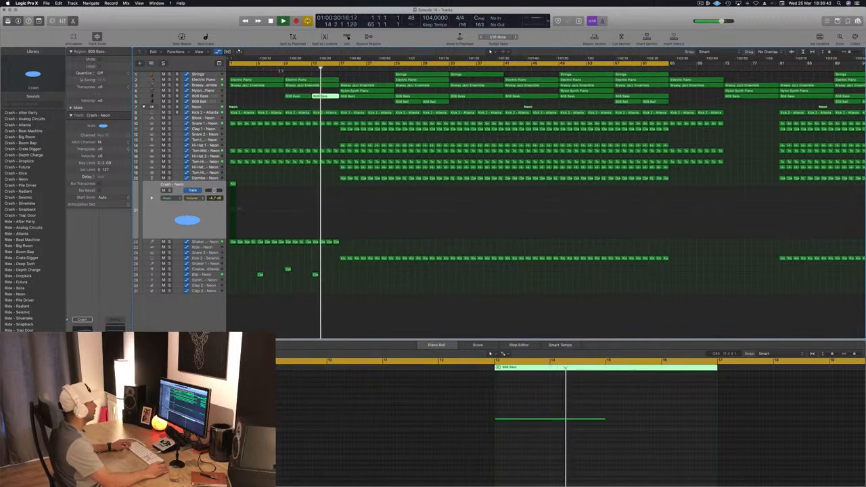
pyautogui.click(246, 100)
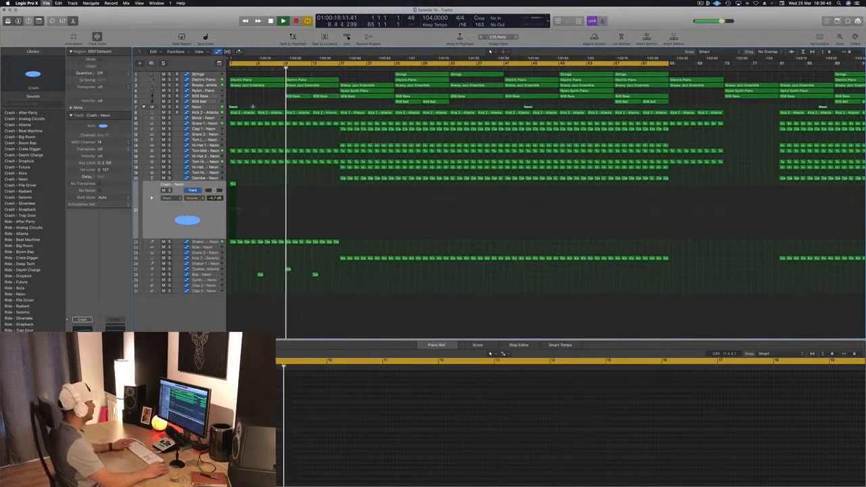
# Step: Play the intro through into bar 17, restart from bar 1 and check the new bass hits against the shaker part
pyautogui.press('super+Left')
pyautogui.press('super+Left')
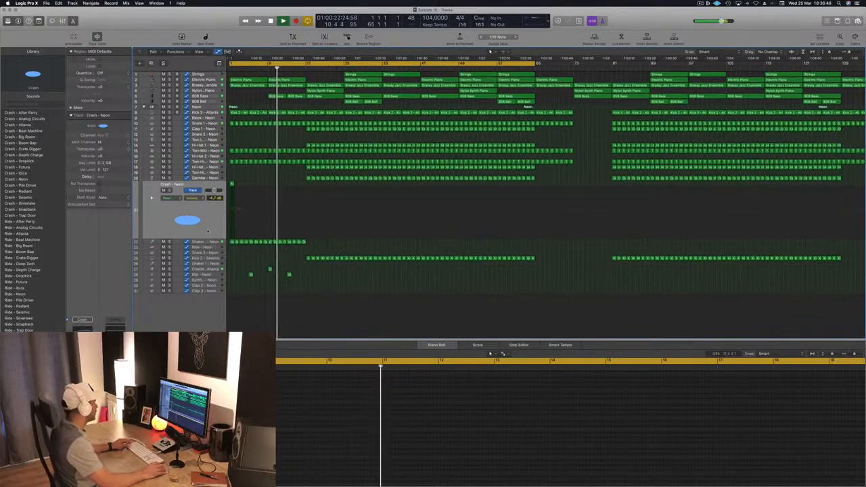
pyautogui.click(198, 242)
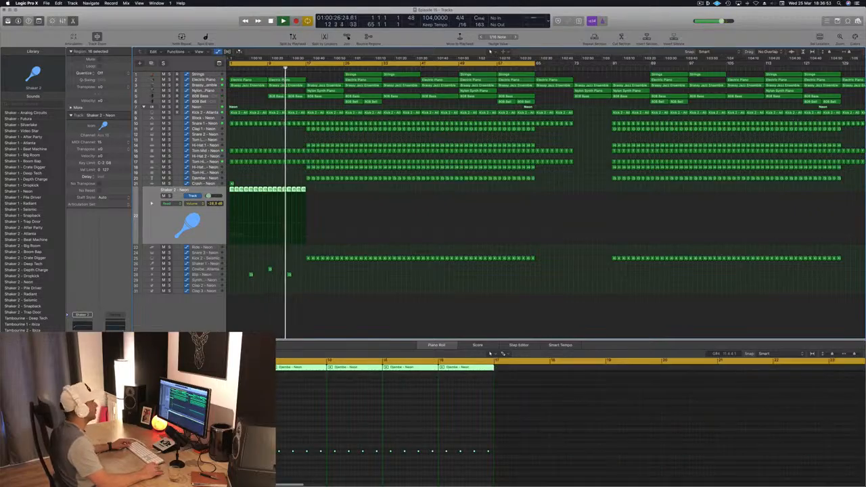
pyautogui.click(396, 318)
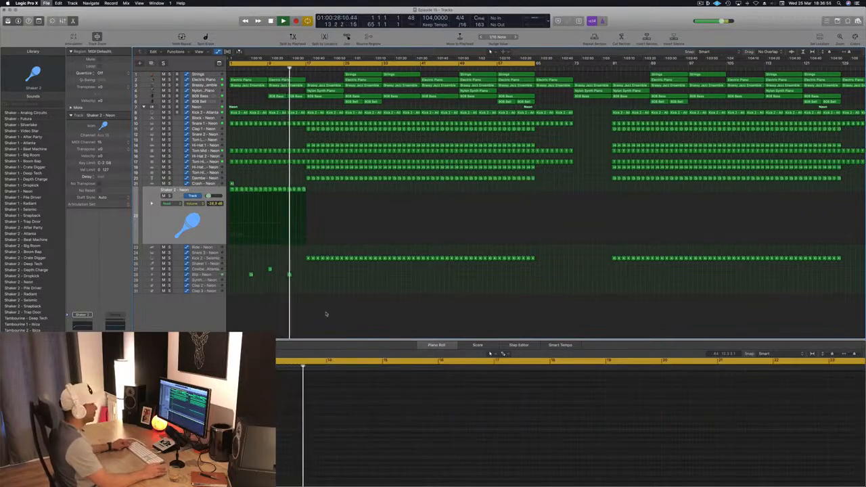
pyautogui.scroll(5, 357, 310)
pyautogui.scroll(-3, 377, 272)
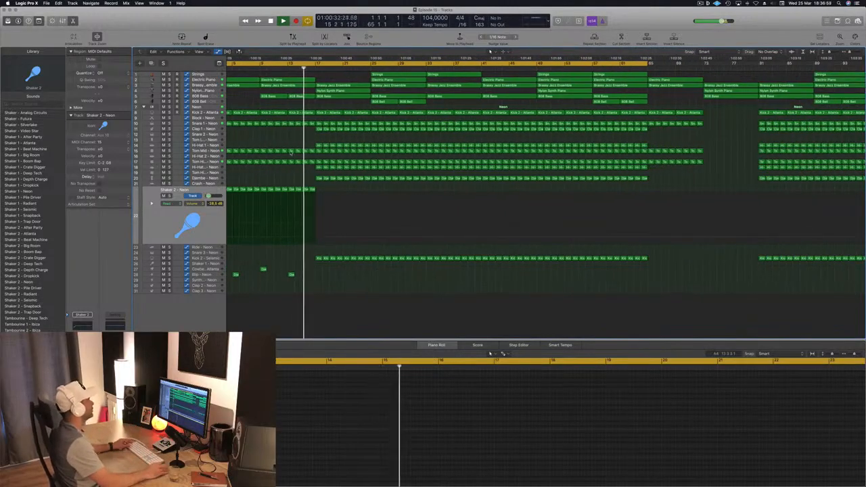
pyautogui.scroll(2, 291, 151)
pyautogui.scroll(-3, 290, 151)
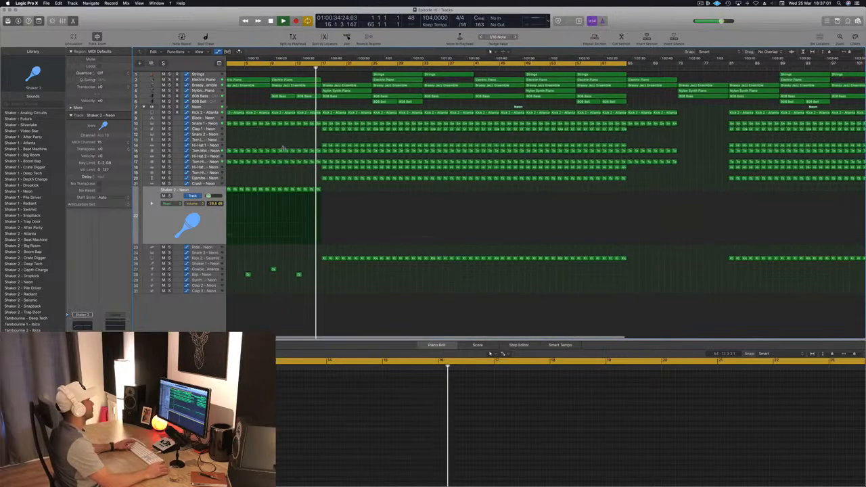
pyautogui.scroll(-2, 290, 150)
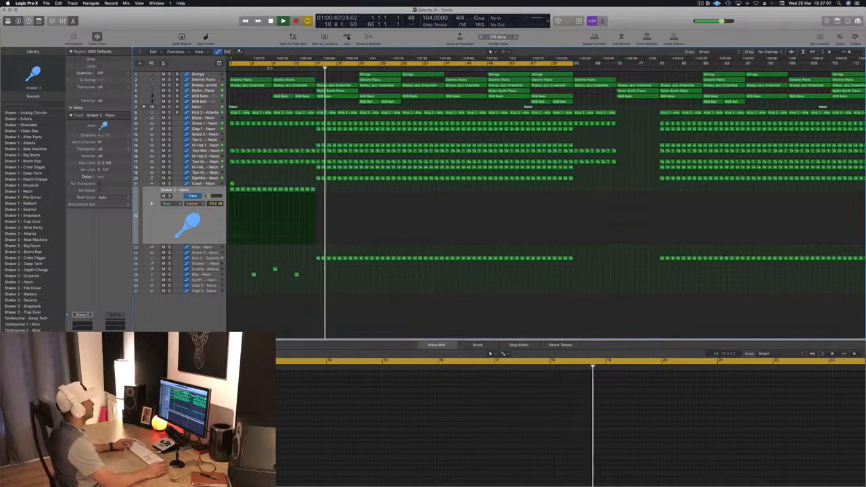
pyautogui.press('Return')
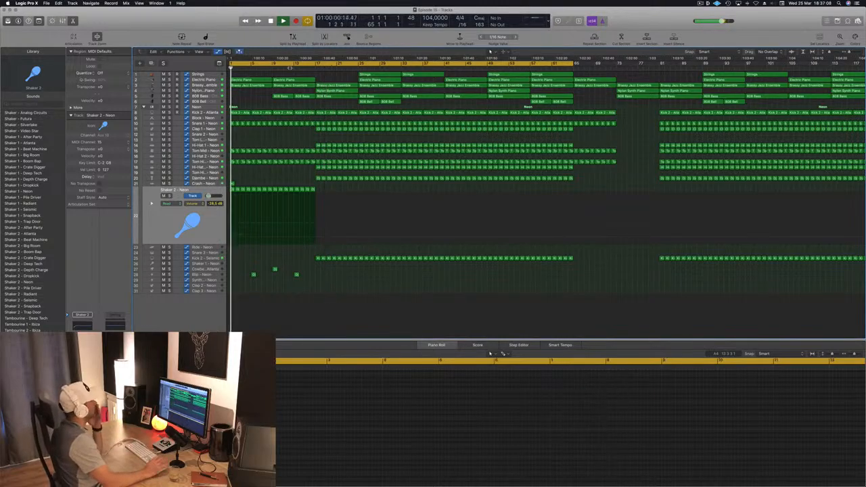
pyautogui.click(270, 67)
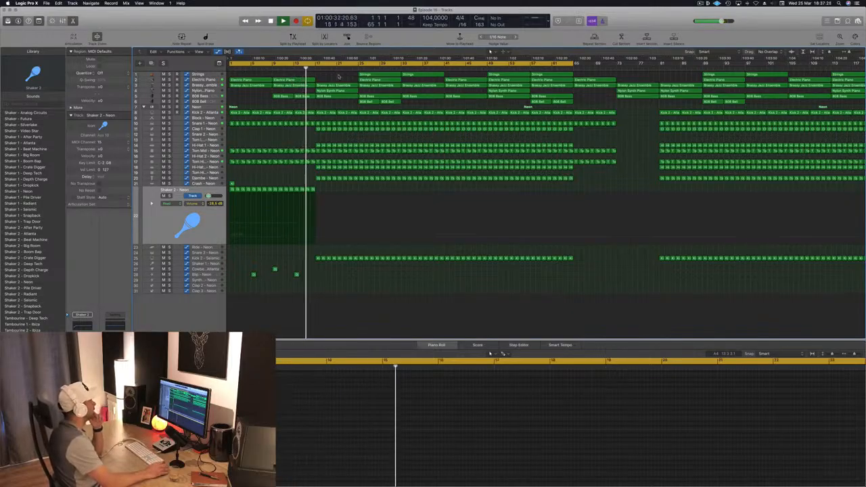
# Step: Delete the melodic and bass regions at bars 17–32, and copy the Electric Piano, Brassy Jazz Ensemble and 808 Bass regions from bar 9 to bar 17
pyautogui.moveTo(336, 75); pyautogui.dragTo(387, 108)
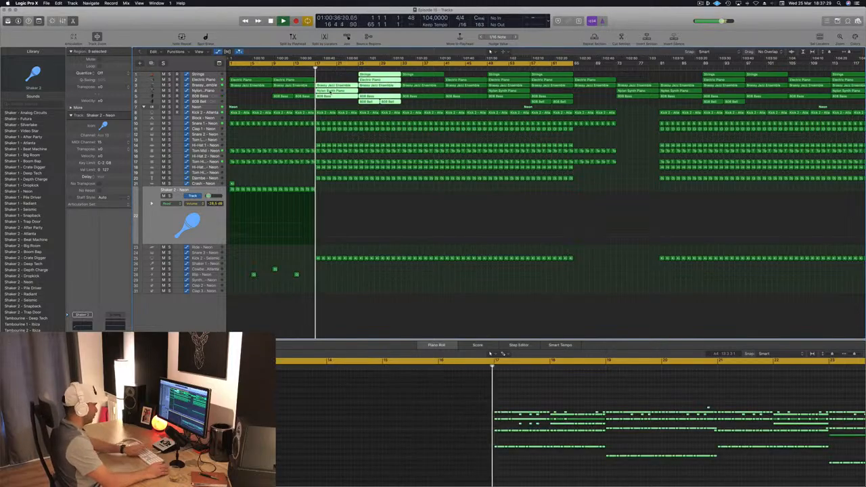
pyautogui.press('Delete')
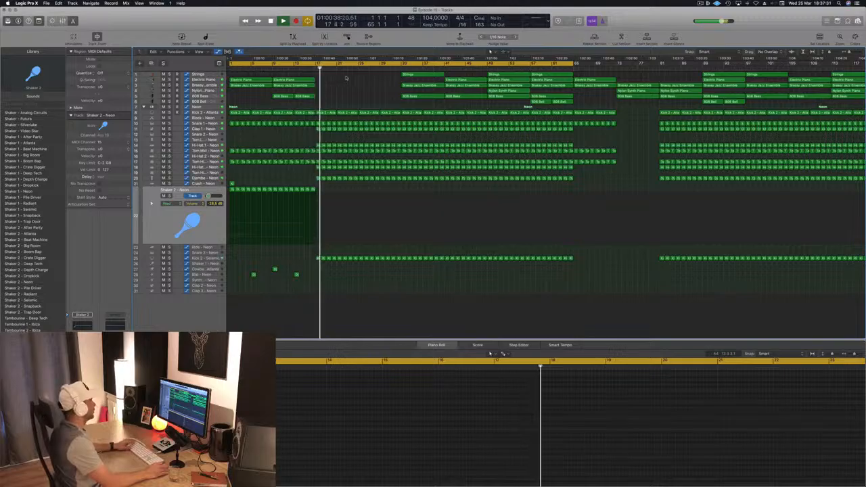
pyautogui.moveTo(348, 75); pyautogui.dragTo(334, 87)
pyautogui.press('super+Left')
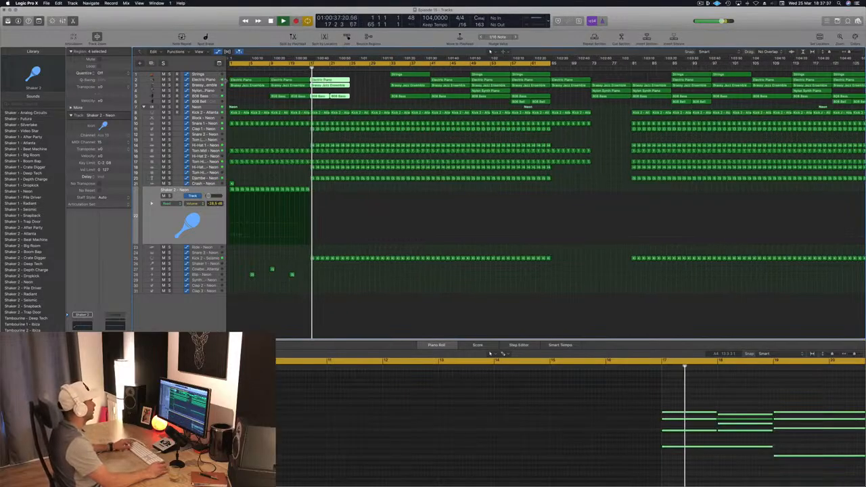
# Step: Copy the Strings region from bar 33 to bar 17 and replay the transition into it with the Strings track selected
pyautogui.click(214, 79)
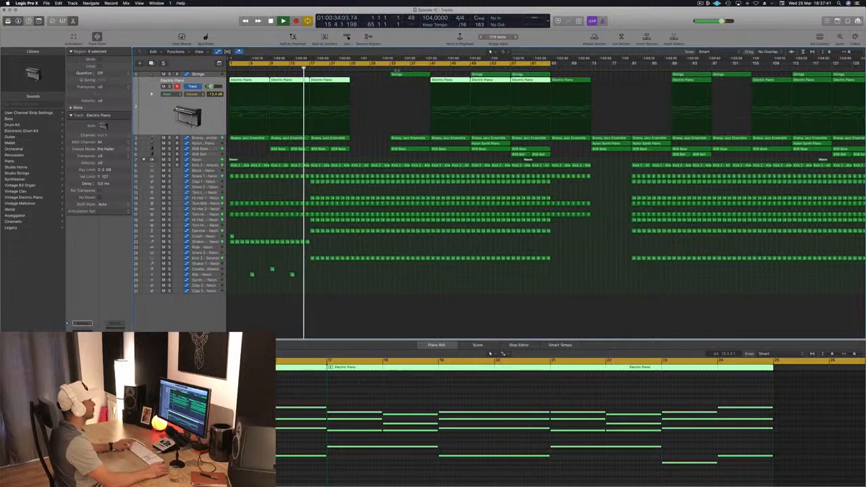
pyautogui.moveTo(407, 74); pyautogui.dragTo(328, 74)
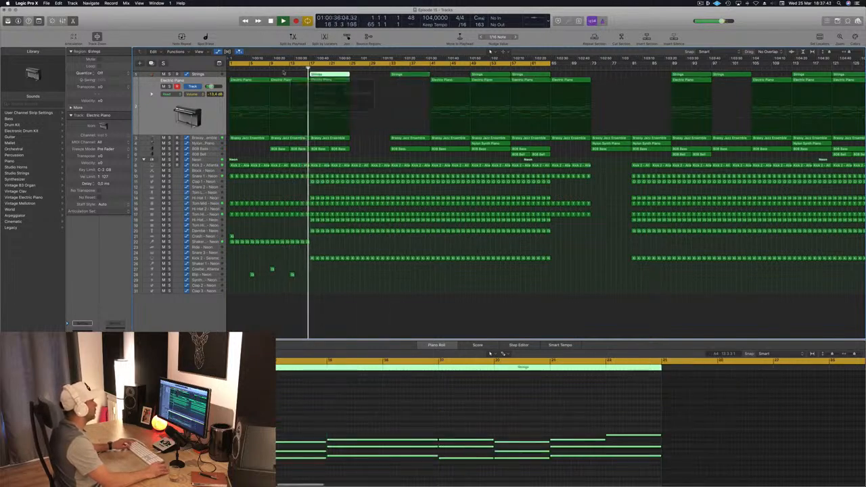
pyautogui.press(',')
pyautogui.press(',')
pyautogui.press(',')
pyautogui.press(',')
pyautogui.press(',')
pyautogui.press(',')
pyautogui.click(216, 74)
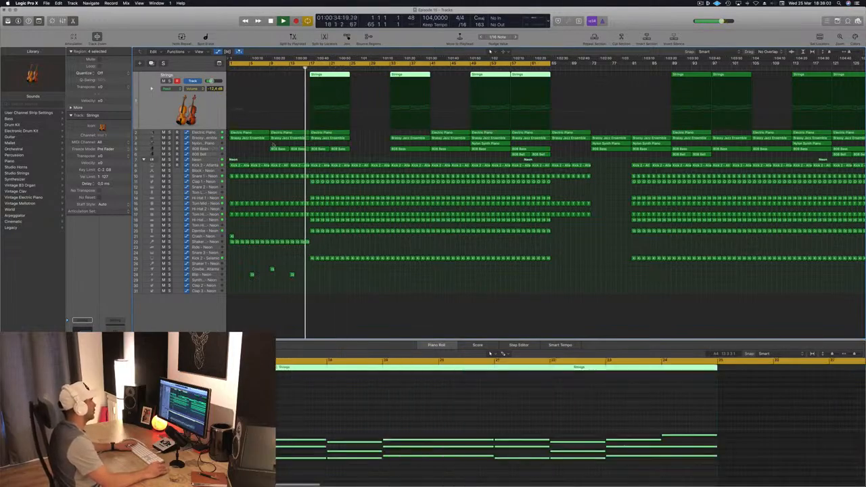
# Step: Copy the Strings, Electric Piano, Brassy Jazz Ensemble and 808 Bass regions from bar 17 to bar 25
pyautogui.click(370, 152)
pyautogui.moveTo(365, 78); pyautogui.dragTo(311, 151)
pyautogui.moveTo(325, 76); pyautogui.dragTo(368, 82)
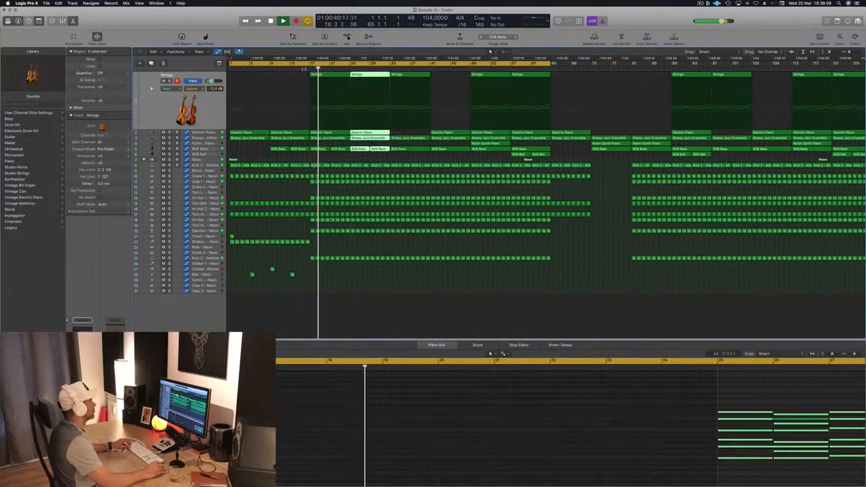
pyautogui.press('super+Left')
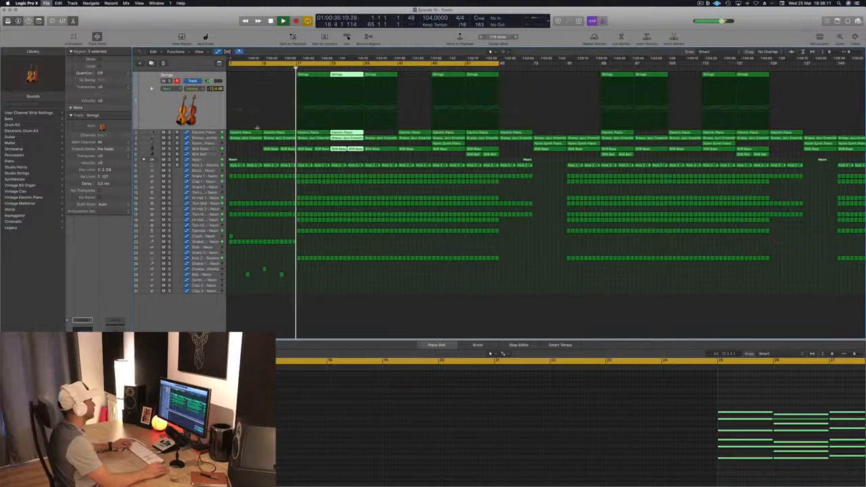
pyautogui.press('super+Right')
pyautogui.press('super+Right')
# Step: Raise the Electric Piano track's volume to -6.8 dB and replay the section around bar 17
pyautogui.click(215, 132)
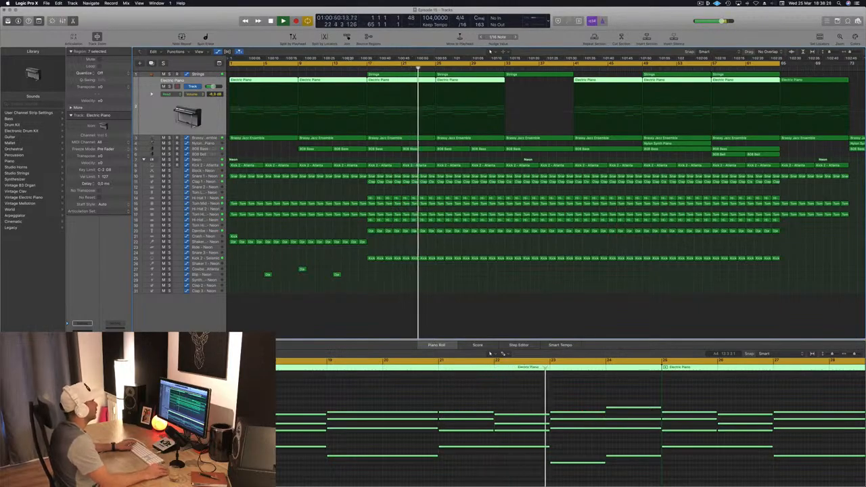
pyautogui.press('super+Left')
pyautogui.press('super+Left')
pyautogui.press('super+Left')
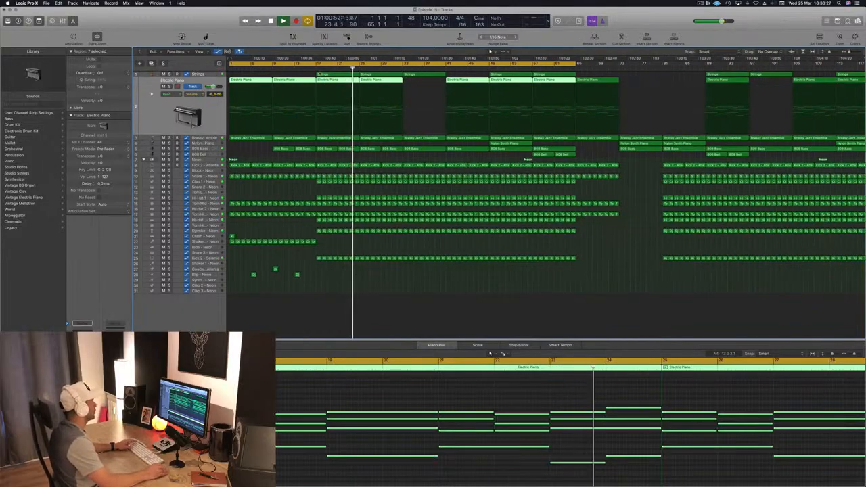
pyautogui.hotkey('shift', ',')
# Step: Copy the Shaker 2 regions of bars 1–16 to bars 17–32 and the Crash region from bar 1 to bar 17
pyautogui.click(298, 242)
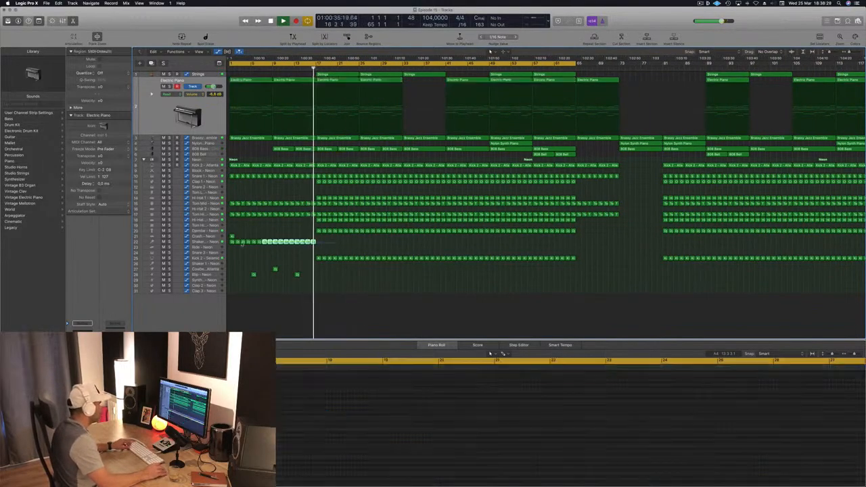
pyautogui.moveTo(298, 242); pyautogui.dragTo(385, 242)
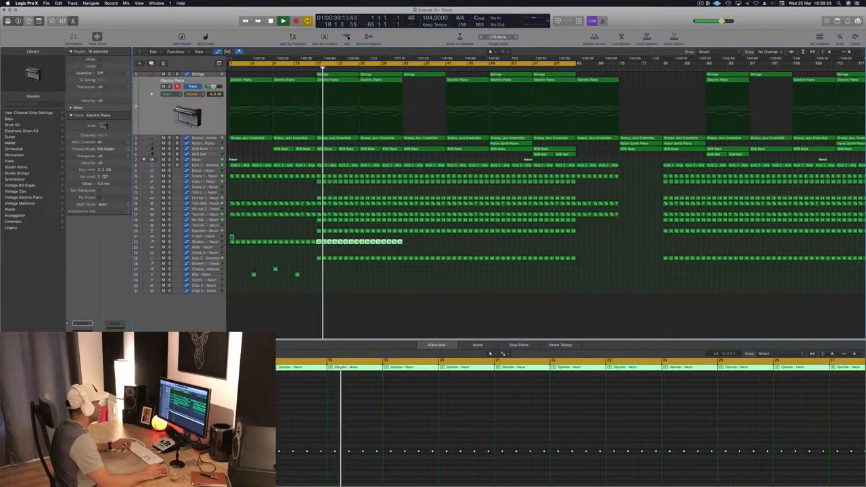
pyautogui.click(232, 237)
pyautogui.moveTo(232, 237); pyautogui.dragTo(319, 238)
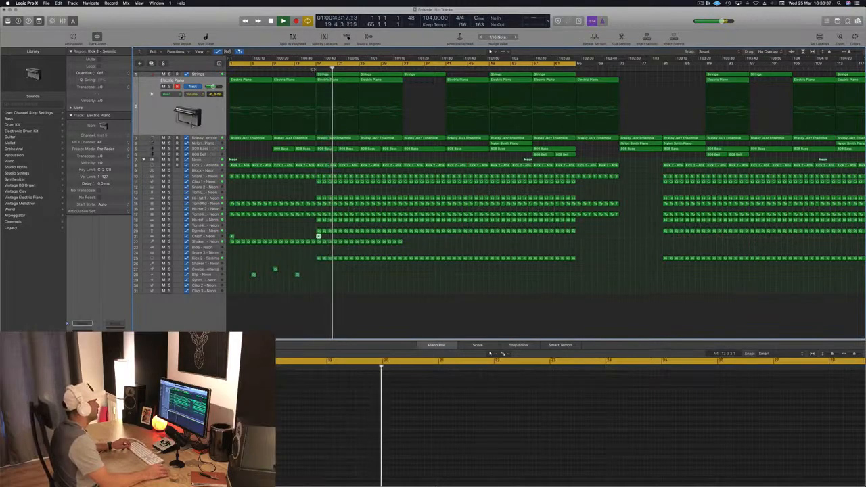
# Step: Delete the Snare 1, tom and Shaker 2 regions in bar 16 to create a drop before bar 17
pyautogui.click(311, 68)
pyautogui.press('super+Right')
pyautogui.press('super+Right')
pyautogui.press('super+Right')
pyautogui.press('super+Right')
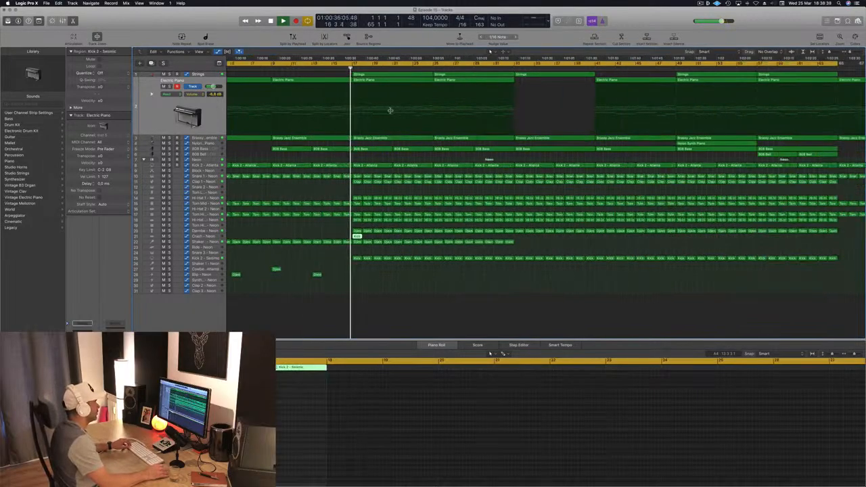
pyautogui.click(318, 68)
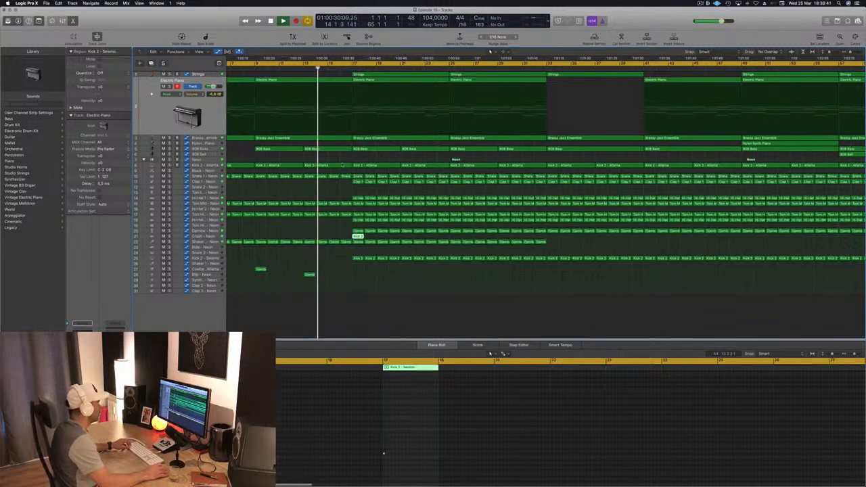
pyautogui.click(345, 177)
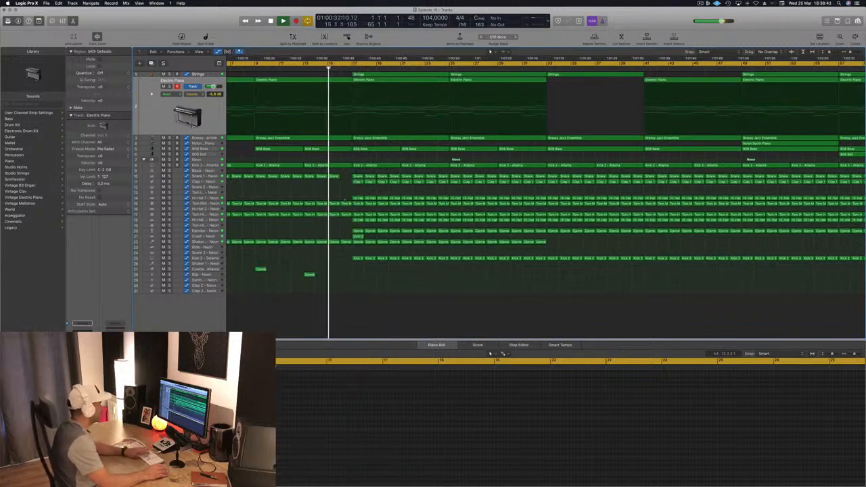
pyautogui.click(343, 245)
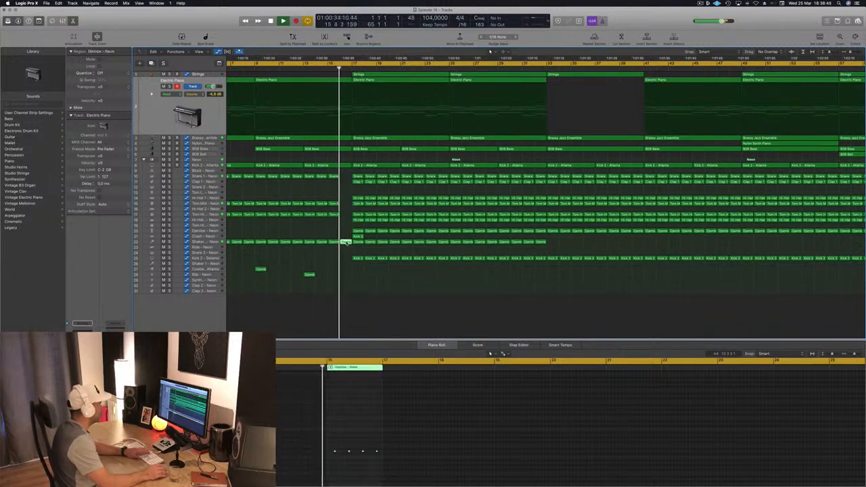
pyautogui.keyDown('ctrl'); pyautogui.keyDown('alt'); pyautogui.click(283, 192); pyautogui.keyUp('alt'); pyautogui.keyUp('ctrl')
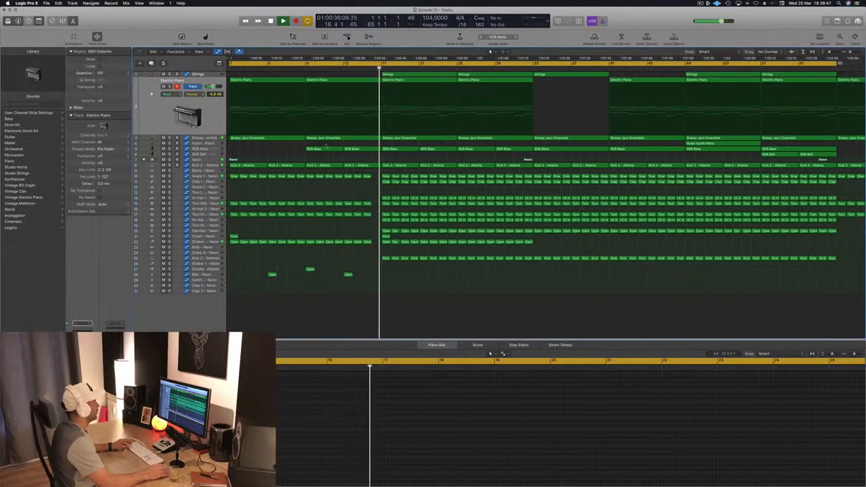
# Step: Copy the Cowbell region from bar 9 to bar 16 and play back the transition into bar 17
pyautogui.click(352, 68)
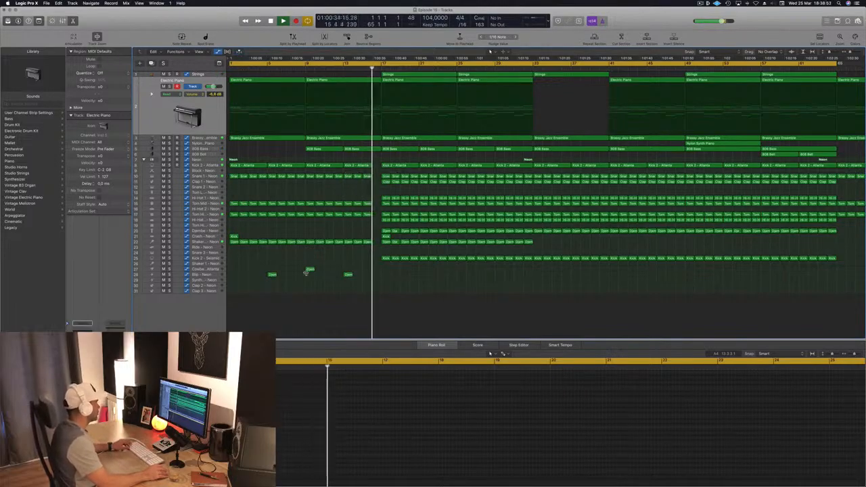
pyautogui.moveTo(309, 270); pyautogui.dragTo(376, 271)
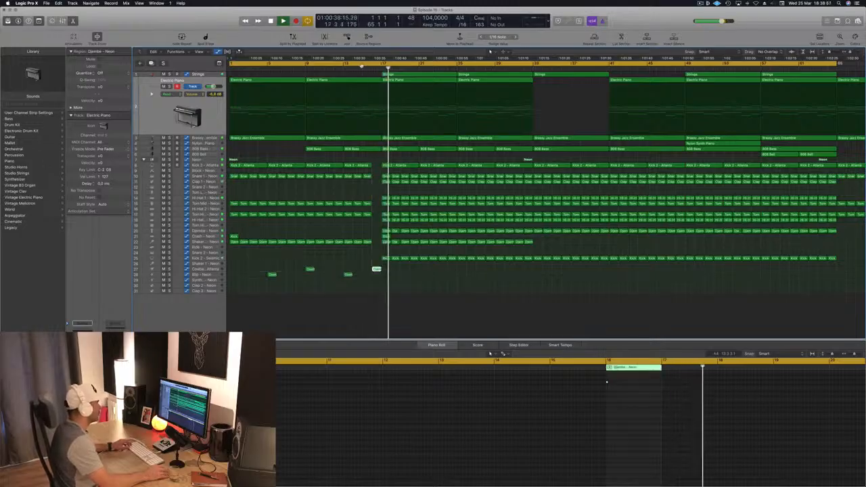
pyautogui.scroll(-2, 336, 158)
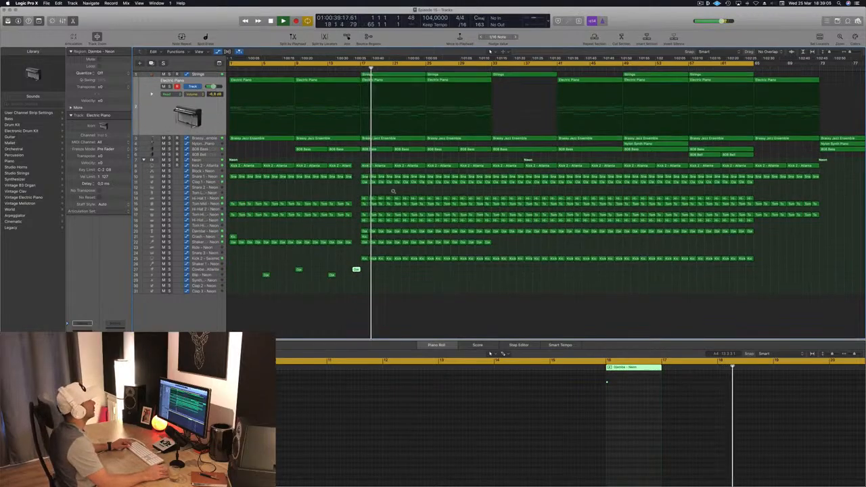
pyautogui.scroll(2, 395, 192)
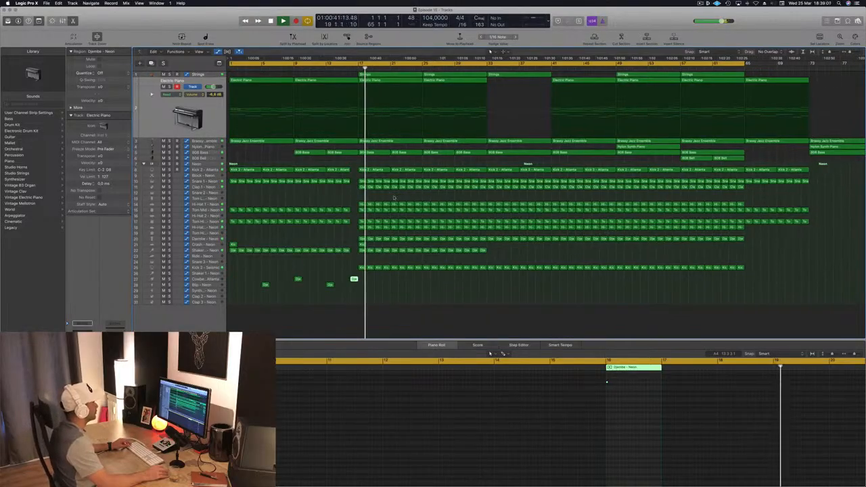
# Step: Set the drive of the Neon track's Overdrive effect to 2.75 dB, then close its Overdrive and Compressor windows
pyautogui.scroll(3, 394, 196)
pyautogui.scroll(3, 394, 197)
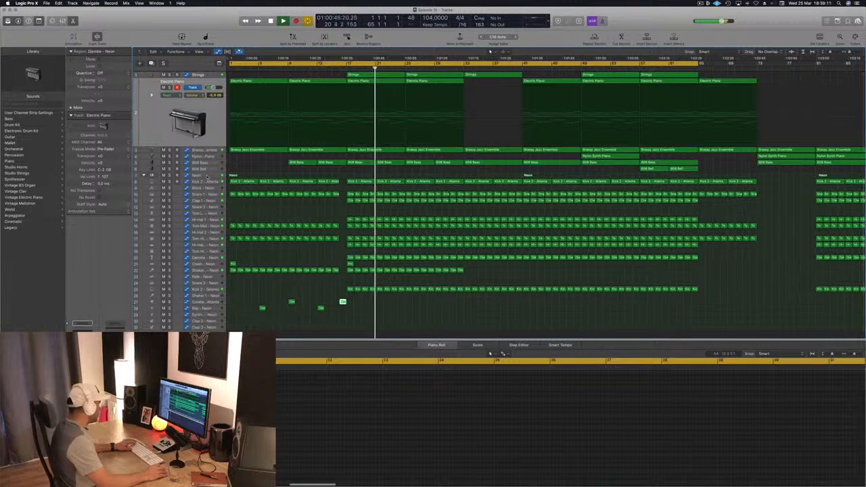
pyautogui.click(206, 174)
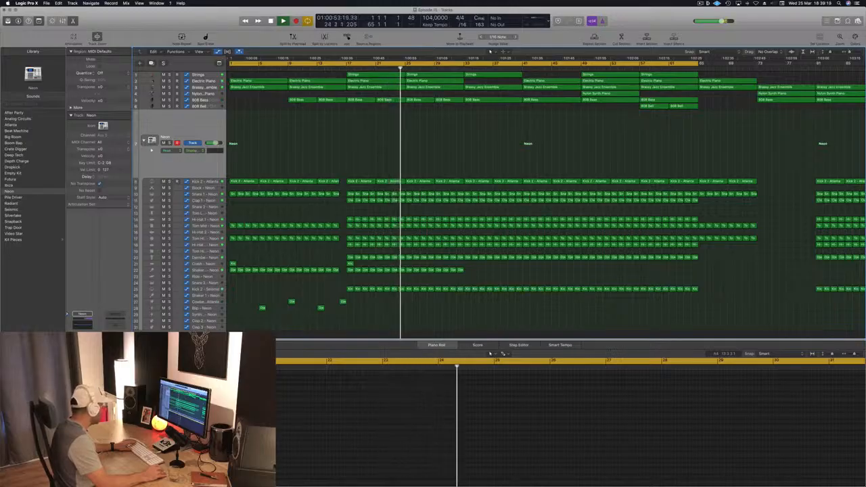
pyautogui.press('v')
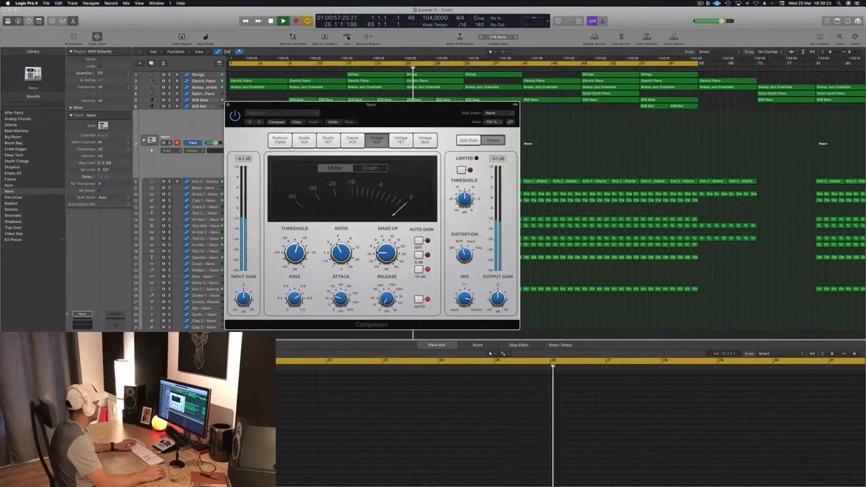
pyautogui.click(82, 361)
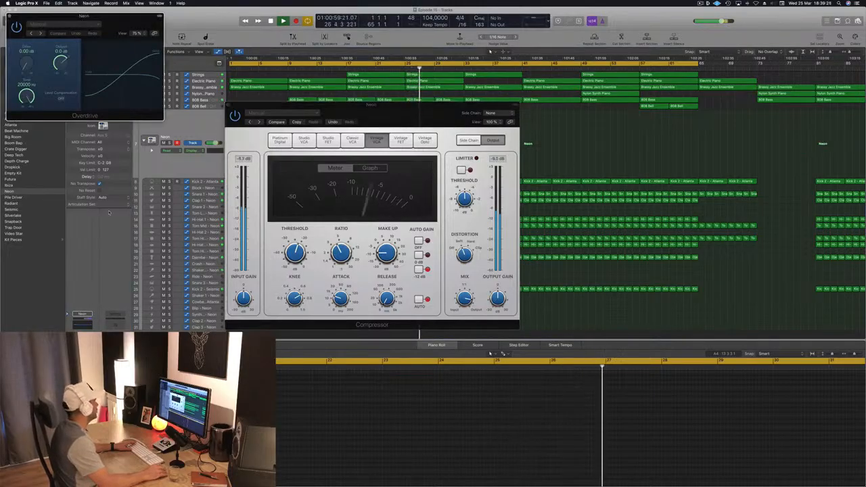
pyautogui.moveTo(112, 14); pyautogui.dragTo(333, 63)
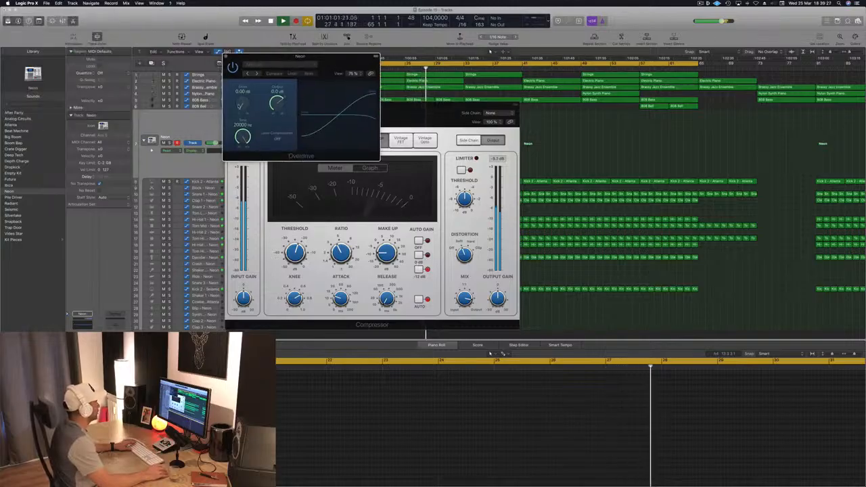
pyautogui.moveTo(240, 106); pyautogui.dragTo(244, 97)
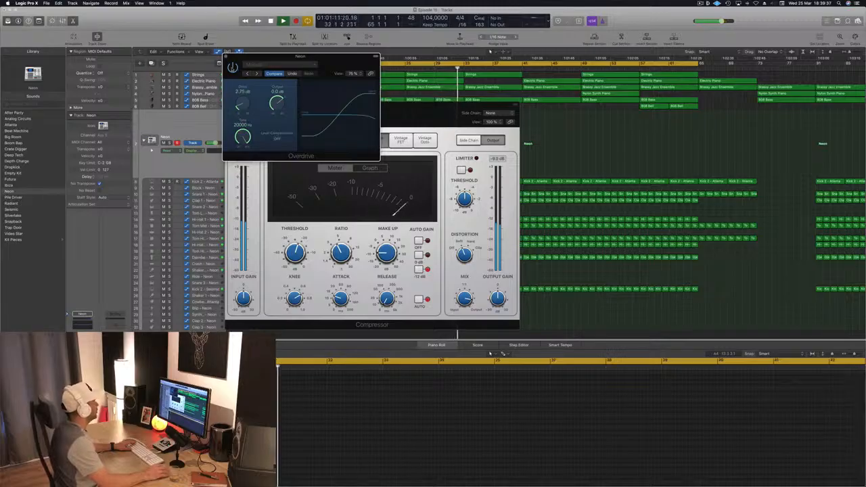
pyautogui.click(226, 57)
pyautogui.moveTo(233, 107); pyautogui.dragTo(267, 123)
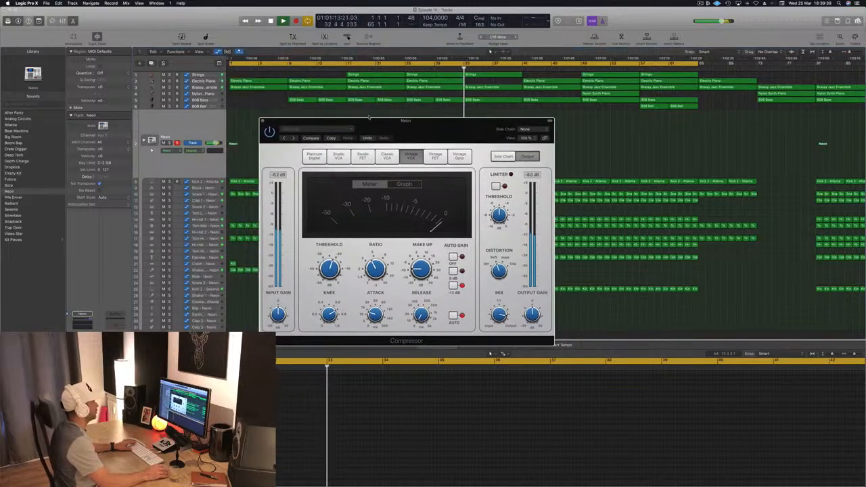
pyautogui.click(263, 122)
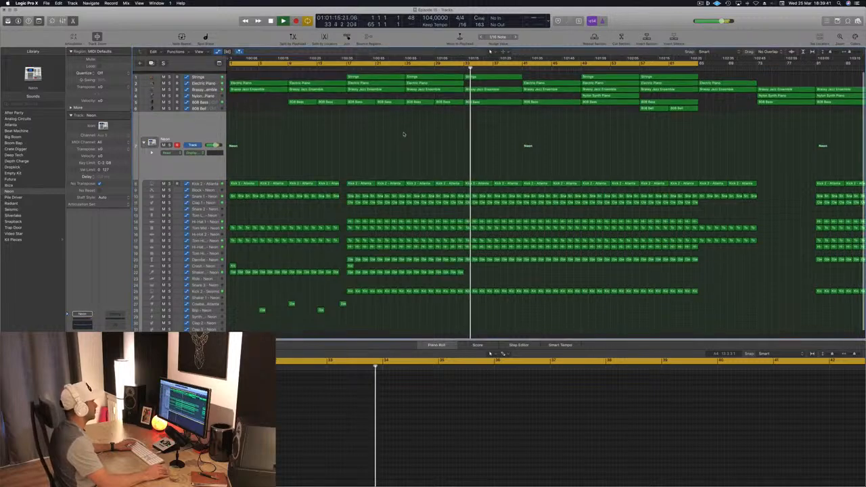
# Step: Automate the Brassy Jazz Ensemble's filter cutoff to drop sharply at bar 17 and rise back to fully open at bar 33
pyautogui.scroll(-1, 413, 136)
pyautogui.hscroll(1, 402, 137)
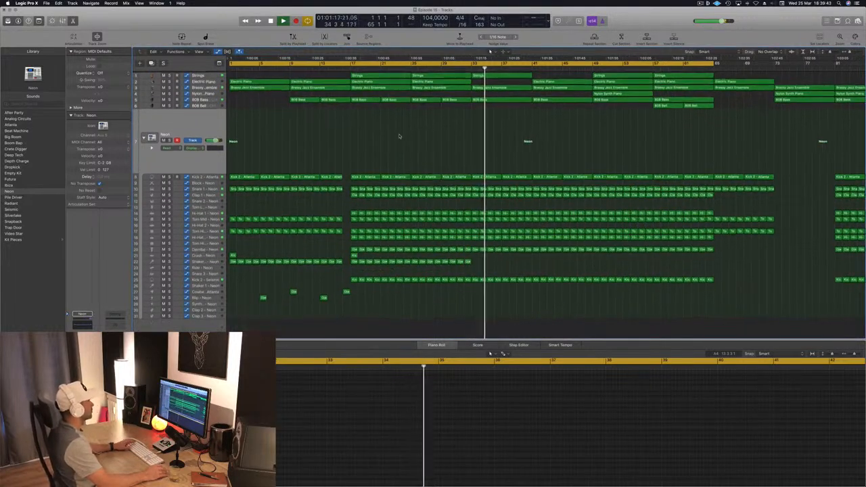
pyautogui.click(343, 67)
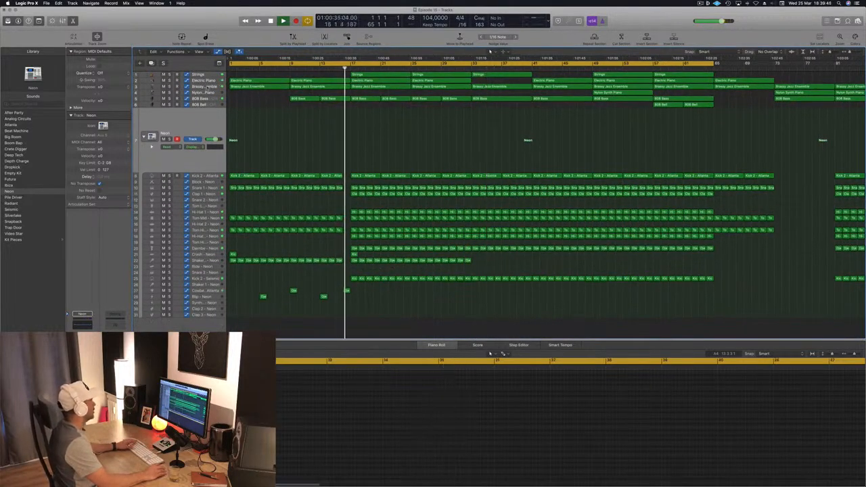
pyautogui.click(153, 87)
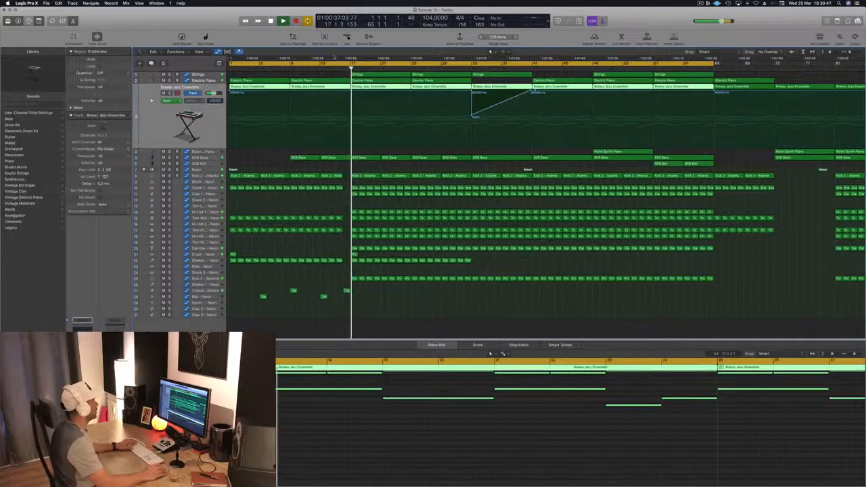
pyautogui.click(169, 94)
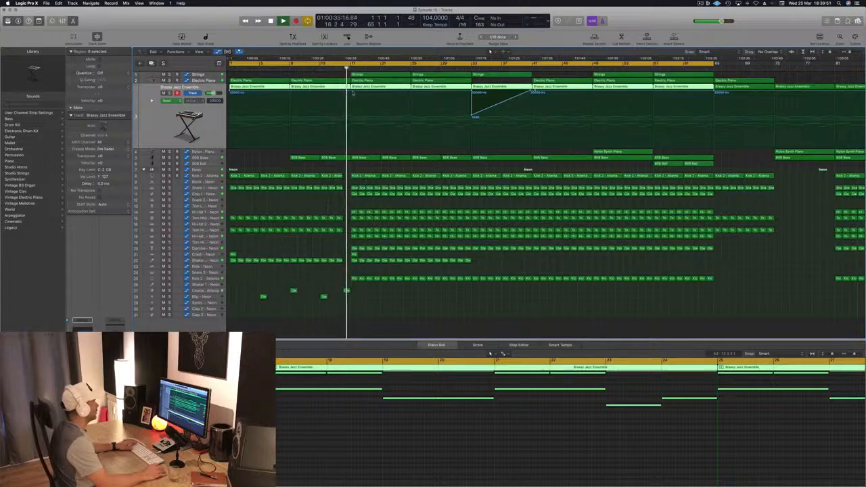
pyautogui.click(350, 93)
pyautogui.moveTo(351, 92); pyautogui.dragTo(354, 128)
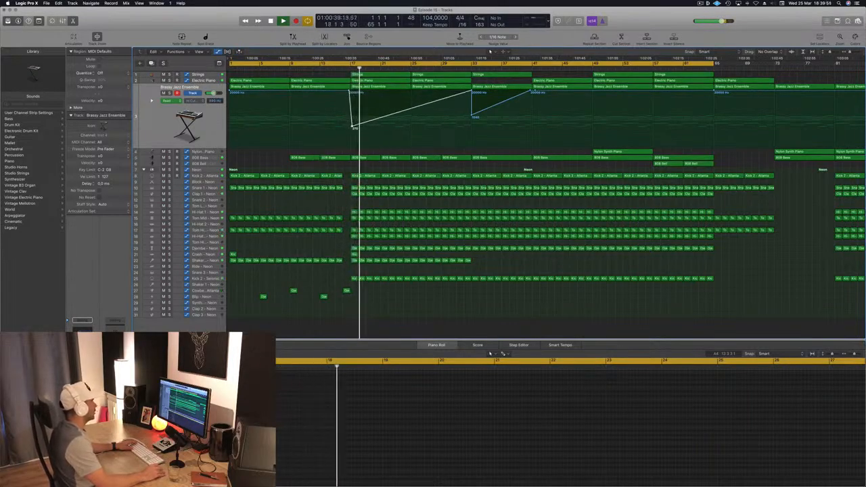
pyautogui.moveTo(349, 93); pyautogui.dragTo(350, 92)
# Step: Play back from bar 16 to review the Brassy Jazz Ensemble's filter sweep and the arrangement of the following sections
pyautogui.press('super+Left')
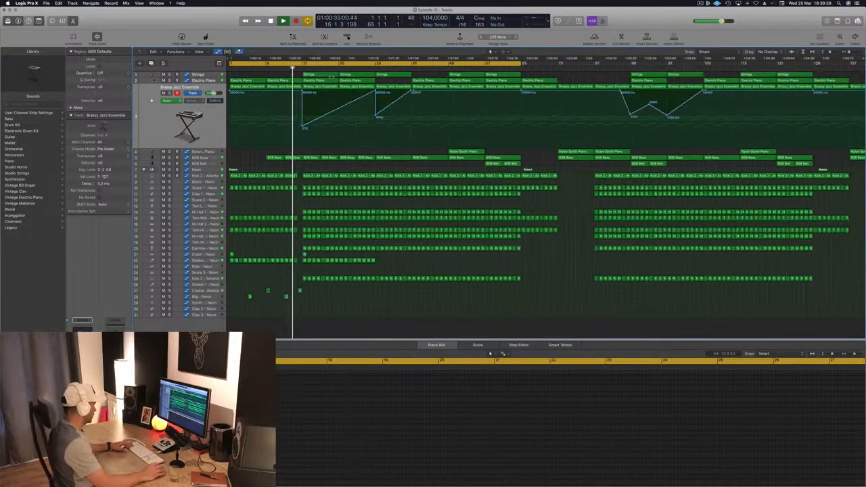
pyautogui.press('super+Right')
pyautogui.press('super+Right')
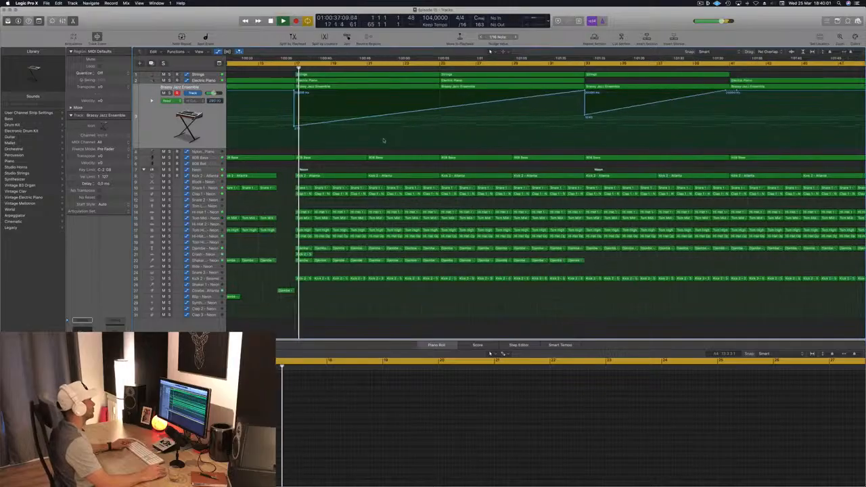
pyautogui.press('super+Left')
pyautogui.press('super+Left')
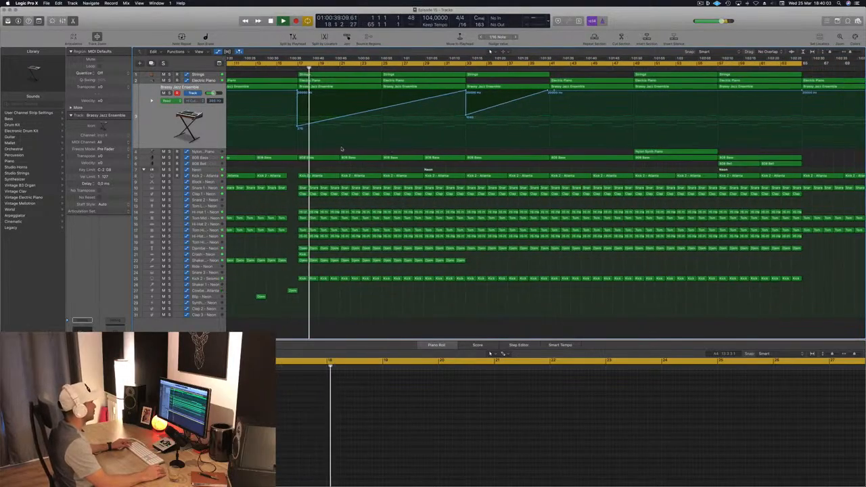
pyautogui.press('super+Down')
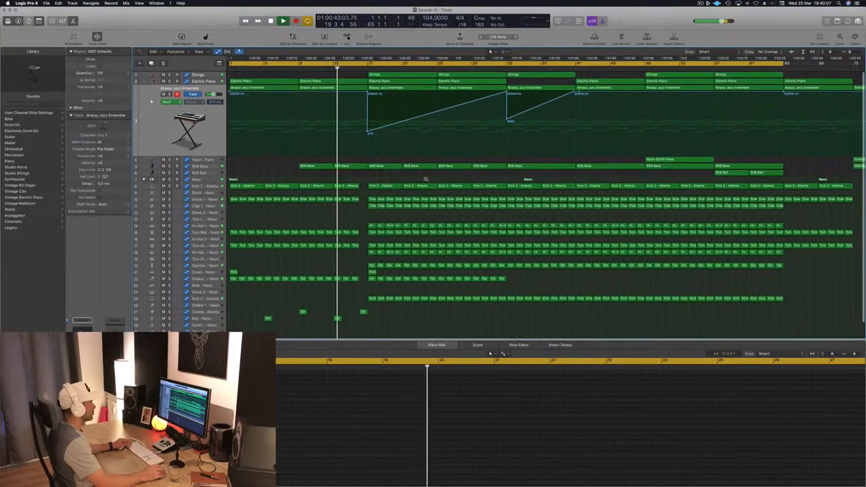
pyautogui.press('super+Left')
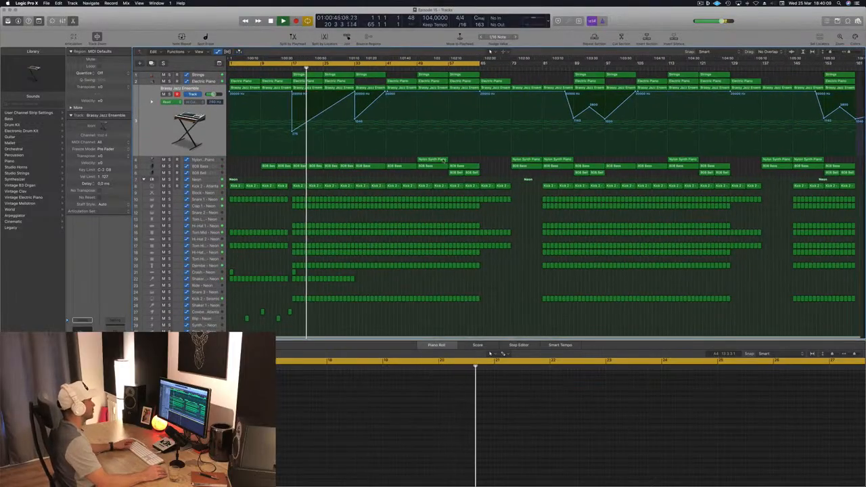
pyautogui.click(432, 160)
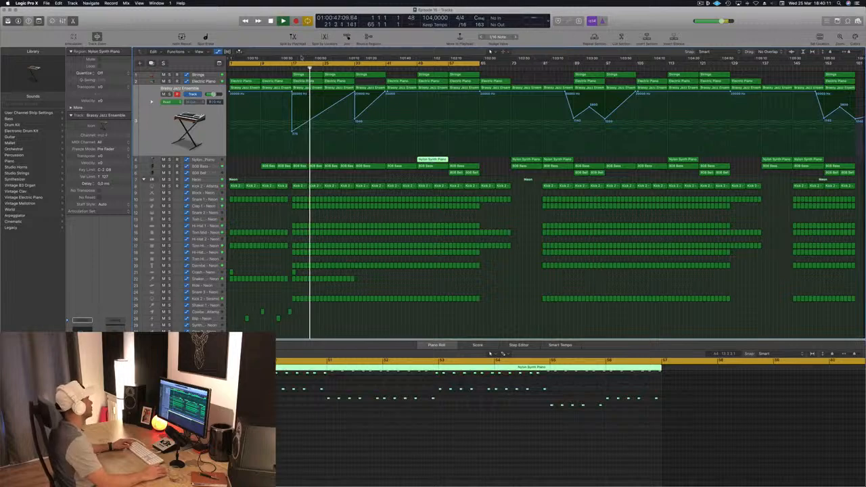
pyautogui.click(285, 67)
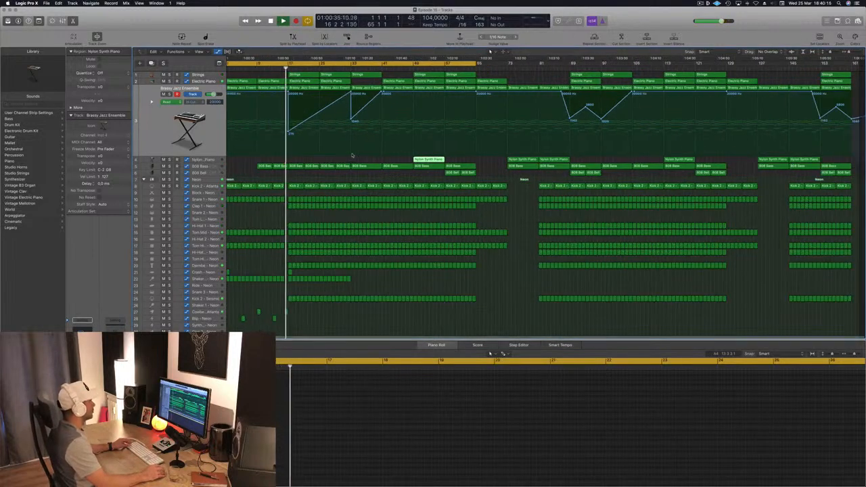
# Step: Copy the two 808 Bell regions from bar 57 to bar 17 and replay the transition into bar 17
pyautogui.press('super+Right')
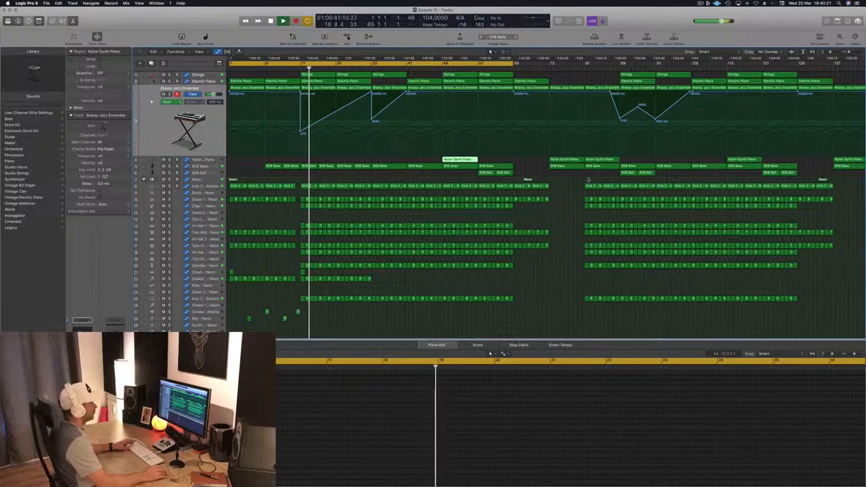
pyautogui.click(514, 179)
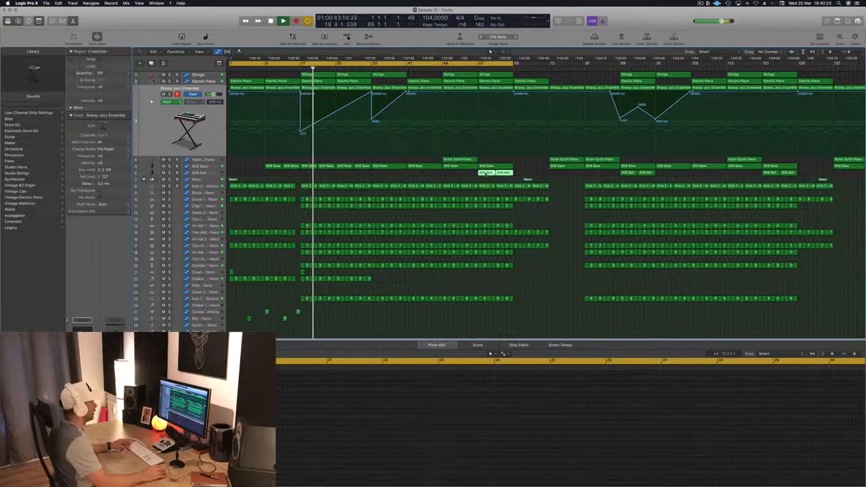
pyautogui.moveTo(488, 174); pyautogui.dragTo(308, 174)
pyautogui.press('space')
pyautogui.press('space')
pyautogui.click(293, 69)
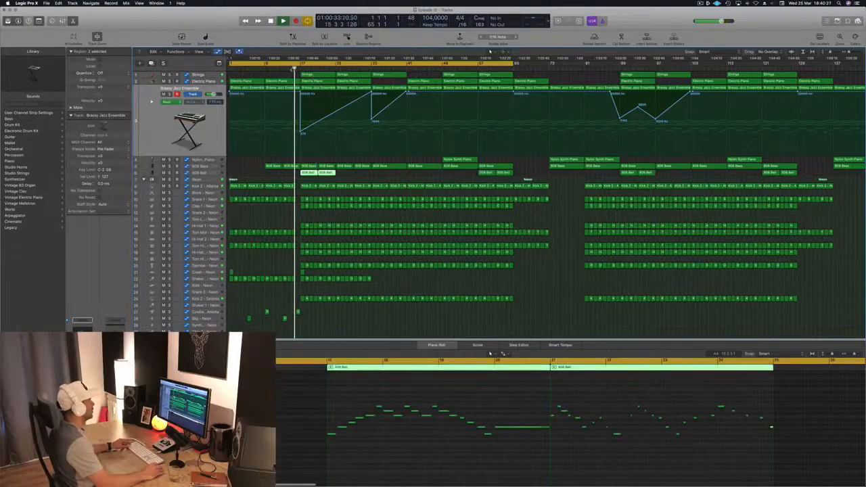
pyautogui.hscroll(-2, 234, 166)
pyautogui.click(237, 165)
pyautogui.press('super+Right')
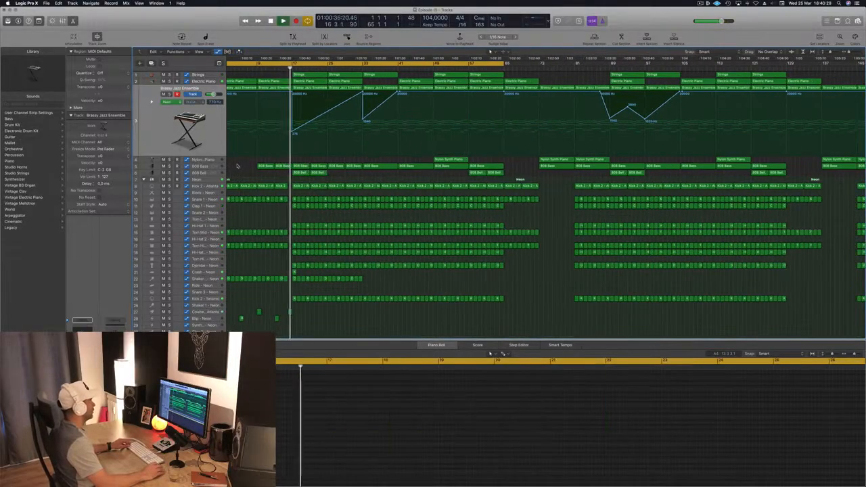
pyautogui.press('super+Left')
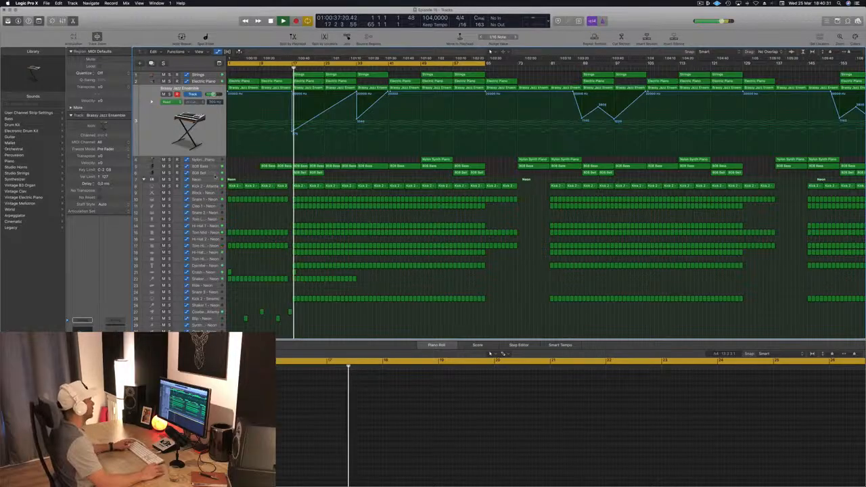
pyautogui.click(216, 175)
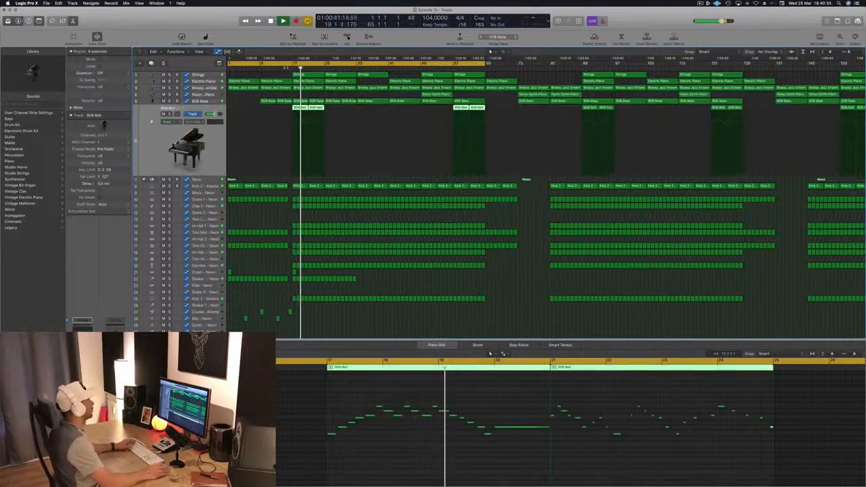
# Step: Compare the mix with the Electric Piano muted and unmuted, set its volume to -11.0 dB, and replay from bar 16
pyautogui.click(205, 80)
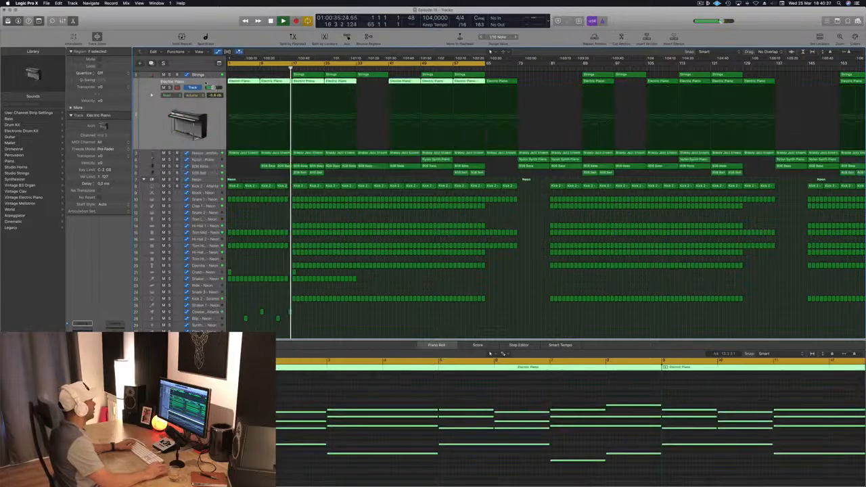
pyautogui.press('m')
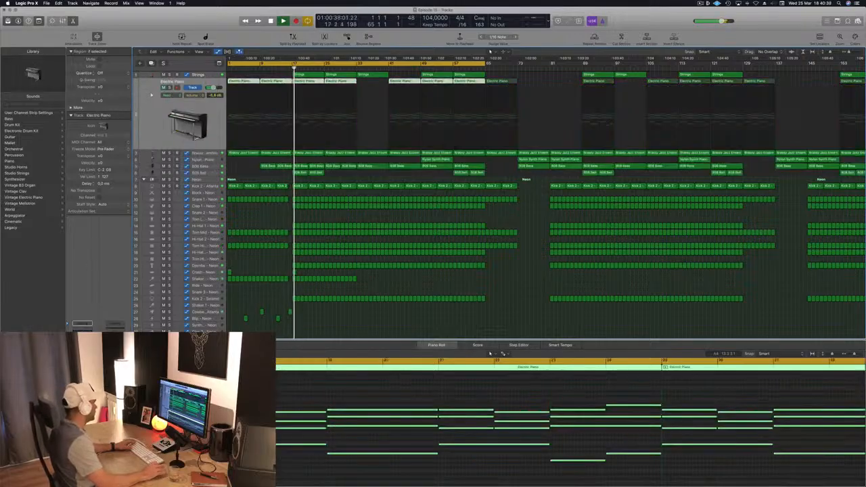
pyautogui.press('m')
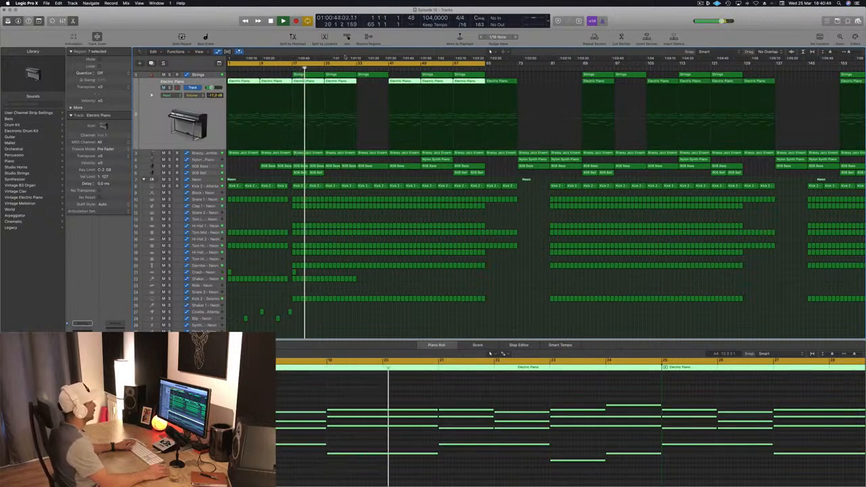
pyautogui.click(289, 66)
pyautogui.scroll(2, 290, 141)
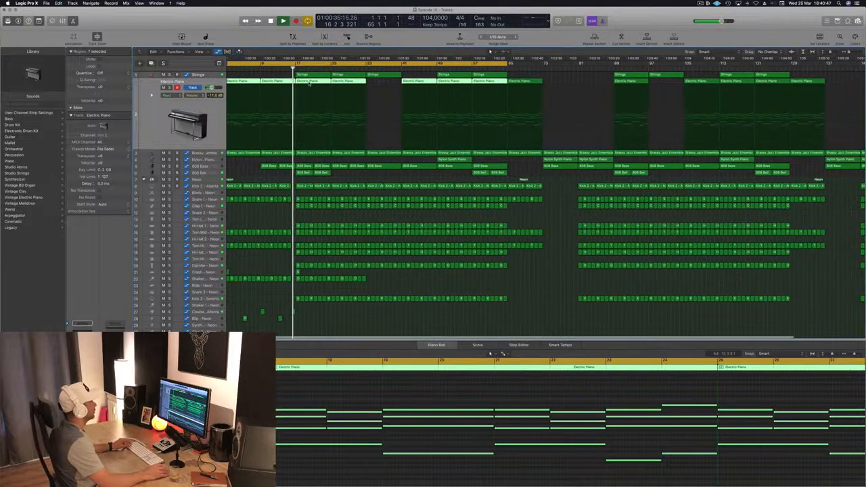
# Step: Show the notes of the 808 Bell region at bar 17 in the Piano Roll and loop playback over about bars 17–33
pyautogui.scroll(-2, 290, 141)
pyautogui.click(296, 174)
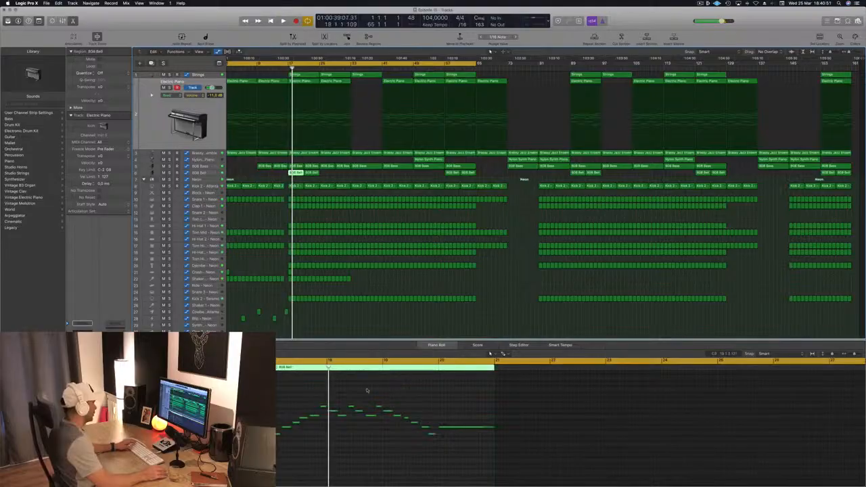
pyautogui.press('Return')
pyautogui.press('space')
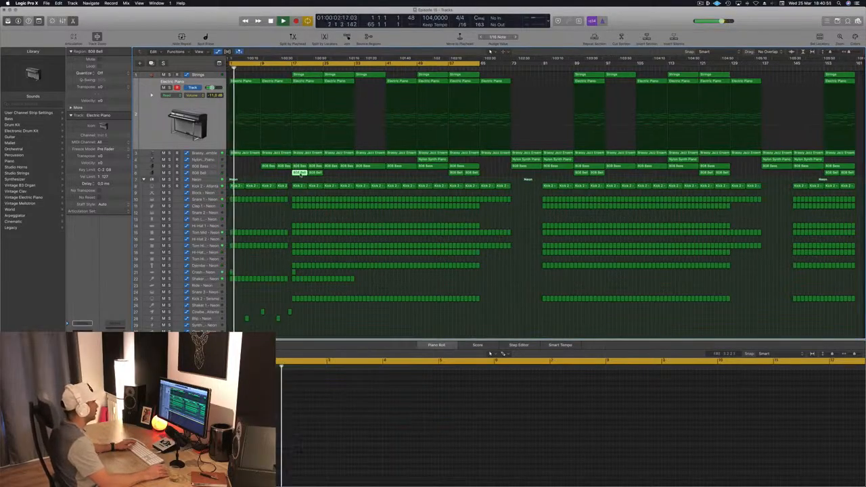
pyautogui.press('p')
pyautogui.press('p')
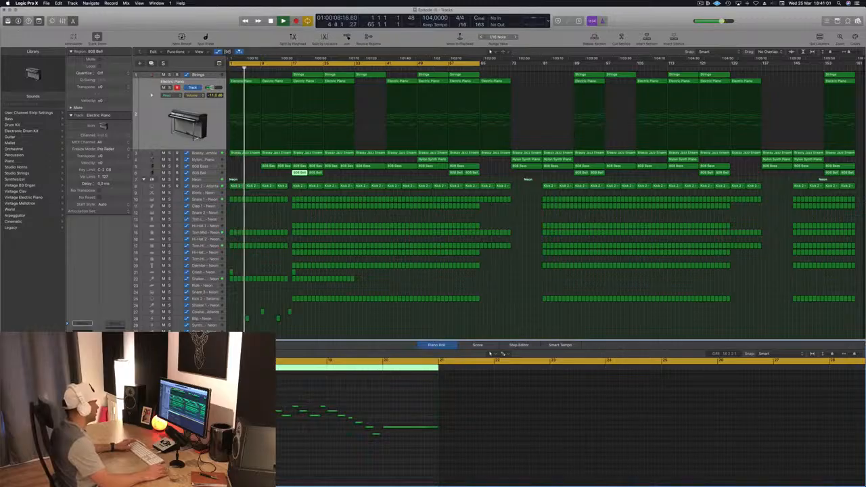
pyautogui.moveTo(296, 64); pyautogui.dragTo(357, 64)
pyautogui.press('space')
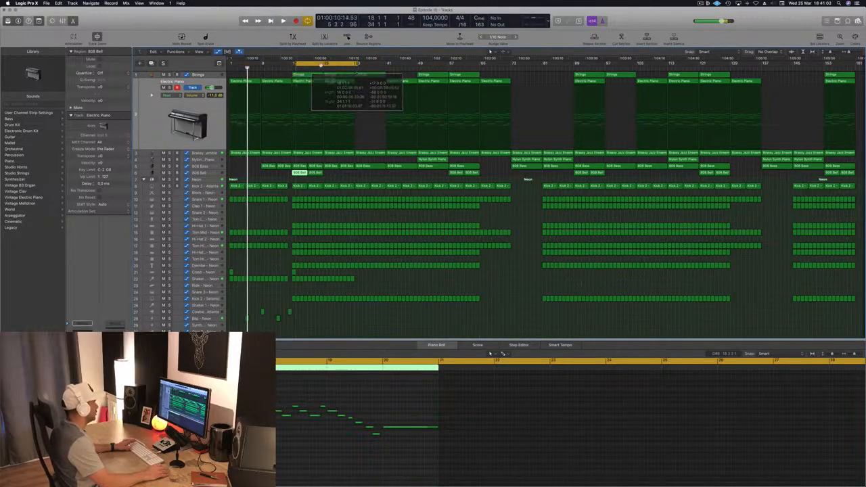
pyautogui.press('space')
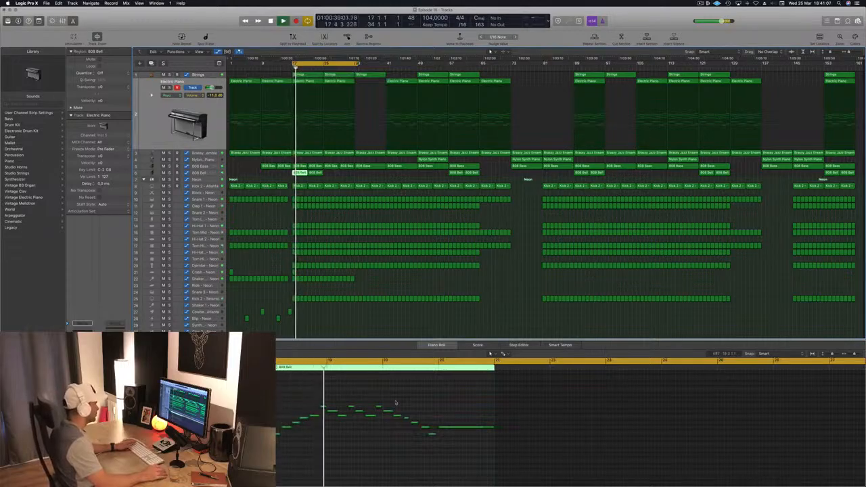
# Step: Delete the notes after the opening phrase, from about bar 18 onward, in the 808 Bell region at bar 17 and resume playback
pyautogui.press('space')
pyautogui.moveTo(347, 395); pyautogui.dragTo(475, 445)
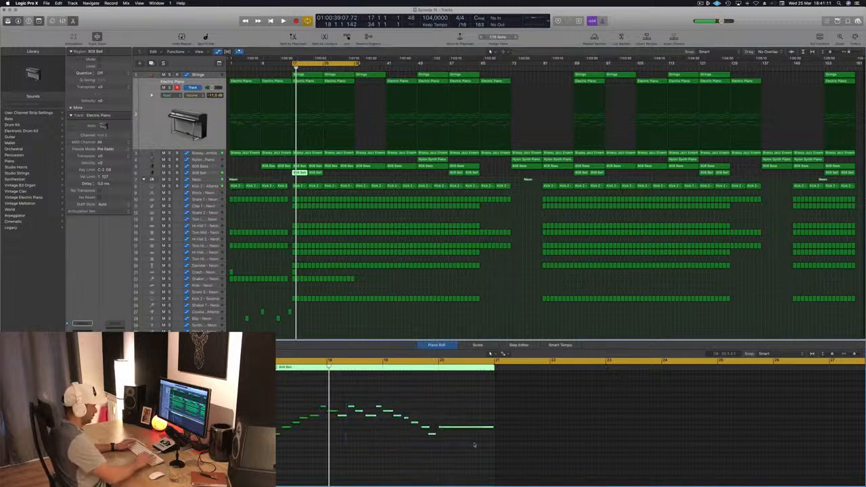
pyautogui.press('space')
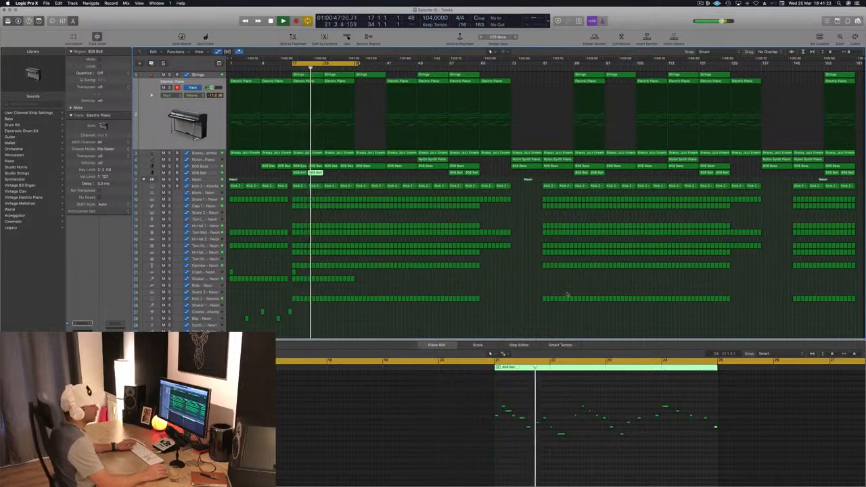
# Step: Delete the 808 Bell region at bar 21, copy the shortened one from bar 17 to bar 25, and listen through the loop
pyautogui.press('space')
pyautogui.press('space')
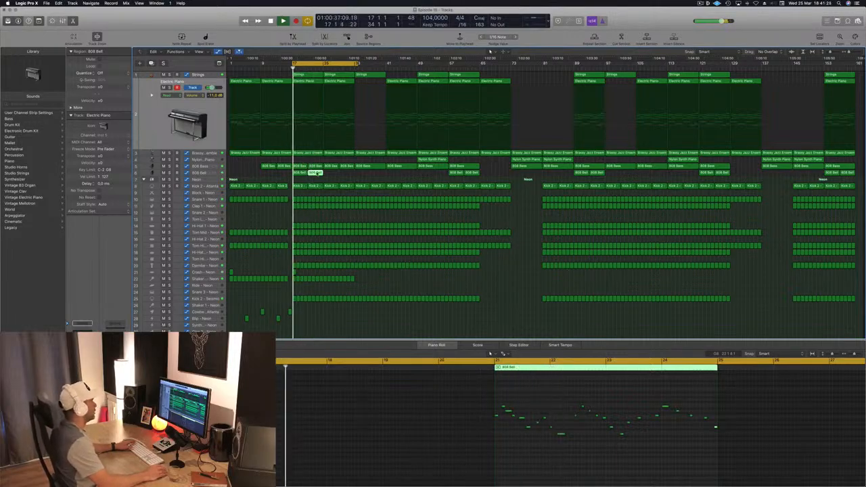
pyautogui.press('Delete')
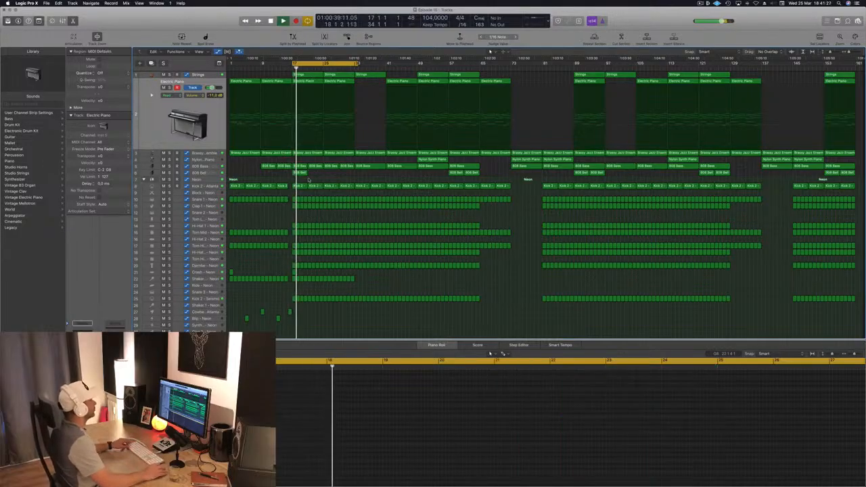
pyautogui.press('super+z')
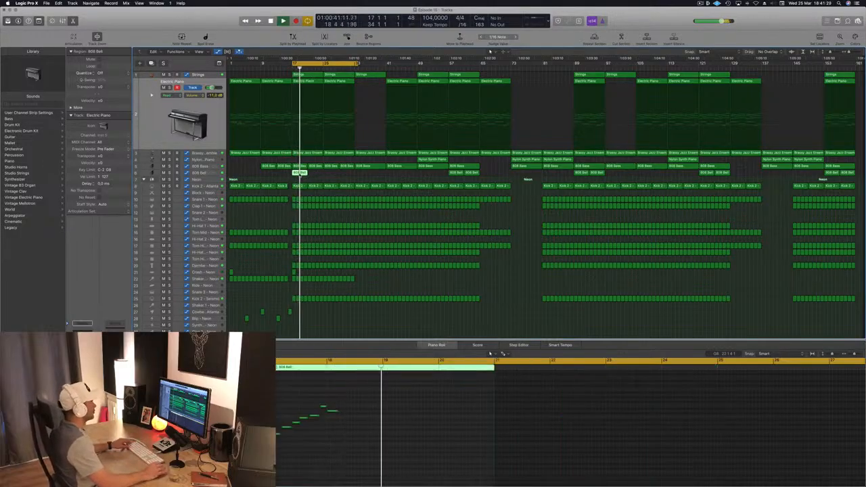
pyautogui.moveTo(309, 176); pyautogui.dragTo(330, 177)
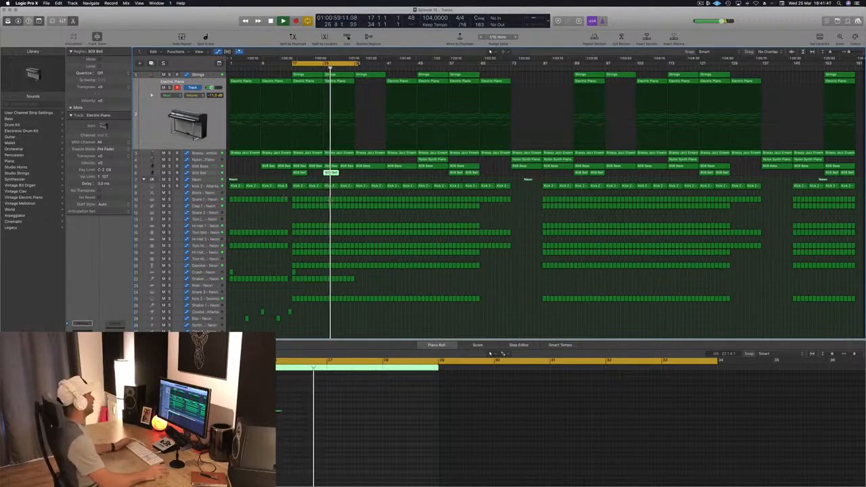
pyautogui.click(258, 221)
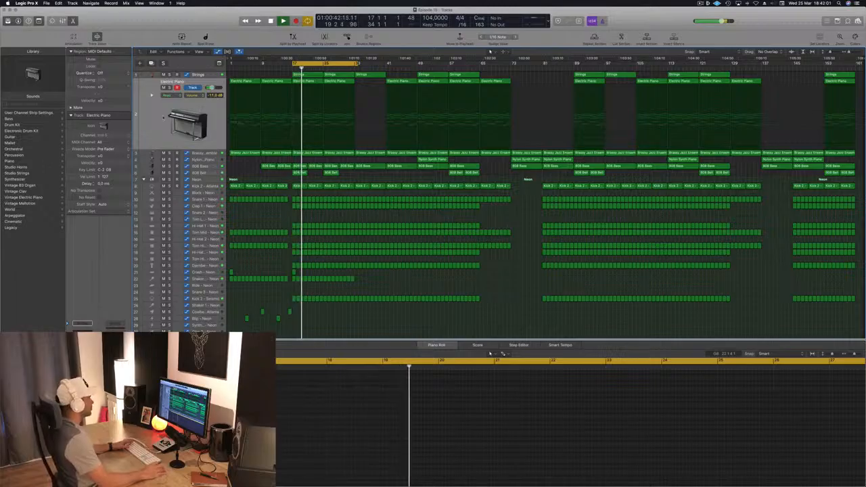
# Step: Try a copy of the Nylon Synth Piano region from bar 49 at bar 17 and audition it from the loop start
pyautogui.click(163, 118)
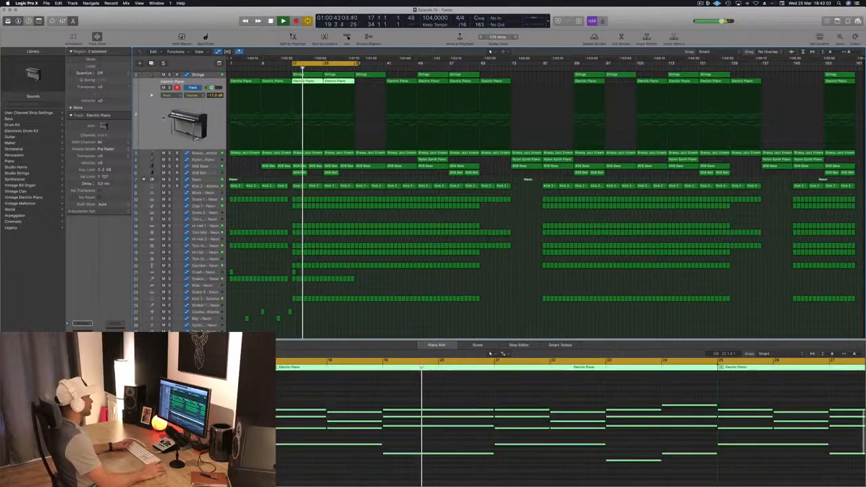
pyautogui.click(429, 159)
pyautogui.moveTo(429, 159); pyautogui.dragTo(305, 163)
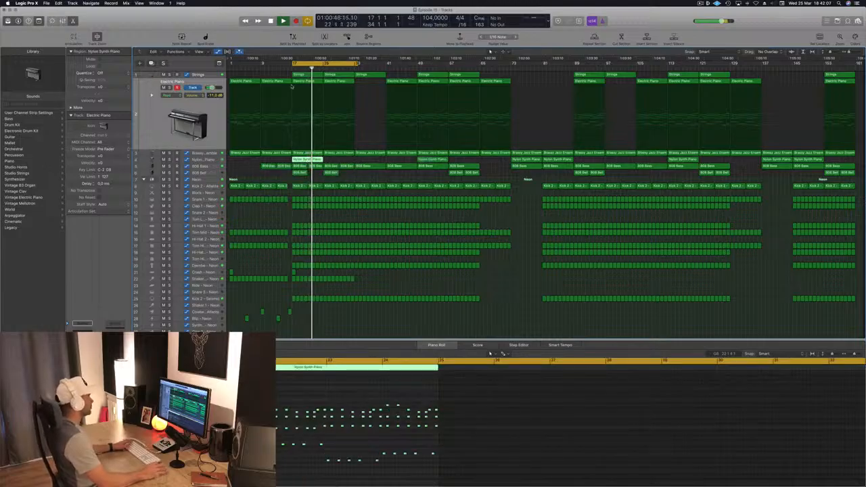
pyautogui.press('space')
pyautogui.press('space')
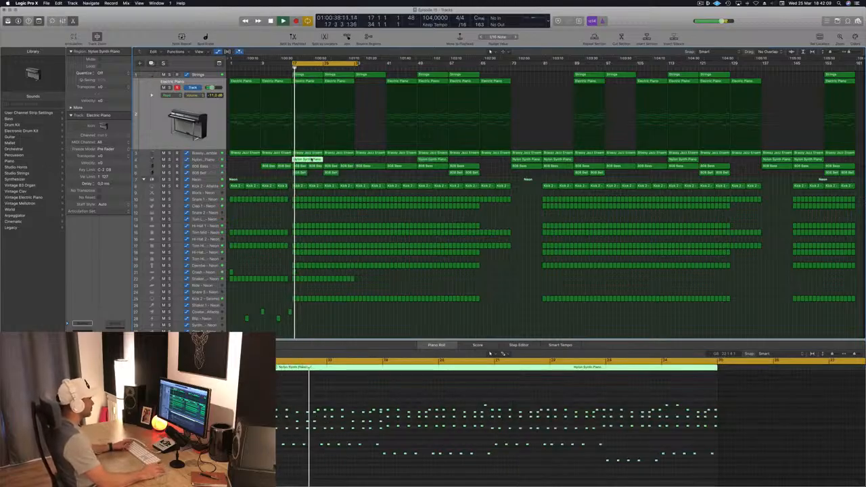
pyautogui.moveTo(314, 160); pyautogui.dragTo(438, 161)
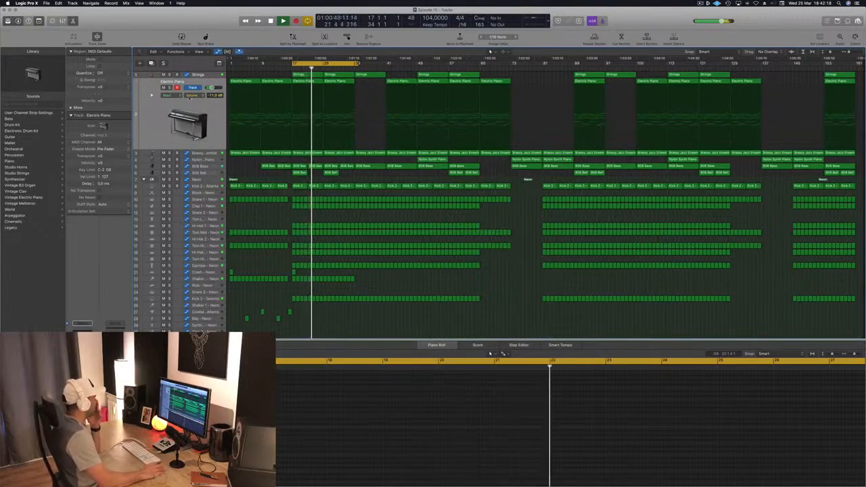
# Step: Reshape the Brassy Jazz Ensemble's High Cut frequency automation into rising sweeps that restart at bars 17, 21 and 25
pyautogui.click(201, 153)
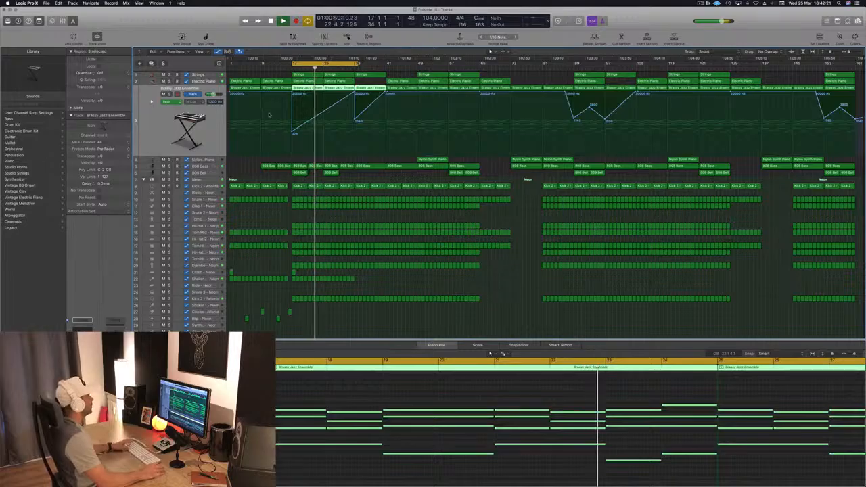
pyautogui.moveTo(293, 132); pyautogui.dragTo(292, 124)
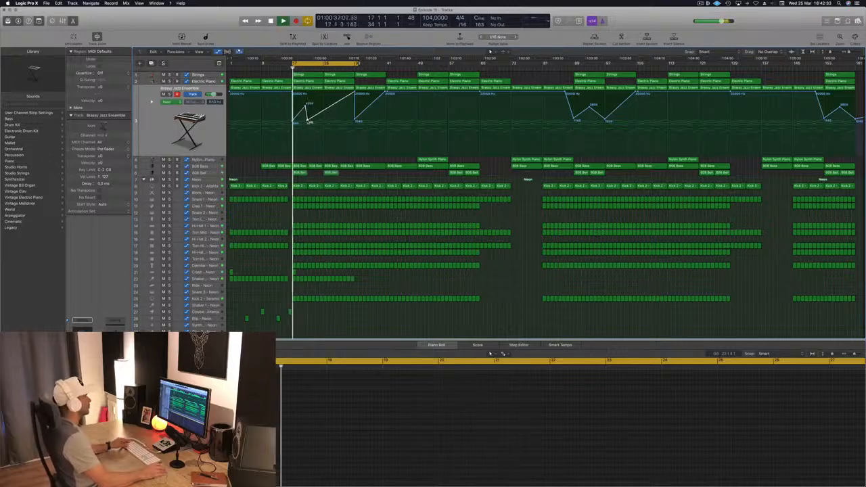
pyautogui.press('super+Right')
pyautogui.press('super+Right')
pyautogui.press('super+Right')
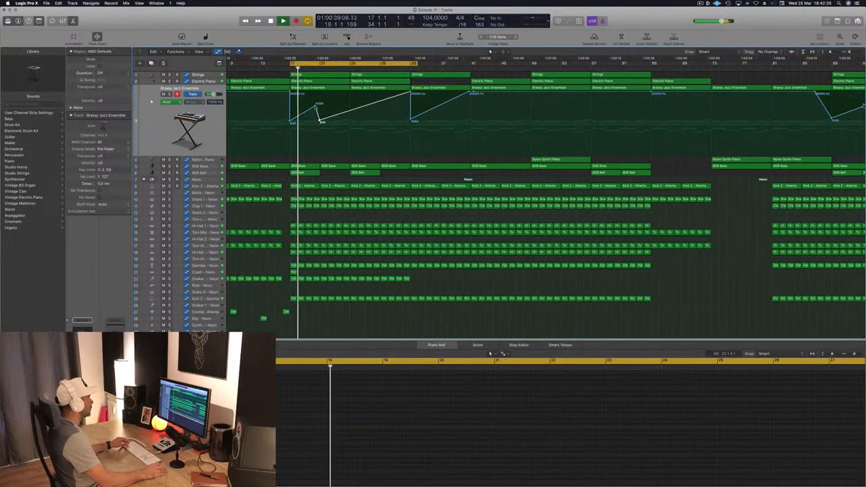
pyautogui.moveTo(315, 107); pyautogui.dragTo(349, 105)
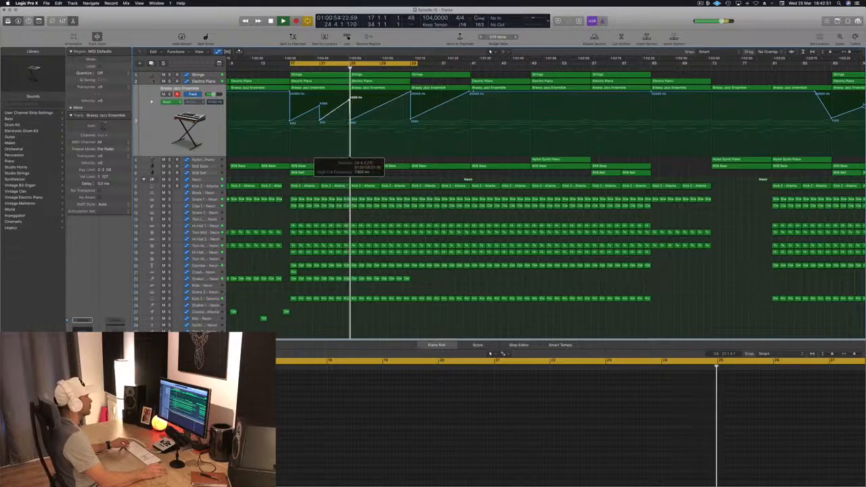
# Step: Delete the Strings and Electric Piano regions at bars 25–33
pyautogui.click(371, 75)
pyautogui.press('Delete')
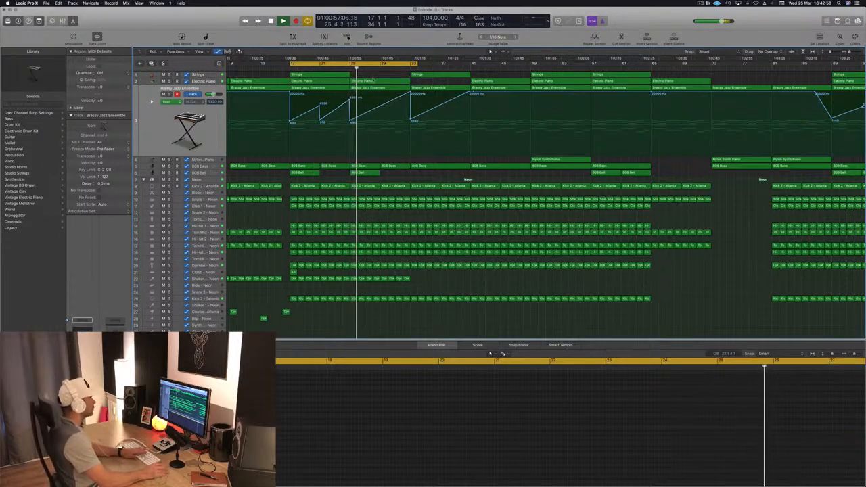
pyautogui.click(372, 81)
pyautogui.press('Delete')
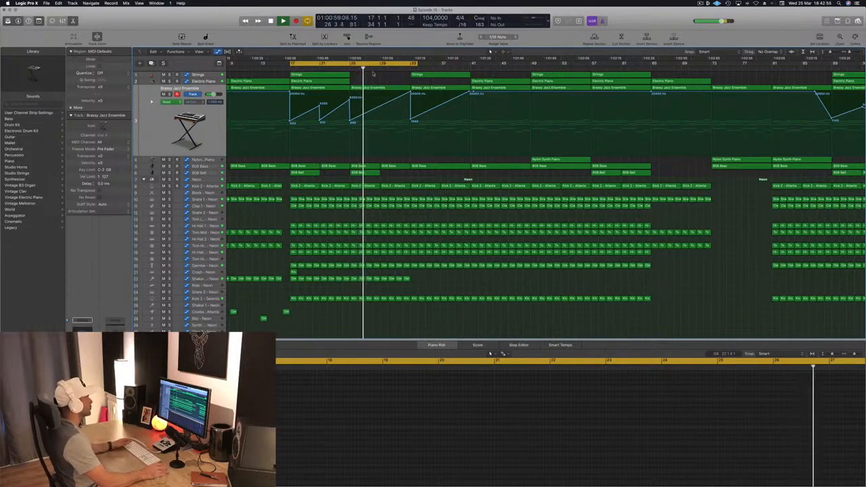
# Step: Copy the shaker track's regions from bars 17–33 to bar 33, extending the pattern to bar 49
pyautogui.press('super+Left')
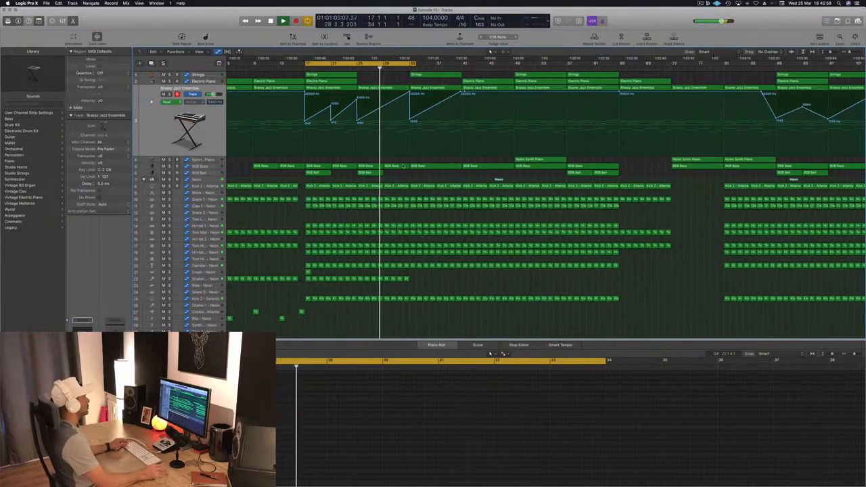
pyautogui.press('super+Left')
pyautogui.moveTo(403, 283)
pyautogui.mouseDown()
pyautogui.moveTo(315, 274)
pyautogui.moveTo(401, 278)
pyautogui.mouseUp()
pyautogui.press('super+Left')
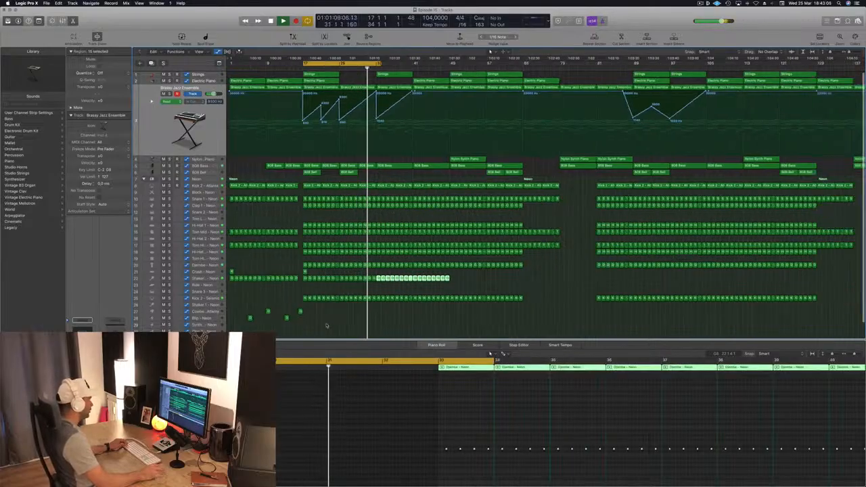
# Step: Copy the four Cowbell and Blip regions from the intro to the matching positions in bars 17–33 and replay the section
pyautogui.click(326, 328)
pyautogui.moveTo(326, 327)
pyautogui.mouseDown()
pyautogui.moveTo(234, 307)
pyautogui.moveTo(323, 319)
pyautogui.mouseUp()
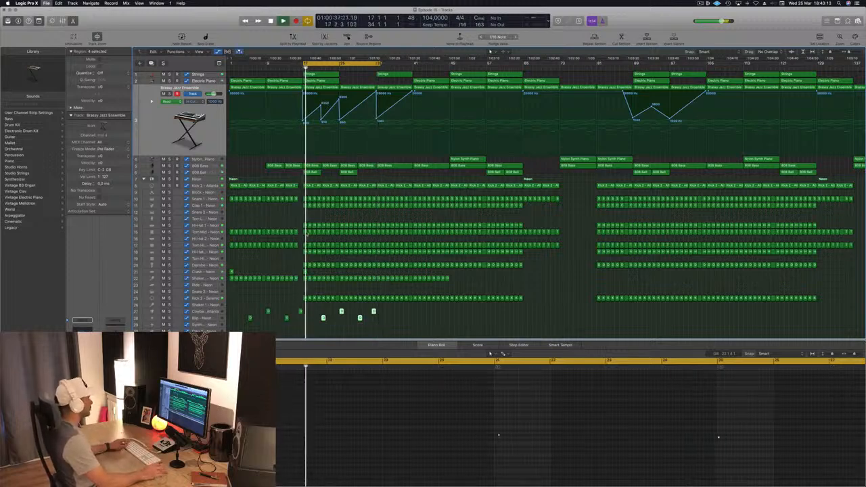
pyautogui.click(281, 215)
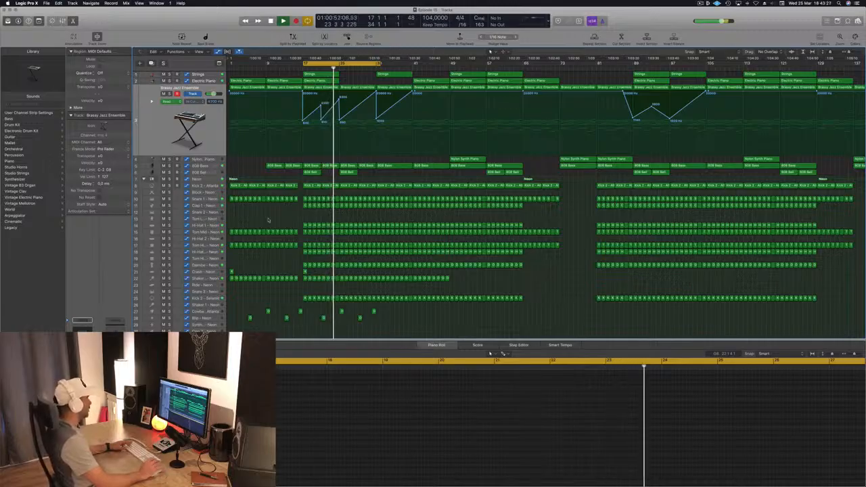
pyautogui.scroll(-3, 284, 230)
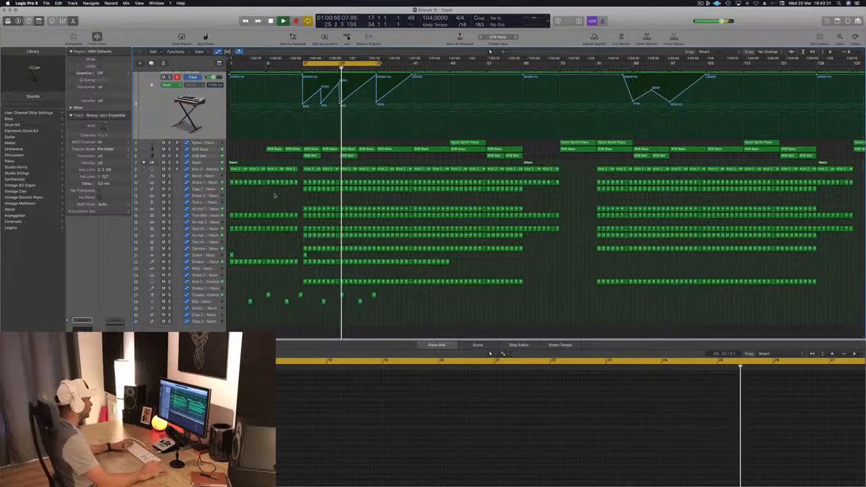
# Step: Check the Clap 1 and Blip tracks during playback and shorten the cycle area so it ends at bar 33
pyautogui.click(214, 188)
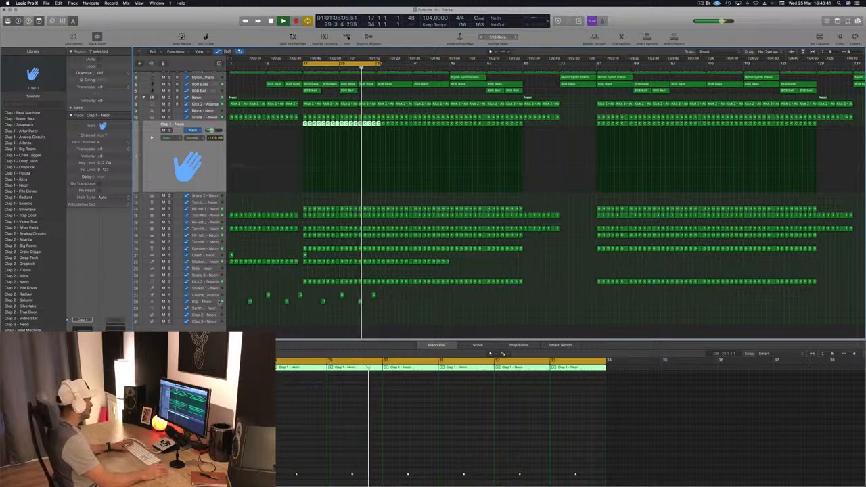
pyautogui.click(218, 302)
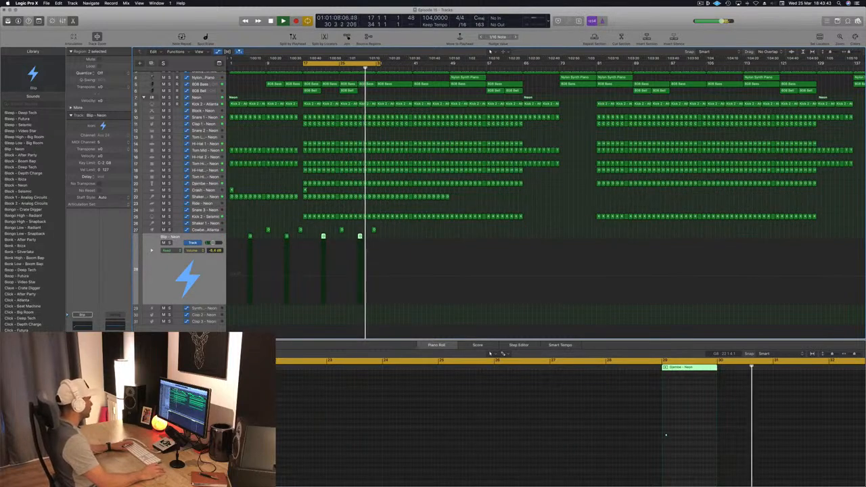
pyautogui.click(441, 311)
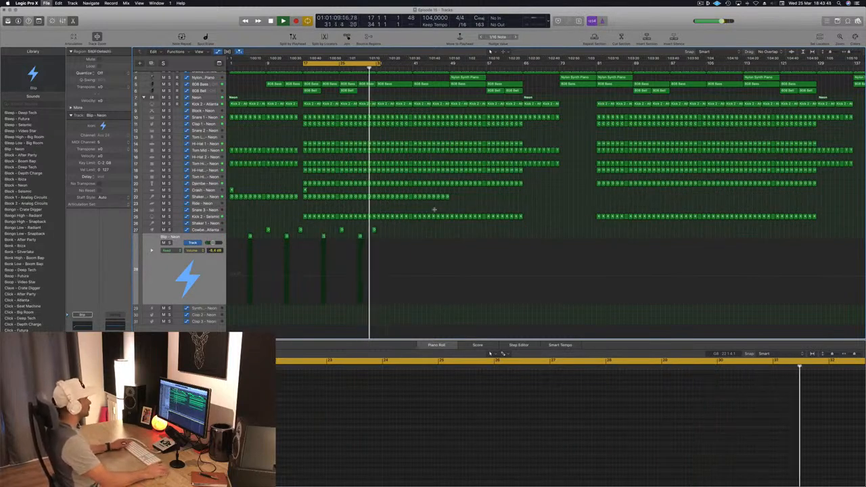
pyautogui.scroll(3, 412, 175)
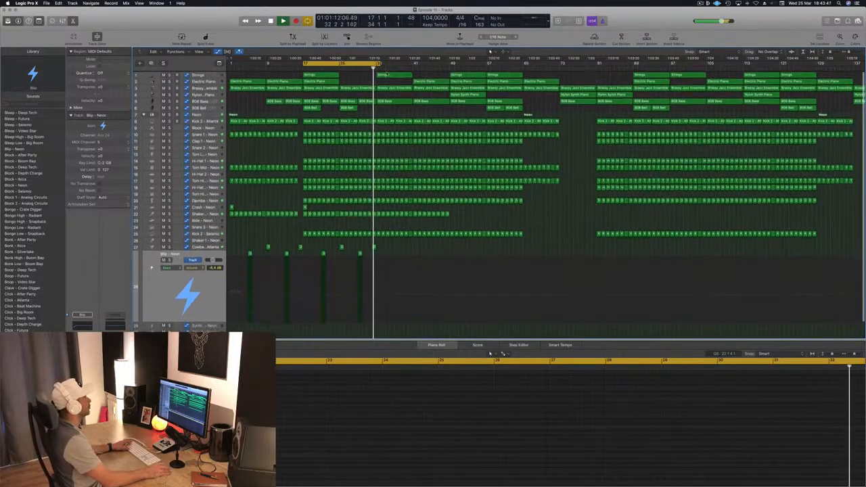
pyautogui.moveTo(379, 63); pyautogui.dragTo(380, 63)
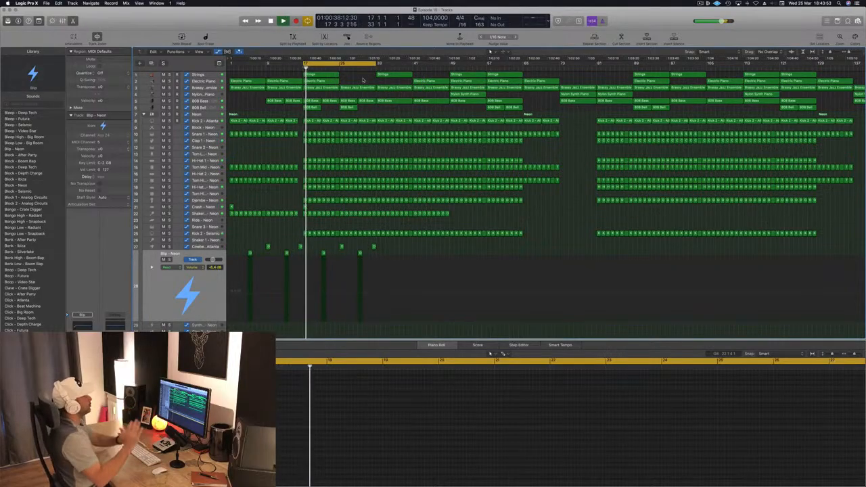
# Step: Delete all regions after about bar 129 across every track at the end of the arrangement
pyautogui.scroll(1, 388, 101)
pyautogui.scroll(-2, 388, 101)
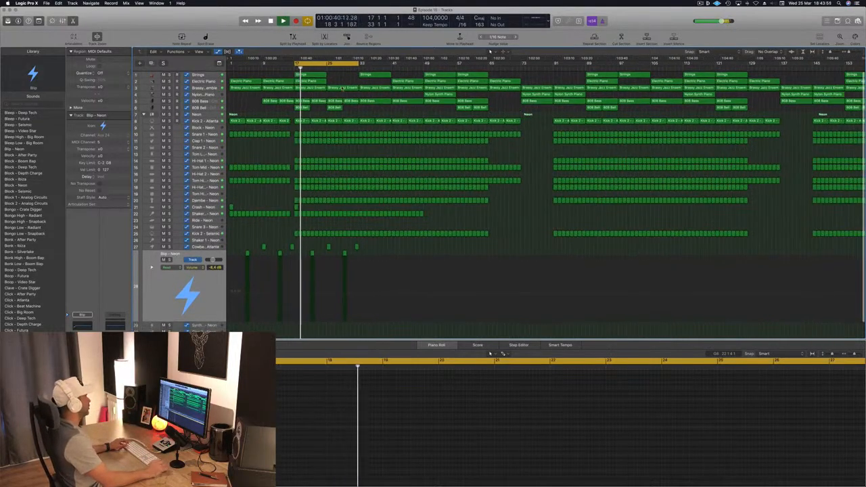
pyautogui.click(200, 108)
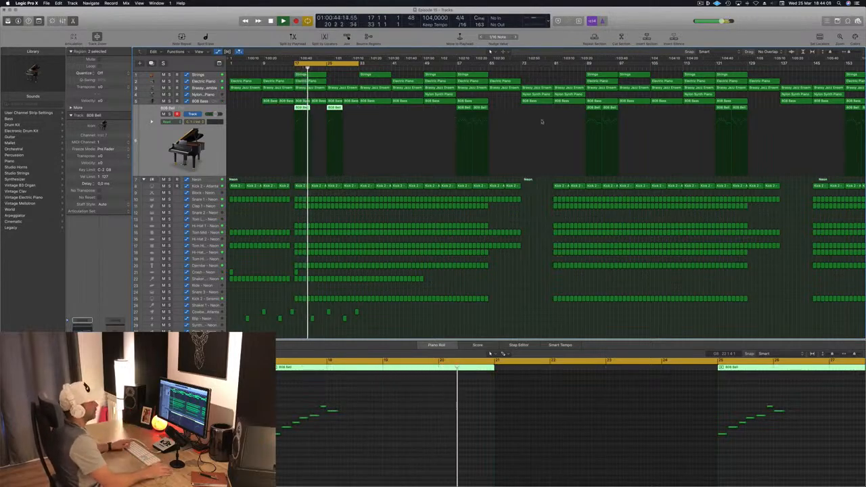
pyautogui.scroll(-1, 484, 169)
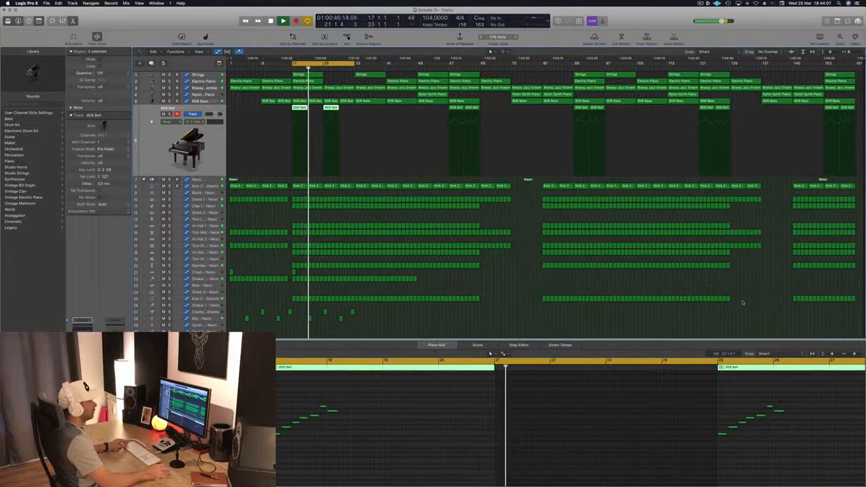
pyautogui.moveTo(739, 308); pyautogui.dragTo(857, 69)
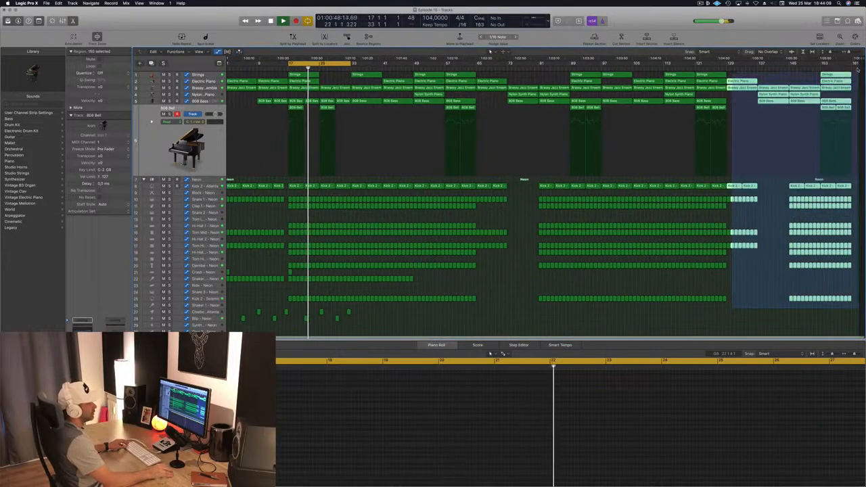
pyautogui.press('Delete')
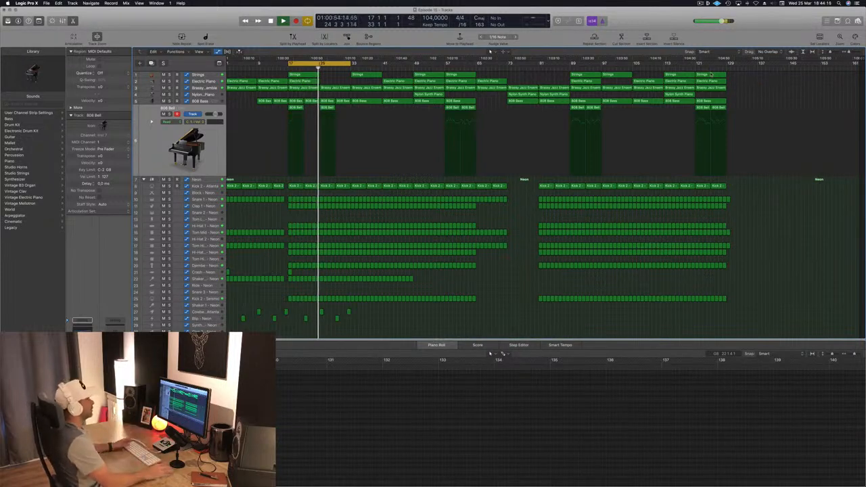
# Step: Move the project end marker to bar 130 and restart playback from the cycle start
pyautogui.moveTo(862, 61); pyautogui.dragTo(733, 81)
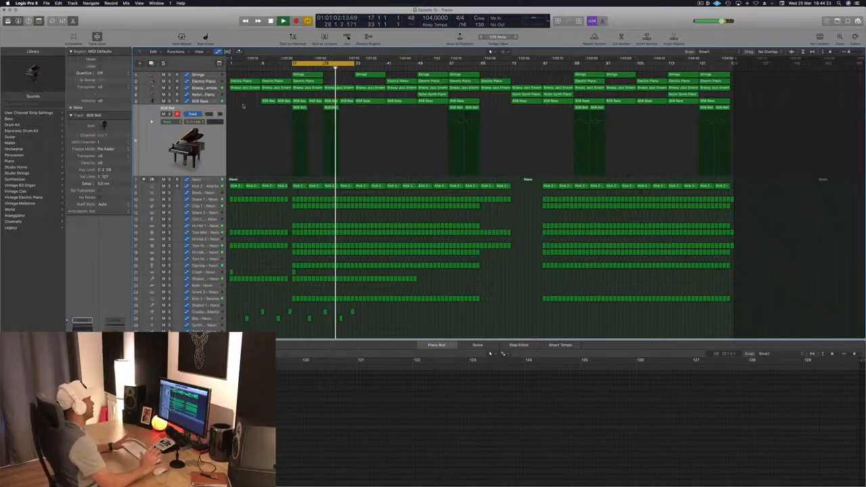
pyautogui.press('space')
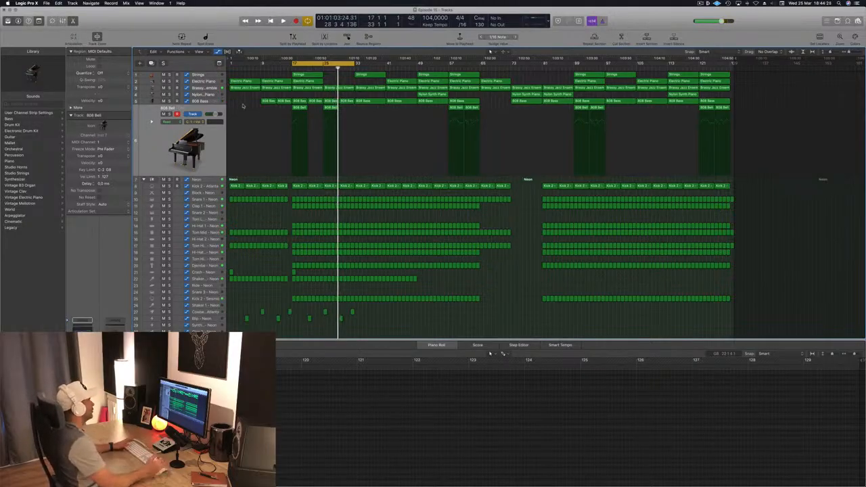
pyautogui.press('space')
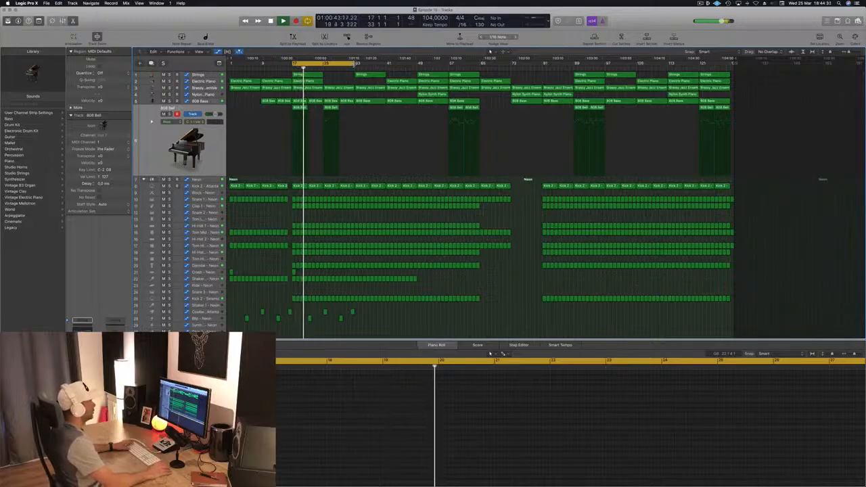
# Step: Extend the cycle area's end to bar 44 and align the Brassy Jazz Ensemble's low filter automation point with bar 33
pyautogui.click(346, 70)
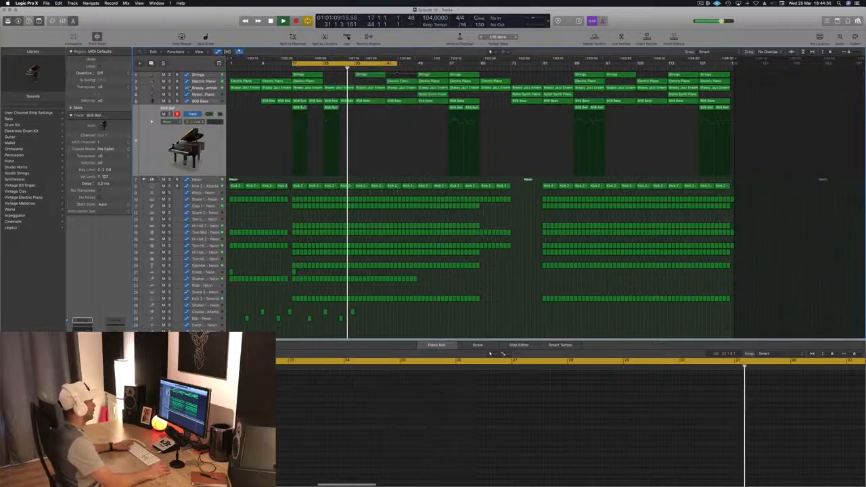
pyautogui.click(340, 89)
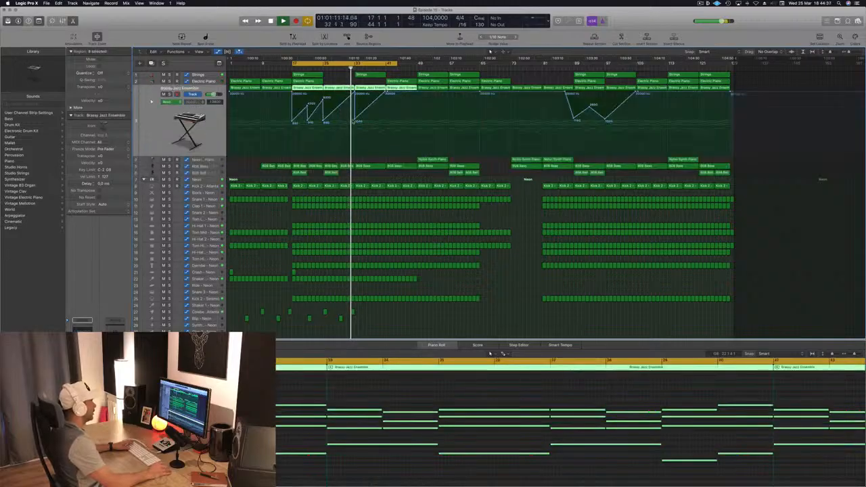
pyautogui.click(353, 121)
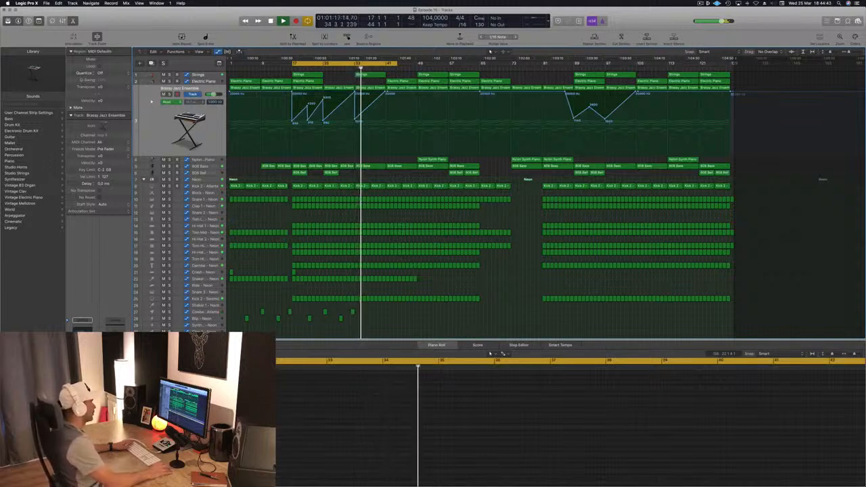
# Step: Play from bar 32 and copy the Electric Piano region at bar 41 into the empty space at bar 33
pyautogui.click(352, 69)
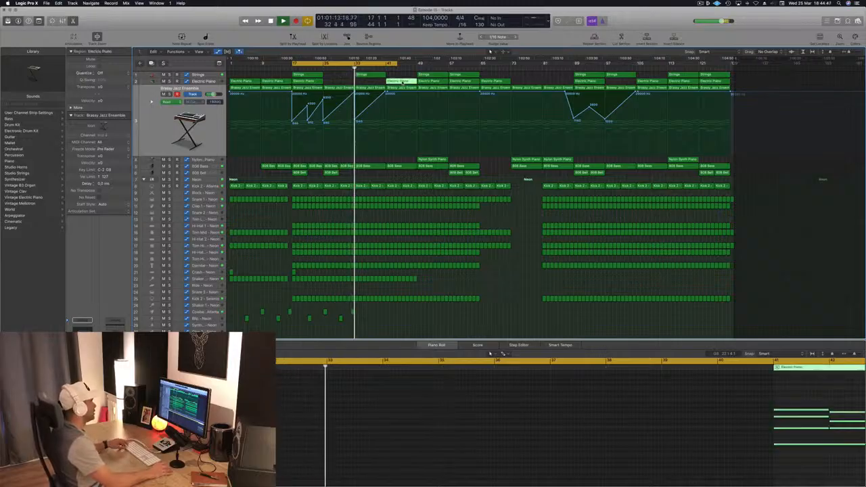
pyautogui.click(371, 81)
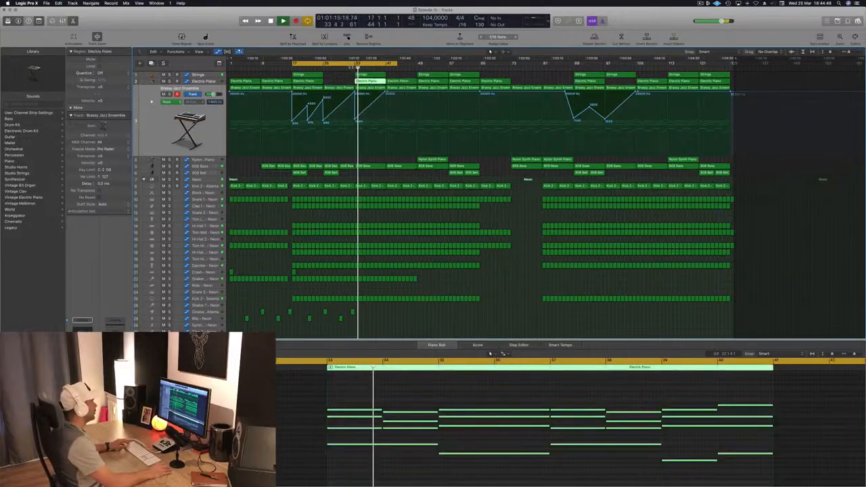
# Step: Move the Nylon Synth Piano region from bar 49 so that it starts exactly at bar 33
pyautogui.press('super+Right')
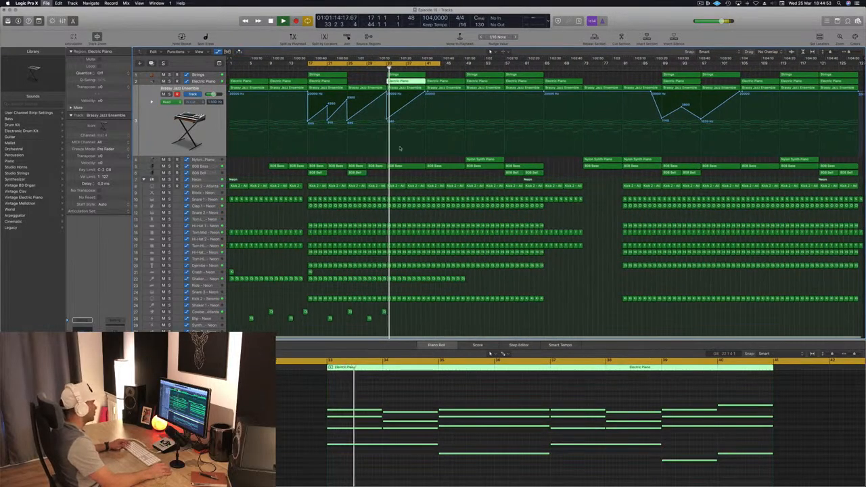
pyautogui.moveTo(488, 160); pyautogui.dragTo(408, 165)
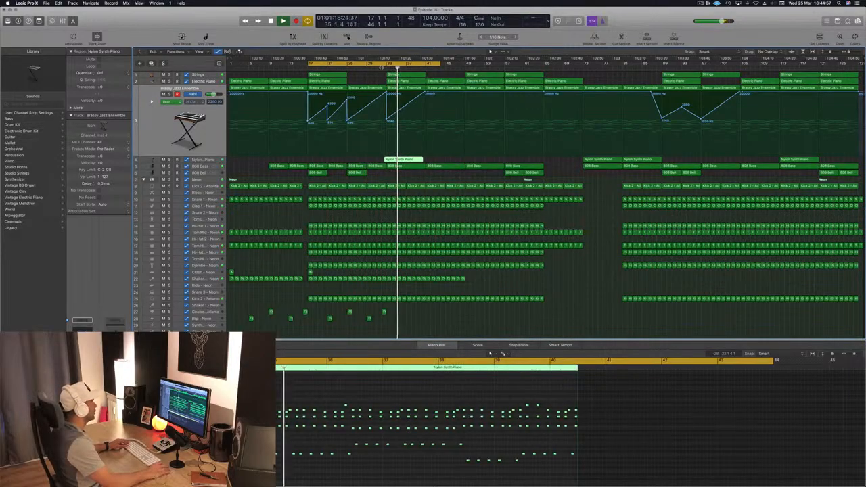
pyautogui.click(378, 70)
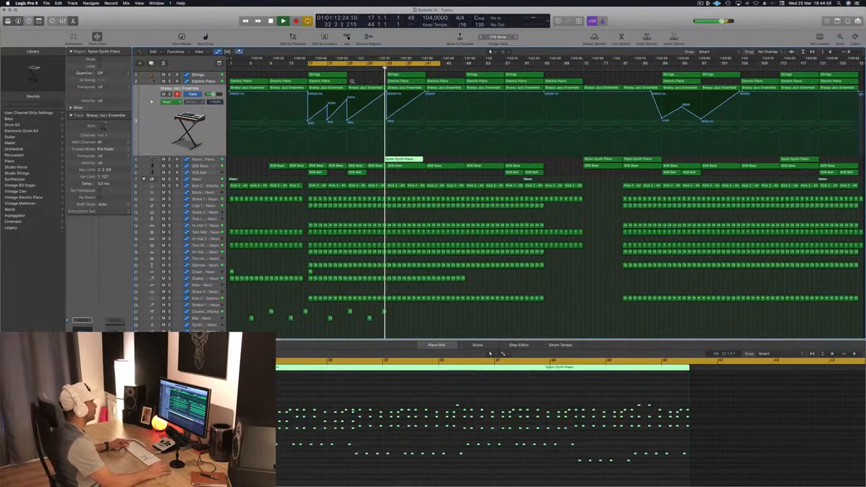
pyautogui.scroll(5, 379, 76)
pyautogui.hscroll(-5, 380, 114)
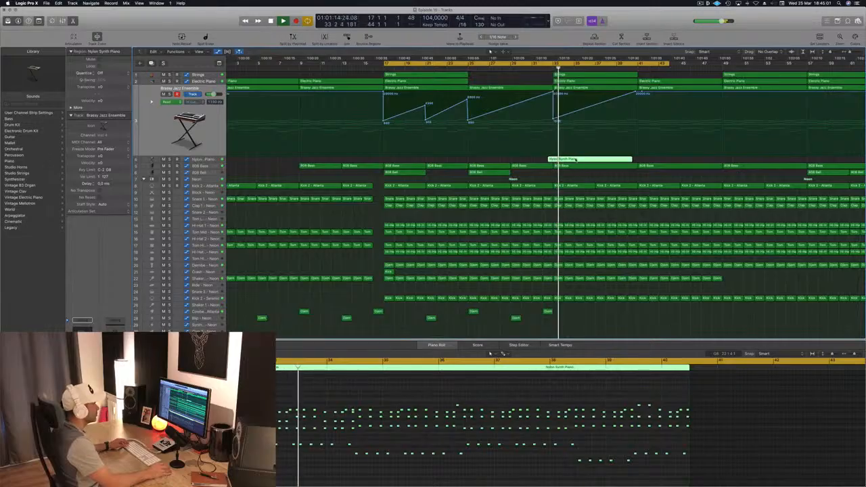
pyautogui.moveTo(575, 160); pyautogui.dragTo(580, 159)
pyautogui.scroll(-6, 546, 158)
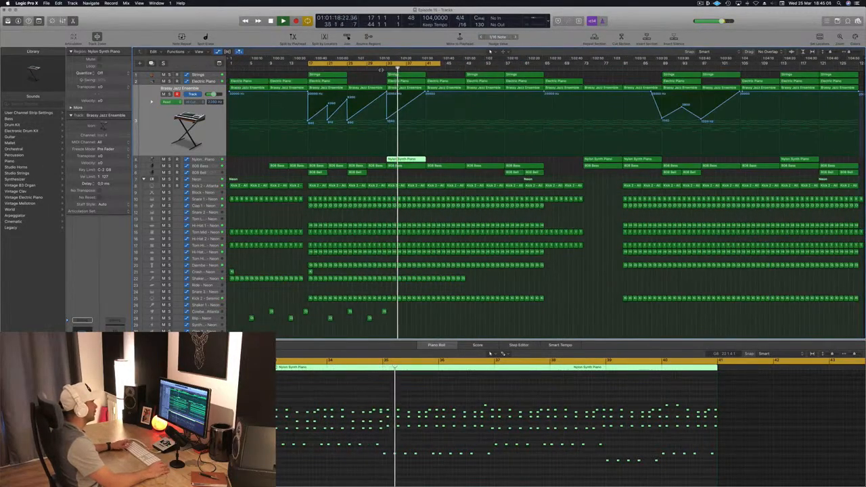
# Step: Select the Nylon Synth Piano track, restart playback, and shift the whole cycle area to start at bar 33
pyautogui.click(209, 160)
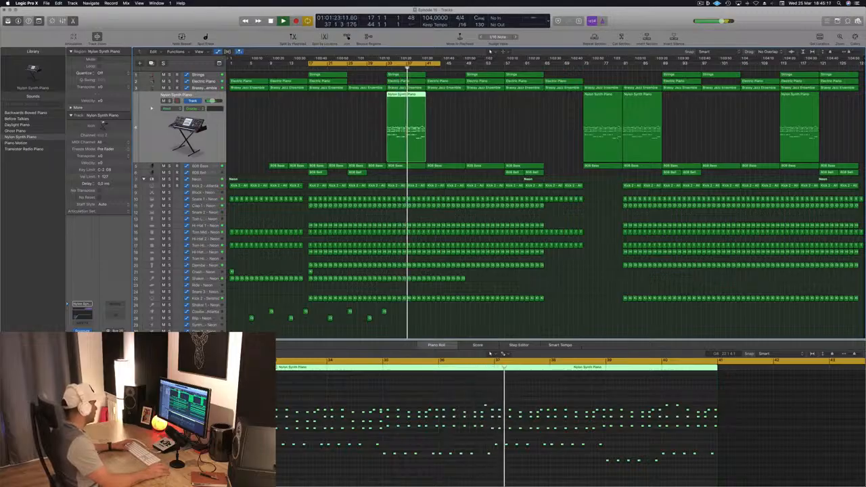
pyautogui.press('space')
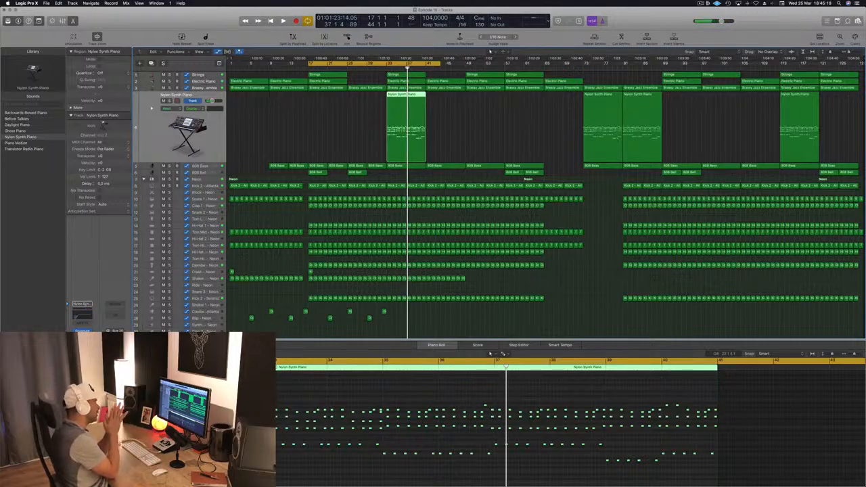
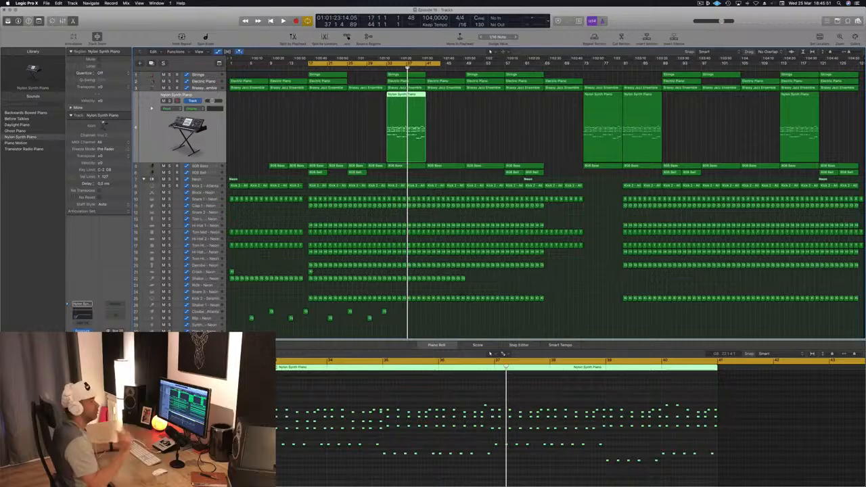
pyautogui.press('space')
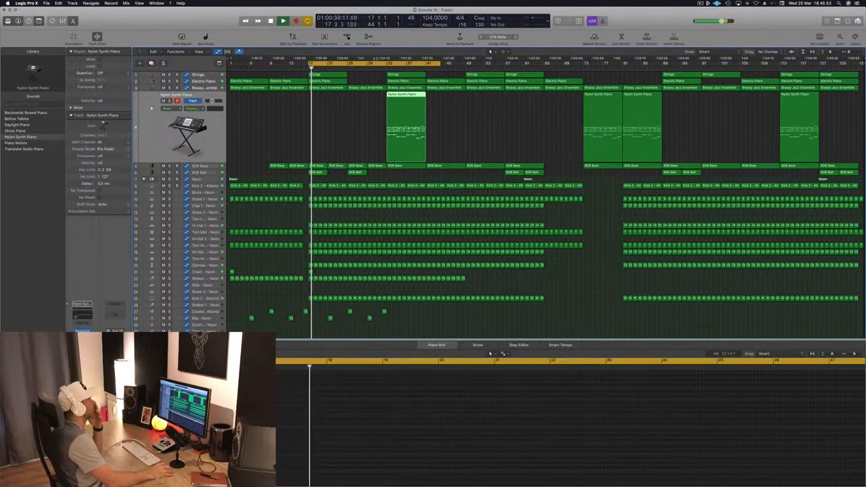
pyautogui.moveTo(377, 61); pyautogui.dragTo(455, 64)
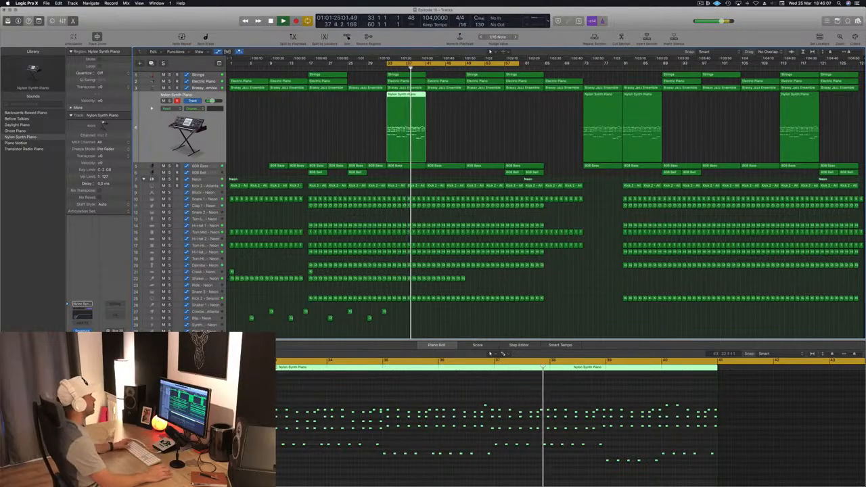
# Step: Copy the Nylon Synth Piano region from bar 33 to bar 41
pyautogui.click(456, 126)
pyautogui.press('super+Right')
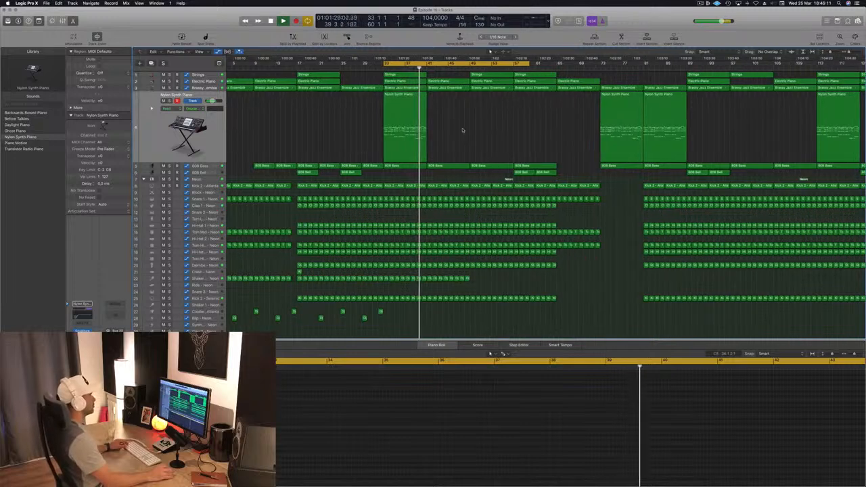
pyautogui.press('super+Left')
pyautogui.click(418, 95)
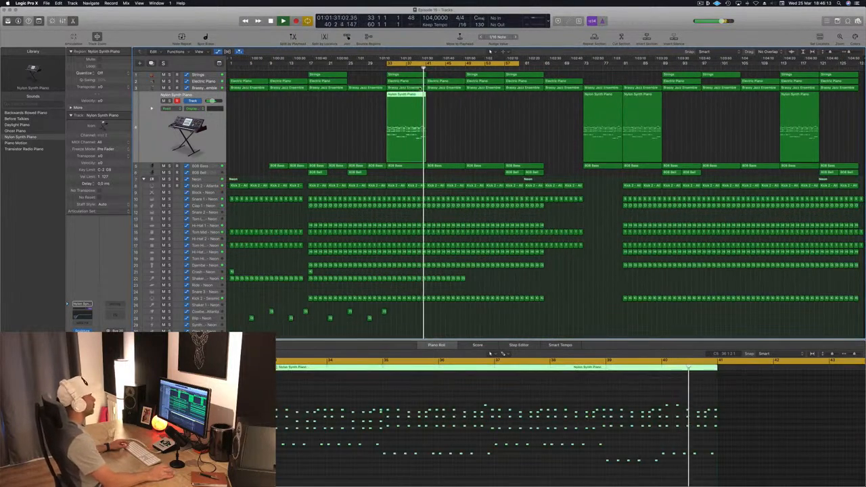
pyautogui.moveTo(420, 96); pyautogui.dragTo(439, 98)
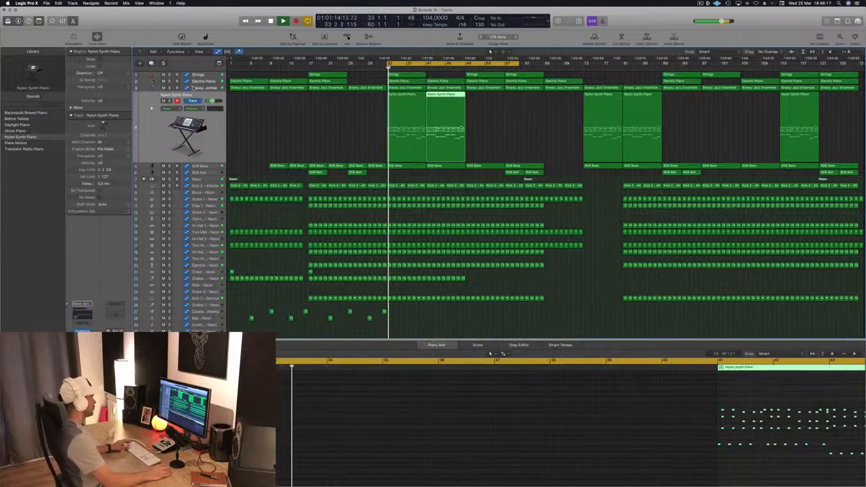
# Step: Lower the Brassy Jazz Ensemble's filter automation sharply at bar 41 so it rises gradually from there
pyautogui.press('Up')
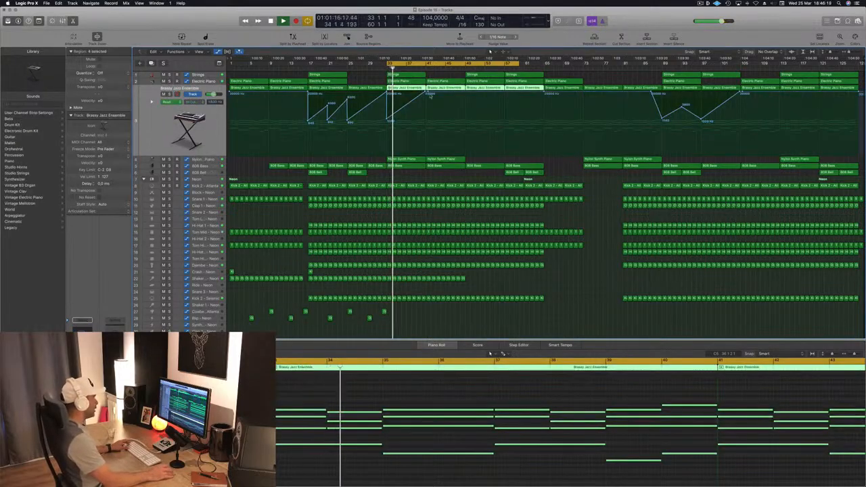
pyautogui.moveTo(428, 94); pyautogui.dragTo(428, 136)
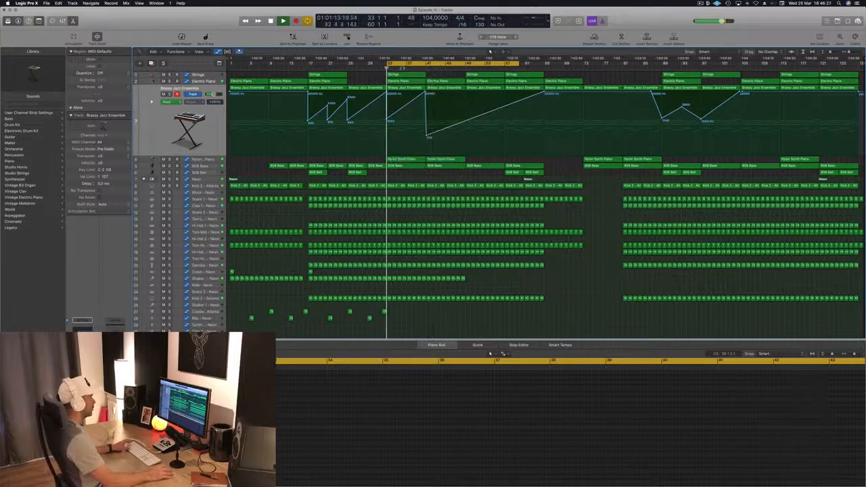
# Step: Replace the Electric Piano region at bar 41 with a copy of the Strings region from bar 33, and save the project
pyautogui.click(444, 81)
pyautogui.press('Delete')
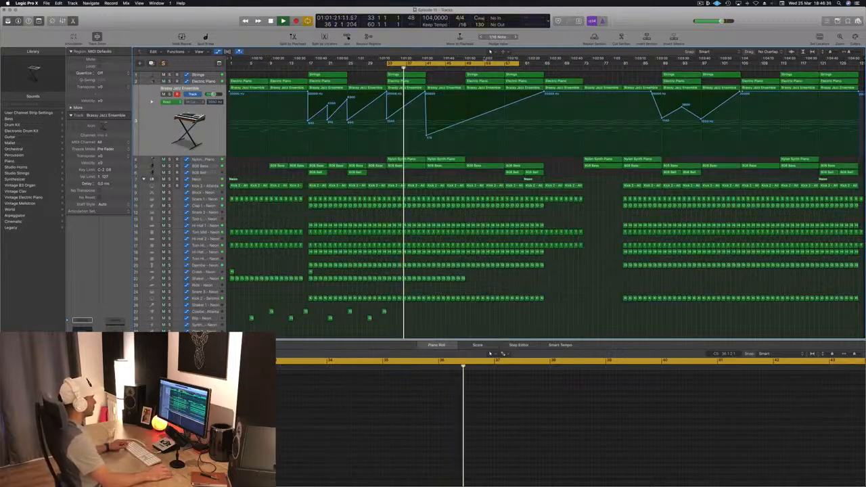
pyautogui.click(413, 75)
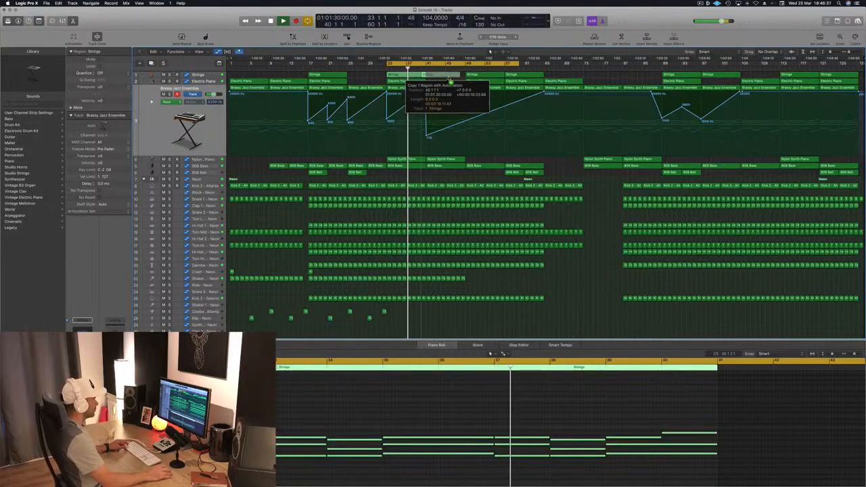
pyautogui.click(437, 76)
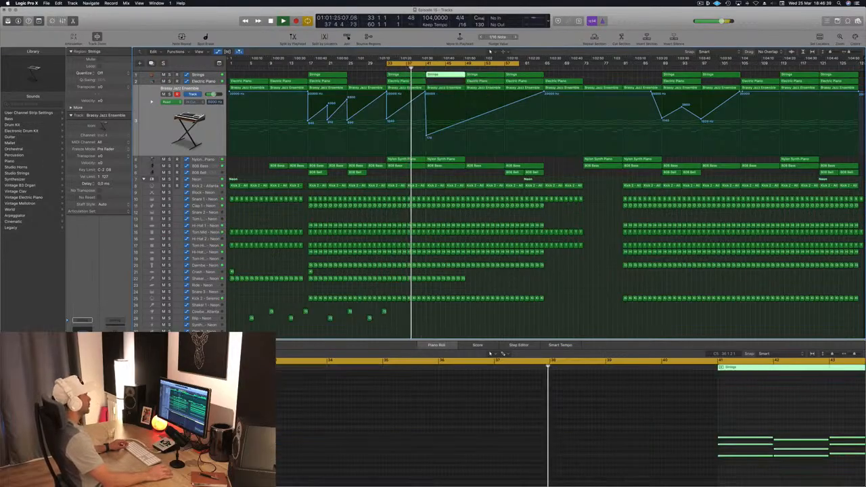
pyautogui.click(371, 76)
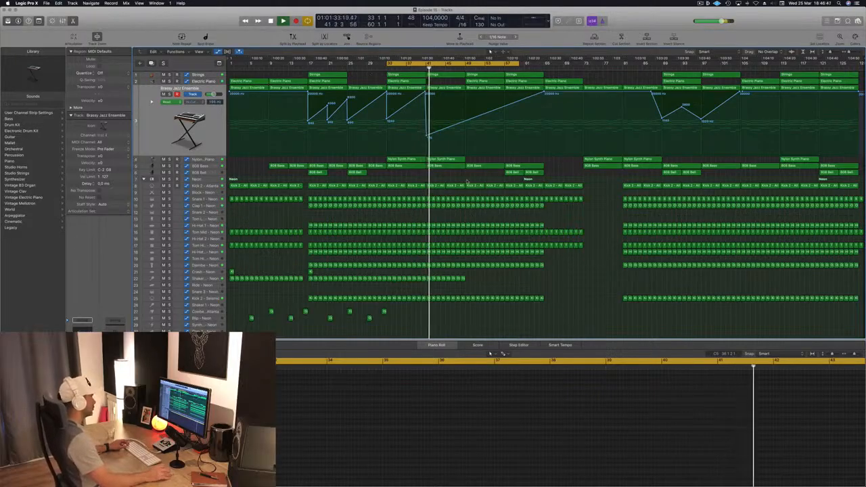
pyautogui.press('super+s')
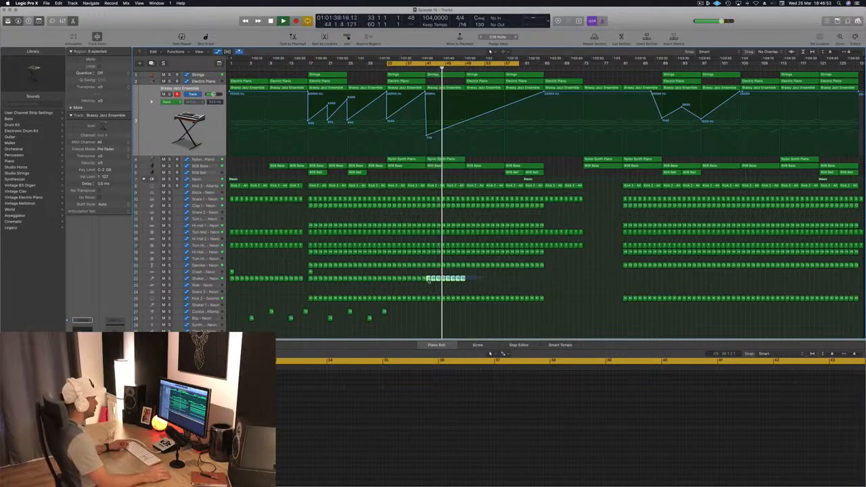
# Step: Copy the Shaker regions and the Nylon Synth Piano region from bar 41 to bar 49, adding a Brassy Jazz Ensemble filter automation point at bar 49
pyautogui.moveTo(428, 280); pyautogui.dragTo(471, 284)
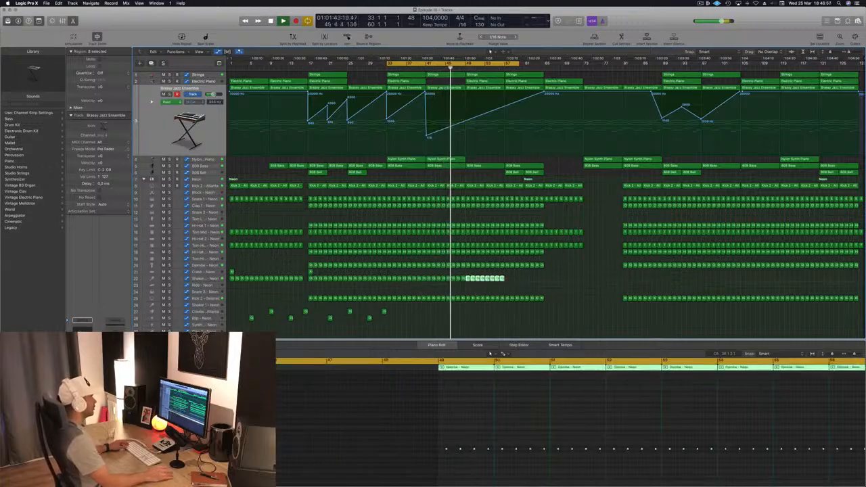
pyautogui.click(421, 68)
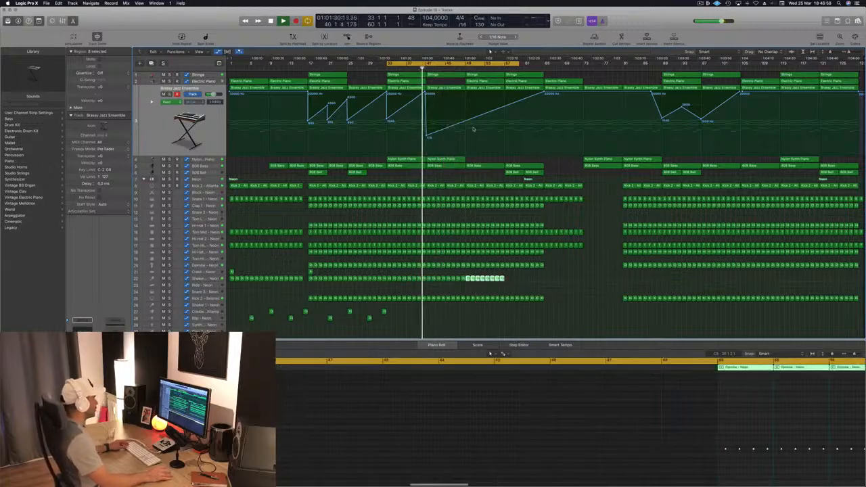
pyautogui.click(464, 124)
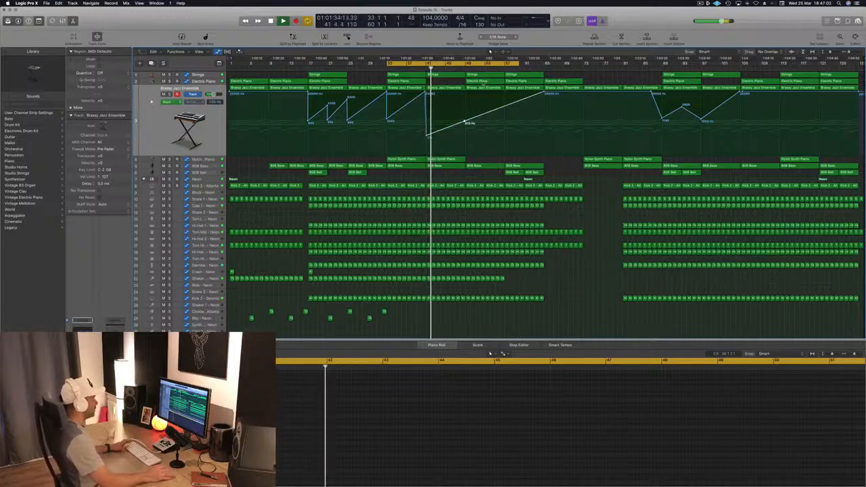
pyautogui.click(448, 161)
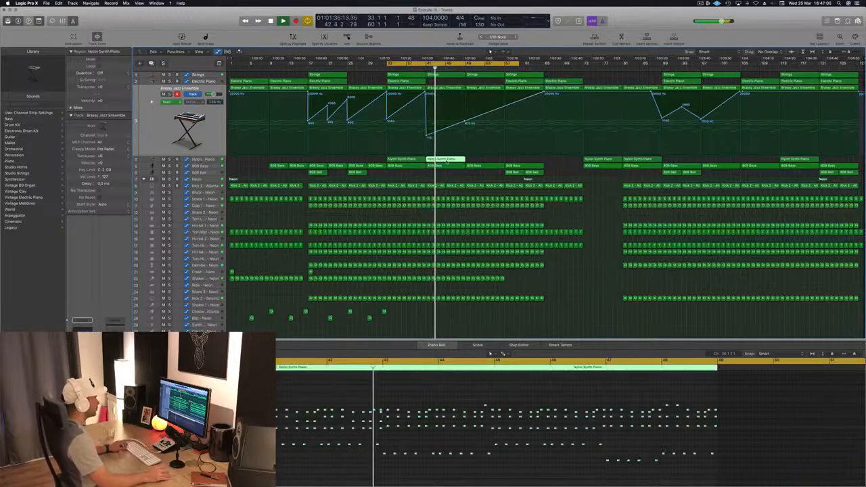
pyautogui.moveTo(464, 163); pyautogui.dragTo(502, 162)
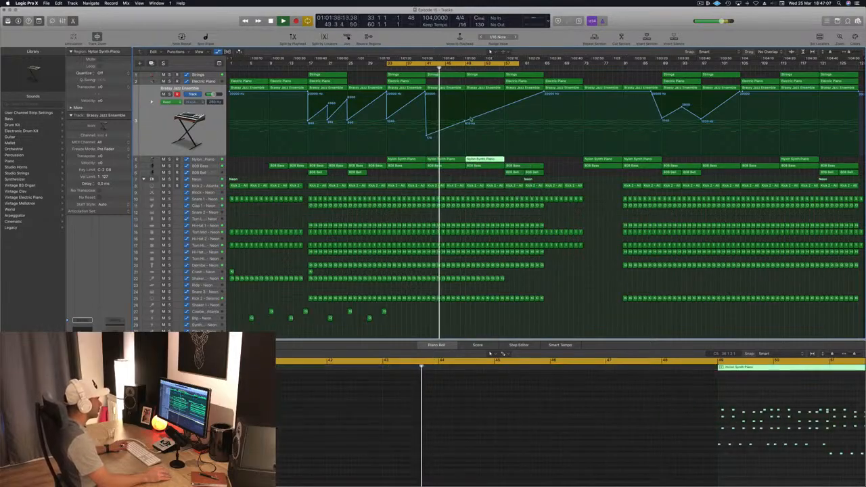
# Step: Level the Brassy Jazz Ensemble's filter automation between bars 49 and 57, with a point at about 840 Hz at bar 57
pyautogui.click(467, 122)
pyautogui.moveTo(468, 122); pyautogui.dragTo(467, 130)
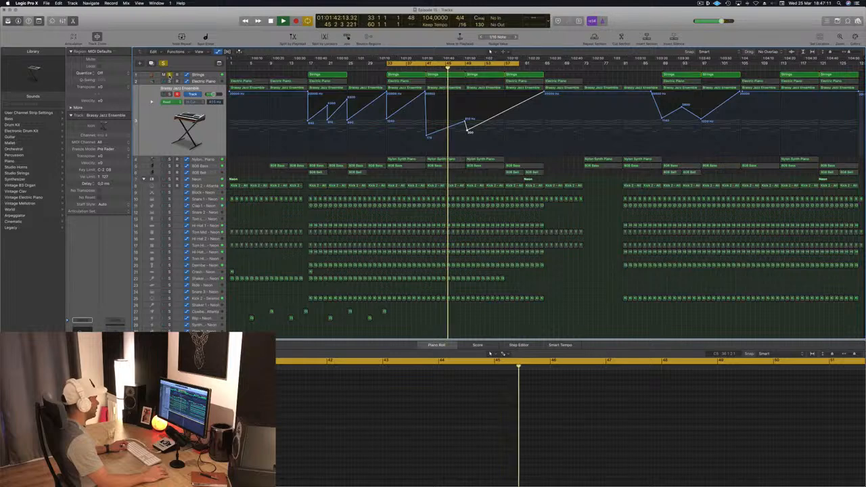
pyautogui.click(170, 74)
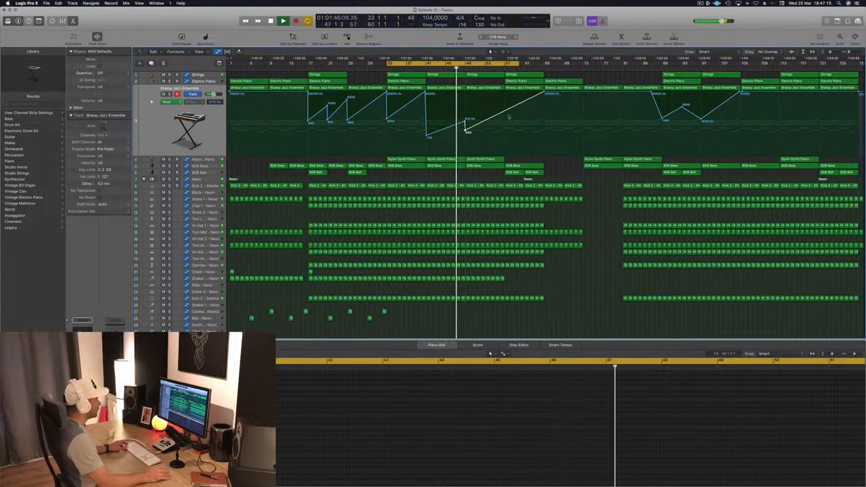
pyautogui.moveTo(507, 114); pyautogui.dragTo(505, 120)
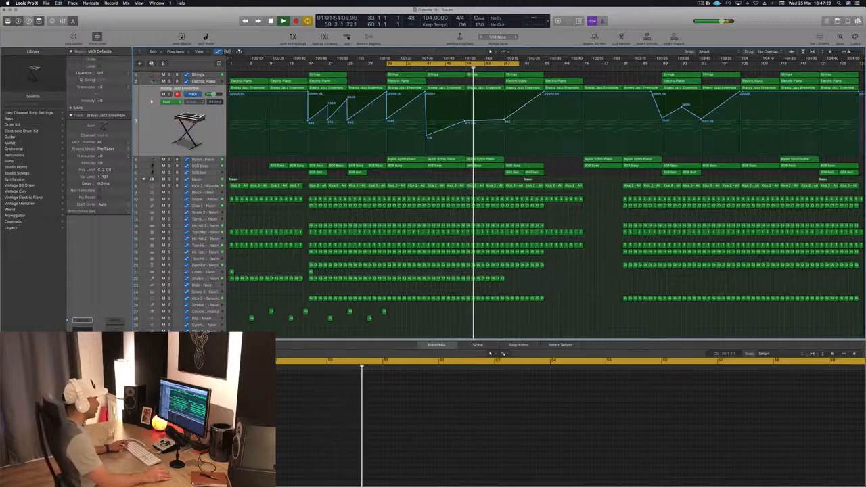
pyautogui.moveTo(504, 121); pyautogui.dragTo(502, 120)
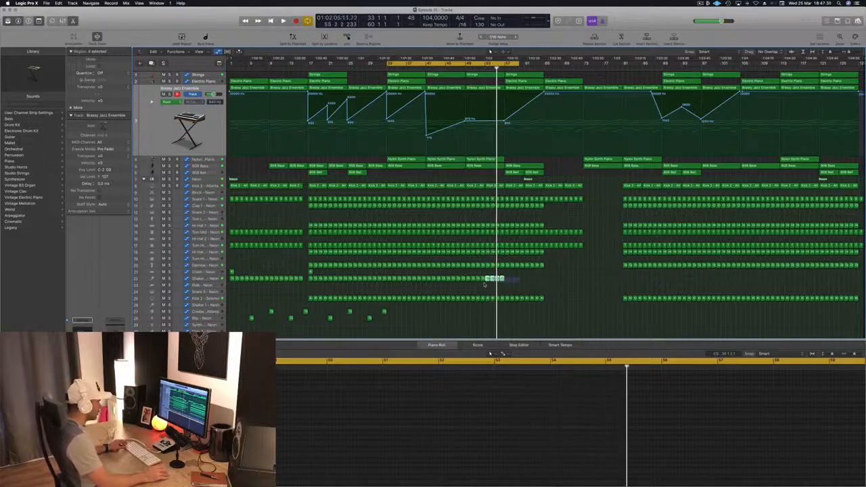
# Step: Fill the Shaker track from bar 57 up to bar 65 with copies of its preceding regions, and restart playback
pyautogui.moveTo(500, 278); pyautogui.dragTo(529, 282)
pyautogui.click(563, 283)
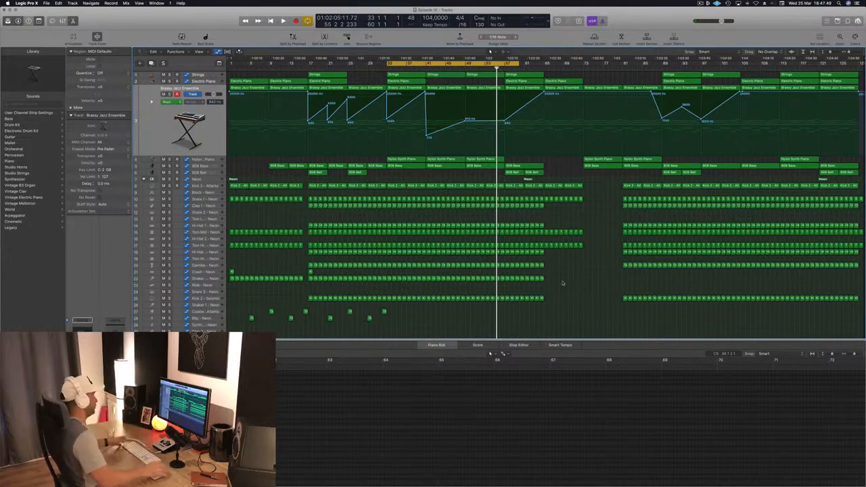
pyautogui.press('space')
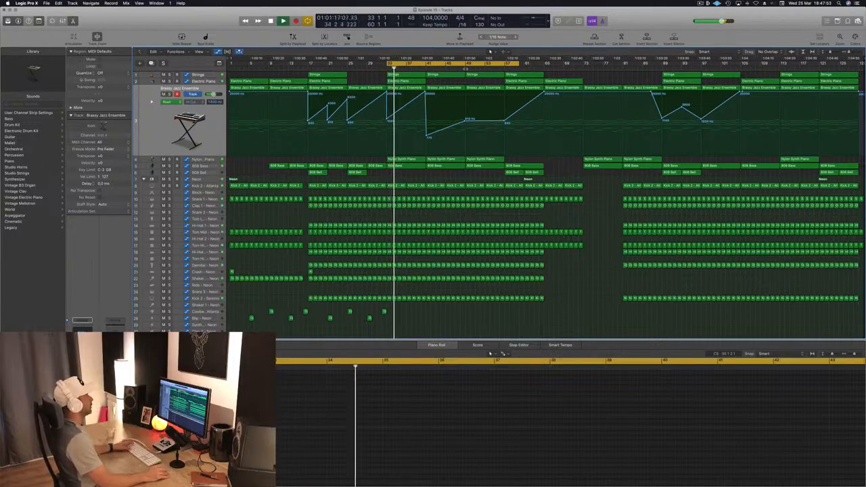
# Step: Play back the section from bar 33 and extend the cycle area so that it ends at bar 65
pyautogui.click(465, 68)
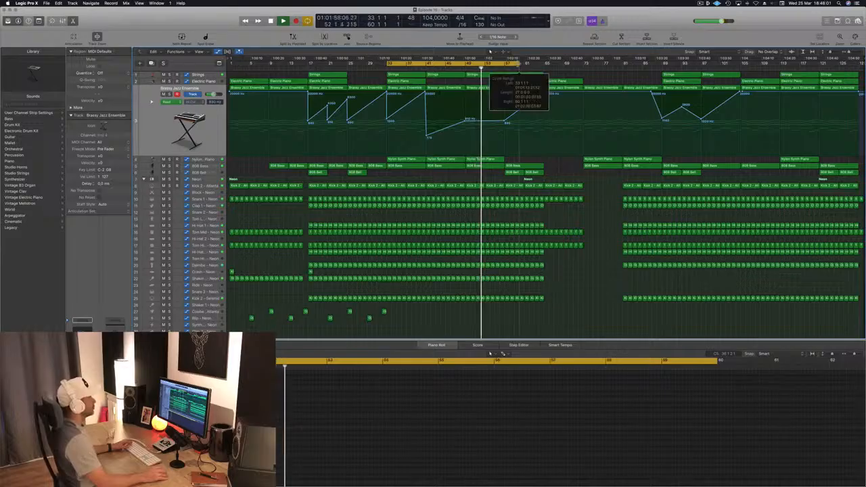
pyautogui.moveTo(519, 63); pyautogui.dragTo(506, 63)
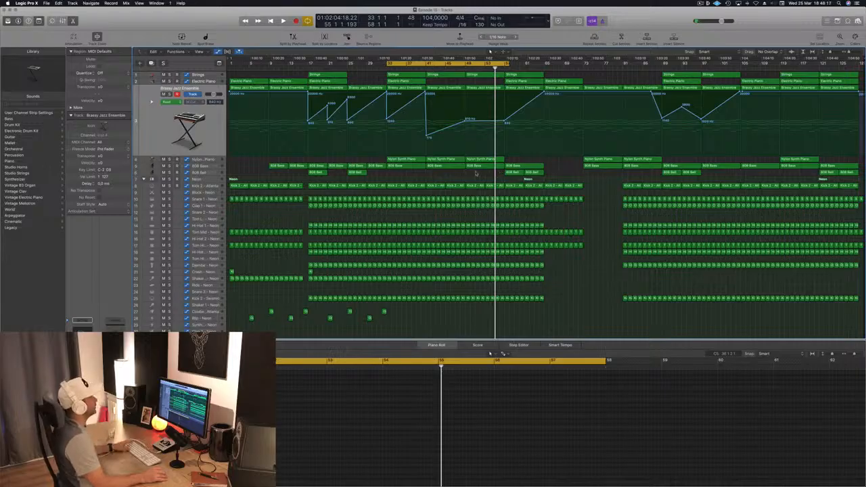
pyautogui.press('space')
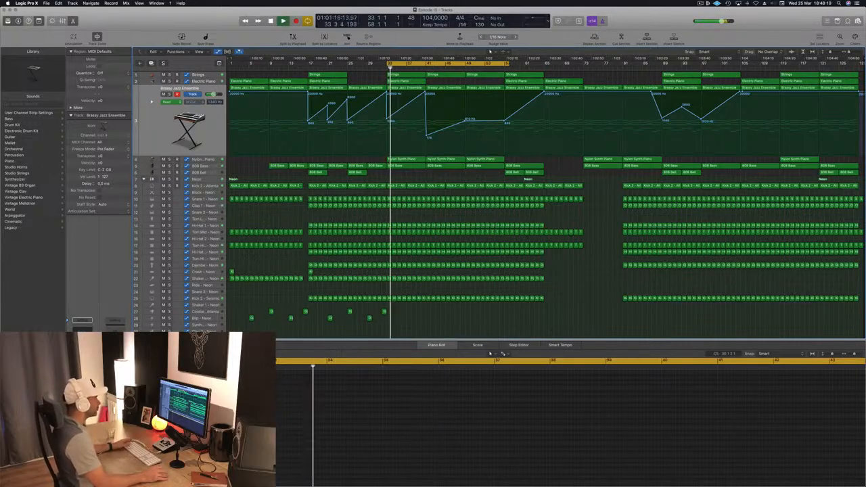
pyautogui.click(518, 88)
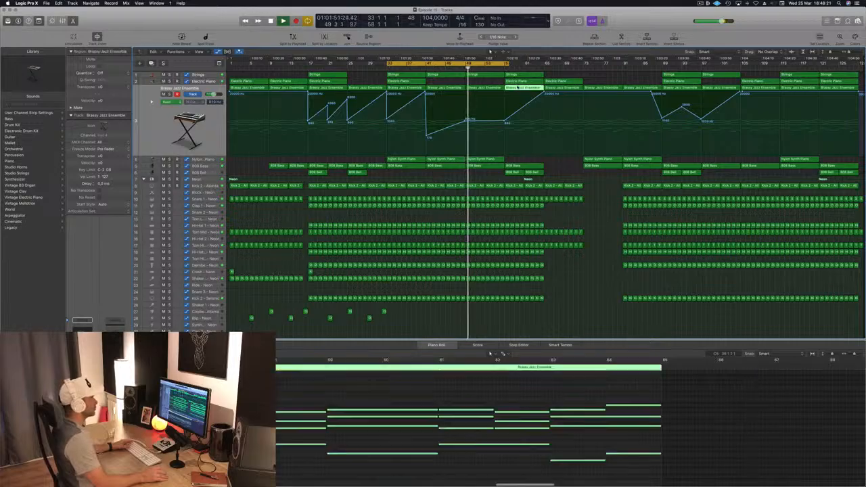
pyautogui.moveTo(510, 65); pyautogui.dragTo(546, 71)
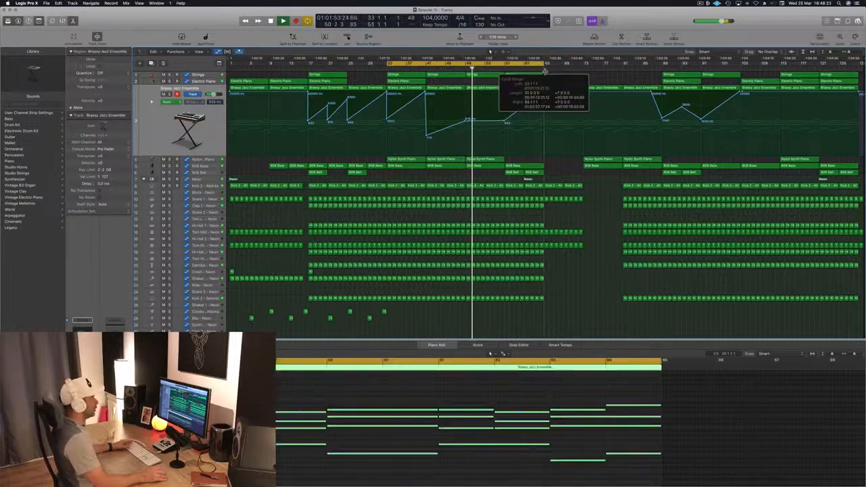
pyautogui.click(557, 165)
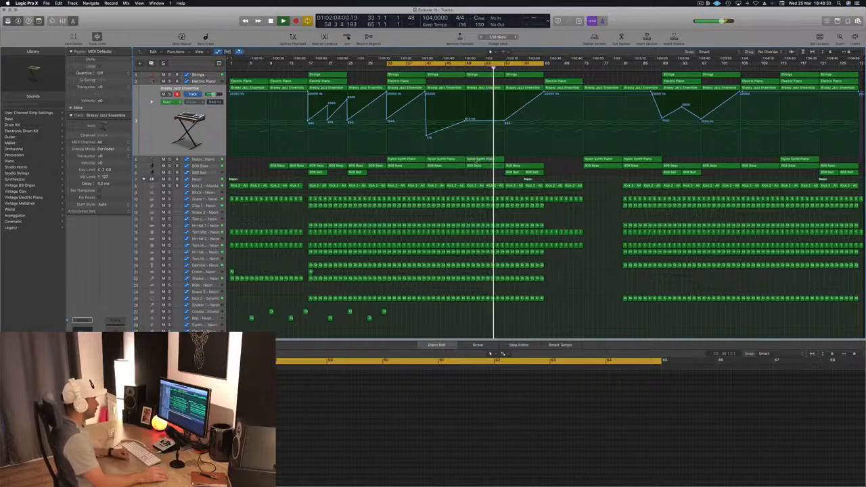
# Step: Audition the passage around bar 57, checking the Nylon Synth Piano region at bar 49, the Crash region at bar 17 and the Electric Piano region at bar 65
pyautogui.click(478, 160)
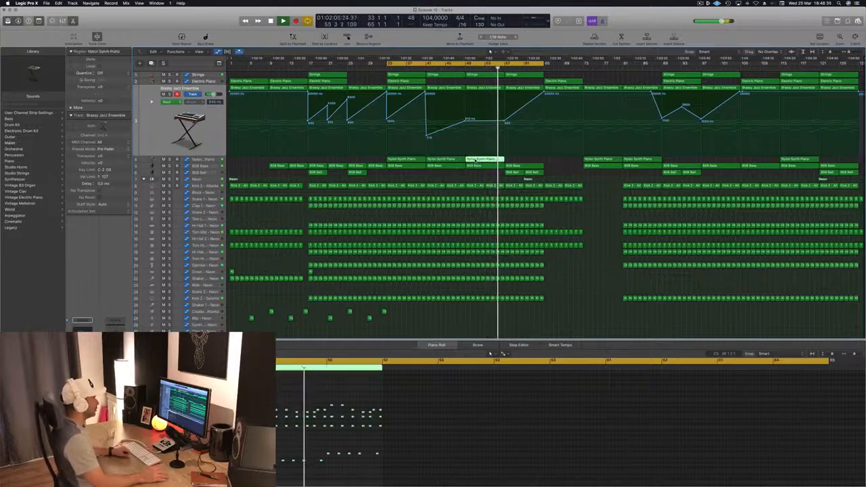
pyautogui.click(309, 273)
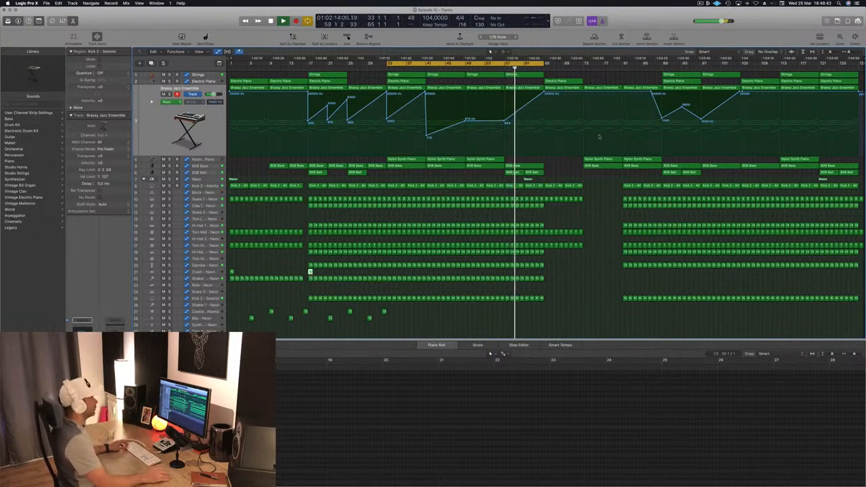
pyautogui.click(565, 170)
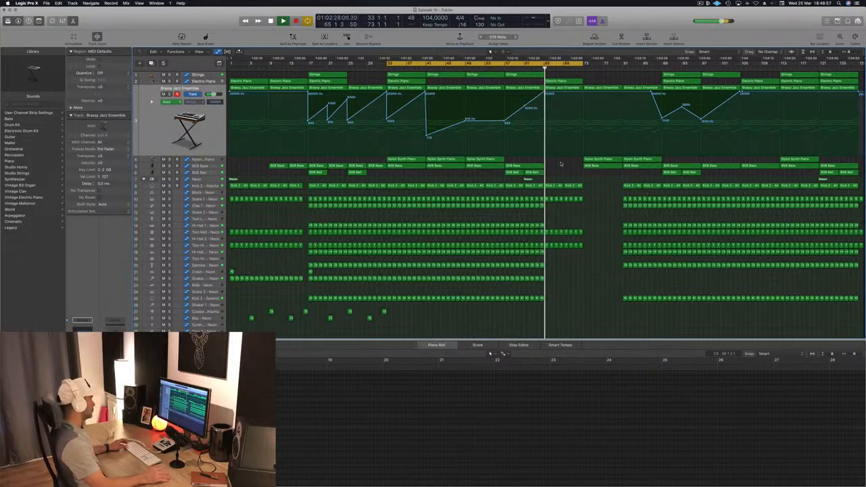
pyautogui.click(569, 81)
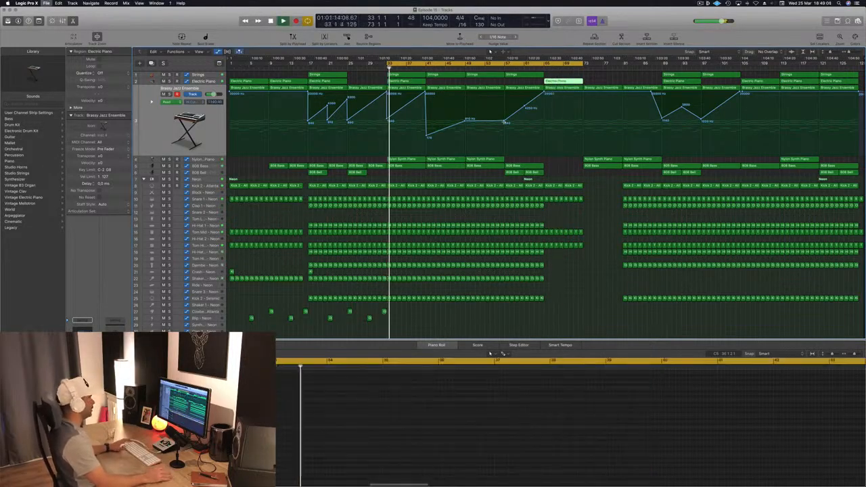
pyautogui.click(499, 66)
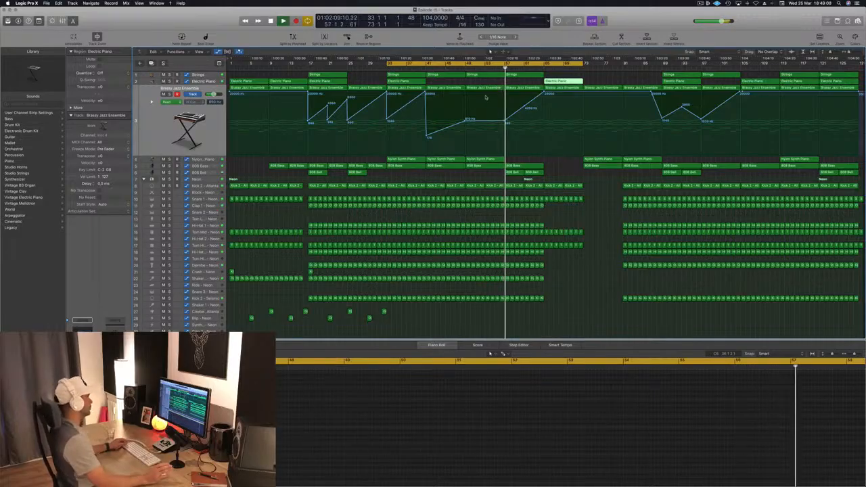
pyautogui.click(565, 174)
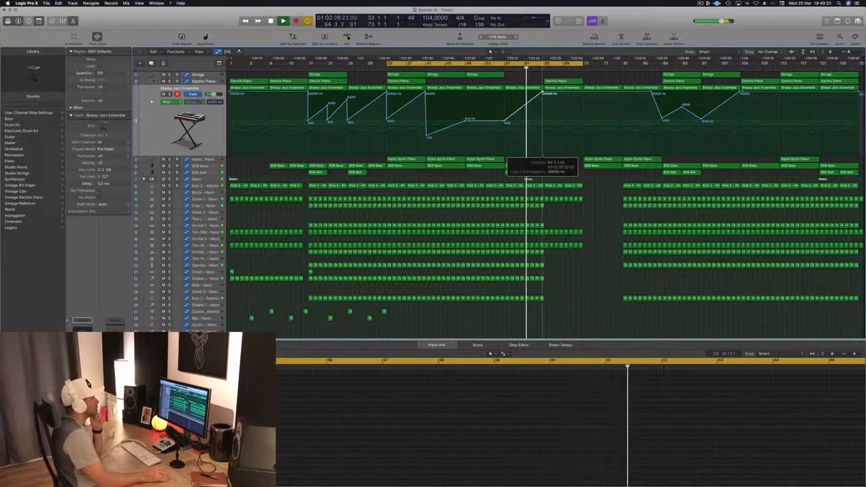
# Step: Dip the Brassy Jazz Ensemble's filter automation from its peak at bar 65 to a low point at bar 73, and extend the cycle area to bar 89
pyautogui.moveTo(544, 92); pyautogui.dragTo(545, 143)
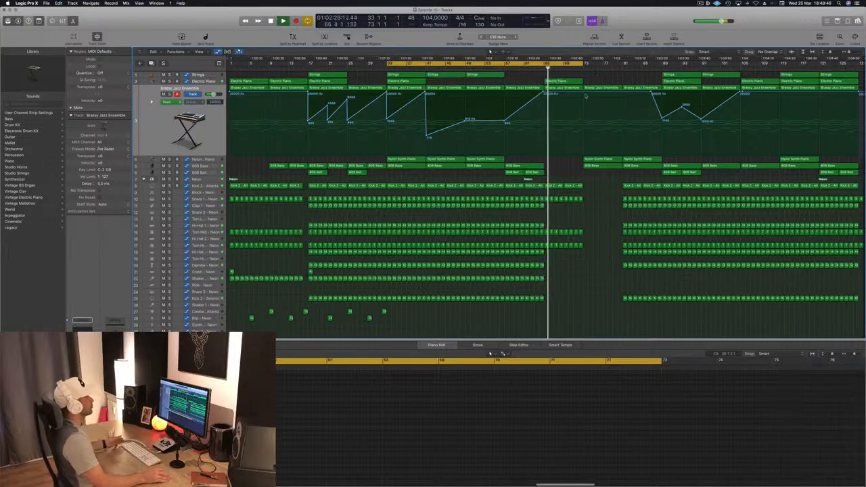
pyautogui.moveTo(586, 93); pyautogui.dragTo(585, 128)
pyautogui.moveTo(588, 63); pyautogui.dragTo(655, 72)
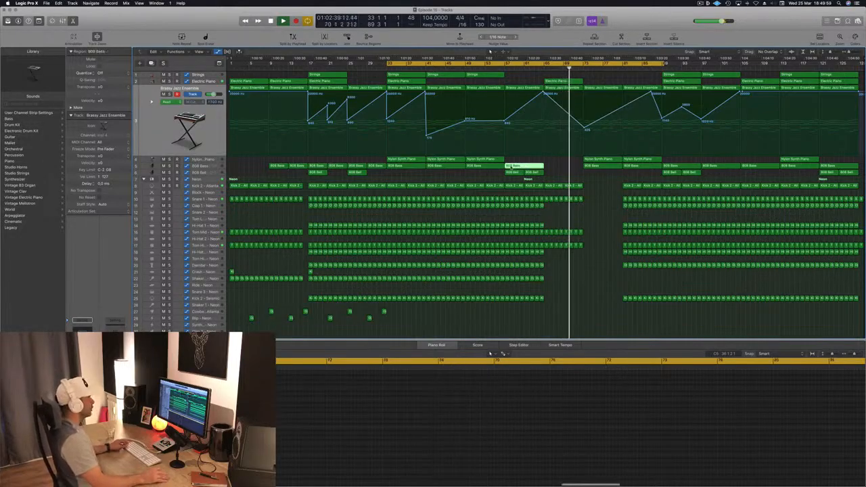
# Step: Copy the 808 Bass region from bar 57 to bar 65
pyautogui.moveTo(518, 167); pyautogui.dragTo(551, 163)
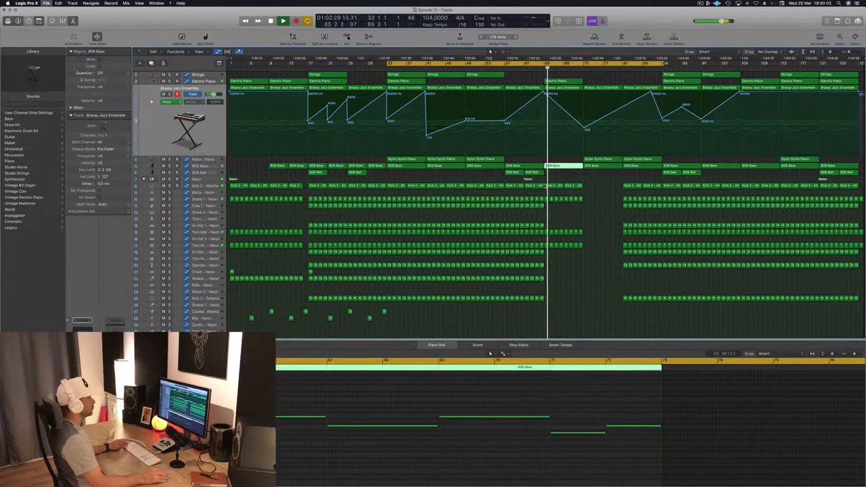
pyautogui.click(567, 174)
pyautogui.click(566, 168)
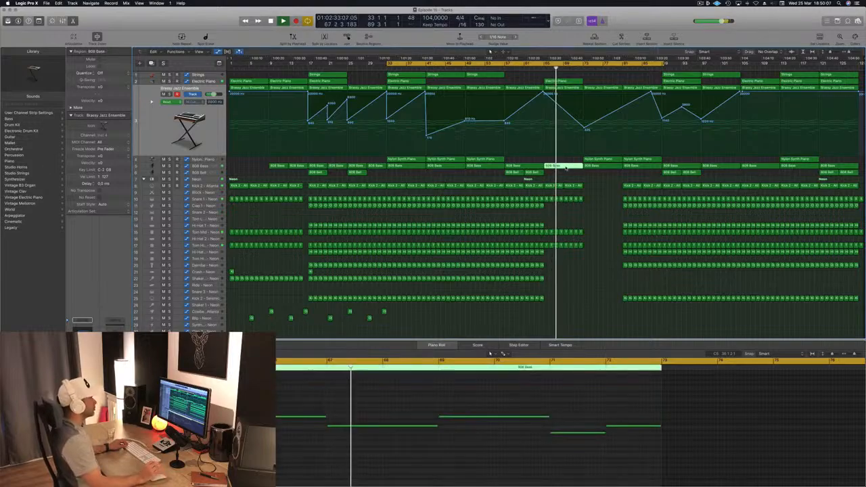
pyautogui.click(608, 203)
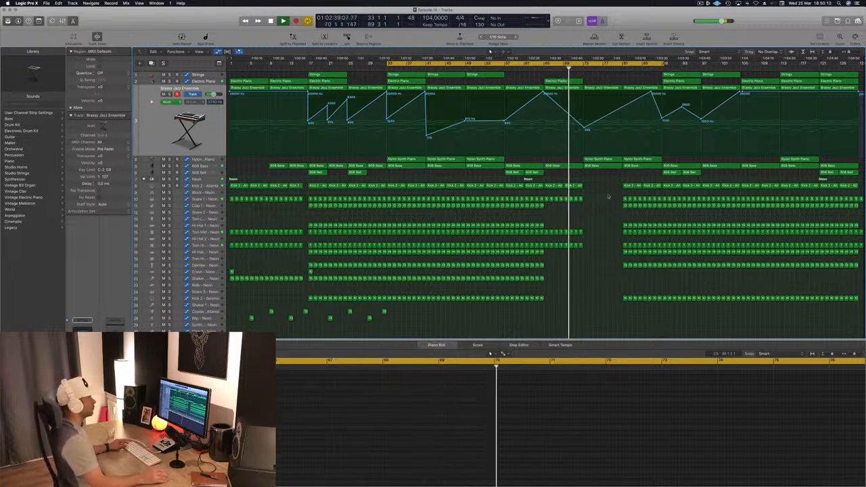
# Step: Delete all drum regions from bar 81 up to bar 89 and the Electric Piano region at bar 65
pyautogui.moveTo(613, 188); pyautogui.dragTo(644, 328)
pyautogui.press('Delete')
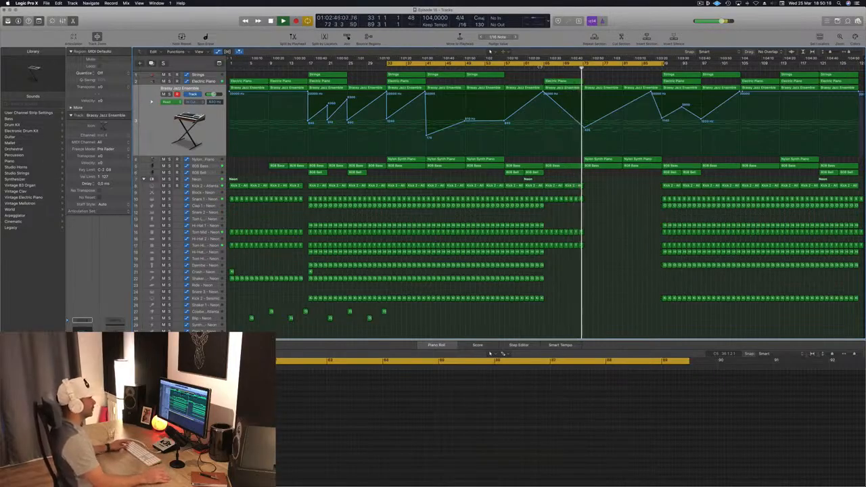
pyautogui.click(571, 81)
pyautogui.press('Delete')
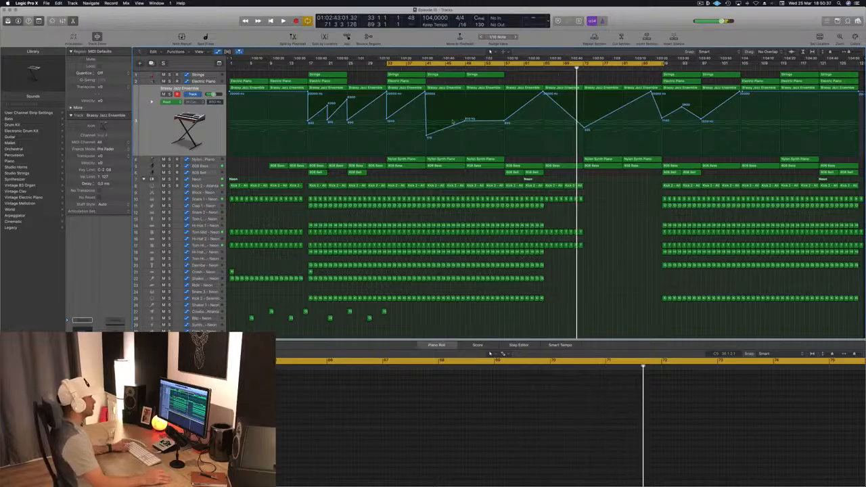
# Step: Copy the Shaker track's region at bar 33 to the Ride track and shift its notes earlier onto the beats
pyautogui.press('space')
pyautogui.press('space')
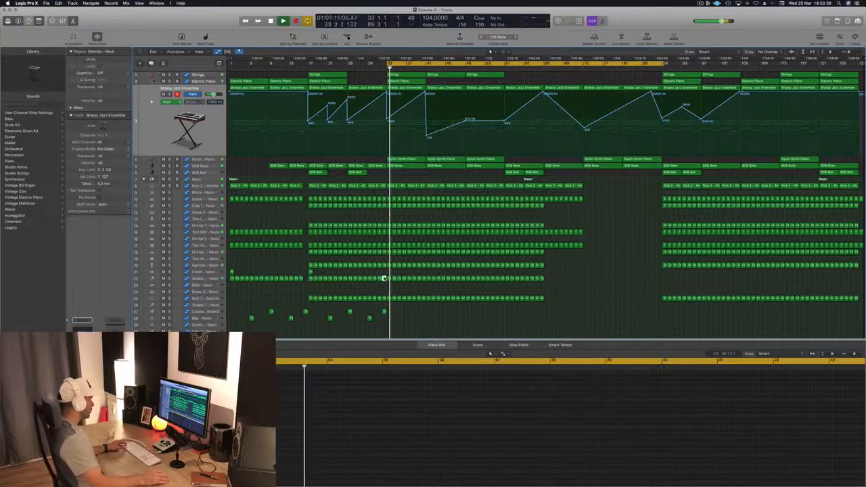
pyautogui.click(384, 278)
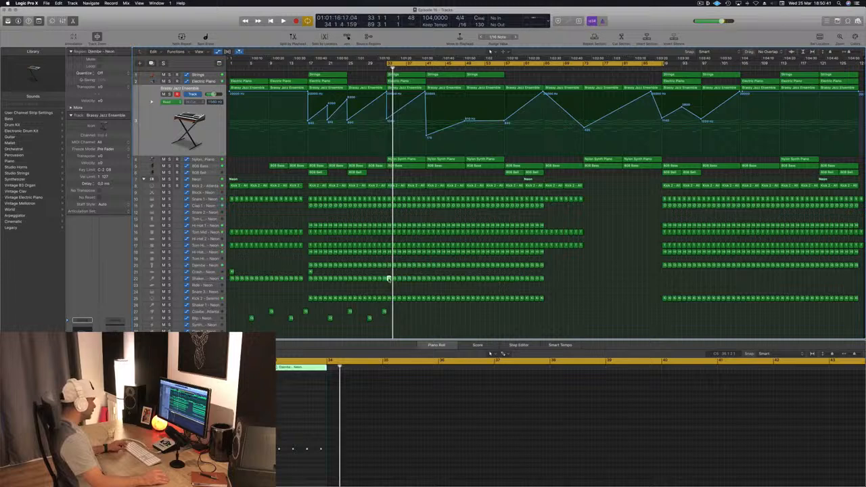
pyautogui.moveTo(389, 279); pyautogui.dragTo(389, 285)
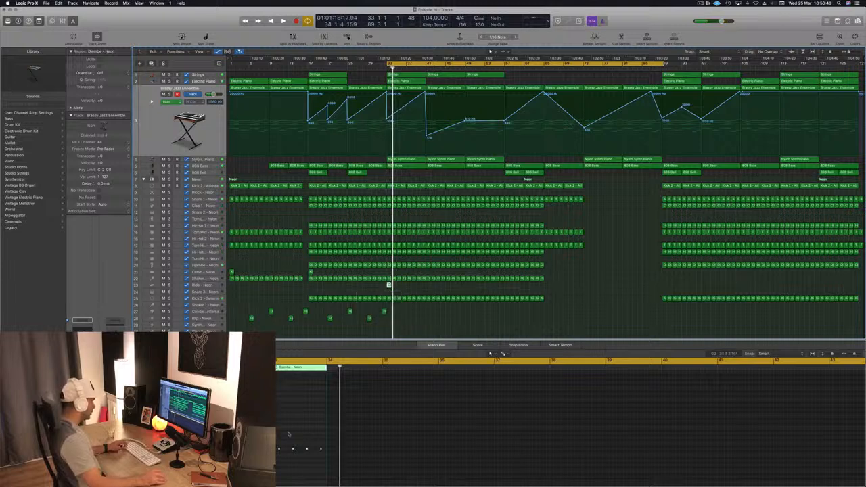
pyautogui.moveTo(277, 445); pyautogui.dragTo(323, 455)
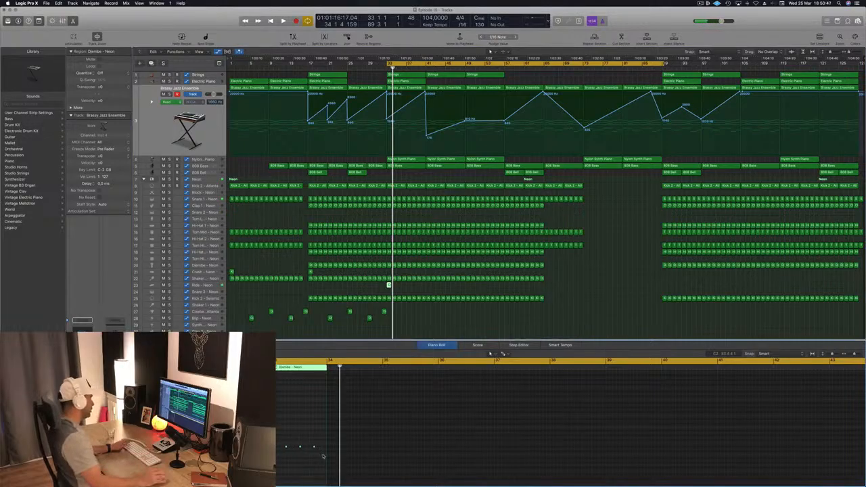
# Step: Lower the Ride - Neon track's volume to -17.0 dB and repeat its bar 33 region up to bar 65
pyautogui.press('space')
pyautogui.click(202, 285)
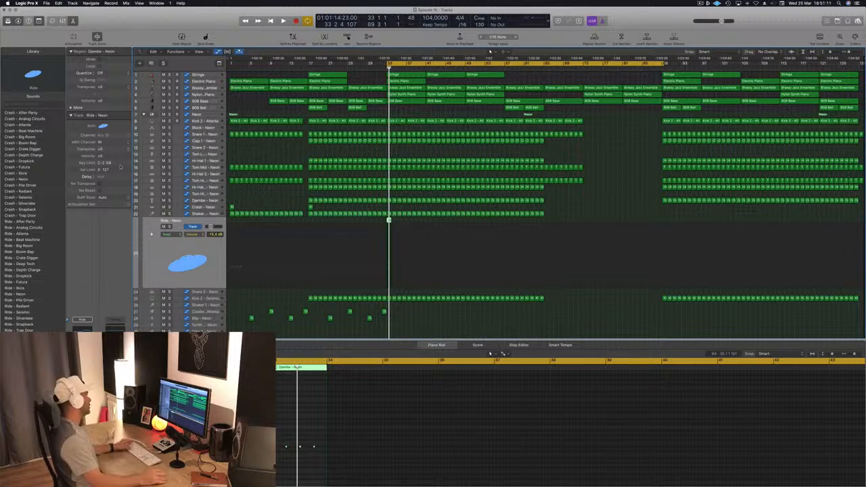
pyautogui.press('space')
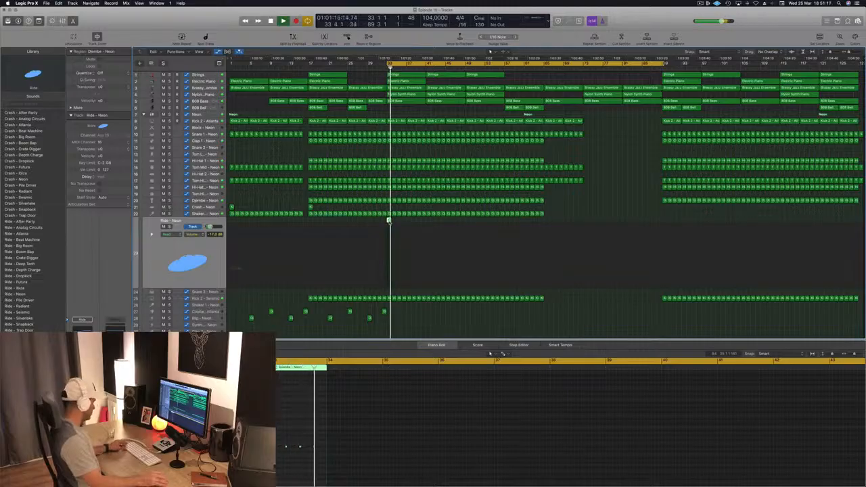
pyautogui.moveTo(389, 220); pyautogui.dragTo(469, 222)
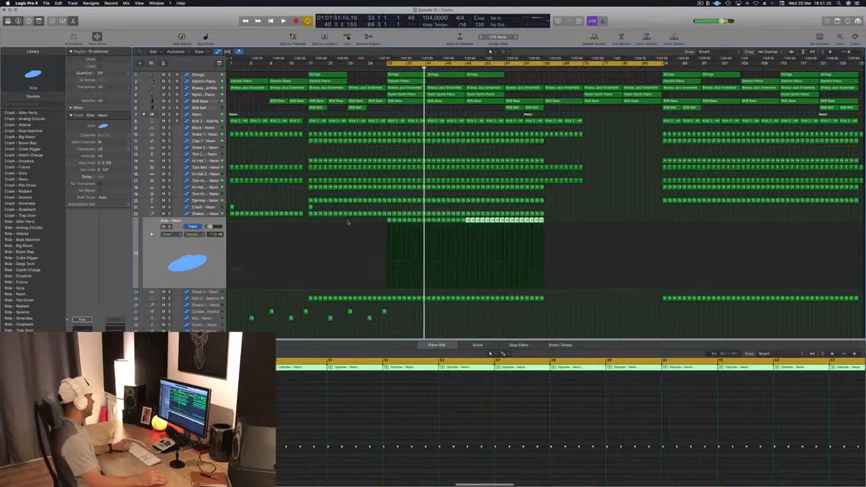
# Step: Audition the alternative Ride sounds from After Party through Ibiza during playback, finishing on Ride - Neon
pyautogui.press('space')
pyautogui.click(161, 271)
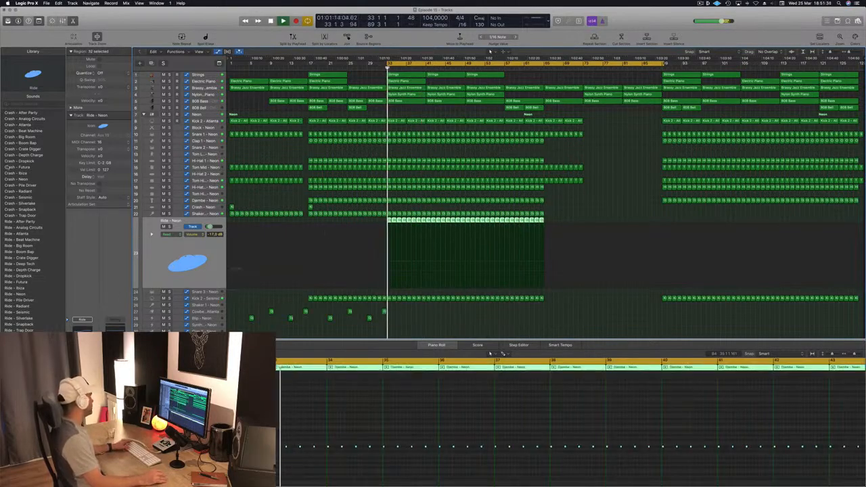
pyautogui.click(20, 222)
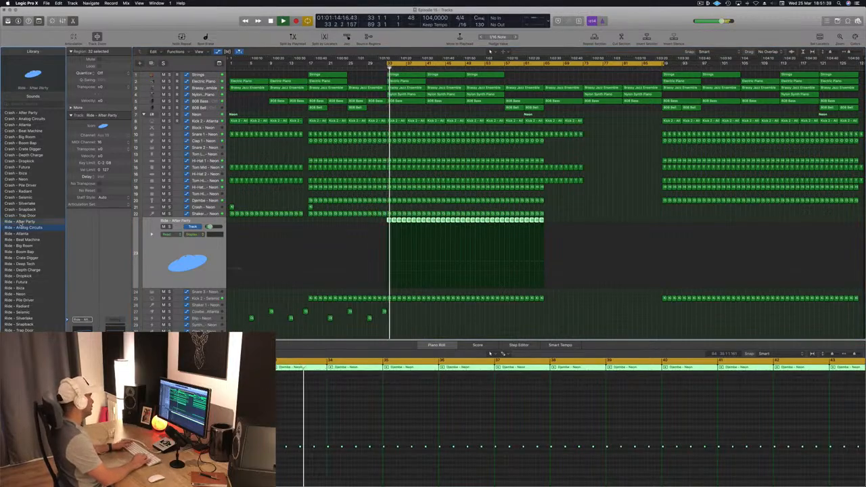
pyautogui.press('Down')
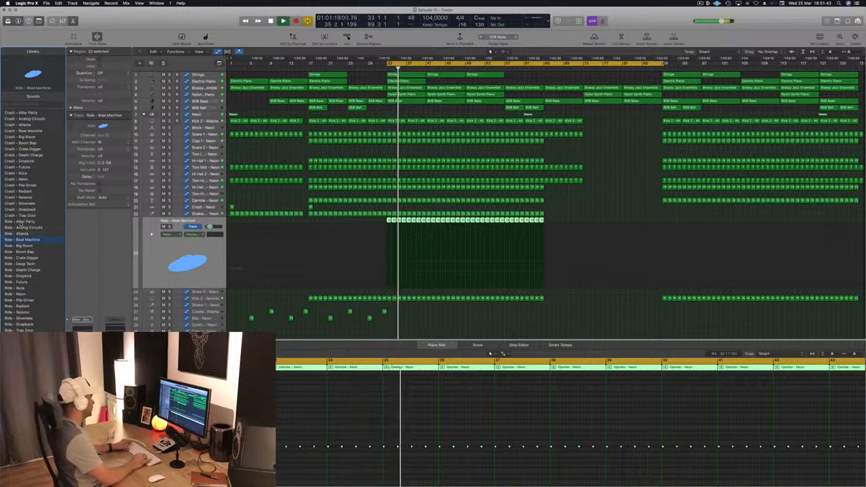
pyautogui.press('Down')
pyautogui.press('Down')
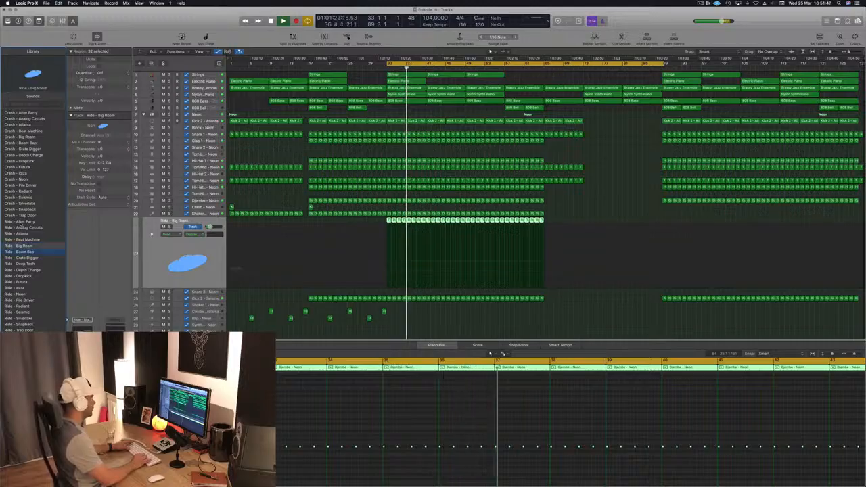
pyautogui.press('Down')
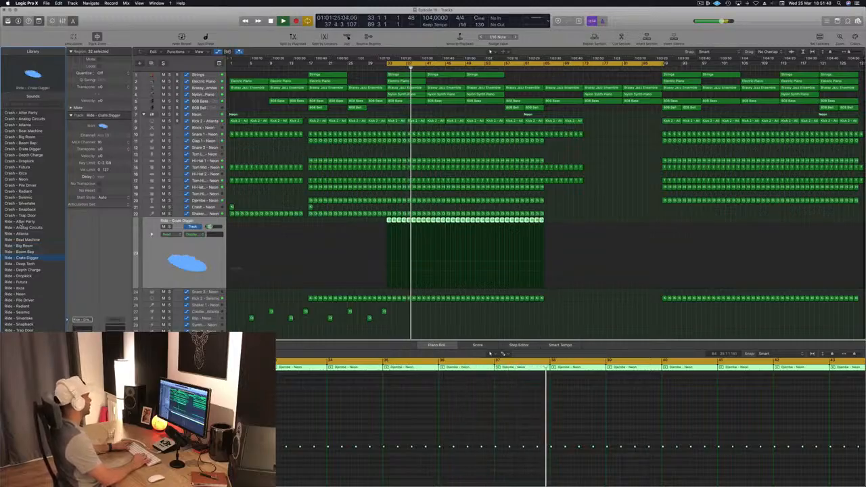
pyautogui.press('Down')
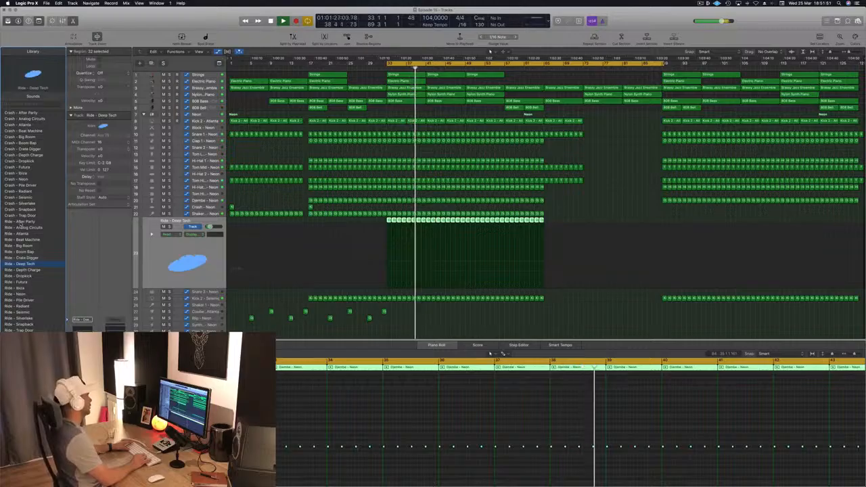
pyautogui.press('Down')
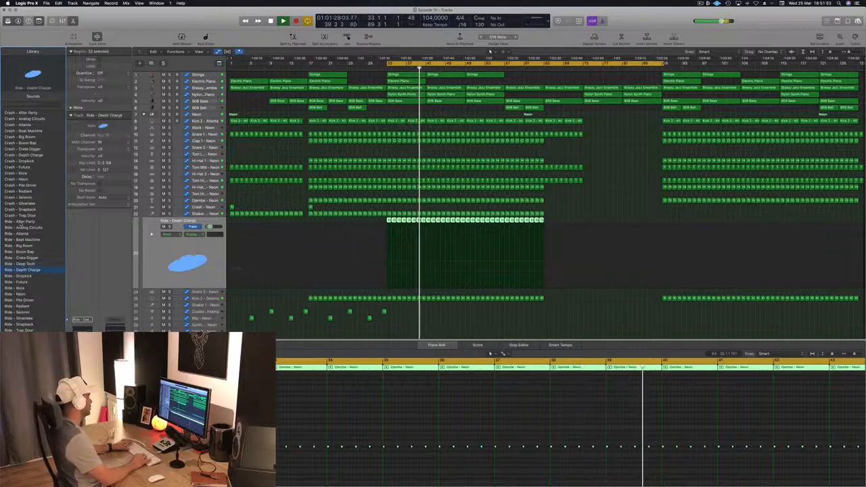
pyautogui.press('Down')
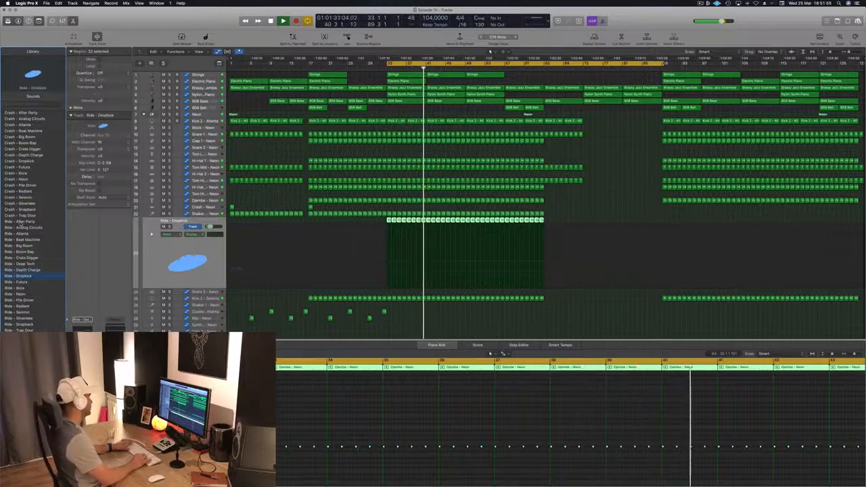
pyautogui.press('Down')
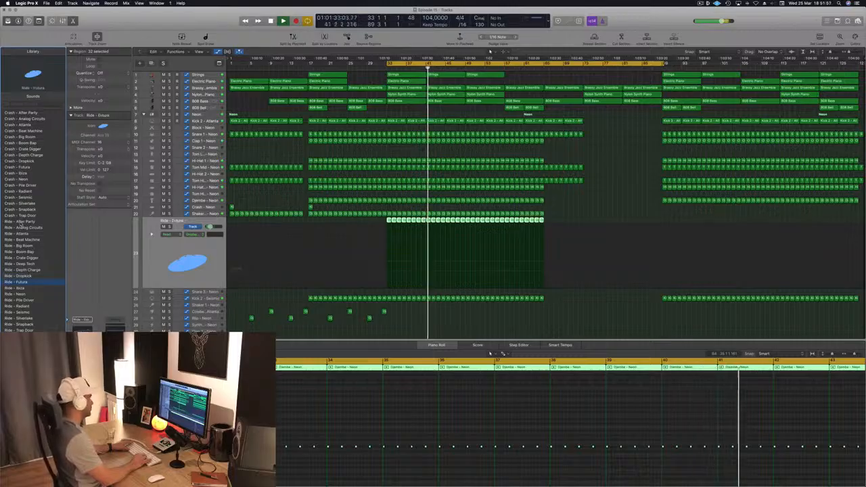
pyautogui.press('Down')
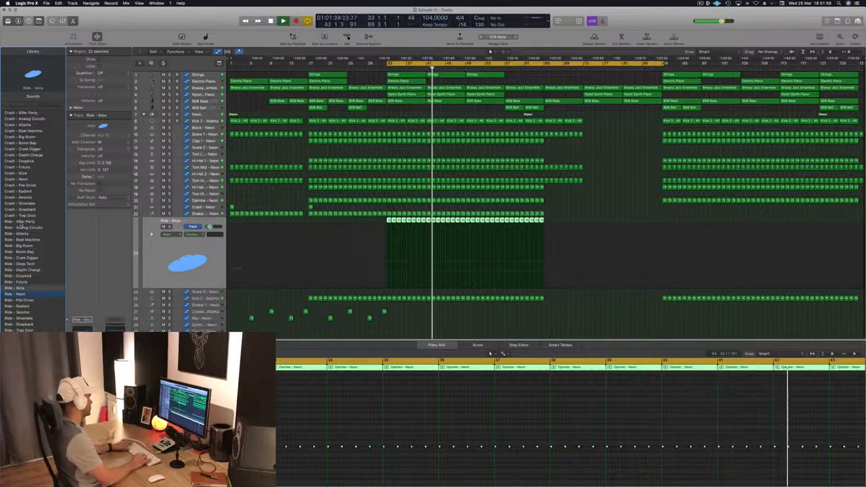
pyautogui.press('Down')
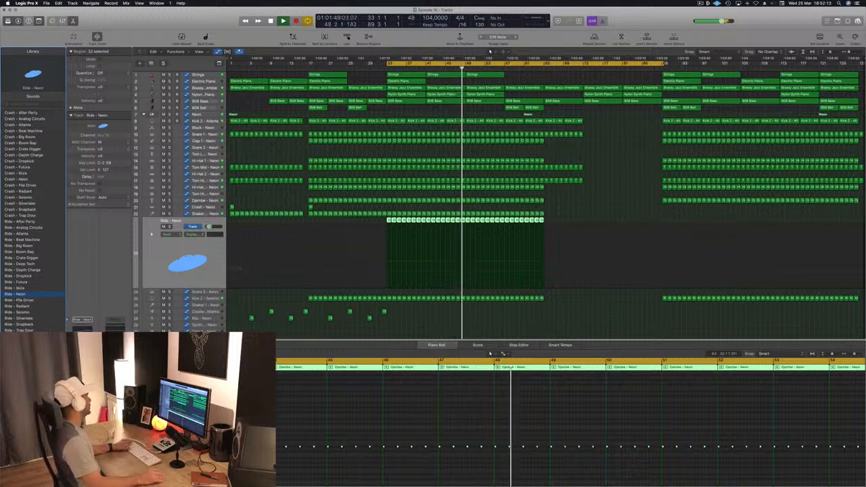
# Step: Audition the new ride part from bar 33 and around bar 56, and save the project
pyautogui.click(544, 320)
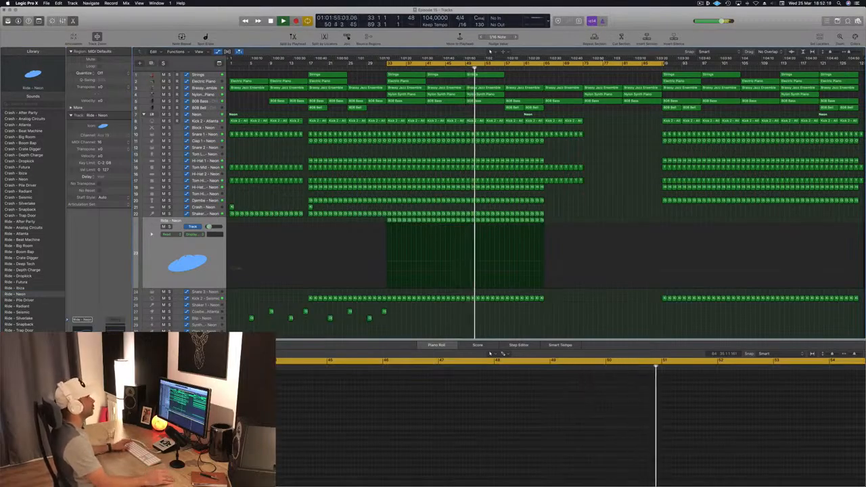
pyautogui.press('space')
pyautogui.press('space')
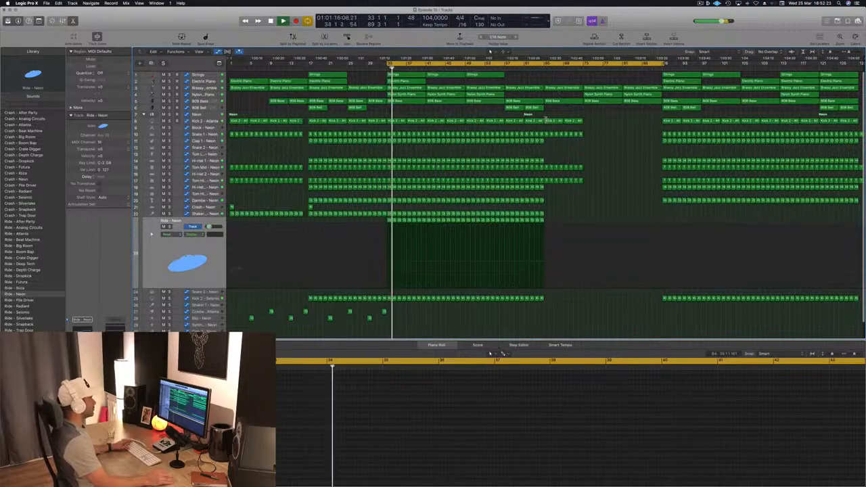
pyautogui.click(500, 67)
pyautogui.press('super+s')
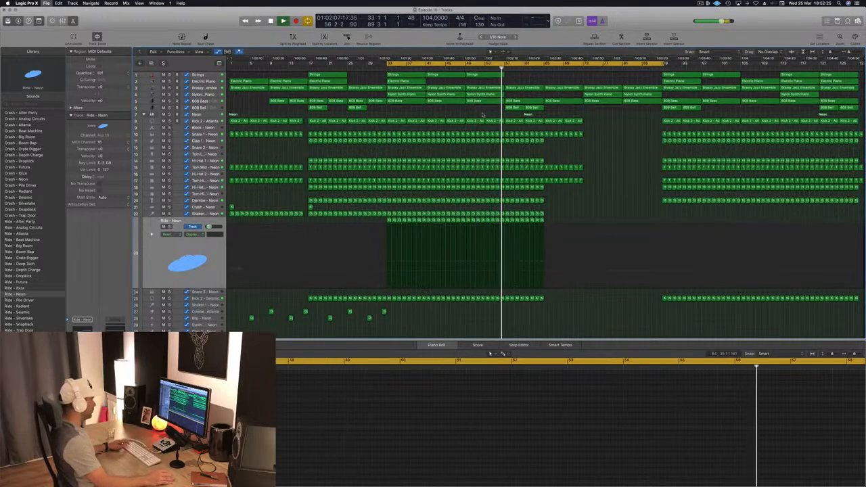
# Step: Delete the Shaker and Ride regions from bar 57 up to bar 65
pyautogui.scroll(-3, 564, 201)
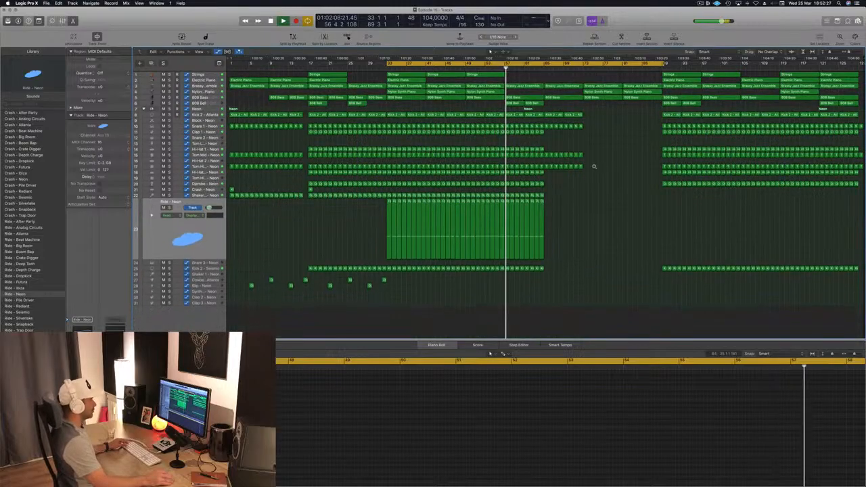
pyautogui.scroll(-3, 594, 166)
pyautogui.scroll(4, 583, 194)
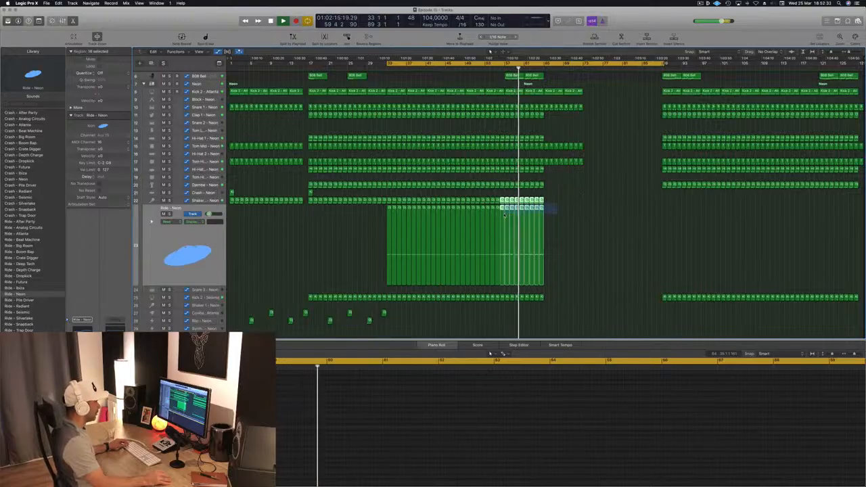
pyautogui.click(561, 208)
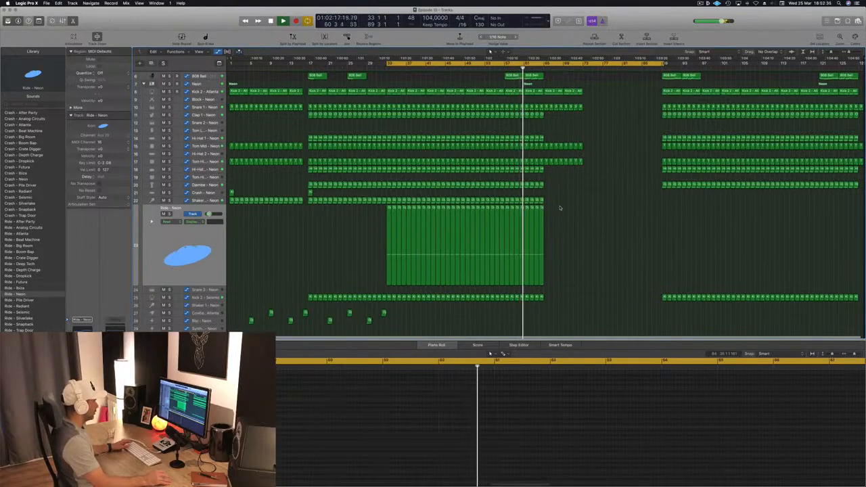
pyautogui.moveTo(526, 208); pyautogui.dragTo(506, 214)
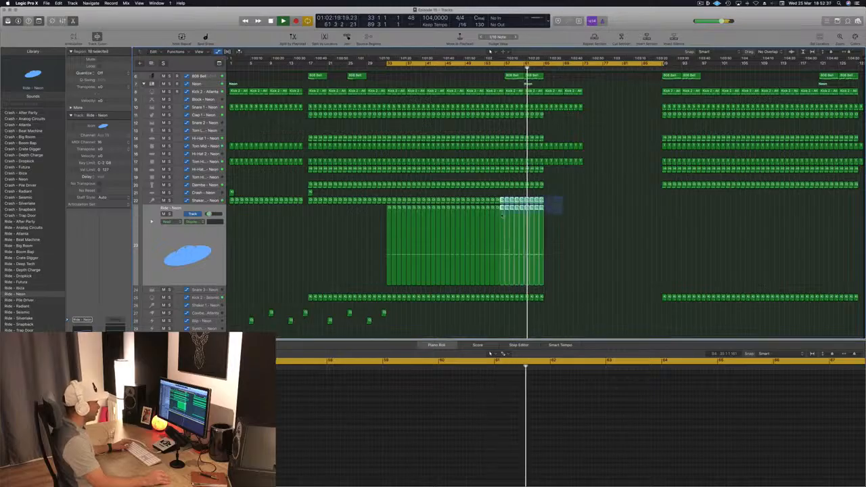
pyautogui.press('Delete')
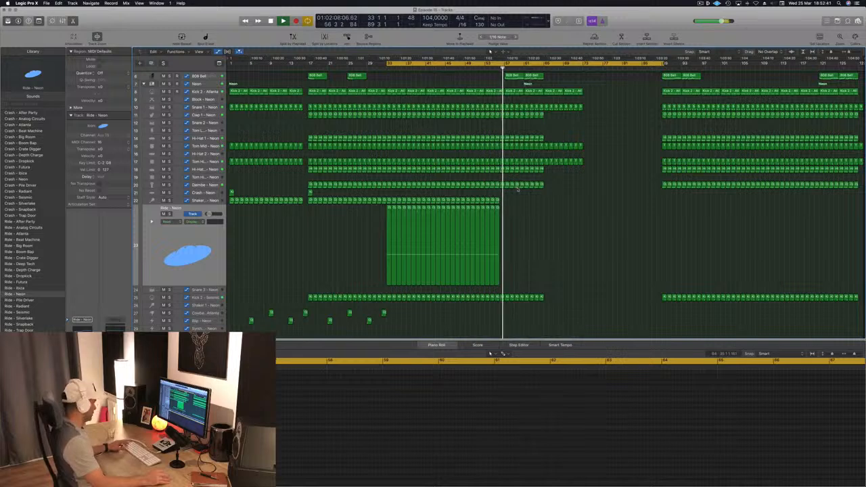
pyautogui.press('super+z')
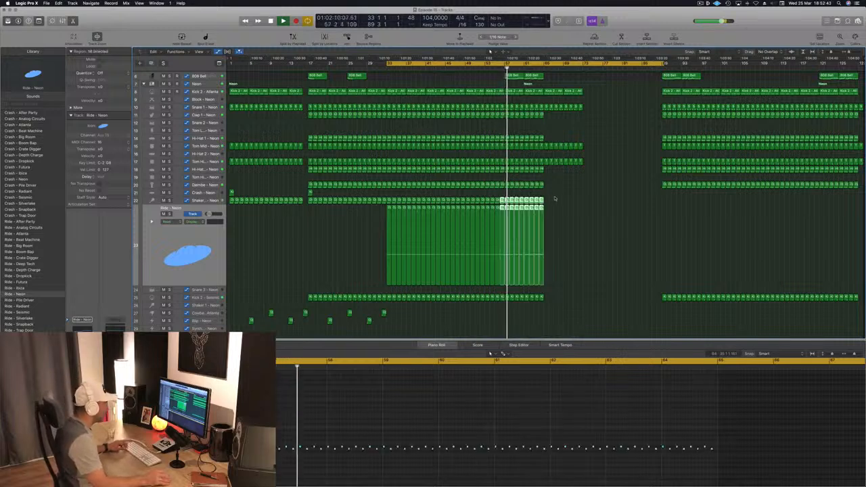
pyautogui.press('Delete')
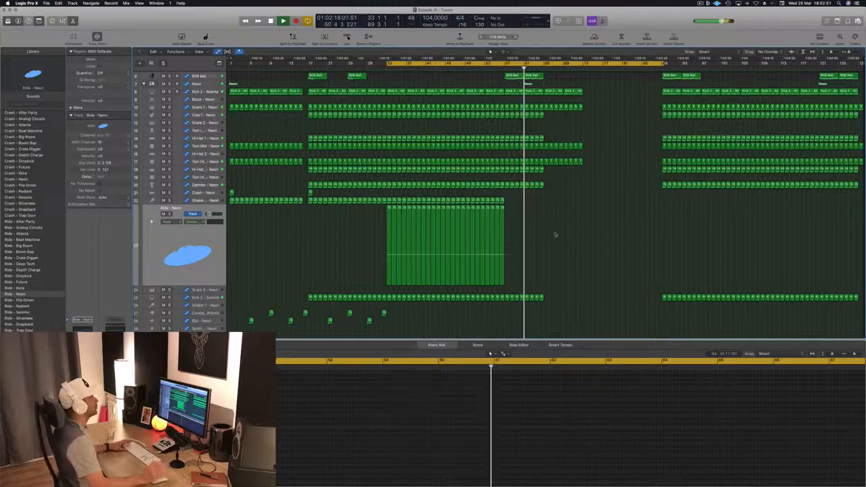
# Step: Add a Brassy Jazz Ensemble filter automation point of about 1730 Hz at bar 81 and delete the peak just before bar 89
pyautogui.scroll(4, 555, 235)
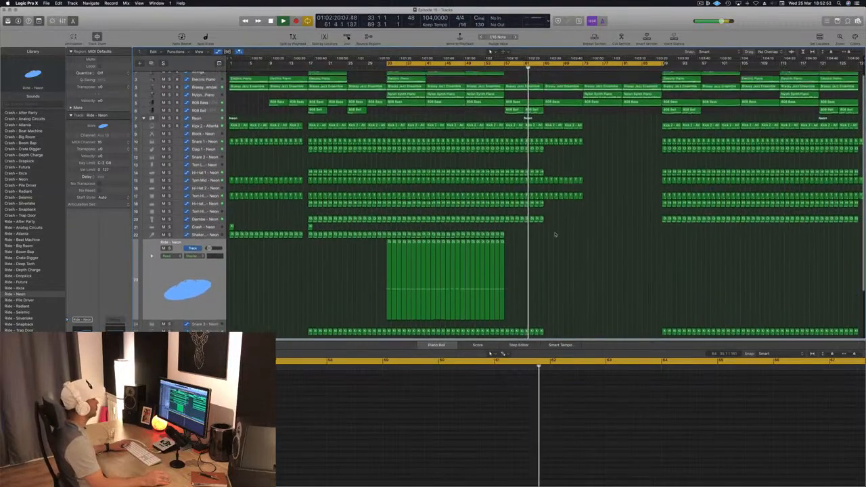
pyautogui.scroll(2, 555, 234)
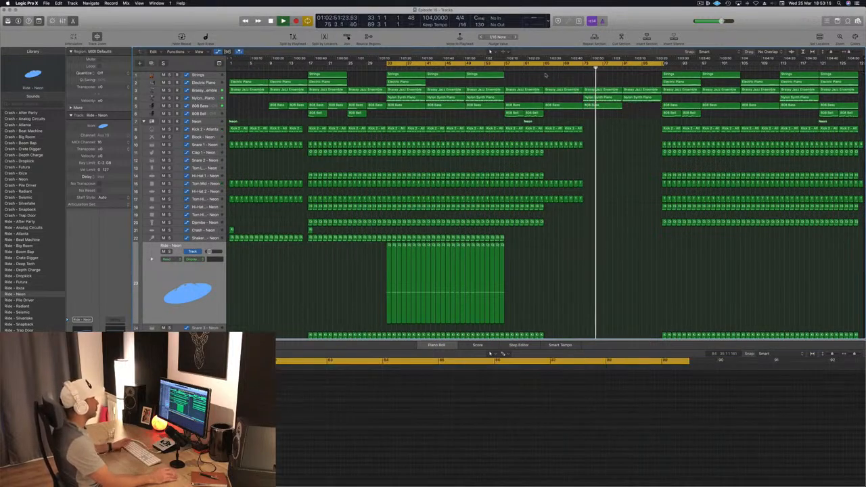
pyautogui.click(214, 91)
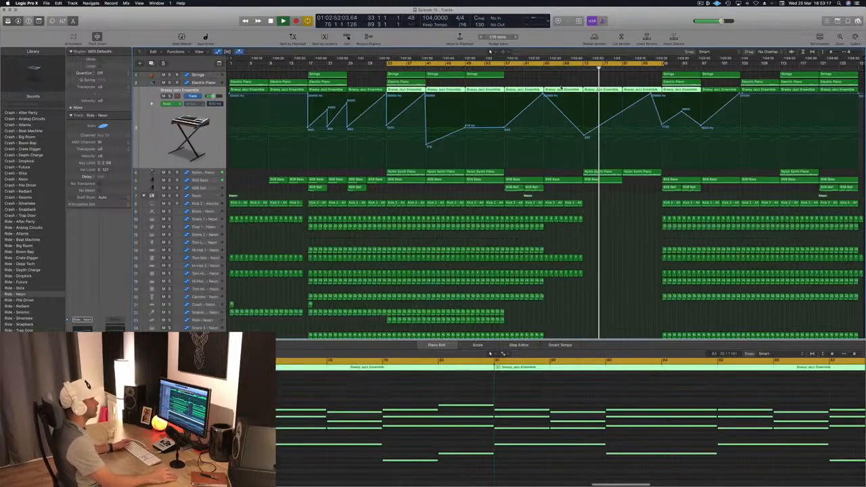
pyautogui.click(623, 113)
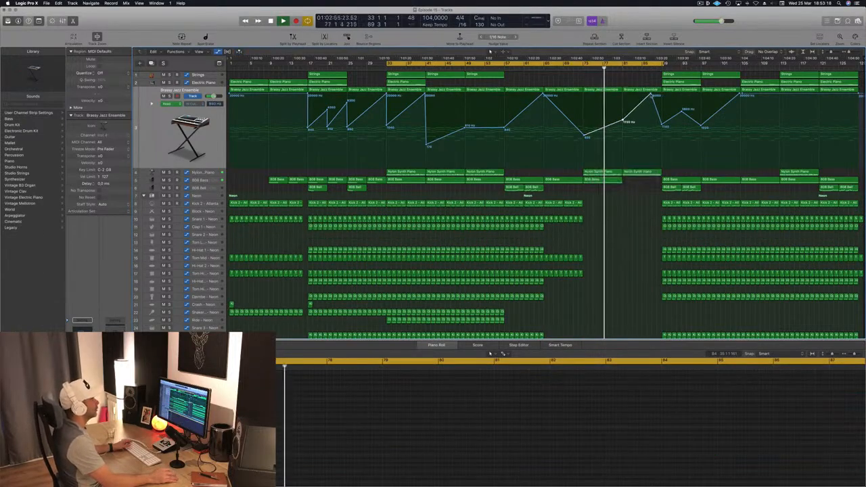
pyautogui.click(651, 94)
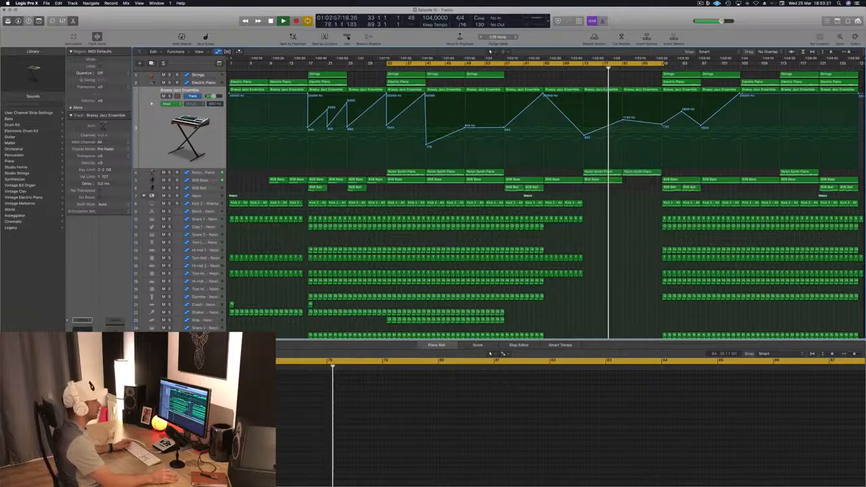
# Step: Copy the four Cowbell and Blip regions between bars 21 and 33 so that the copies start at bar 81
pyautogui.scroll(-3, 267, 305)
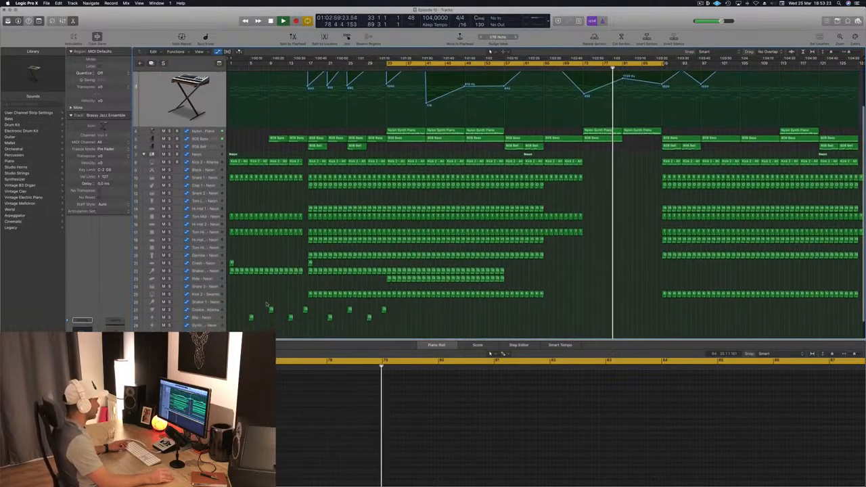
pyautogui.scroll(-1, 267, 305)
pyautogui.click(329, 315)
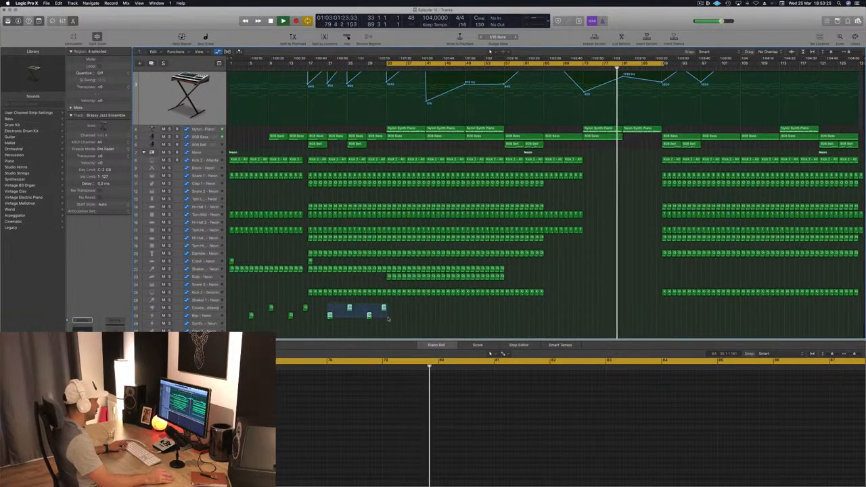
pyautogui.moveTo(329, 316); pyautogui.dragTo(633, 318)
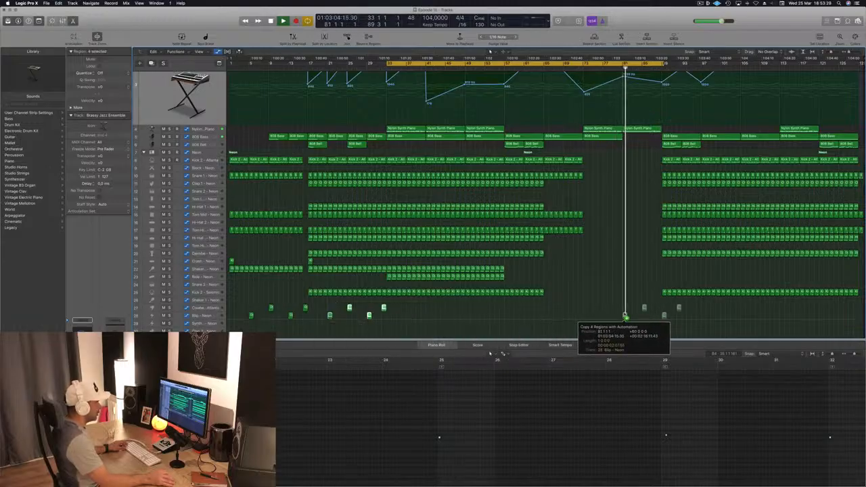
pyautogui.moveTo(628, 316); pyautogui.dragTo(628, 316)
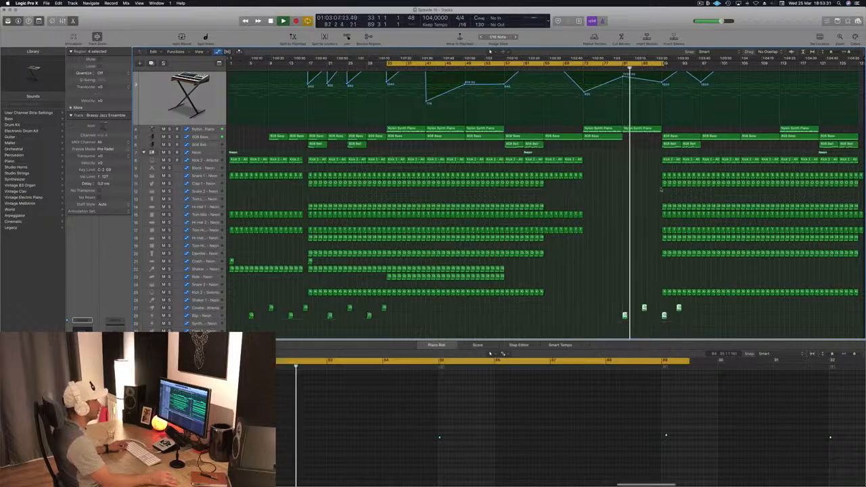
# Step: Delete the copied Blip region at bar 81 and move the Cowbell region from bar 85 to bar 81
pyautogui.click(614, 69)
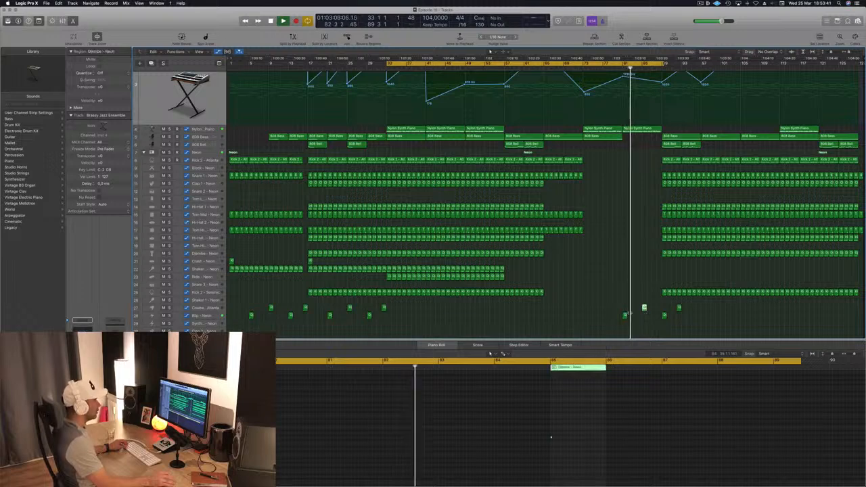
pyautogui.press('Delete')
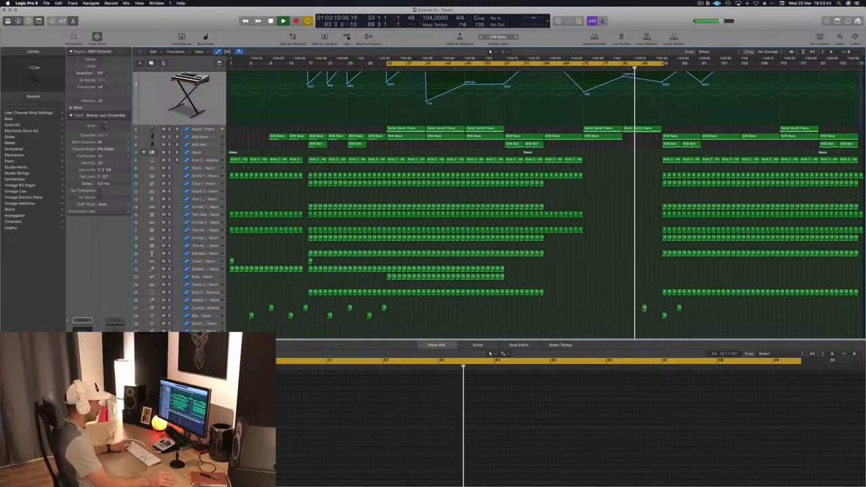
pyautogui.moveTo(645, 309); pyautogui.dragTo(624, 309)
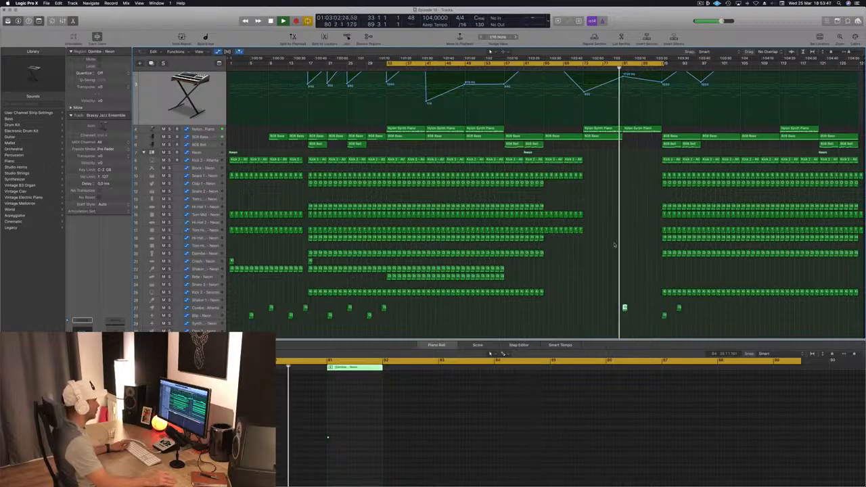
pyautogui.click(592, 258)
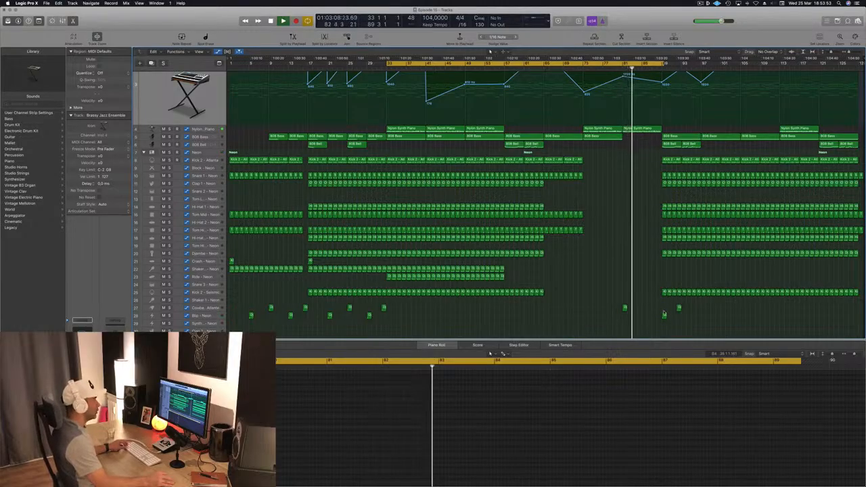
# Step: Delete the remaining copied Blip and Cowbell regions between bars 89 and 93
pyautogui.moveTo(674, 319); pyautogui.dragTo(683, 320)
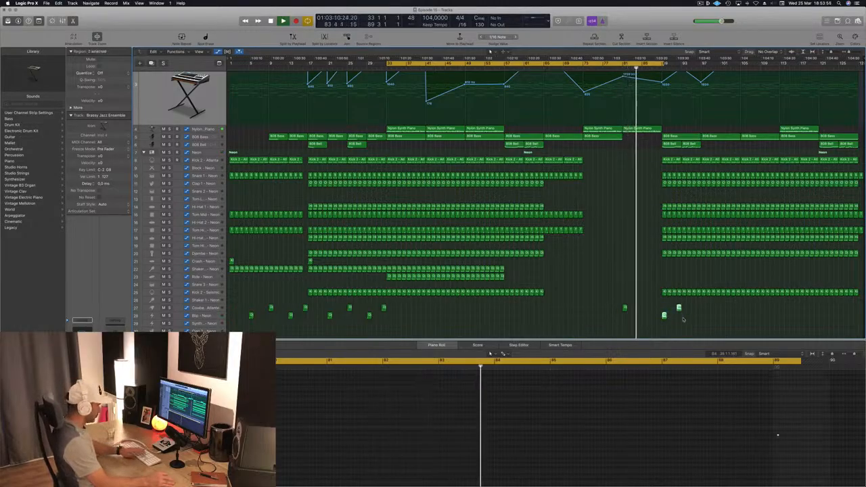
pyautogui.press('Delete')
pyautogui.scroll(5, 628, 203)
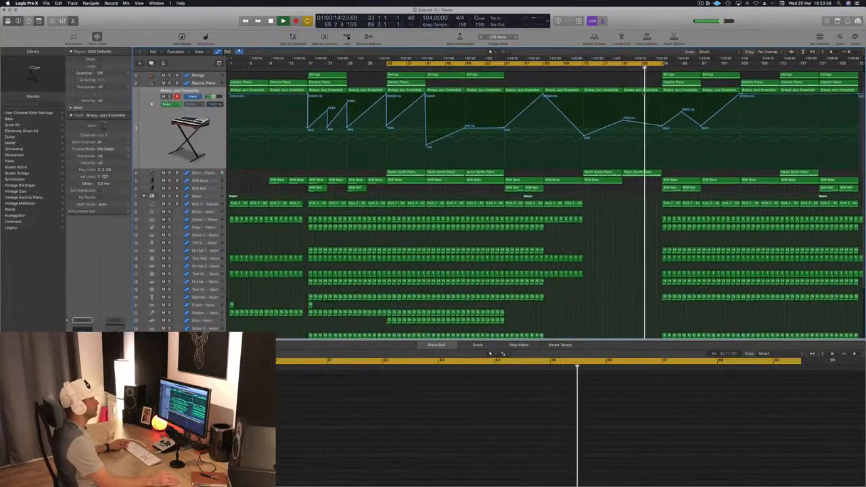
# Step: Play from bar 73 and delete all Neon drum regions from bar 89 up to bar 105
pyautogui.click(582, 68)
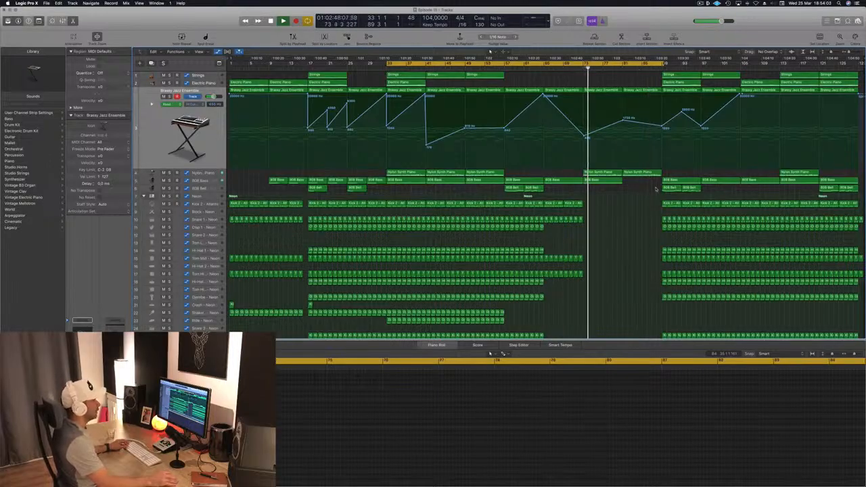
pyautogui.scroll(-4, 650, 215)
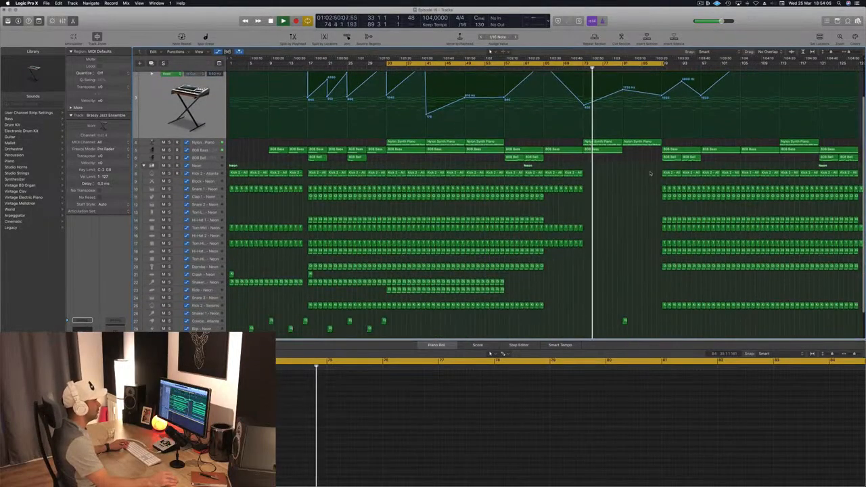
pyautogui.moveTo(652, 169); pyautogui.dragTo(742, 310)
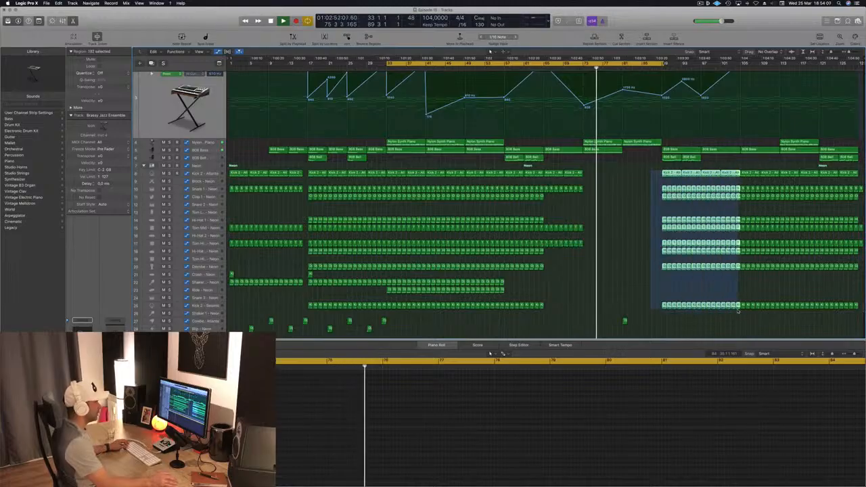
pyautogui.press('Delete')
pyautogui.scroll(4, 706, 254)
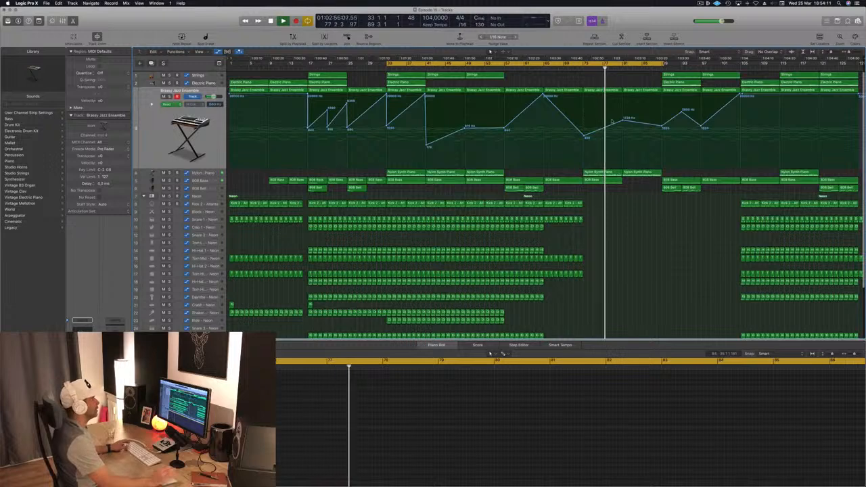
# Step: Extend the cycle range to just past bar 105 and delete the Strings, Electric Piano and 808 Bass regions at bar 89
pyautogui.click(642, 69)
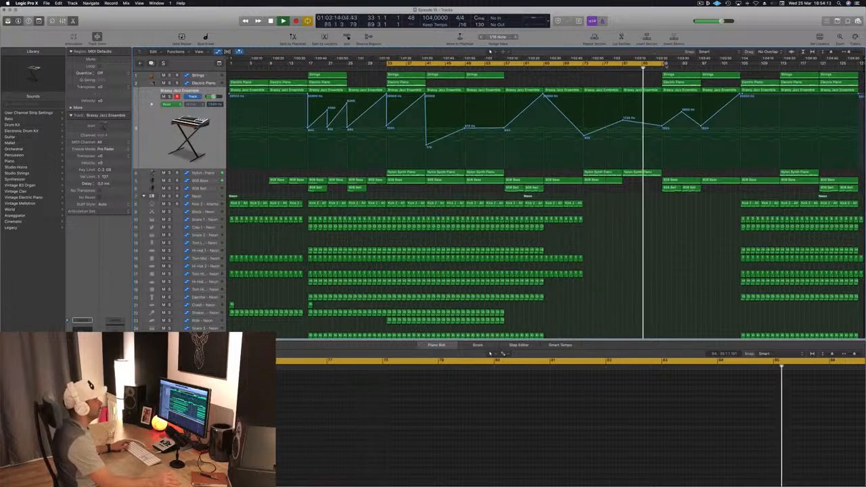
pyautogui.moveTo(662, 64); pyautogui.dragTo(747, 65)
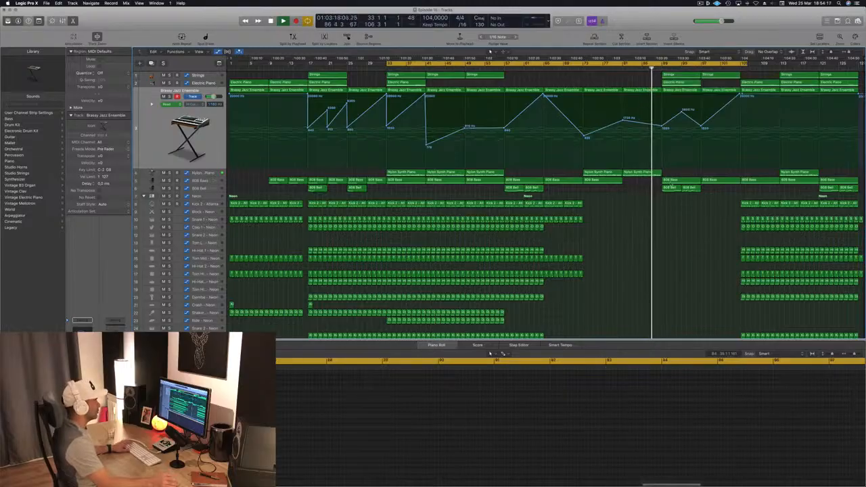
pyautogui.click(677, 179)
pyautogui.press('Delete')
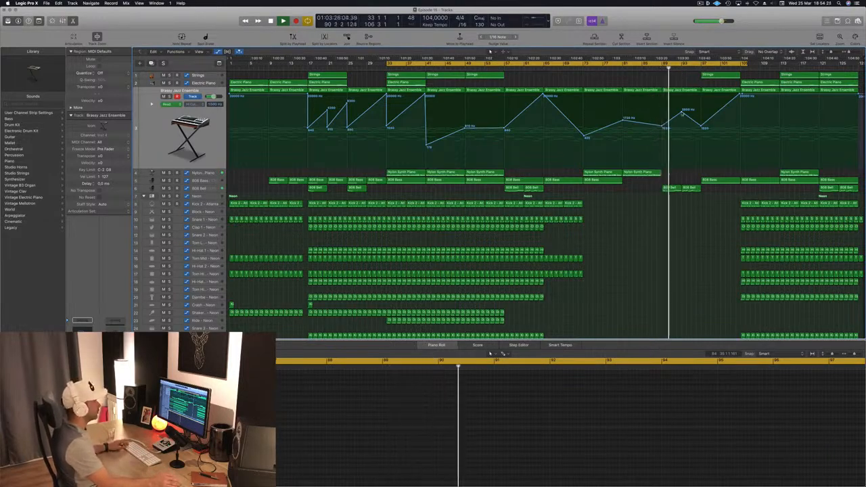
# Step: Lower the Brassy Jazz Ensemble filter point at bar 93 to about 1740 Hz and raise the bar 97 point above it
pyautogui.moveTo(683, 112); pyautogui.dragTo(684, 120)
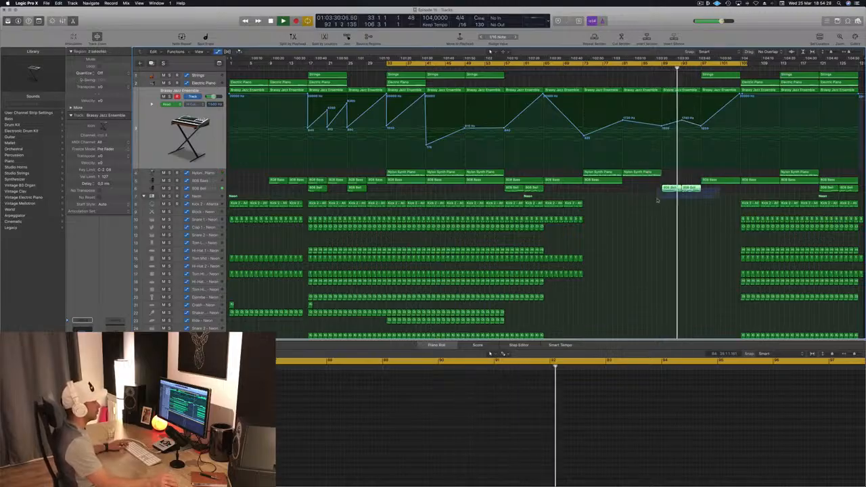
pyautogui.moveTo(658, 200); pyautogui.dragTo(658, 203)
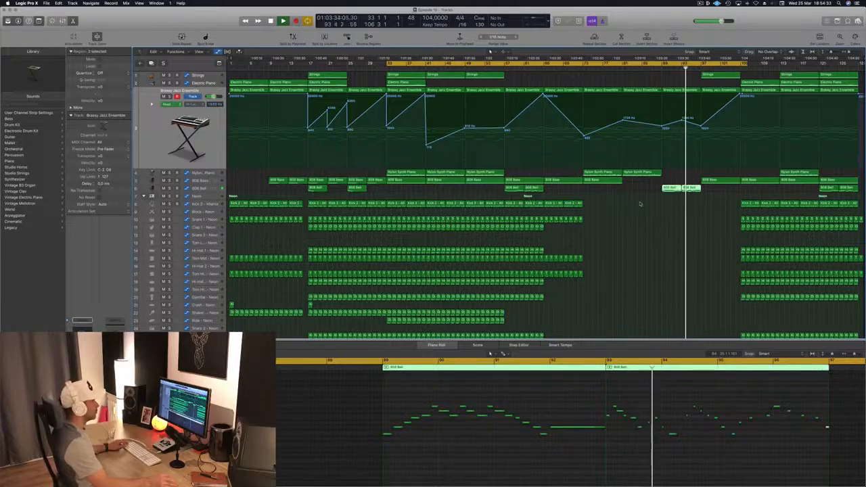
pyautogui.moveTo(701, 127); pyautogui.dragTo(701, 120)
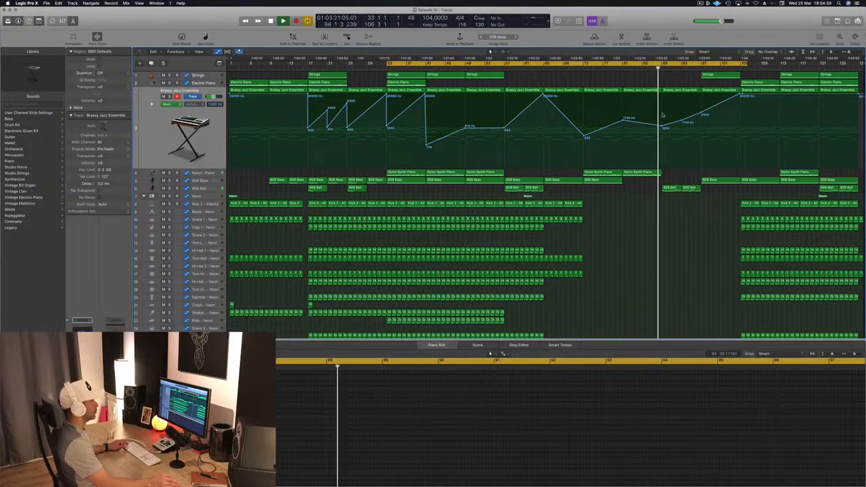
# Step: Copy the 808 Bass region from bar 97 to bar 89 and audition the section
pyautogui.moveTo(710, 181); pyautogui.dragTo(682, 184)
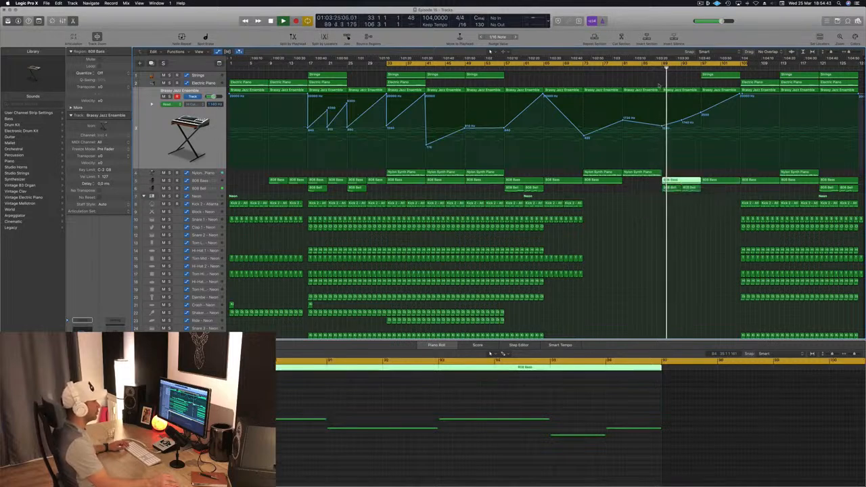
pyautogui.click(647, 276)
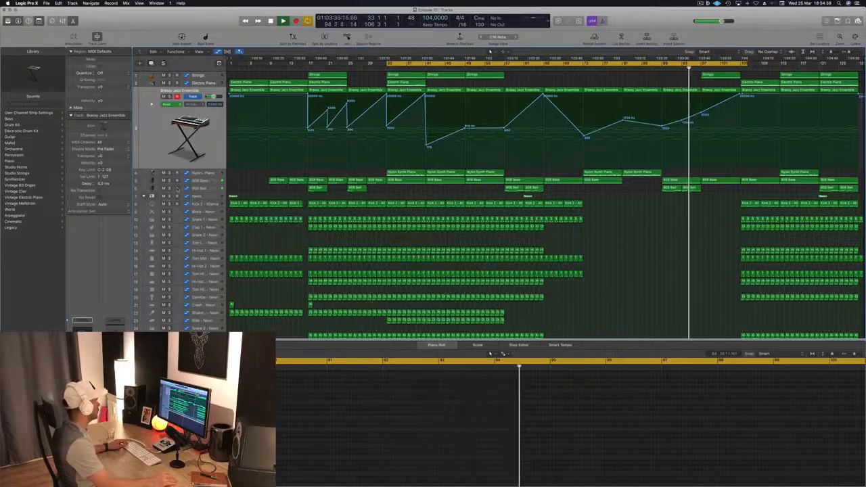
# Step: Audition the 808 Bell track in solo, unsolo it and play the full mix from bar 89
pyautogui.hotkey('ctrl', 's')
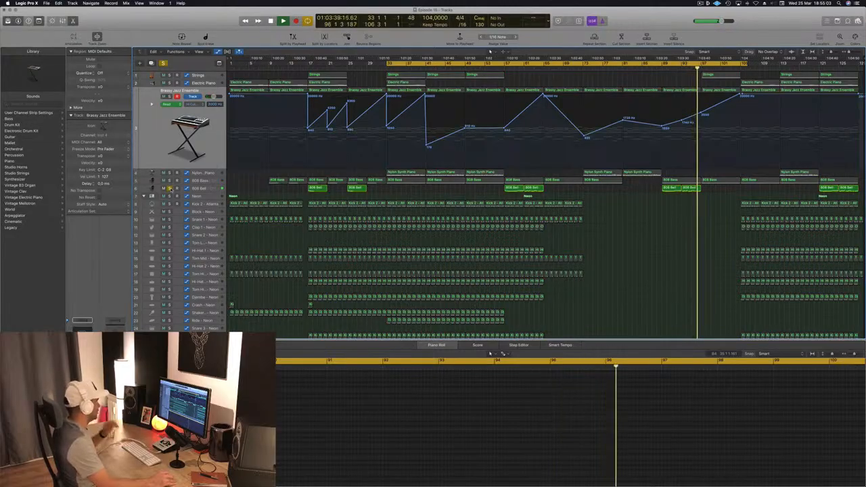
pyautogui.click(199, 188)
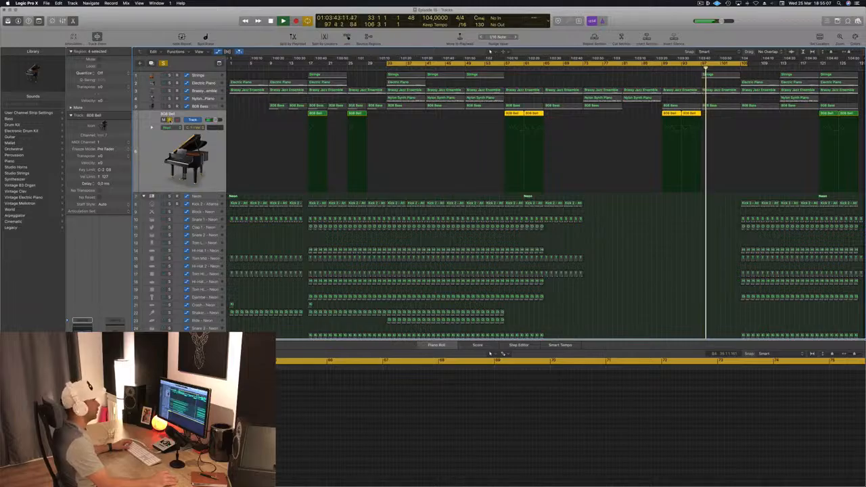
pyautogui.press('s')
pyautogui.click(661, 68)
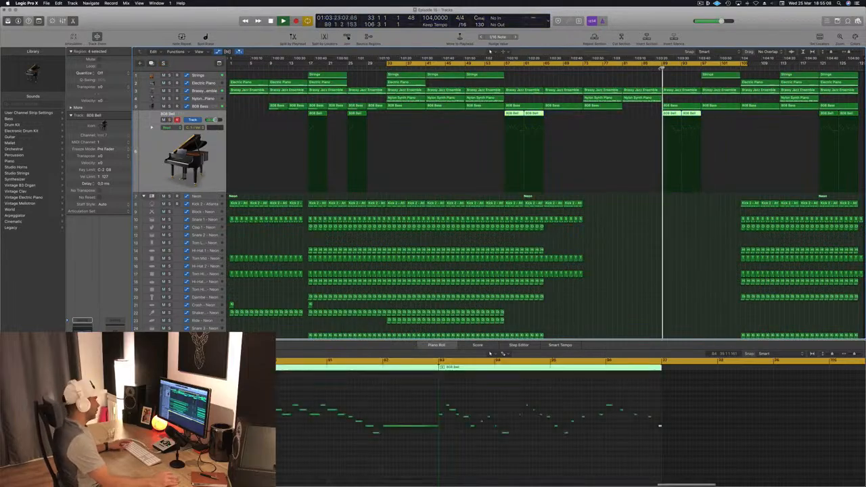
# Step: Reduce the track heights to fit all tracks in view and close the lower editor pane
pyautogui.press('super+Up')
pyautogui.press('super+Up')
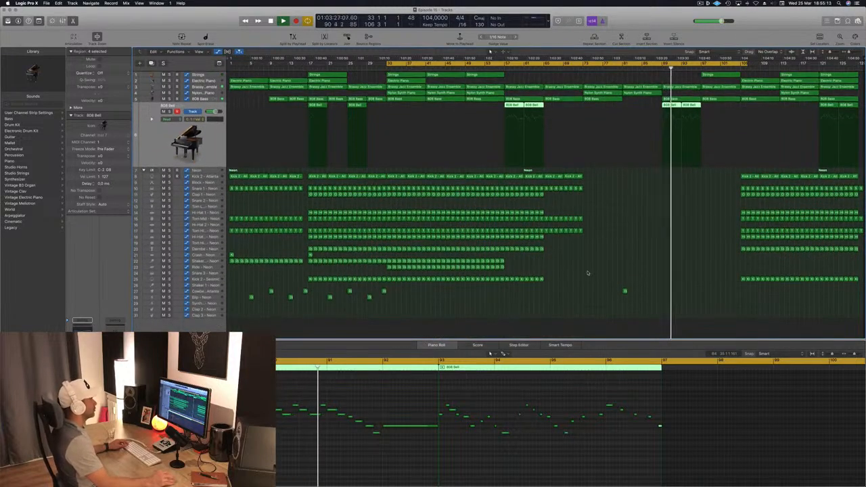
pyautogui.press('super+Down')
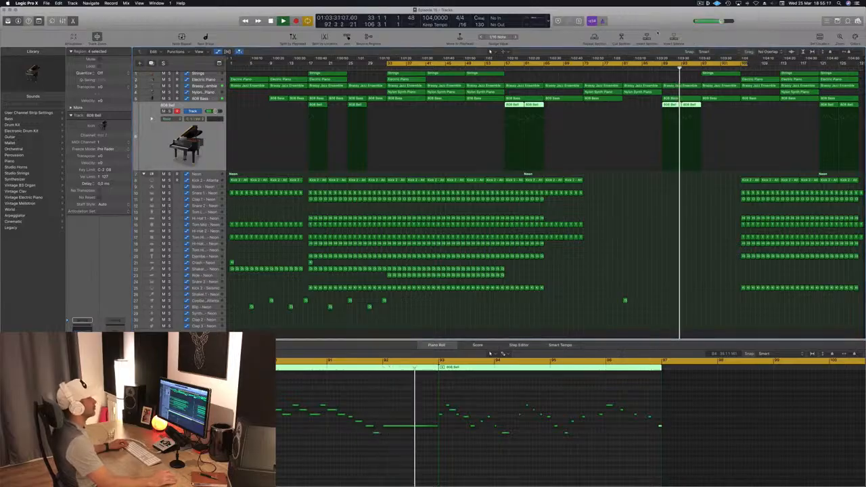
pyautogui.click(578, 283)
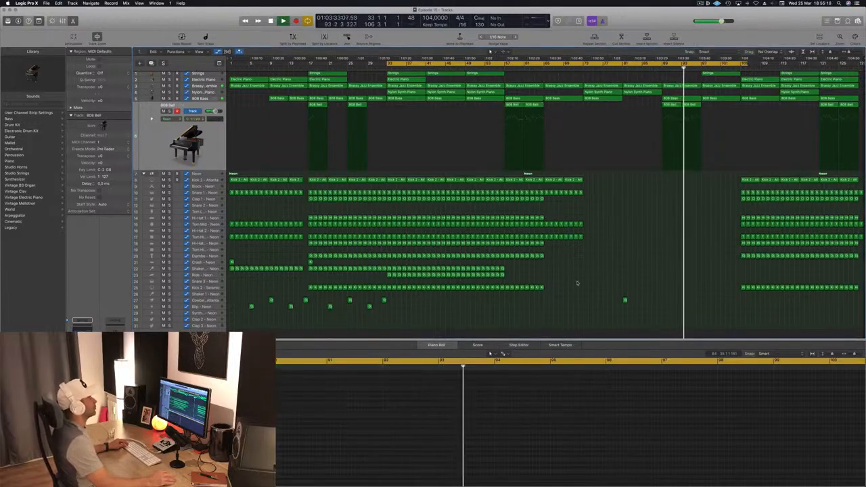
pyautogui.scroll(1, 578, 282)
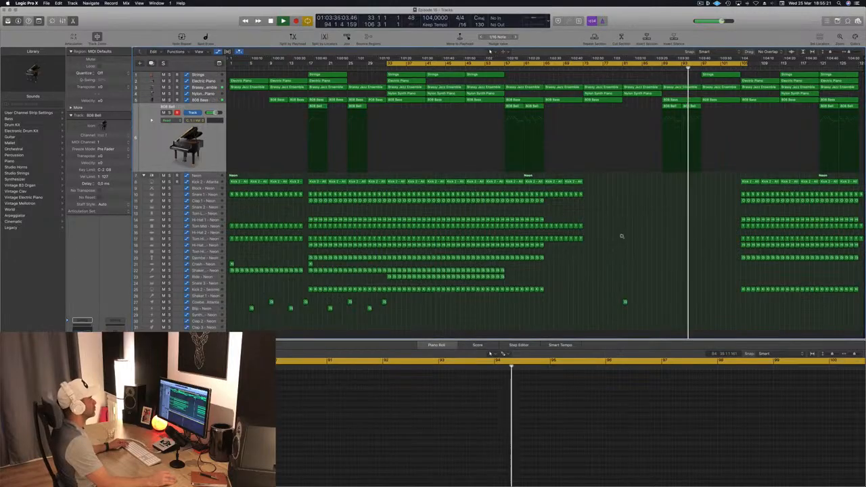
pyautogui.scroll(1, 621, 237)
pyautogui.scroll(-3, 623, 252)
pyautogui.scroll(3, 623, 253)
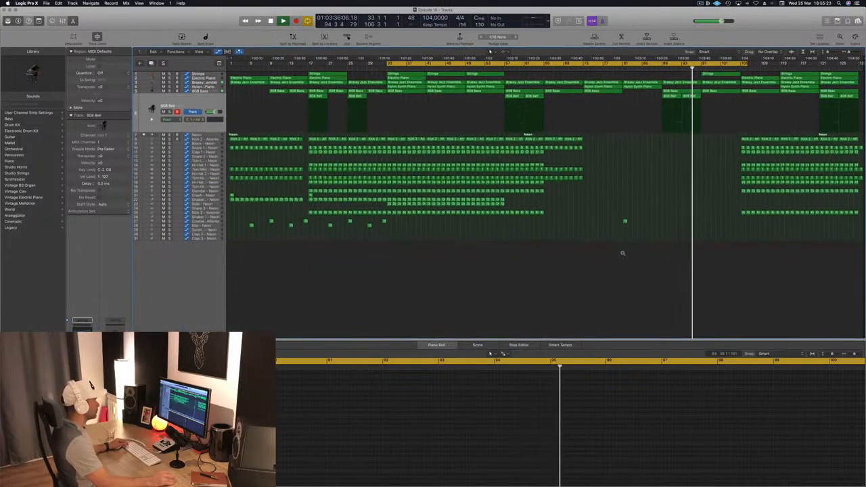
pyautogui.press('x')
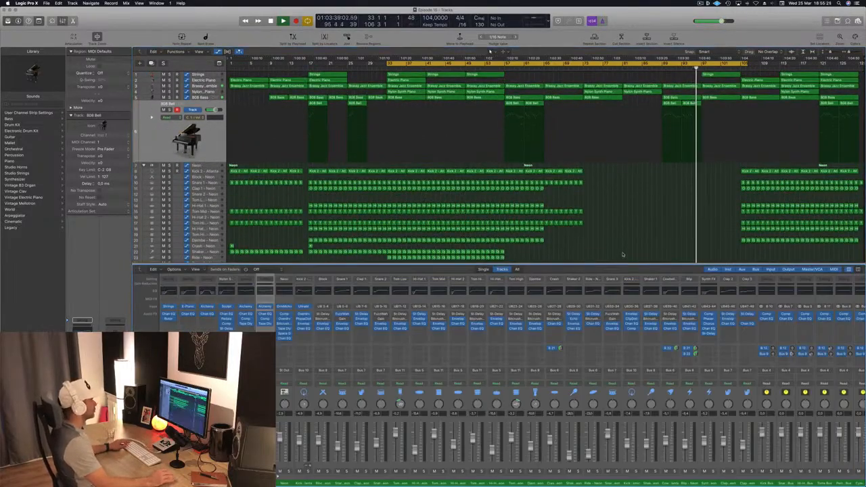
pyautogui.press('x')
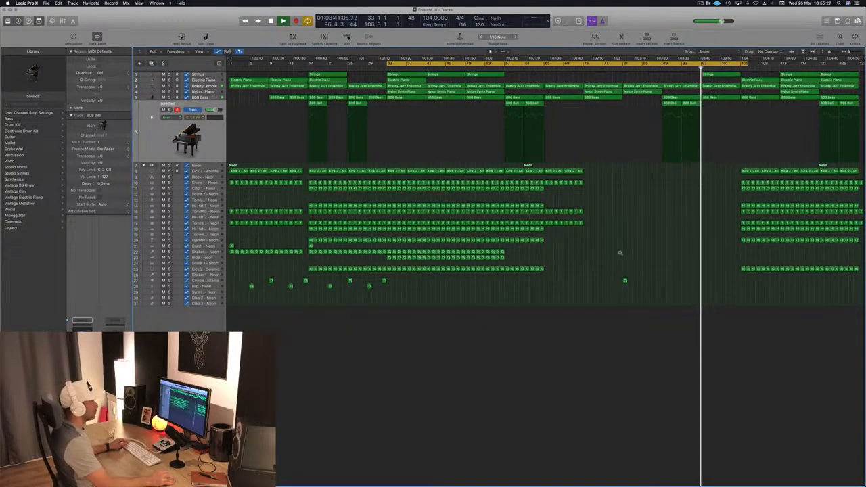
# Step: Copy the Nylon Synth Piano region from bar 113 to bar 97
pyautogui.scroll(-1, 620, 253)
pyautogui.scroll(4, 643, 237)
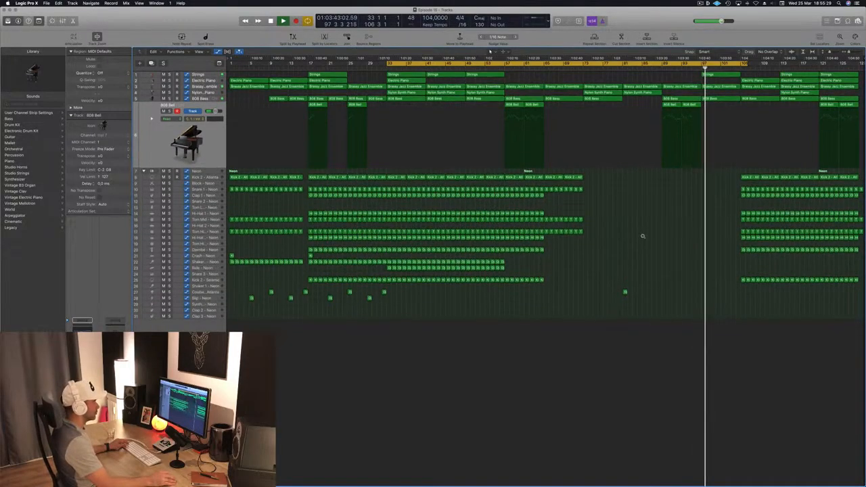
pyautogui.scroll(1, 643, 236)
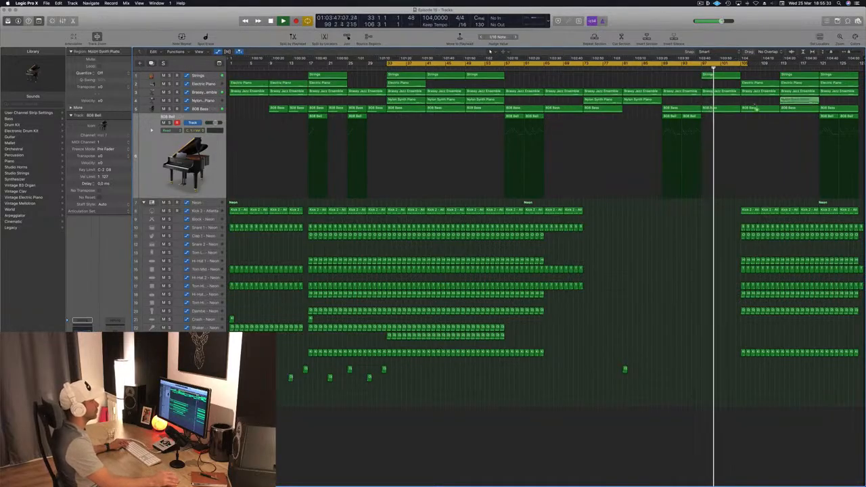
pyautogui.moveTo(756, 107); pyautogui.dragTo(717, 103)
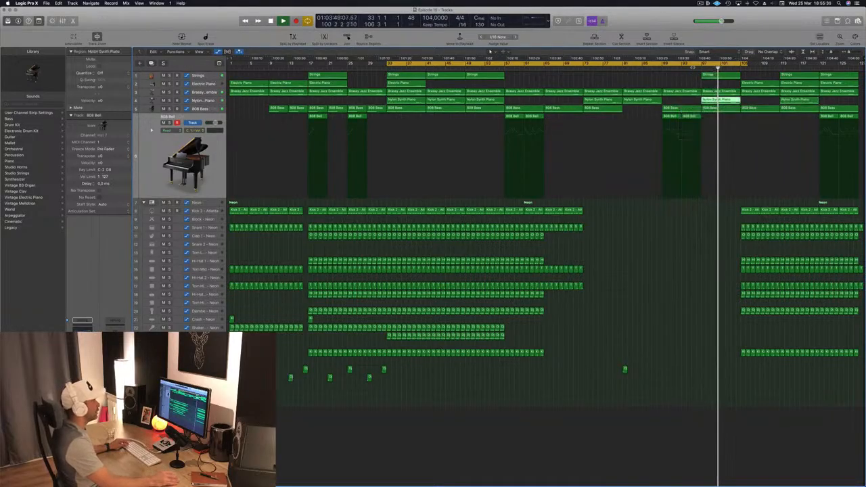
# Step: Remove the Strings region at bar 97 and audition the section from bar 89 and around bar 97
pyautogui.click(662, 69)
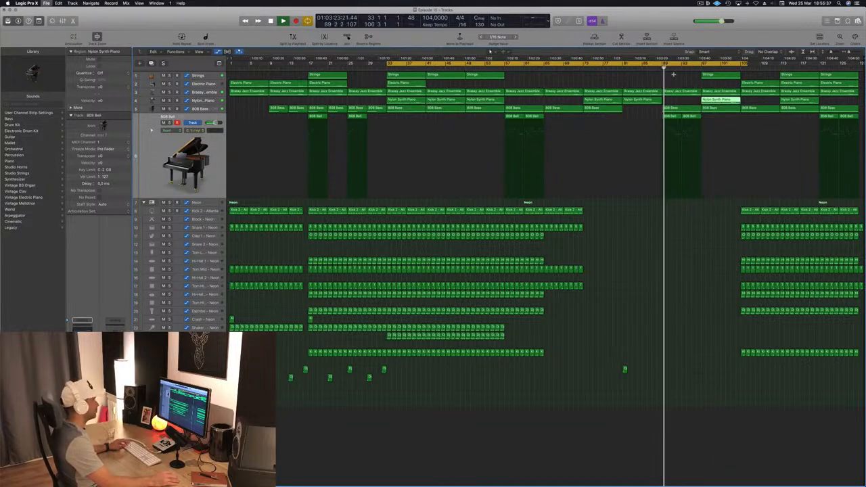
pyautogui.click(696, 69)
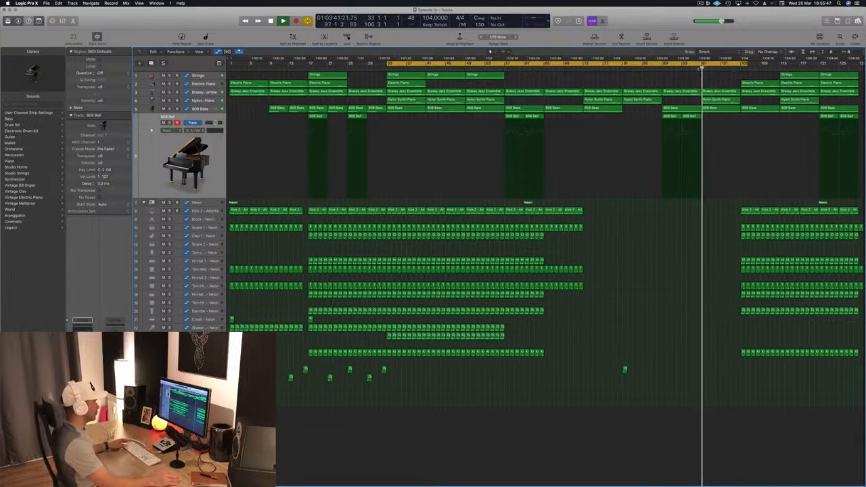
pyautogui.click(697, 68)
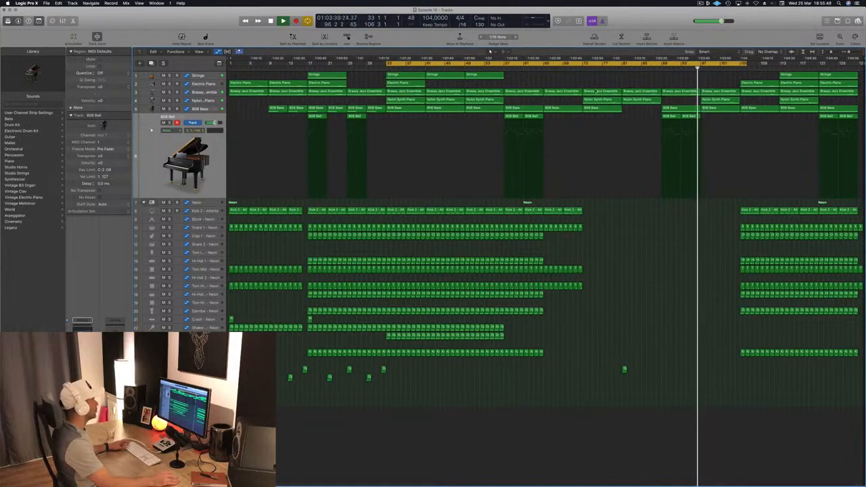
# Step: Raise the Brassy Jazz Ensemble filter automation point at bar 97 to 20000 Hz and remove the point at bar 93
pyautogui.click(216, 93)
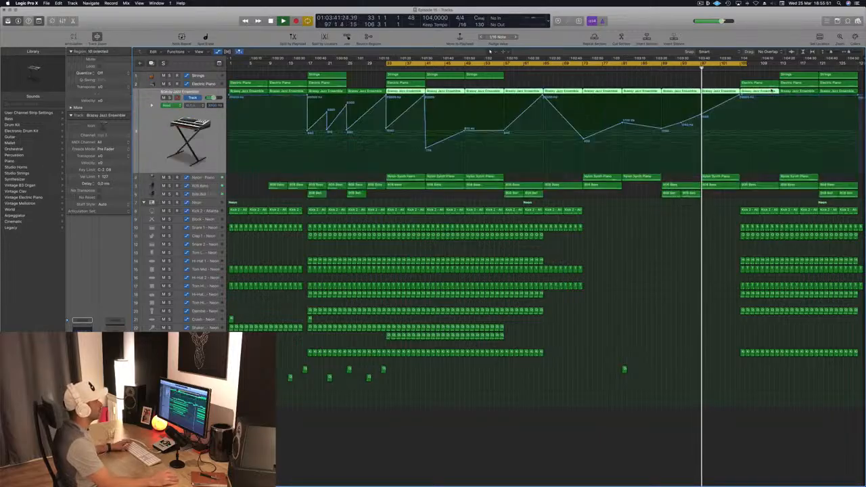
pyautogui.moveTo(701, 116); pyautogui.dragTo(701, 91)
pyautogui.click(655, 70)
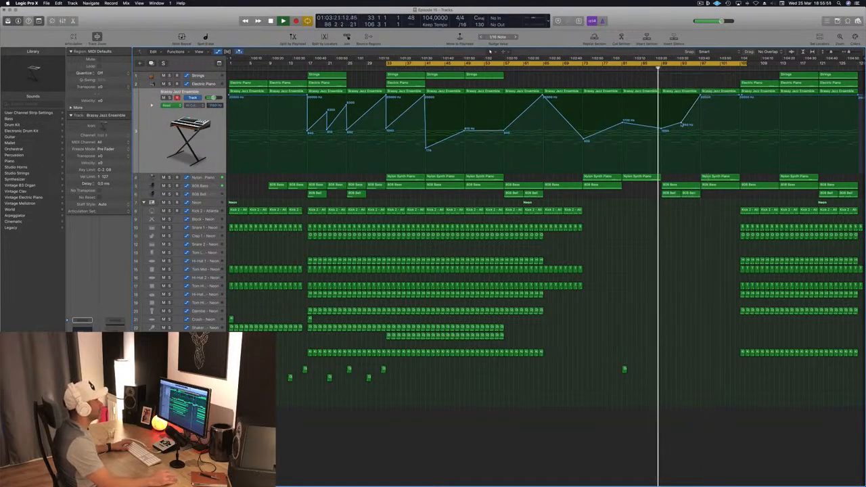
pyautogui.click(681, 123)
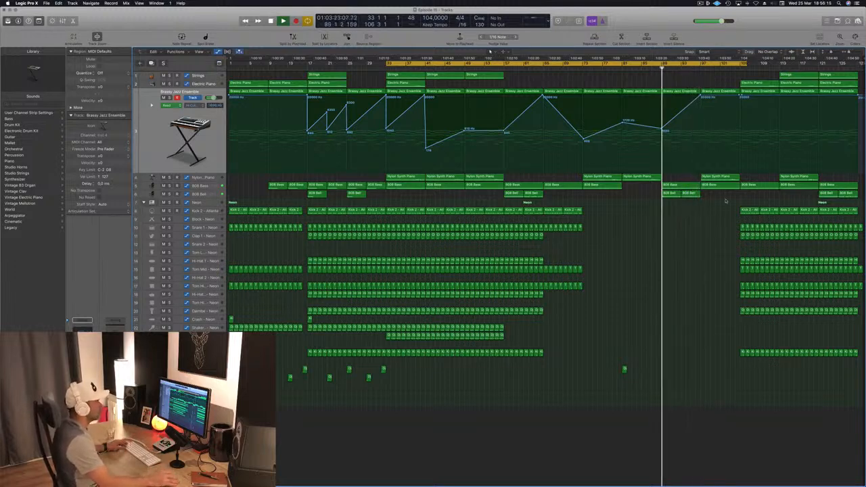
# Step: Copy the Kick 2 and Snare 1 regions into bars 97 to 105, leaving bar 104 empty on both tracks
pyautogui.moveTo(685, 215); pyautogui.dragTo(671, 215)
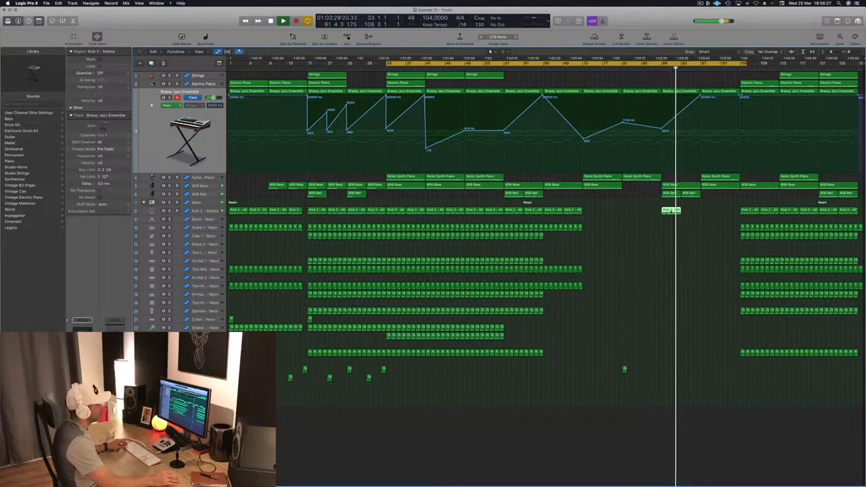
pyautogui.press('Delete')
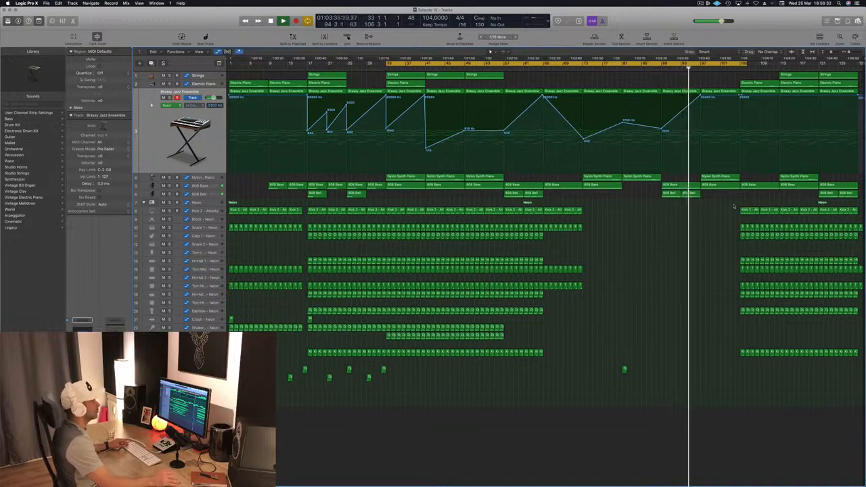
pyautogui.moveTo(736, 207); pyautogui.dragTo(714, 214)
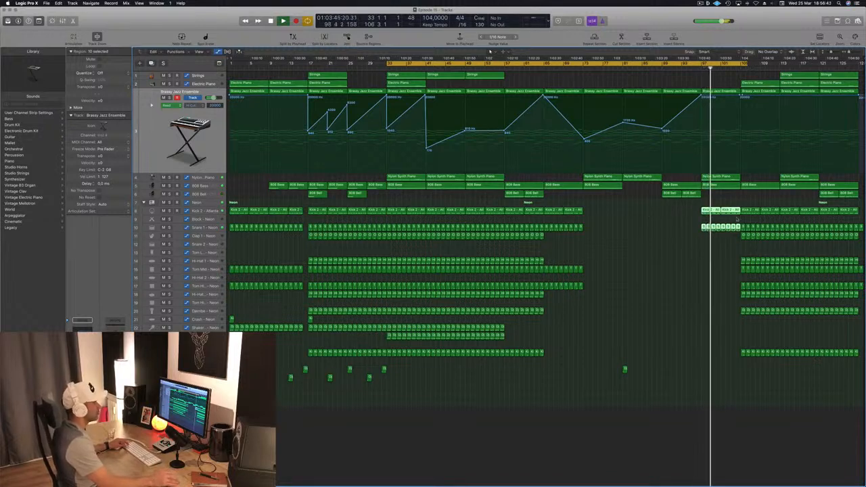
pyautogui.scroll(1, 745, 218)
pyautogui.scroll(4, 745, 218)
pyautogui.moveTo(768, 199); pyautogui.dragTo(777, 241)
pyautogui.press('Delete')
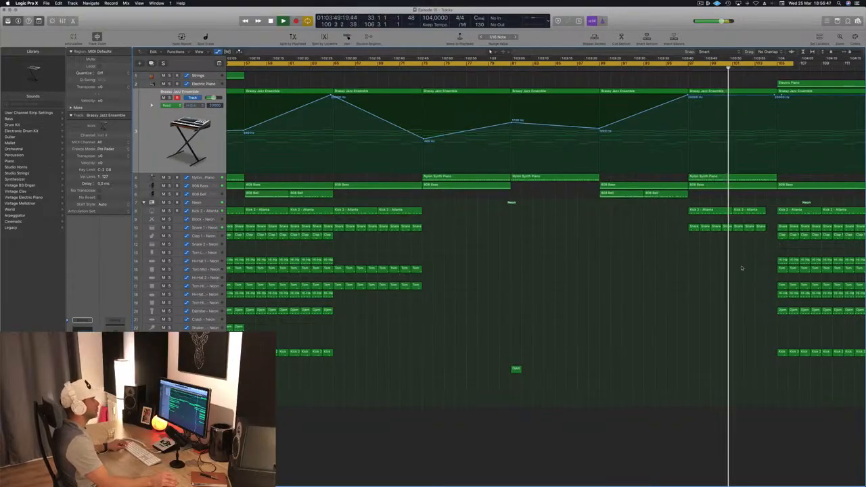
pyautogui.scroll(-1, 720, 274)
pyautogui.scroll(-3, 720, 275)
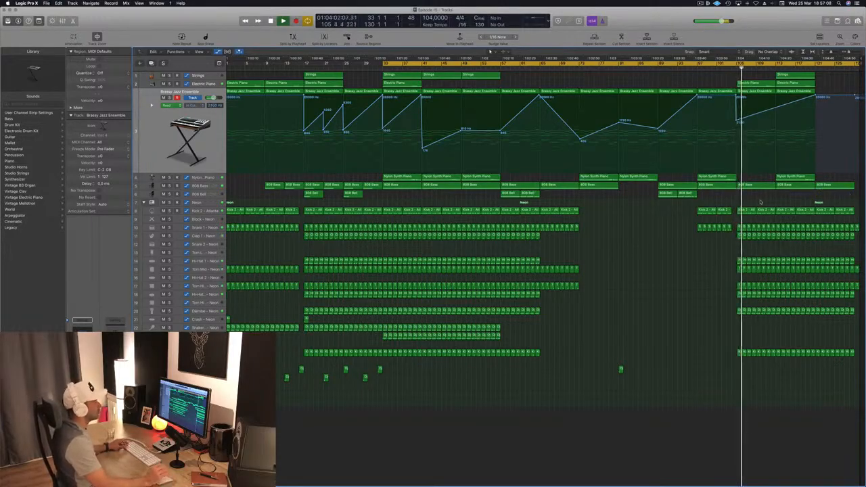
# Step: Delete the Electric Piano region at bar 113
pyautogui.click(709, 226)
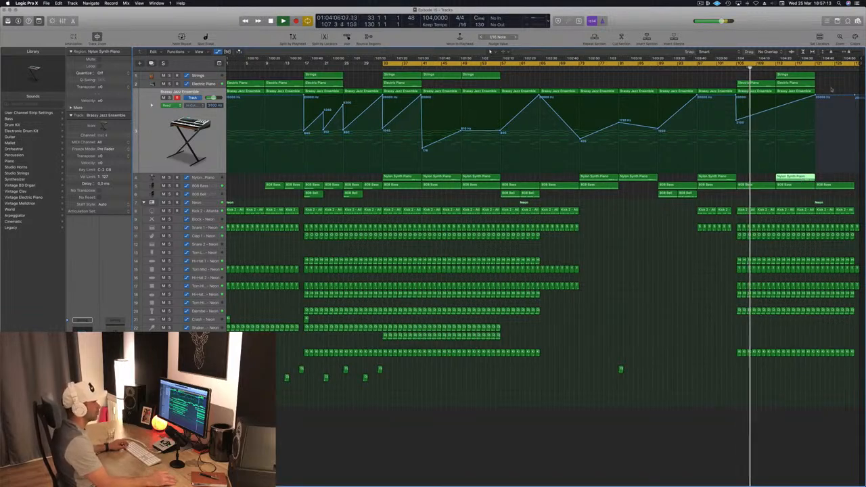
pyautogui.click(791, 82)
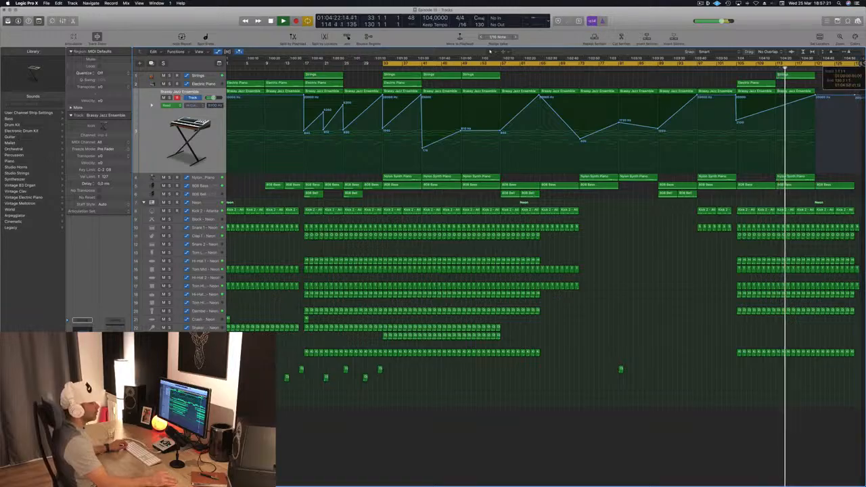
# Step: Extend the cycle range to bar 129 and delete the drum regions past that bar
pyautogui.moveTo(860, 63); pyautogui.dragTo(864, 64)
pyautogui.moveTo(841, 206); pyautogui.dragTo(813, 341)
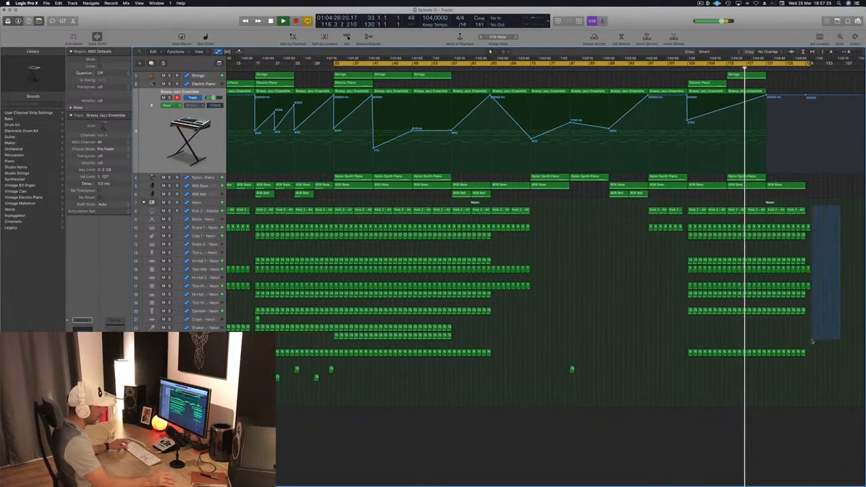
pyautogui.press('Delete')
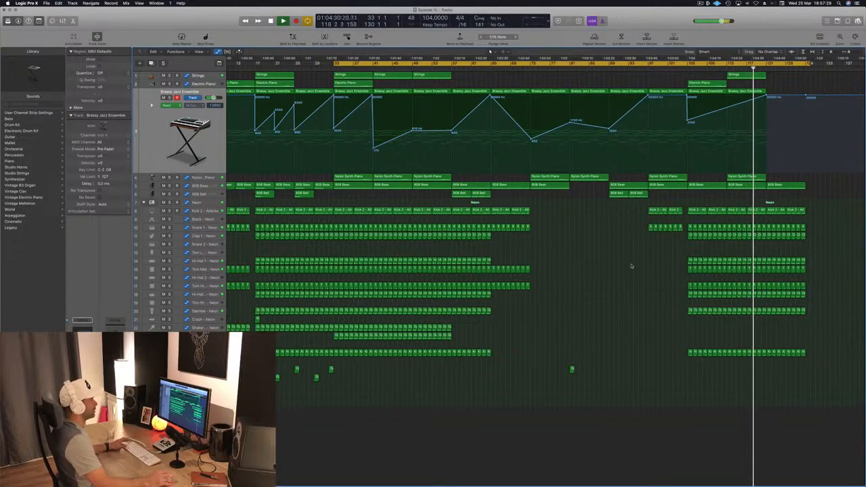
# Step: Add a point at bar 113 to the Brassy Jazz Ensemble filter automation and pull the bar 121 point down into a dip
pyautogui.hscroll(-2, 631, 266)
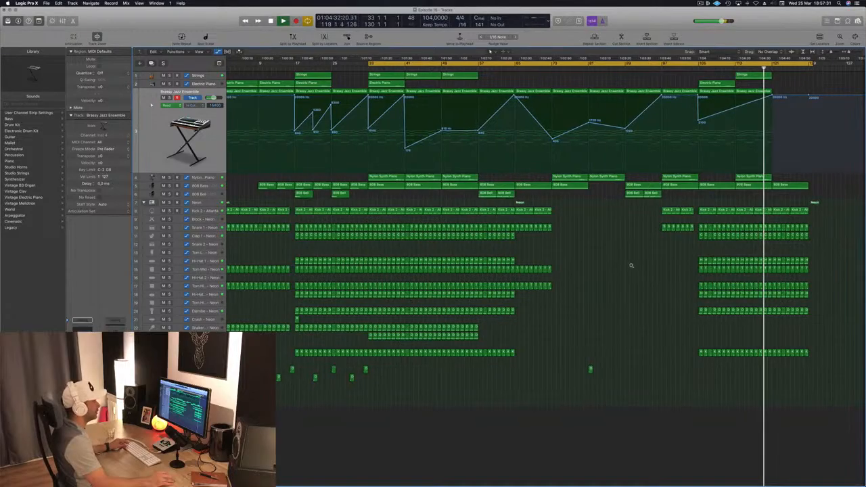
pyautogui.hscroll(-1, 632, 266)
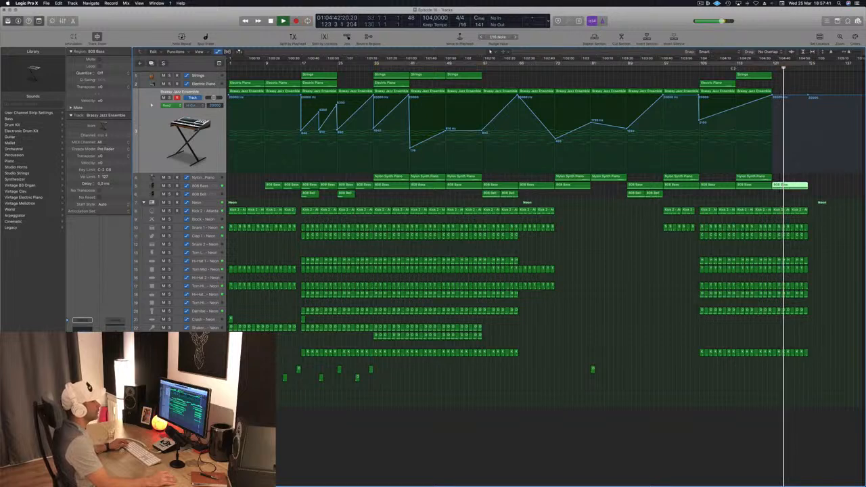
pyautogui.press('c')
pyautogui.click(735, 108)
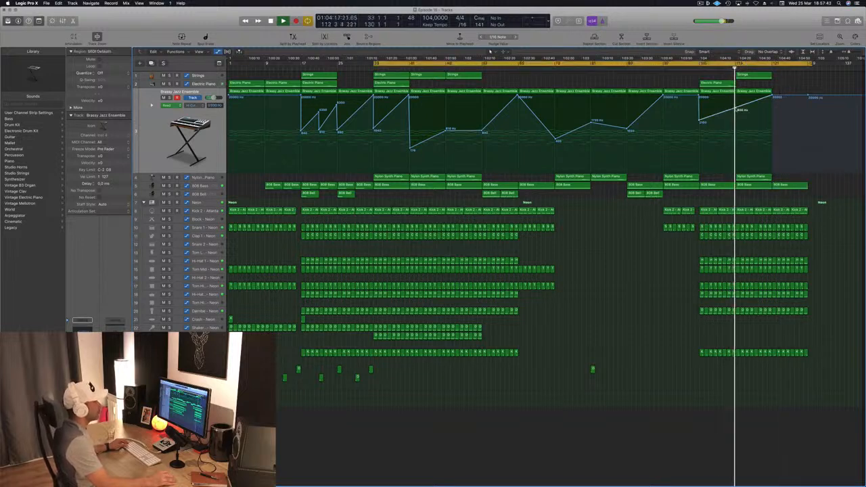
pyautogui.click(772, 96)
pyautogui.moveTo(772, 97); pyautogui.dragTo(773, 113)
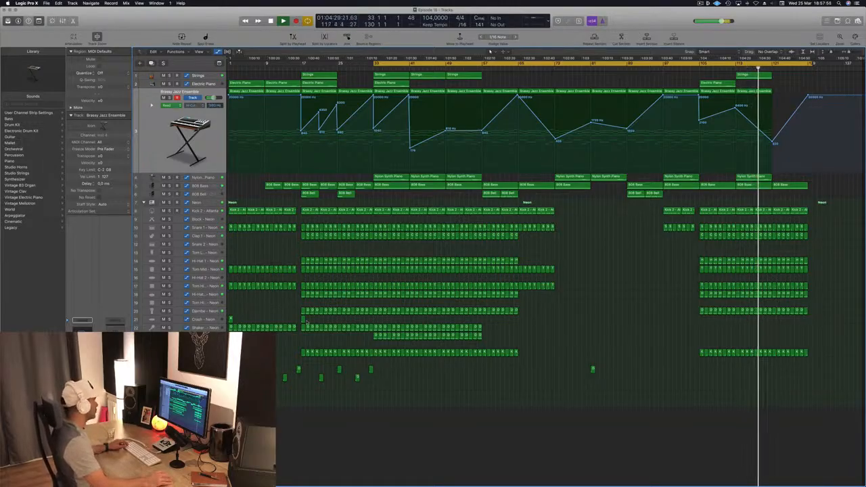
# Step: Copy the Crash, Shaker and Ride regions to bar 105 and play from bar 104
pyautogui.moveTo(305, 322); pyautogui.dragTo(704, 327)
pyautogui.moveTo(490, 323); pyautogui.dragTo(723, 330)
pyautogui.click(696, 69)
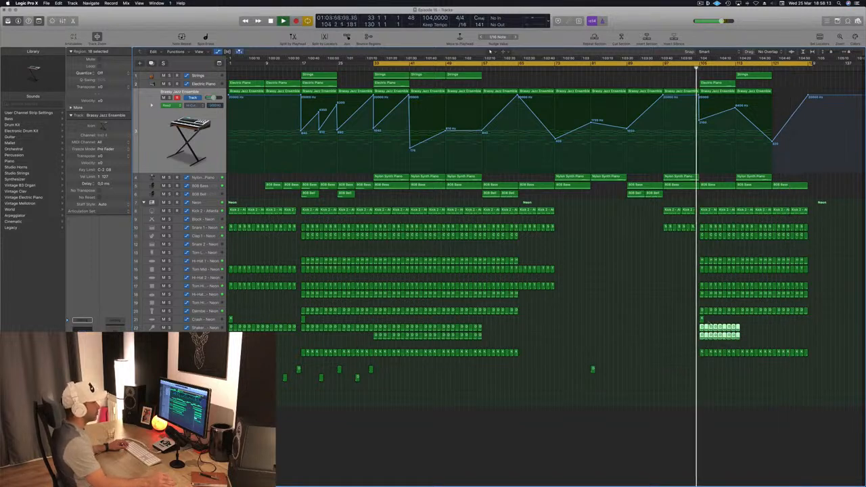
# Step: Repeat the Shaker and Ride regions from bar 105 up to bar 121, trim off the copies beyond it, and save the project
pyautogui.moveTo(707, 332); pyautogui.dragTo(745, 332)
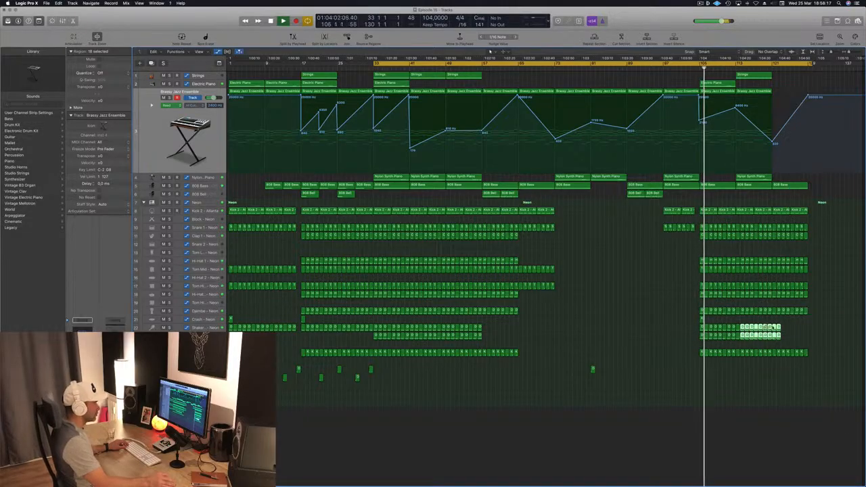
pyautogui.moveTo(810, 325); pyautogui.dragTo(775, 337)
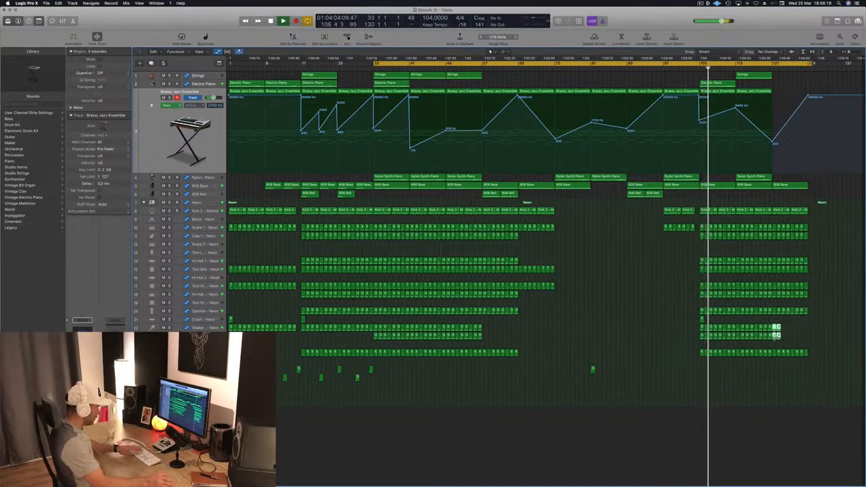
pyautogui.press('Delete')
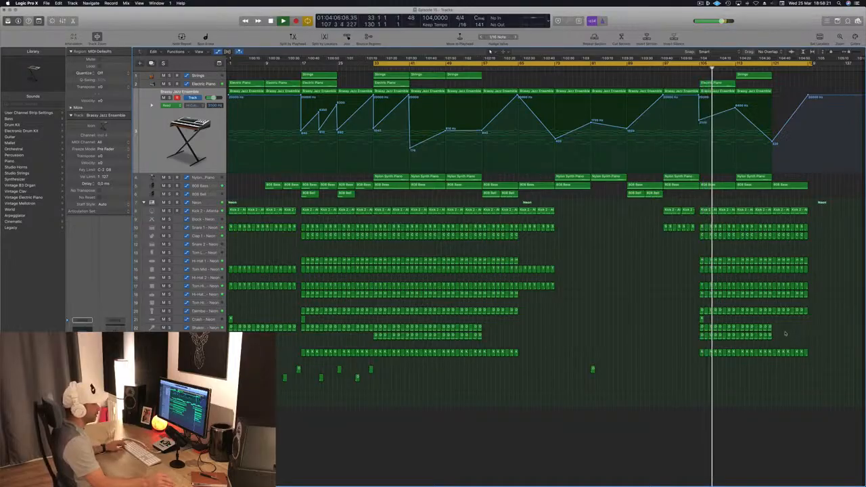
pyautogui.press('super+s')
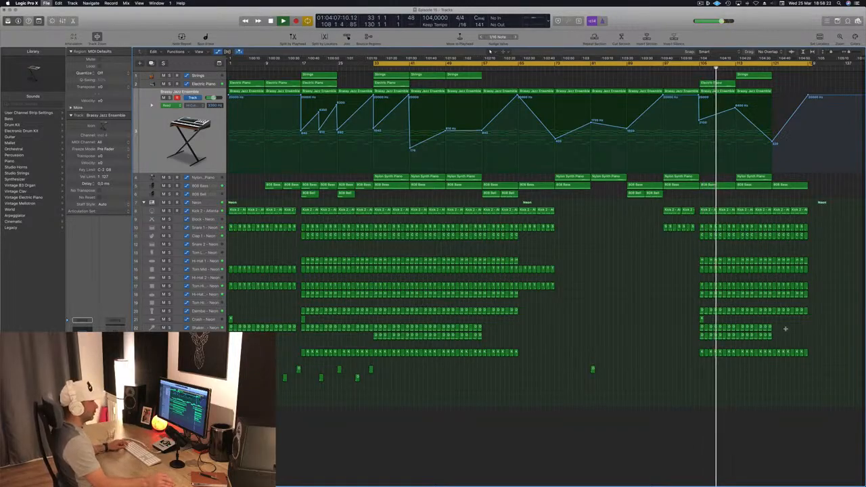
pyautogui.press('super+Right')
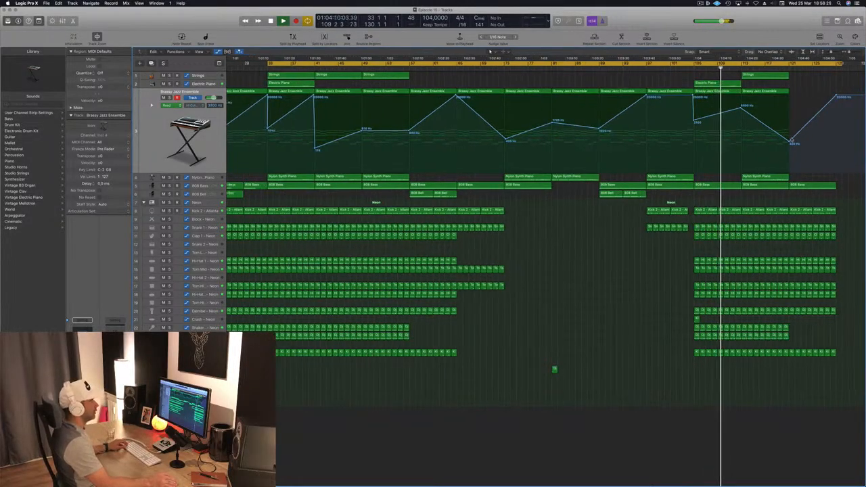
pyautogui.press('super+Left')
pyautogui.press('super+s')
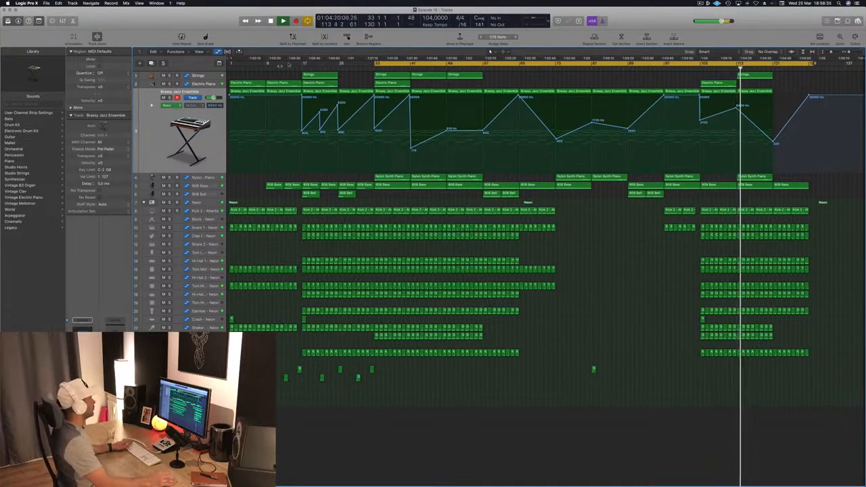
# Step: Select the Strings track, shorten the cycle to bars 33 to 41, and restart playback there
pyautogui.press('space')
pyautogui.press('space')
pyautogui.click(188, 75)
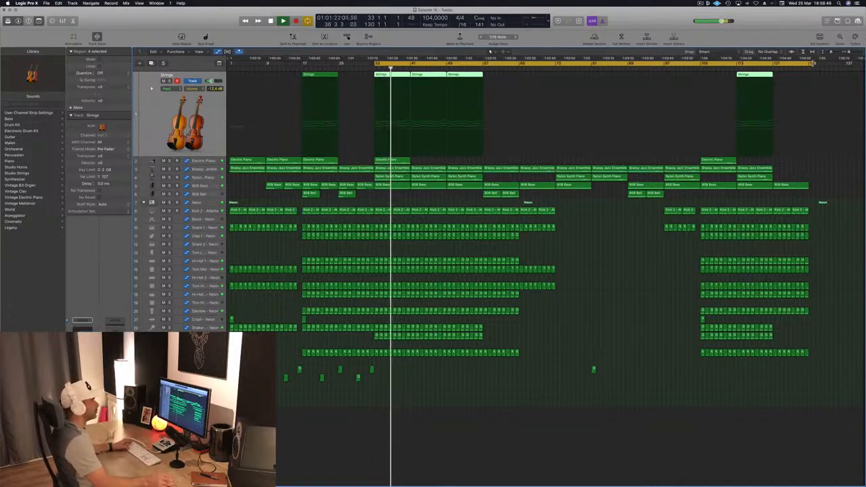
pyautogui.moveTo(813, 63); pyautogui.dragTo(409, 90)
pyautogui.press('space')
pyautogui.press('space')
# Step: Solo the Neon drum kit, play bars 33 to 41, and select its Kick 2 - Seismic track
pyautogui.click(209, 204)
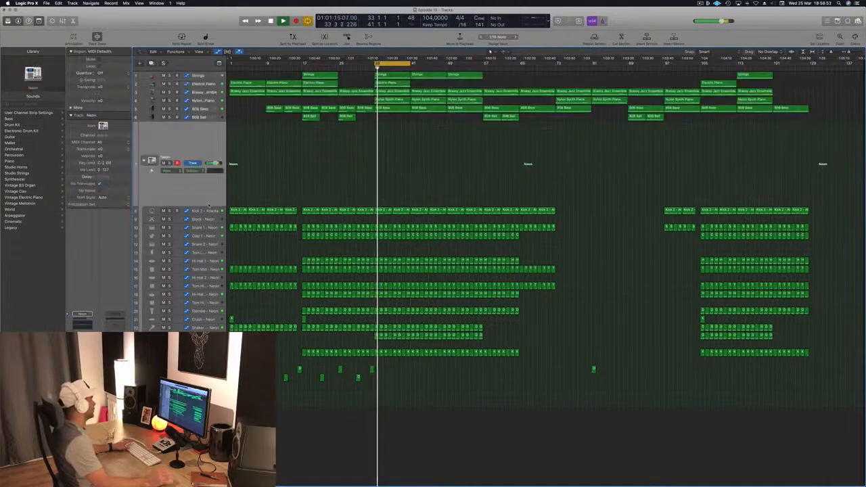
pyautogui.press('space')
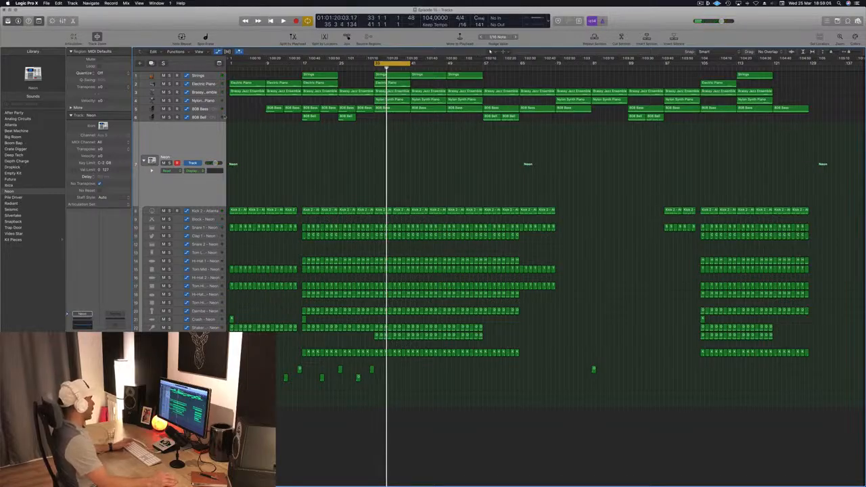
pyautogui.click(169, 163)
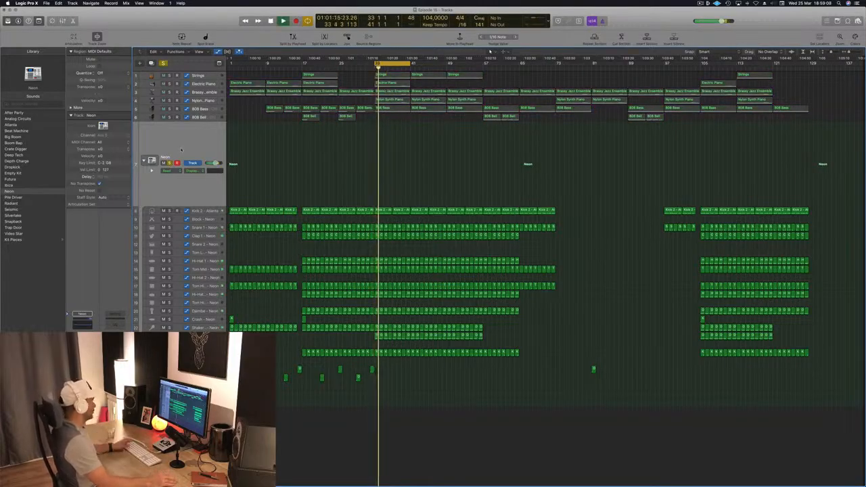
pyautogui.click(155, 353)
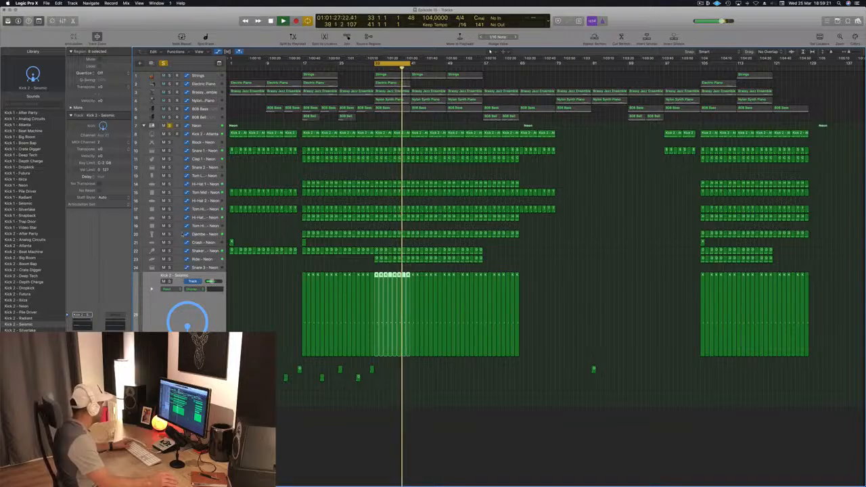
# Step: Check the Djembe track in solo, unsolo and select it, and solo the 808 Bass alongside the Neon drums
pyautogui.click(170, 234)
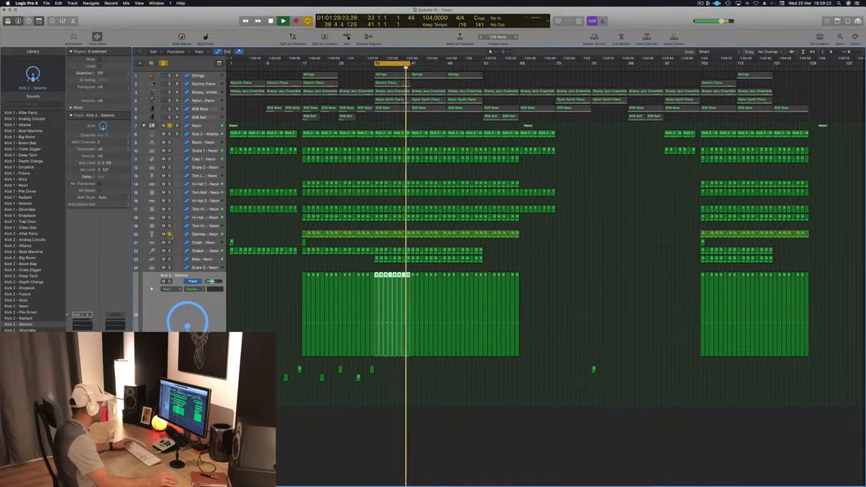
pyautogui.click(169, 234)
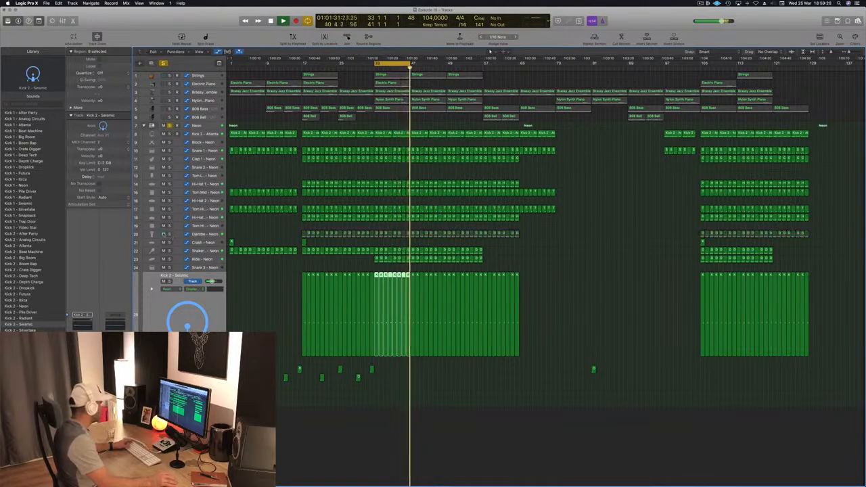
pyautogui.click(214, 234)
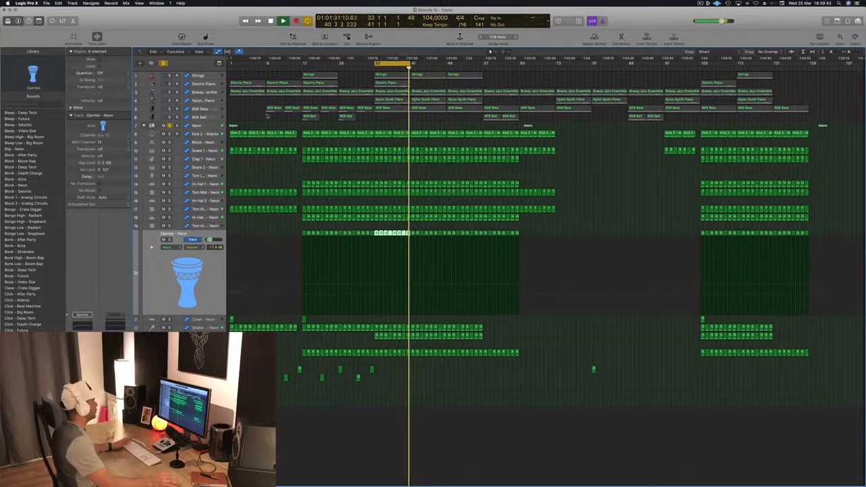
pyautogui.click(194, 108)
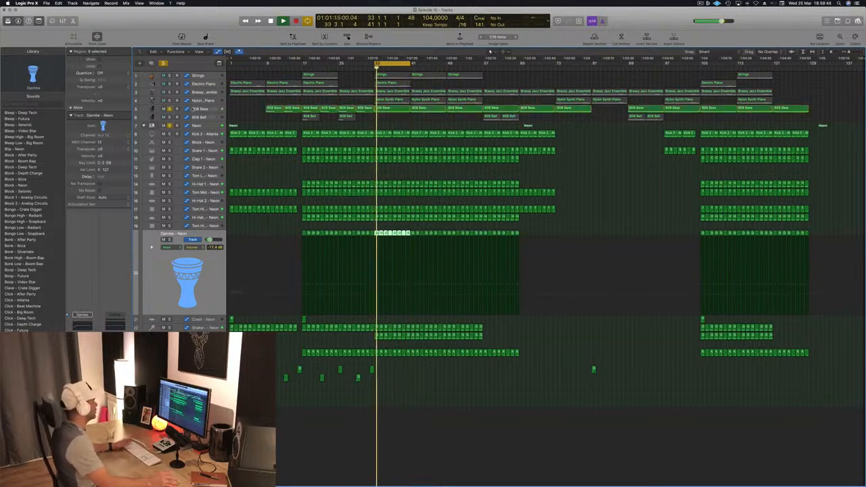
# Step: Select the 808 Bass track and adjust the threshold of its Vintage VCA compressor during playback
pyautogui.click(202, 110)
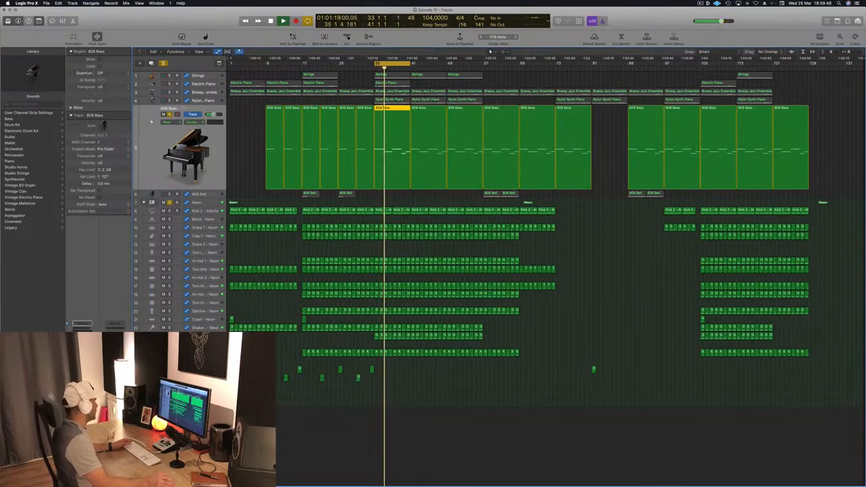
pyautogui.click(82, 368)
pyautogui.moveTo(226, 24); pyautogui.dragTo(640, 172)
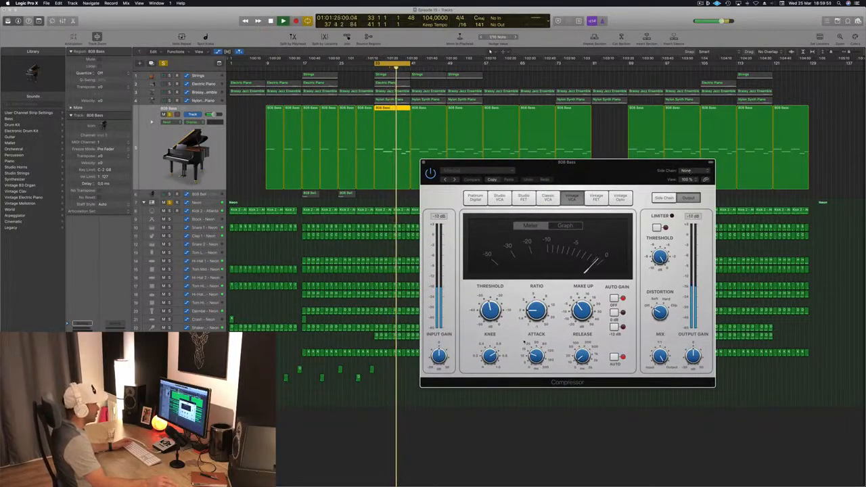
pyautogui.moveTo(495, 308); pyautogui.dragTo(495, 313)
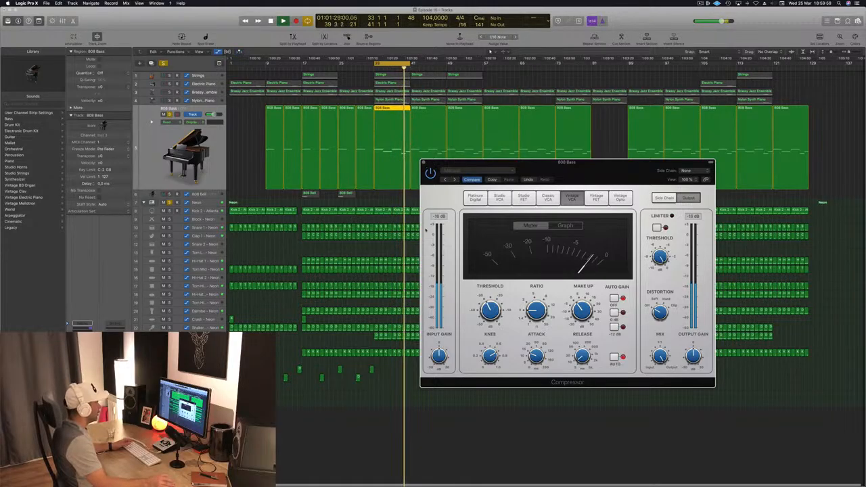
pyautogui.moveTo(492, 312)
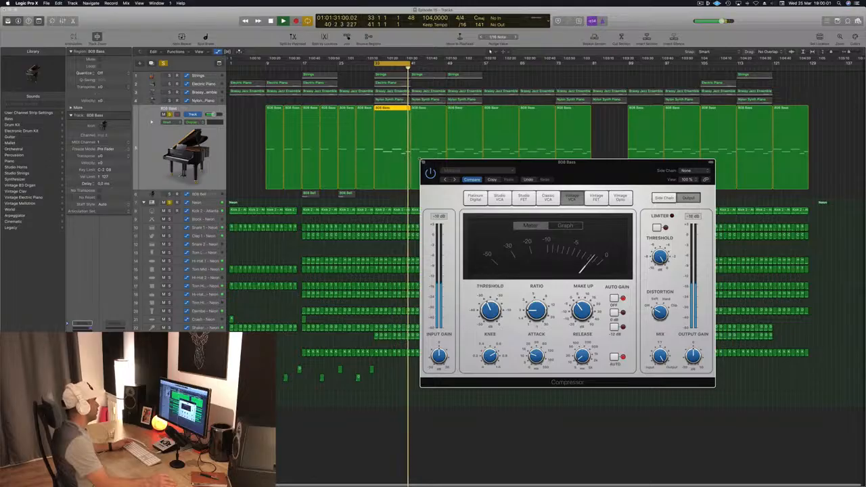
pyautogui.click(424, 162)
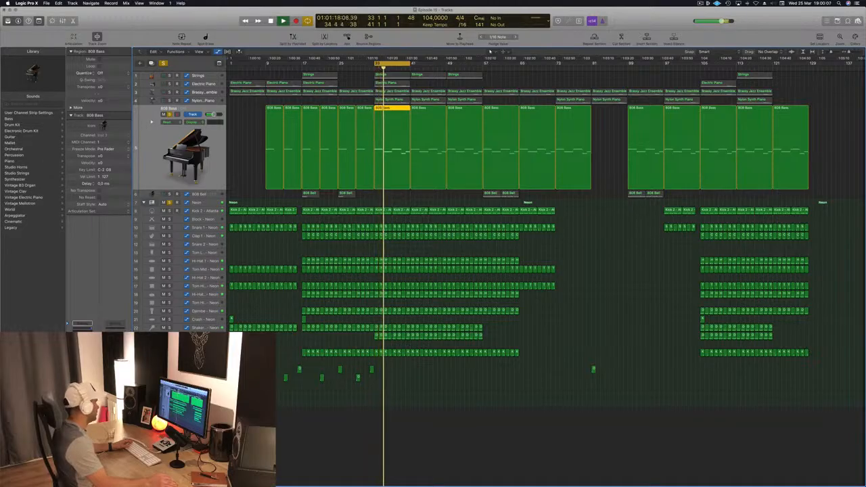
# Step: Open the 808 Bass track's Platinum Digital compressor and set its side chain to Bus 10, fed by the kicks
pyautogui.click(82, 369)
pyautogui.moveTo(179, 31); pyautogui.dragTo(441, 86)
pyautogui.click(533, 78)
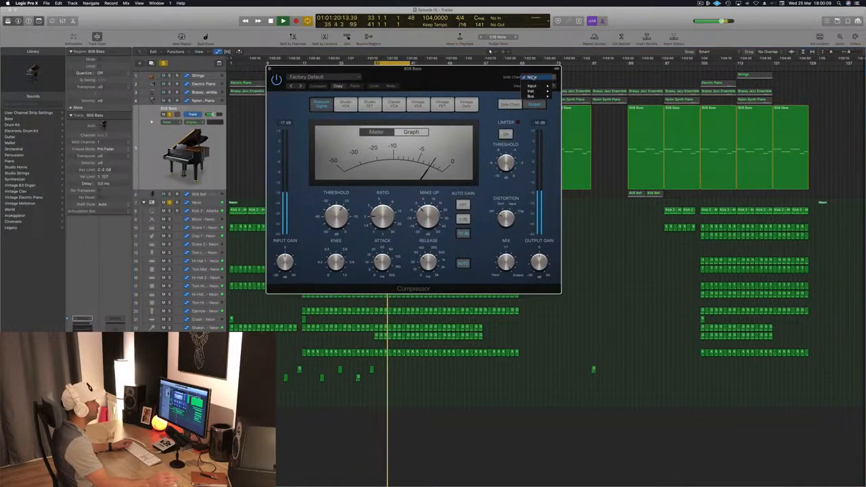
pyautogui.moveTo(535, 97)
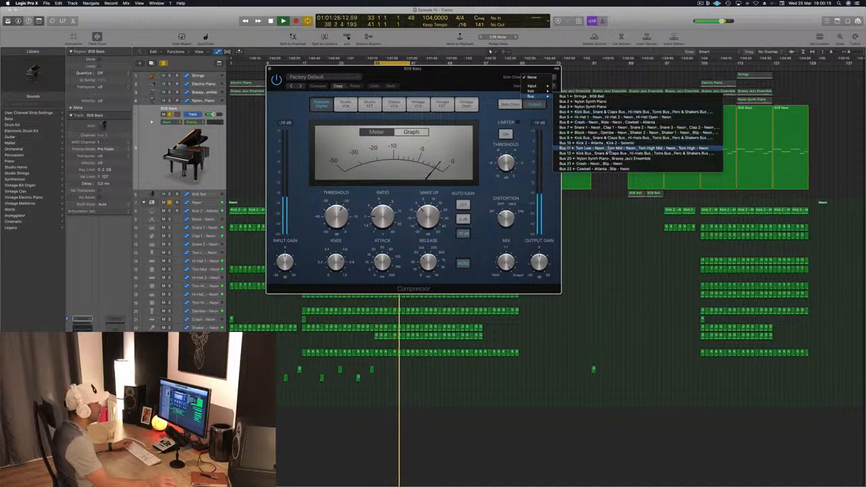
pyautogui.click(595, 143)
# Step: Raise the ratio of the 808 Bass side-chained compressor, listen to the loop, and close the plug-in
pyautogui.moveTo(459, 82); pyautogui.dragTo(602, 183)
pyautogui.moveTo(523, 320); pyautogui.dragTo(526, 306)
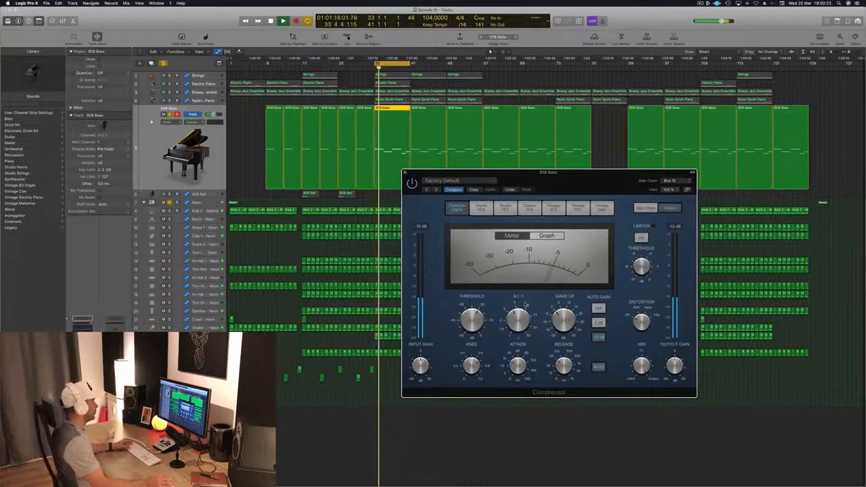
pyautogui.moveTo(603, 180); pyautogui.dragTo(539, 239)
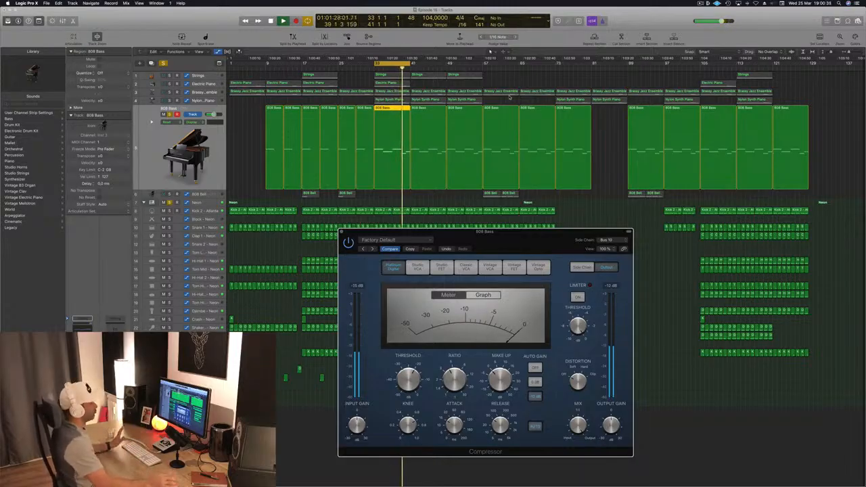
pyautogui.moveTo(498, 234); pyautogui.dragTo(469, 237)
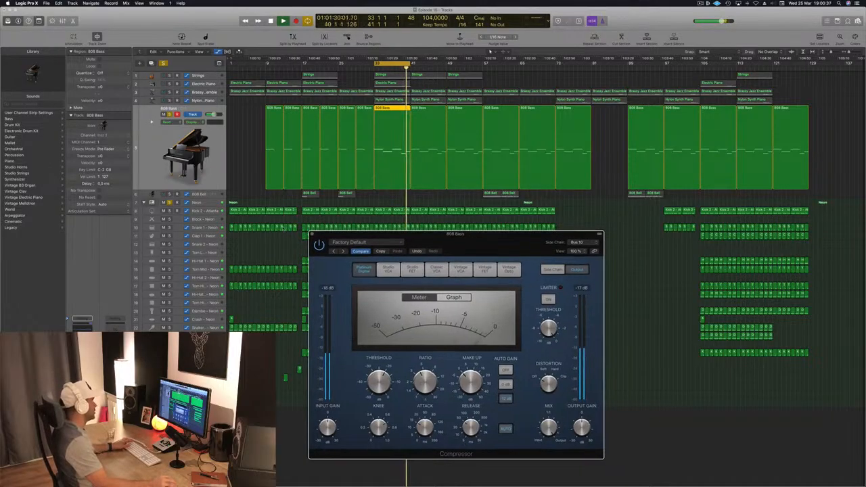
pyautogui.click(312, 236)
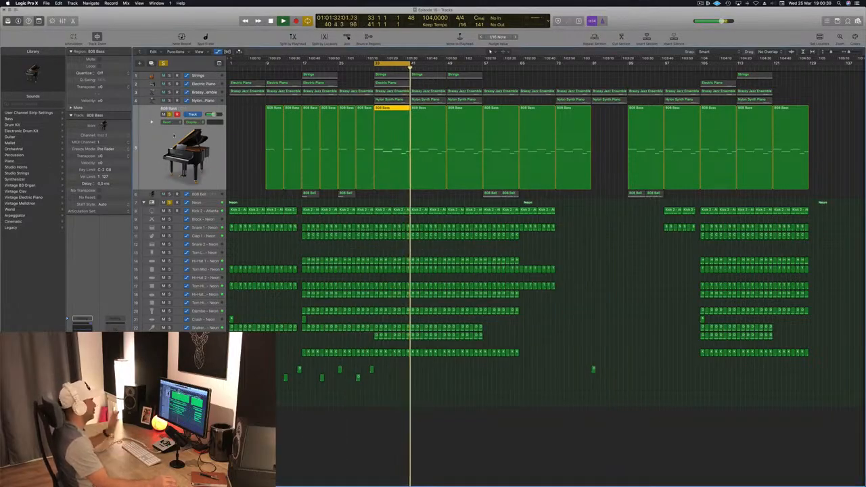
# Step: Select and solo the Nylon Synth Piano track, and open its Vintage FET compressor
pyautogui.click(211, 100)
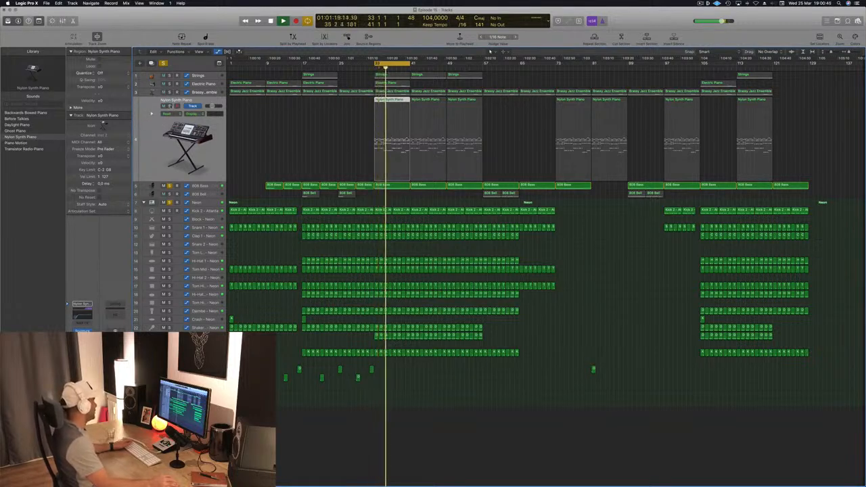
pyautogui.click(170, 106)
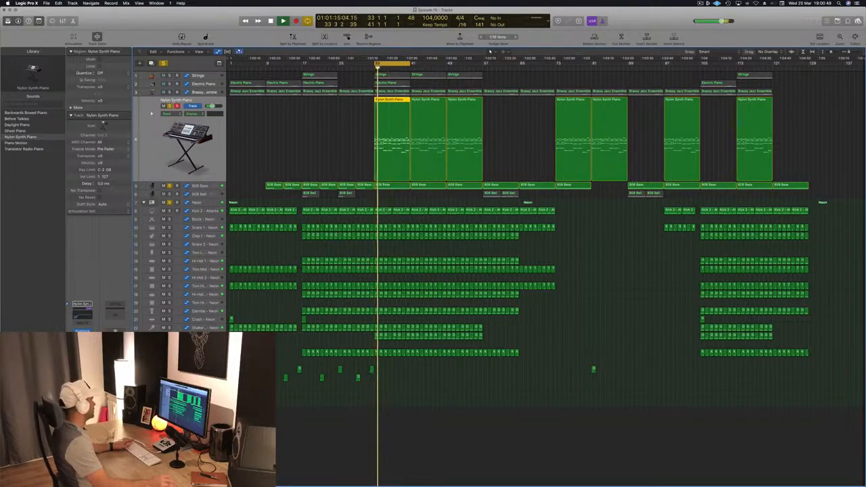
pyautogui.press('v')
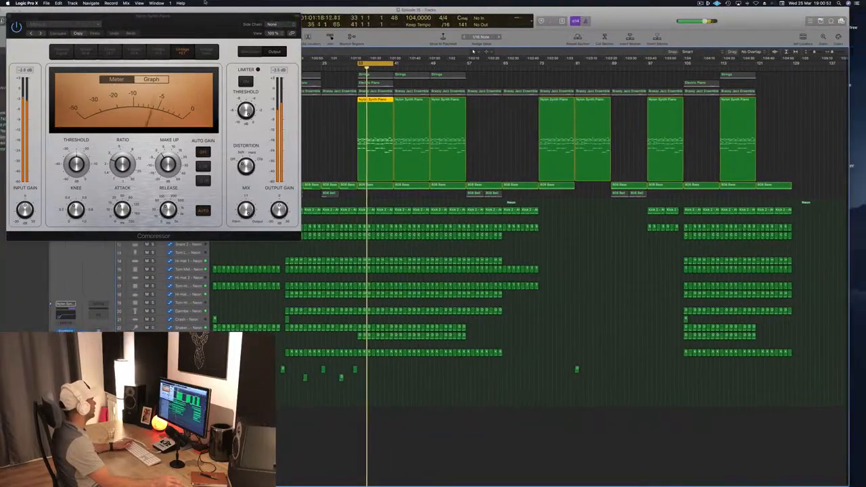
pyautogui.moveTo(205, 2); pyautogui.dragTo(224, 2)
pyautogui.moveTo(201, 28); pyautogui.dragTo(439, 58)
# Step: Set the Nylon Synth Piano compressor's side chain to Bus 10 with the kicks, and close the plug-in
pyautogui.click(514, 54)
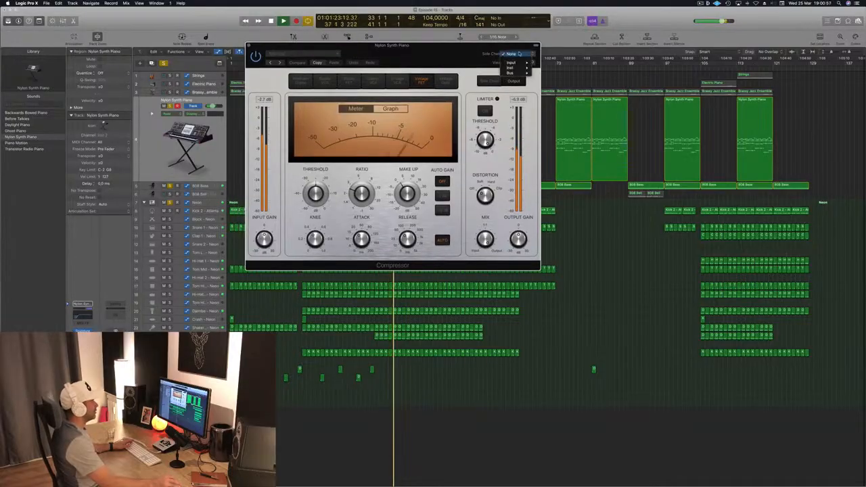
pyautogui.moveTo(525, 72)
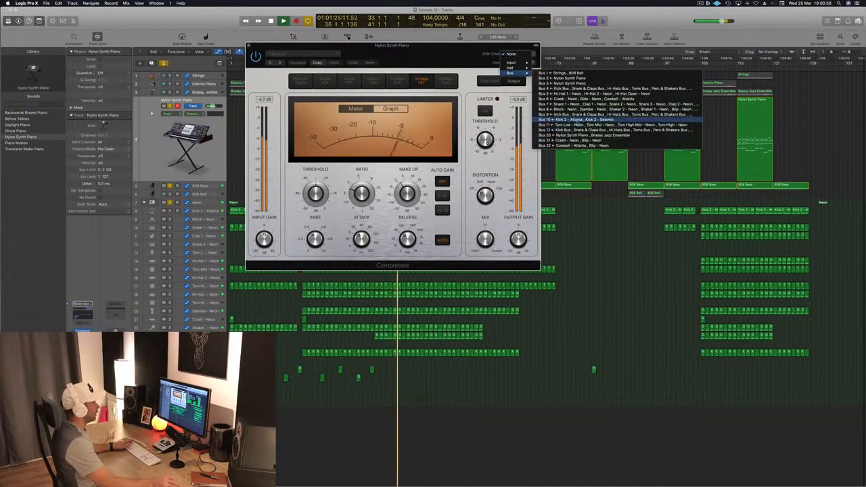
pyautogui.click(568, 119)
pyautogui.moveTo(433, 56); pyautogui.dragTo(454, 119)
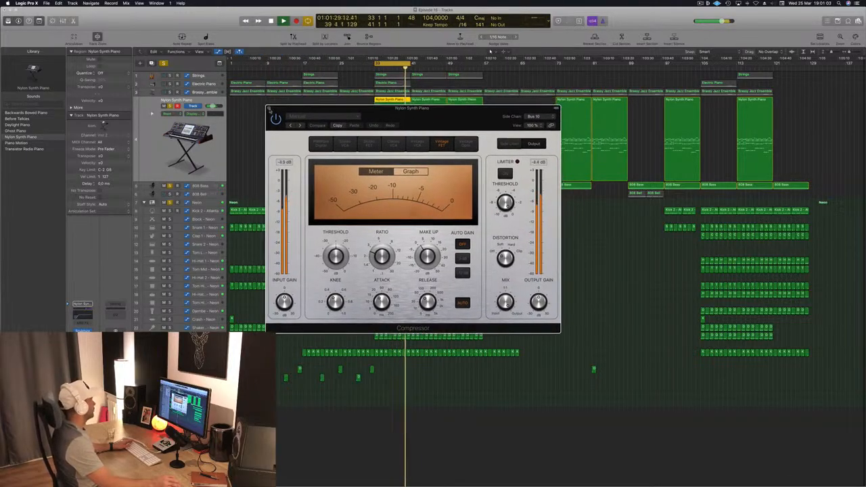
pyautogui.click(270, 110)
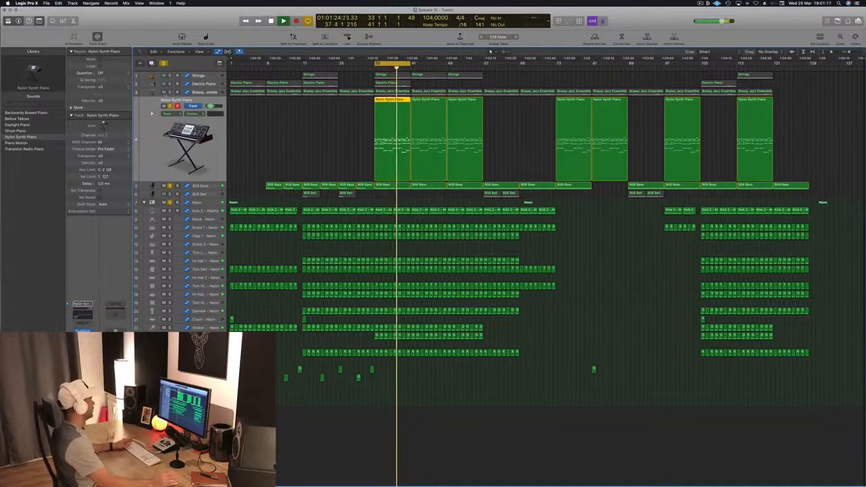
# Step: Select the Brassy Jazz Ensemble track and examine its Channel EQ curve against the playing signal
pyautogui.press('Up')
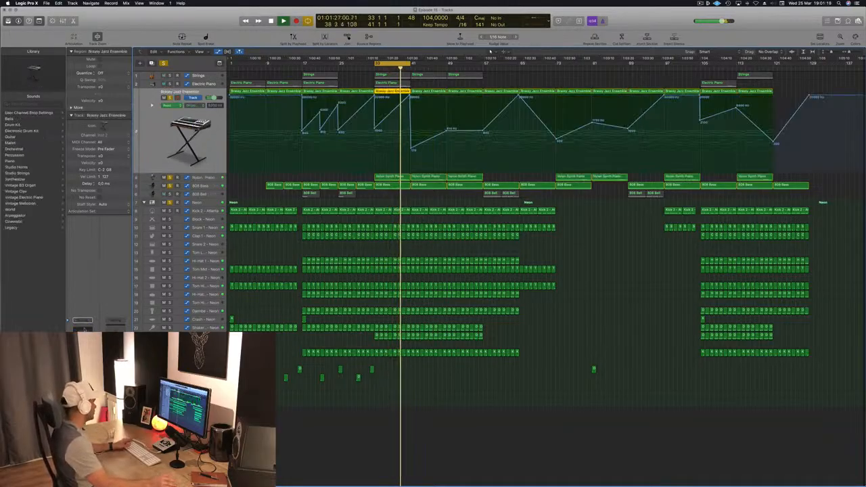
pyautogui.press('v')
pyautogui.moveTo(202, 23); pyautogui.dragTo(474, 201)
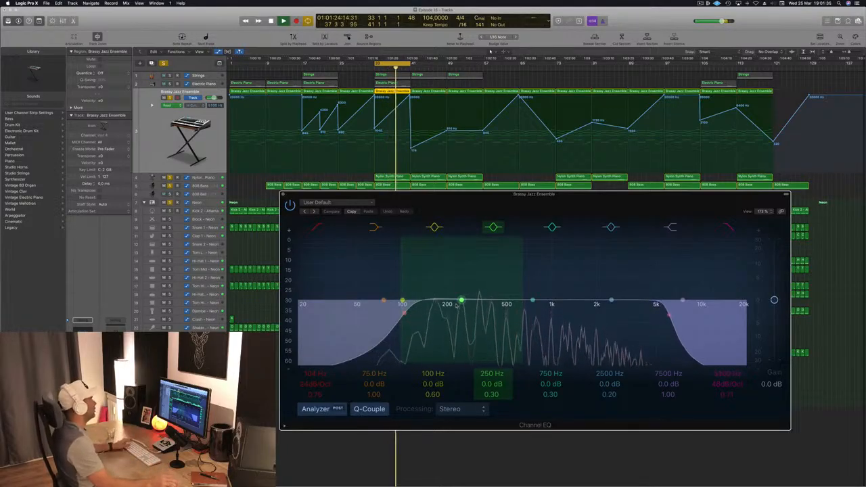
pyautogui.moveTo(391, 207); pyautogui.dragTo(291, 215)
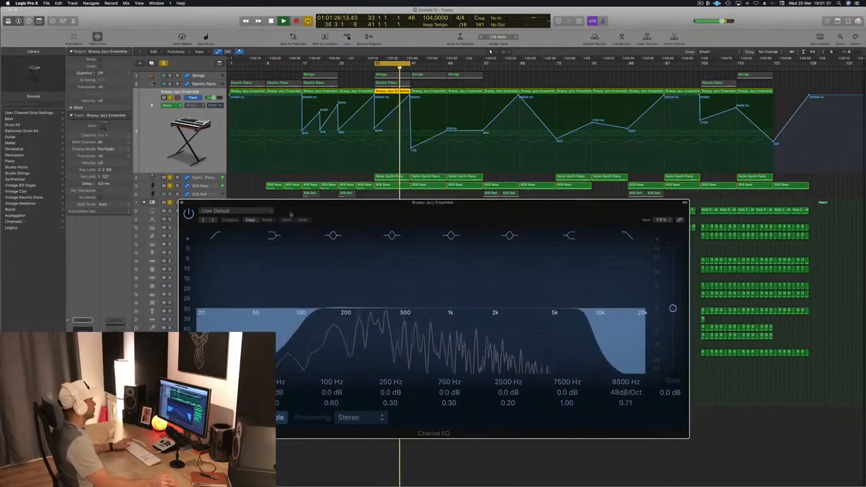
pyautogui.click(182, 203)
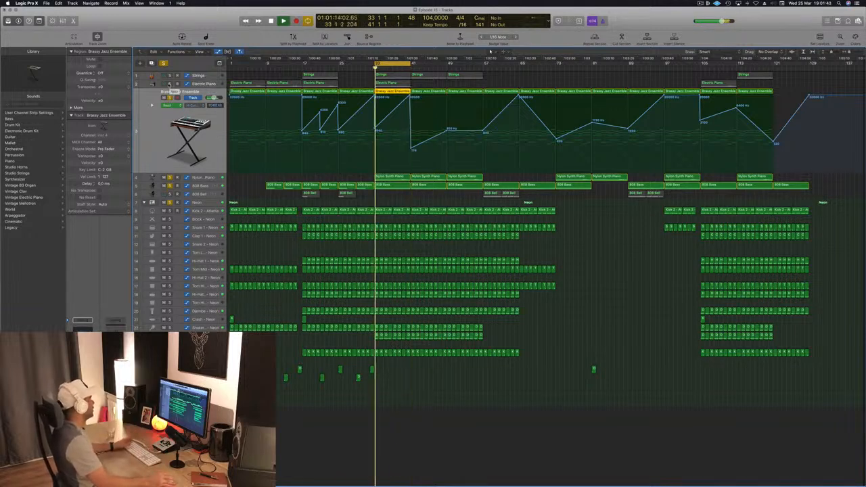
# Step: On the Electric Piano track's Channel EQ, cut 3.0 dB at 315 Hz and set the gain to +1.5 dB
pyautogui.click(203, 83)
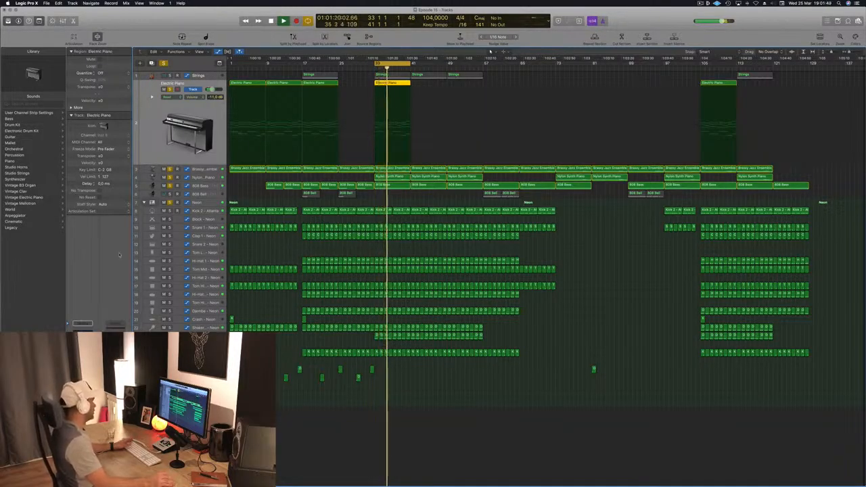
pyautogui.press('v')
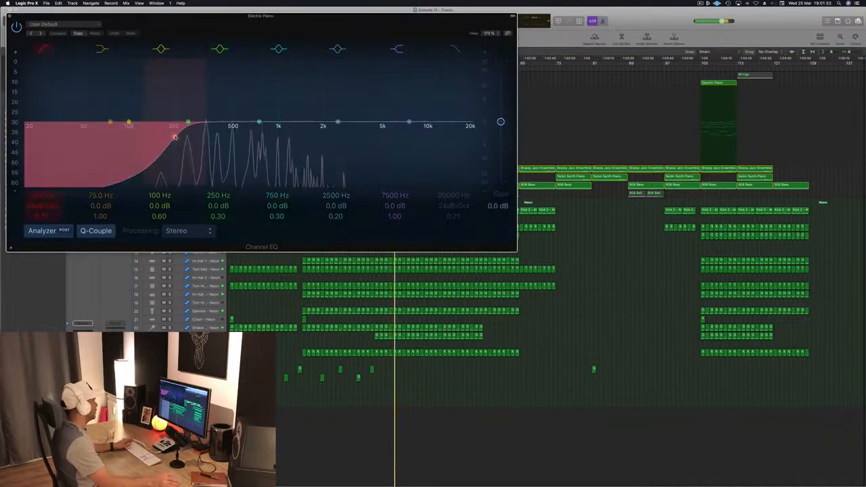
pyautogui.moveTo(259, 123); pyautogui.dragTo(205, 132)
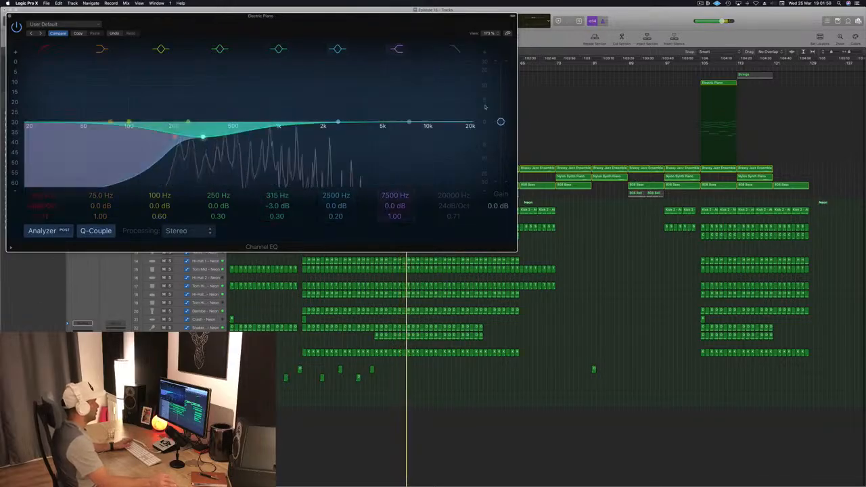
pyautogui.moveTo(501, 122)
pyautogui.mouseDown()
pyautogui.moveTo(501, 96)
pyautogui.moveTo(501, 117)
pyautogui.mouseUp()
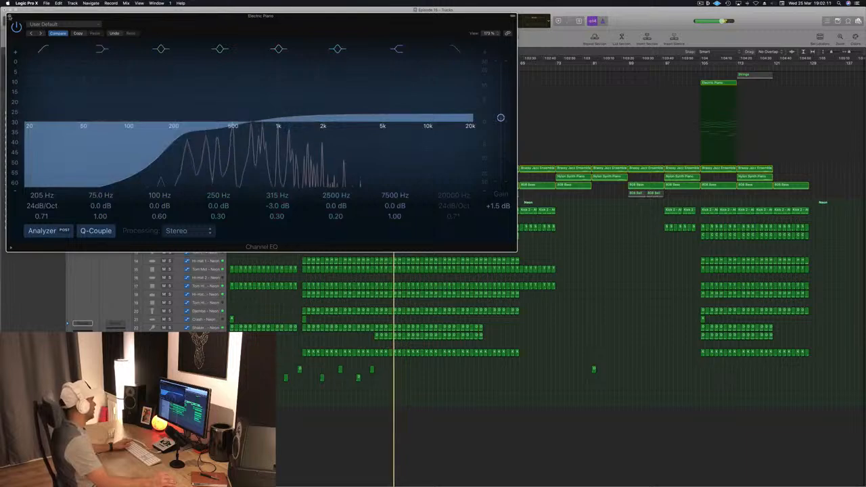
pyautogui.click(10, 16)
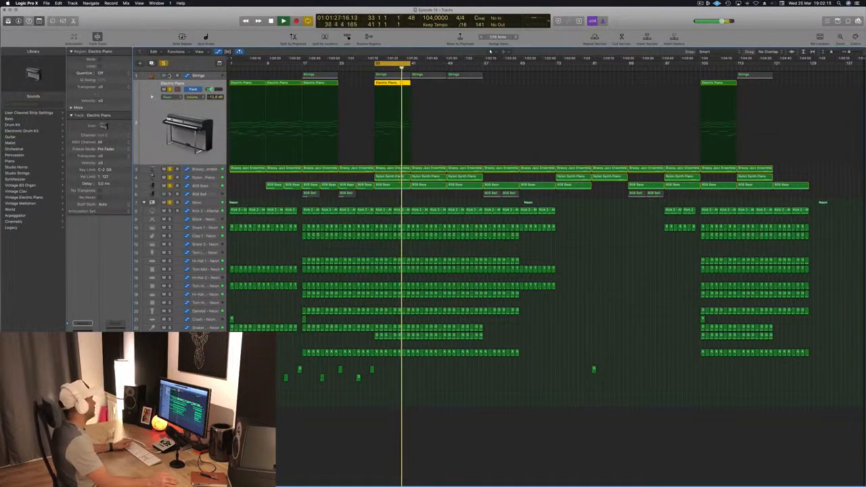
# Step: Clear all track solos, and select and solo only the Strings track
pyautogui.click(169, 76)
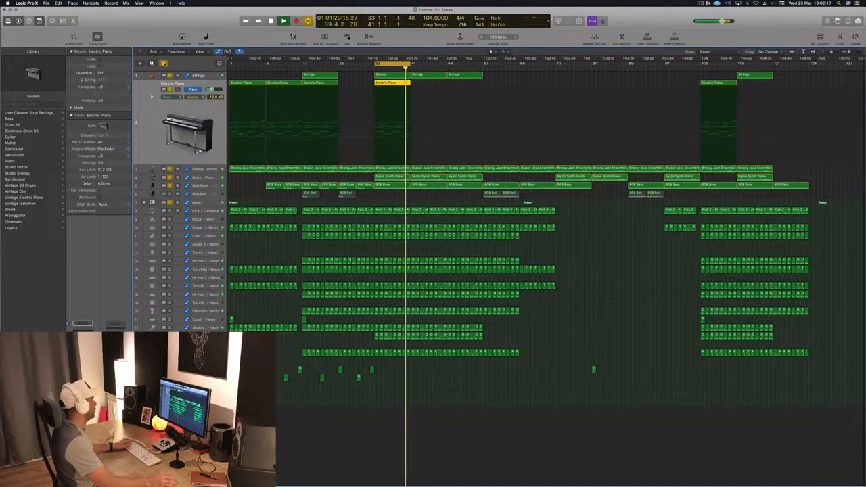
pyautogui.click(165, 64)
pyautogui.click(171, 78)
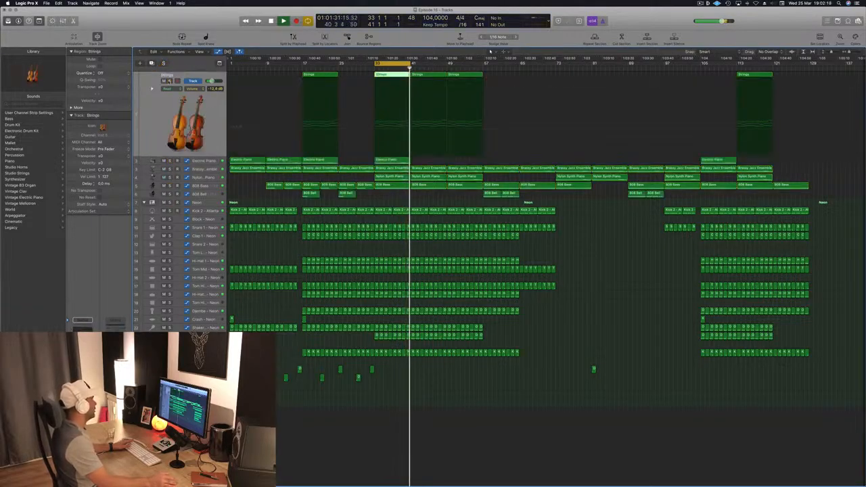
pyautogui.click(170, 80)
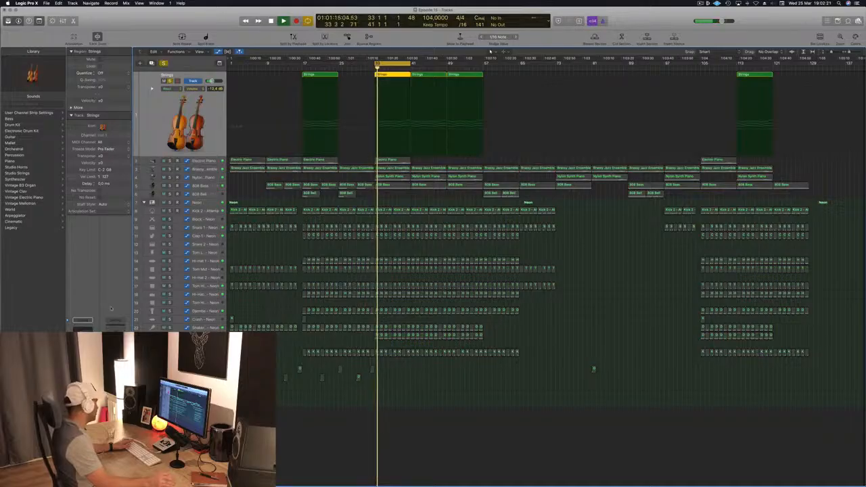
# Step: Set the low cut of the Strings Channel EQ to 110 Hz with a Q of 0.75, close it, and stop playback
pyautogui.click(83, 331)
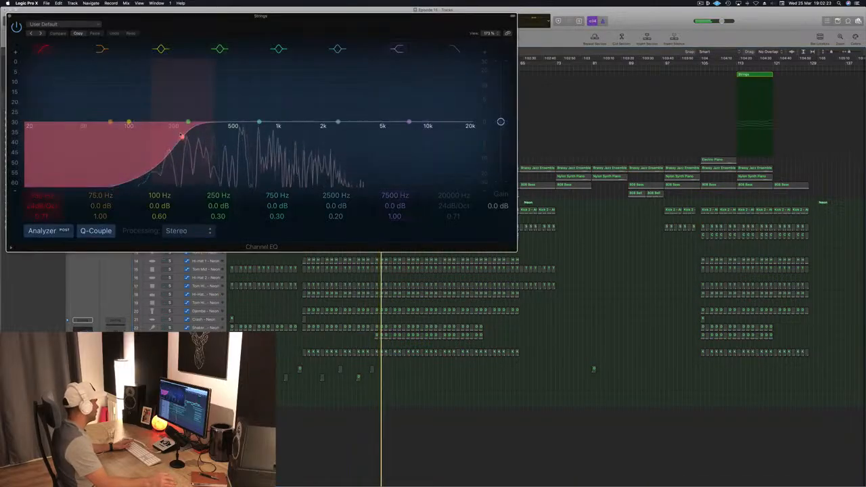
pyautogui.moveTo(182, 135); pyautogui.dragTo(125, 136)
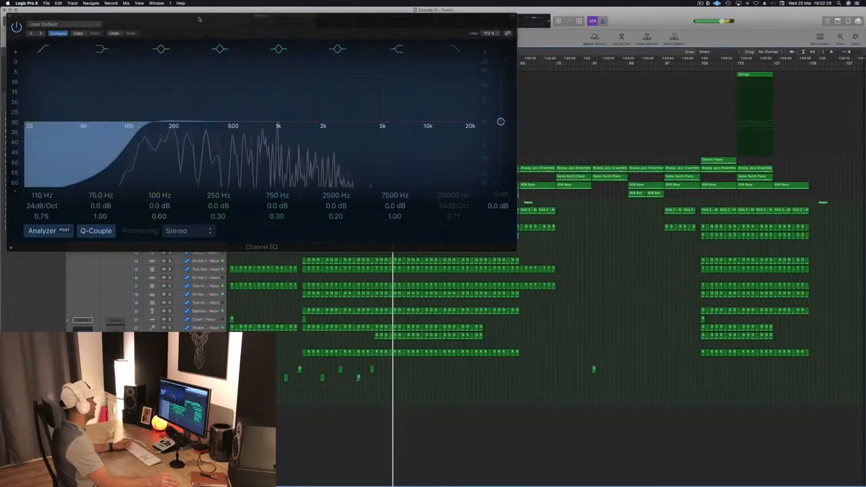
pyautogui.moveTo(209, 22); pyautogui.dragTo(385, 43)
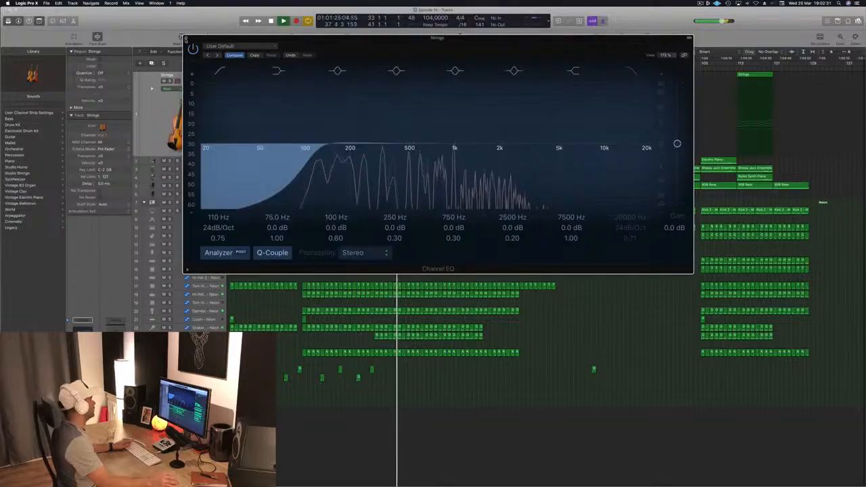
pyautogui.click(186, 38)
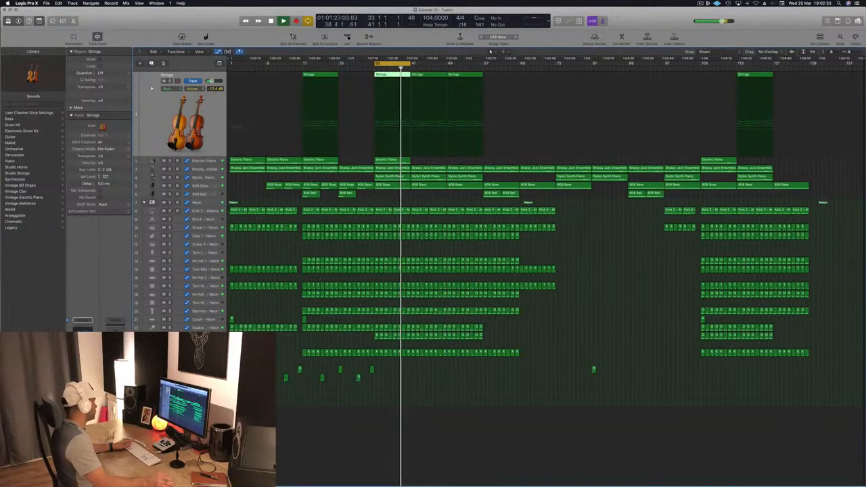
pyautogui.click(503, 402)
pyautogui.press('space')
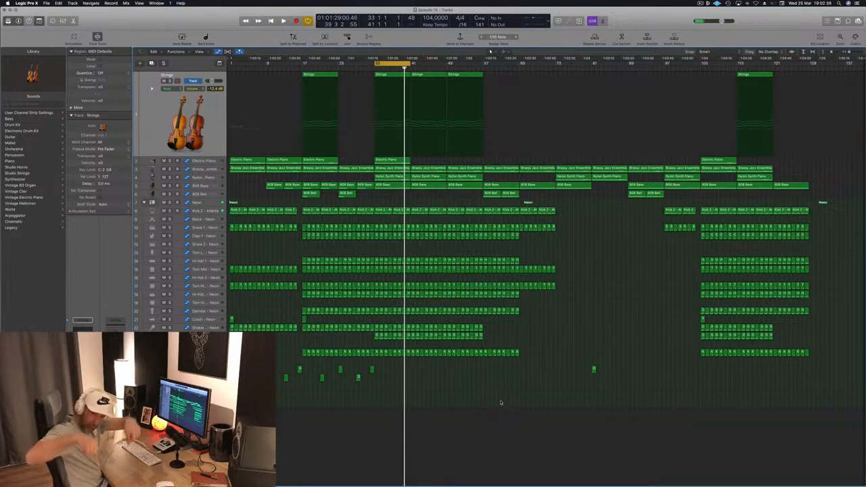
# Step: Extend the cycle range to cover bars 1 to 129 and play the arrangement from the start
pyautogui.press('space')
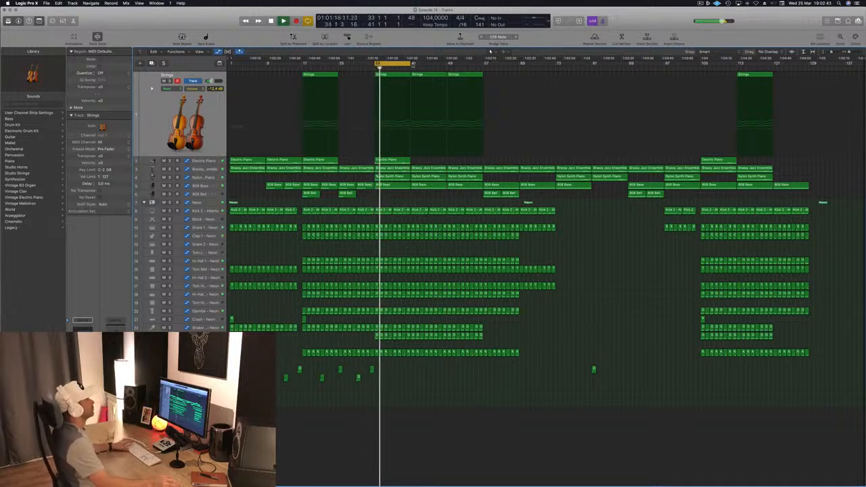
pyautogui.moveTo(414, 62); pyautogui.dragTo(808, 73)
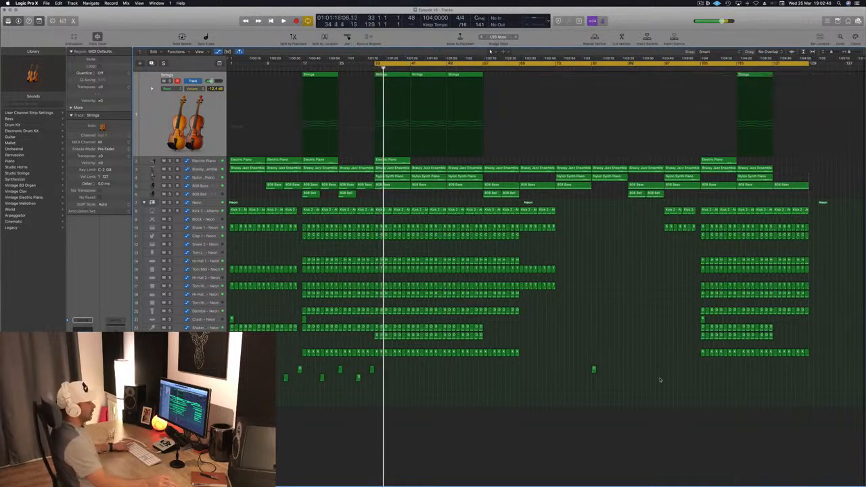
pyautogui.press('space')
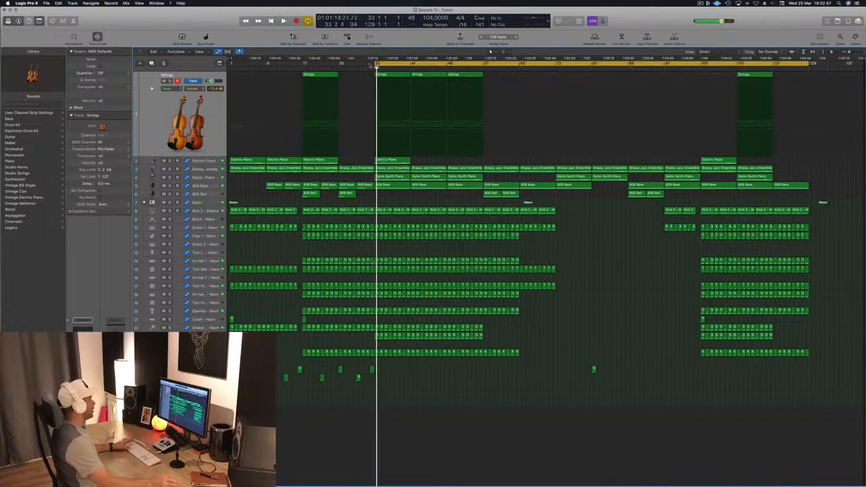
pyautogui.moveTo(377, 66); pyautogui.dragTo(228, 73)
pyautogui.press('space')
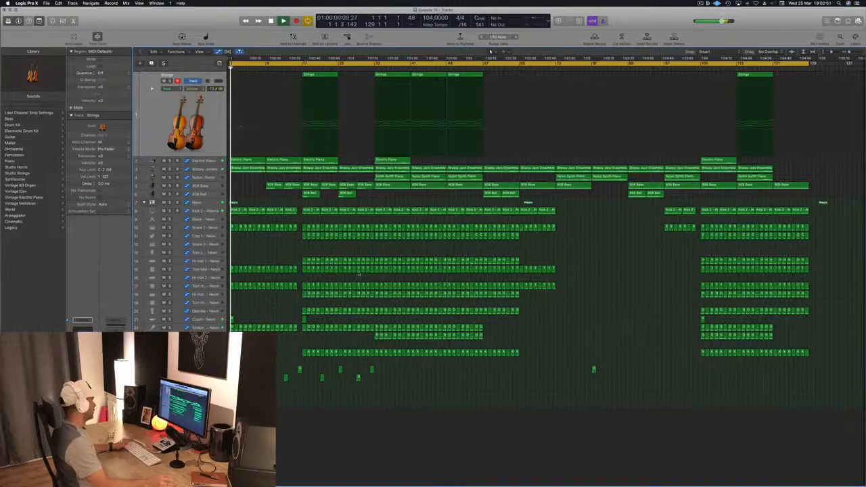
# Step: Lower the Crash - Neon track's volume to -12.0 dB while replaying the opening, and restart playback from bar 1
pyautogui.click(209, 320)
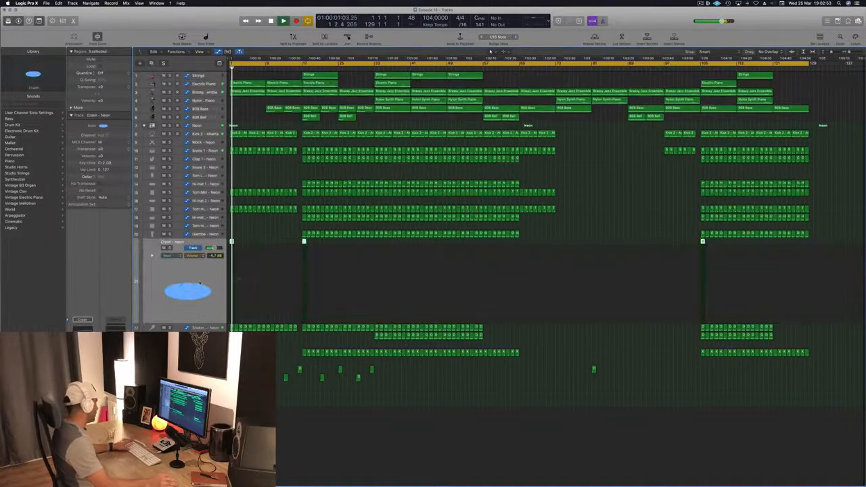
pyautogui.press('space')
pyautogui.press('space')
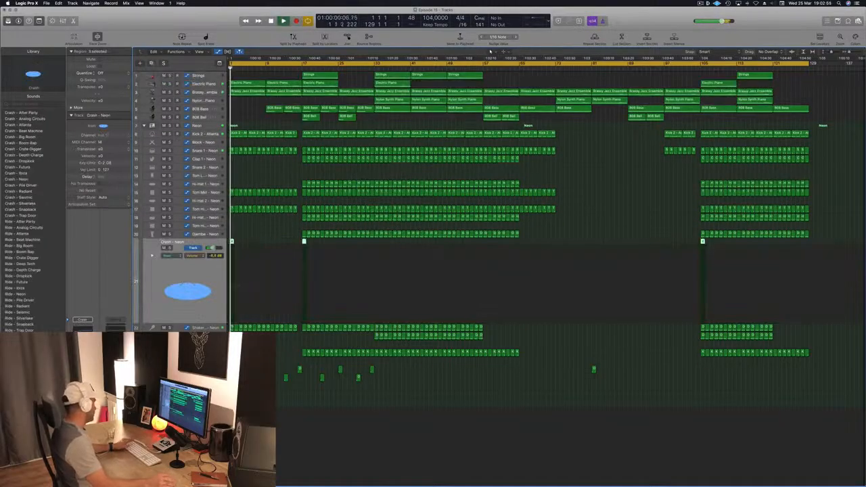
pyautogui.press('space')
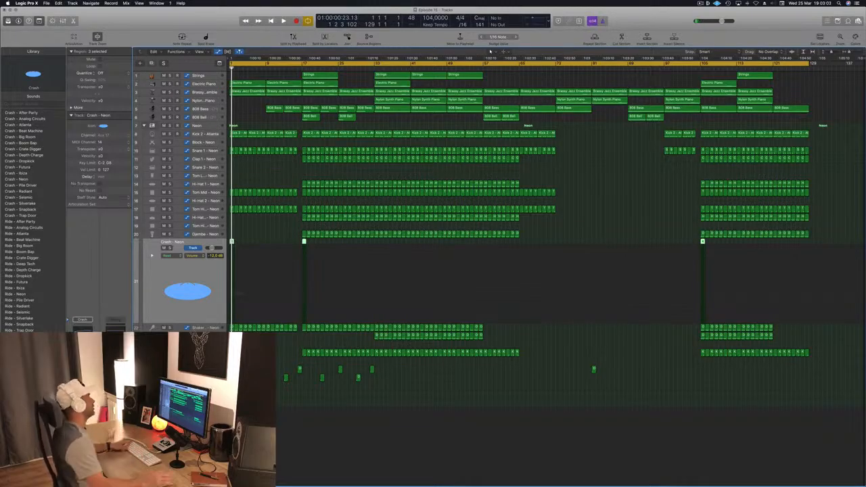
pyautogui.press('space')
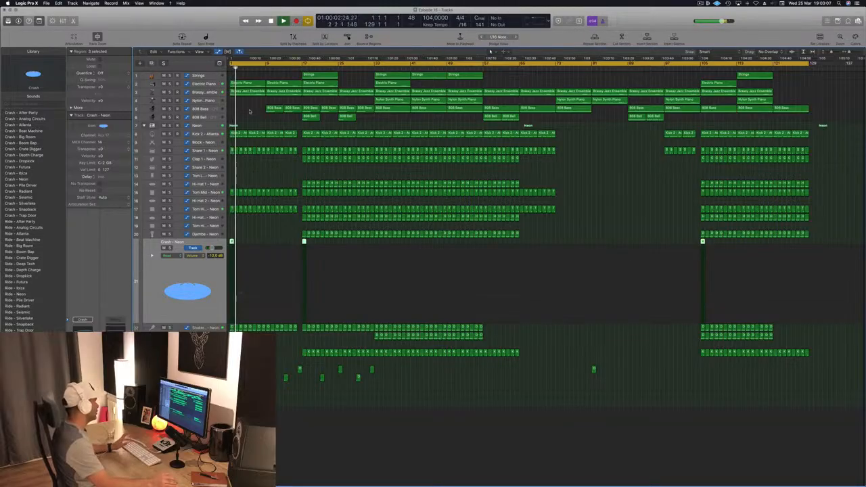
# Step: Continue playback from about bar 8, and set the Blip - Neon track's volume to -10.6 dB
pyautogui.click(262, 78)
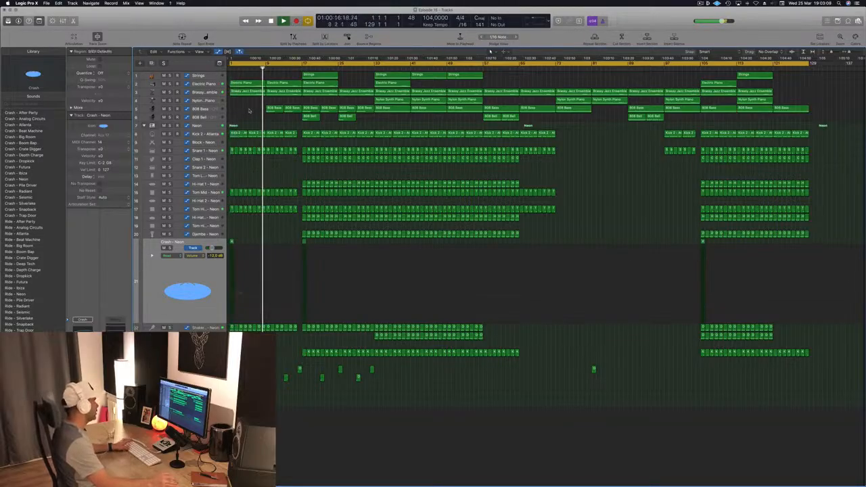
pyautogui.click(213, 94)
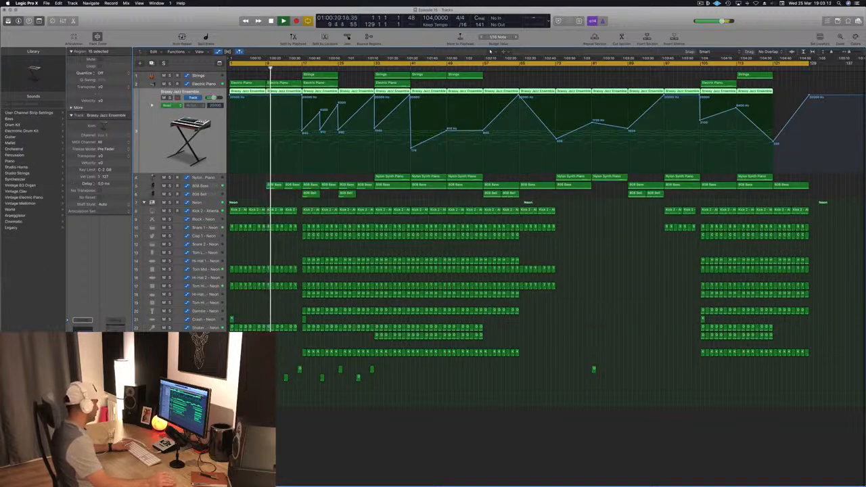
pyautogui.click(210, 369)
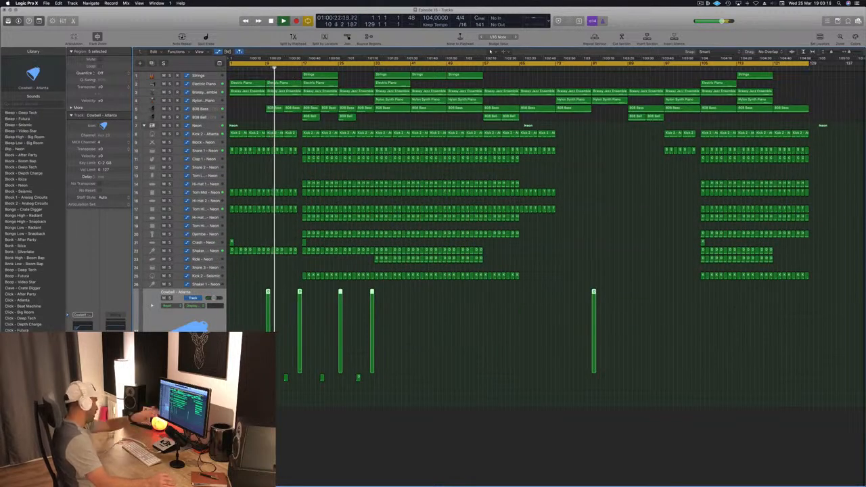
pyautogui.click(210, 377)
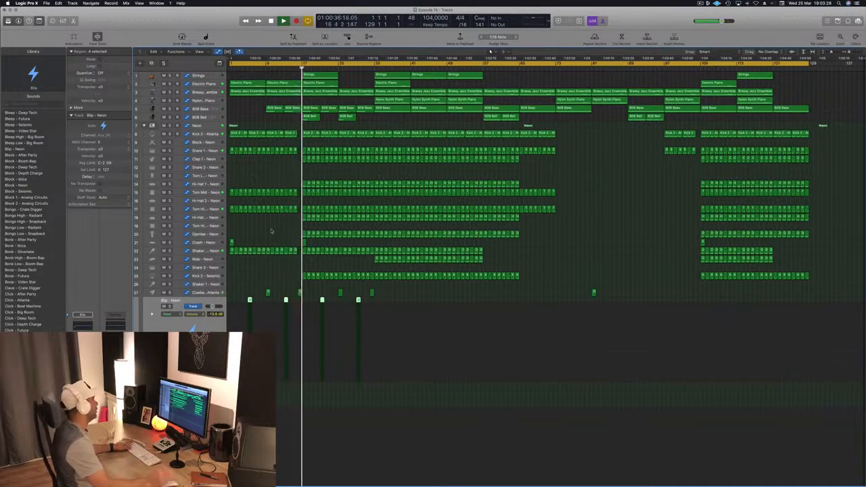
pyautogui.click(253, 108)
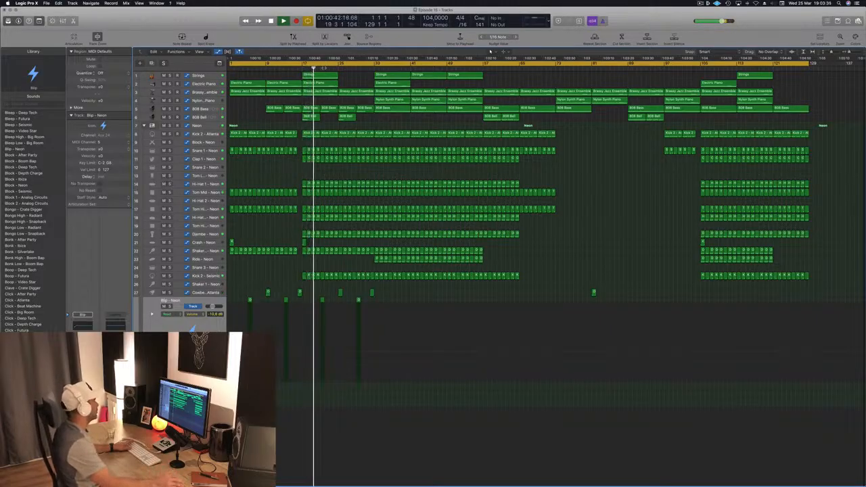
# Step: Delete the Strings region at bar 17 and move playback ahead to just before bar 33
pyautogui.click(330, 75)
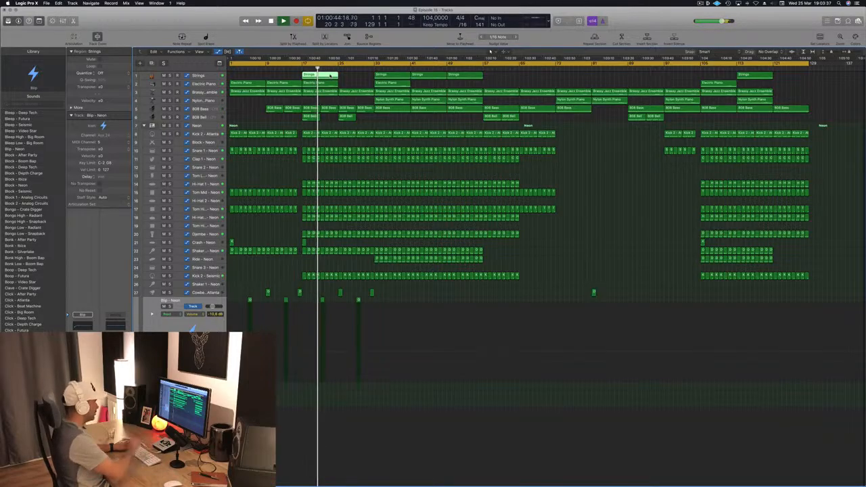
pyautogui.press('Delete')
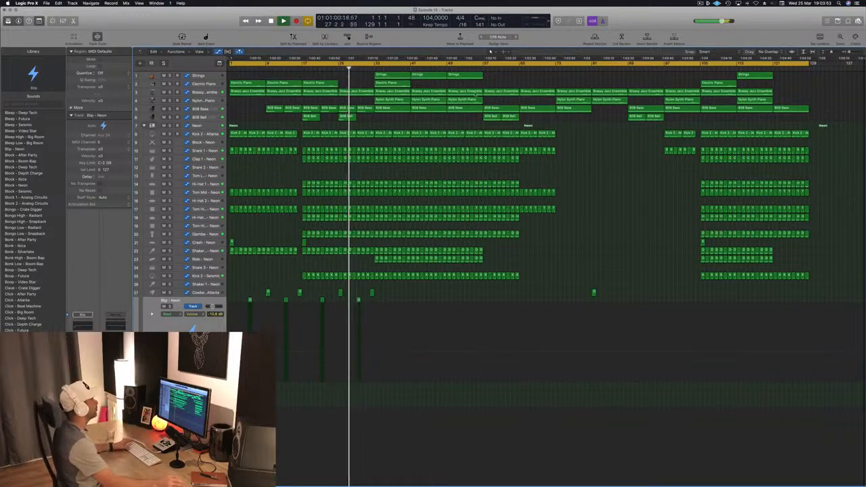
pyautogui.click(372, 69)
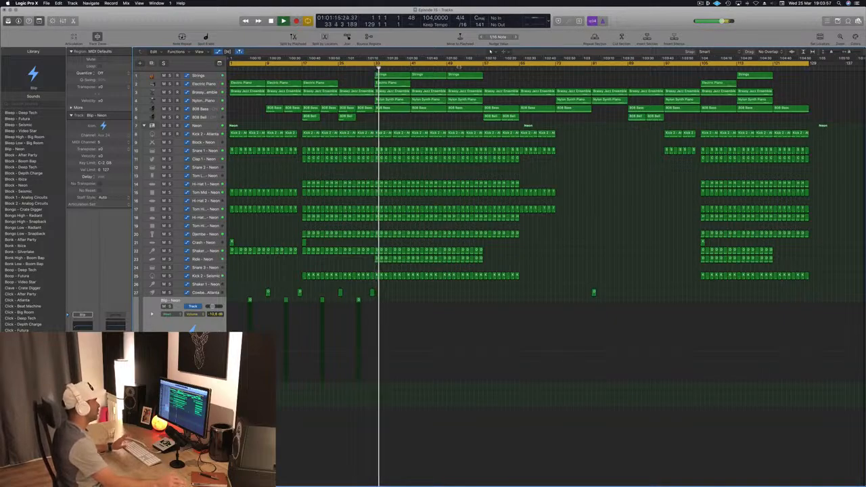
# Step: Play from about bar 56 and check the 808 Bell track within the full mix
pyautogui.click(482, 65)
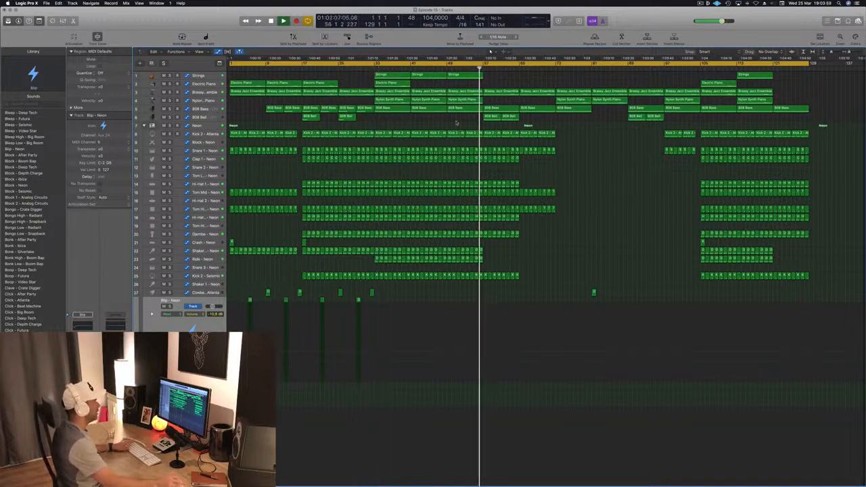
pyautogui.click(209, 119)
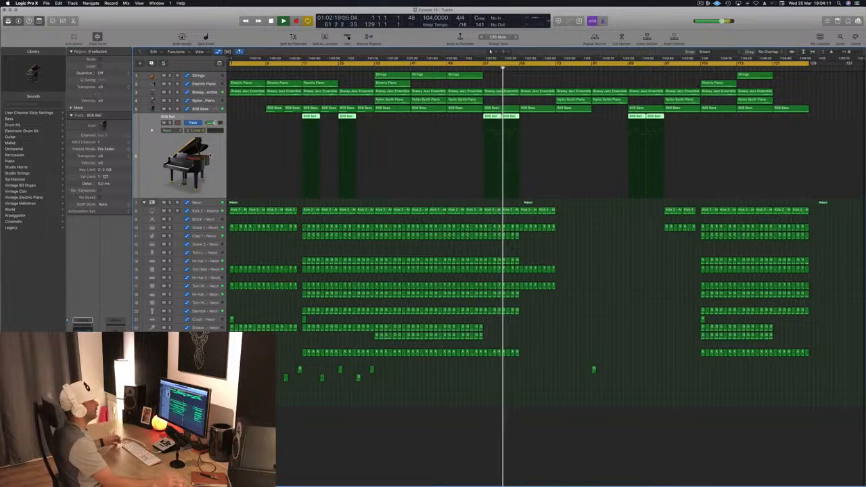
pyautogui.click(582, 274)
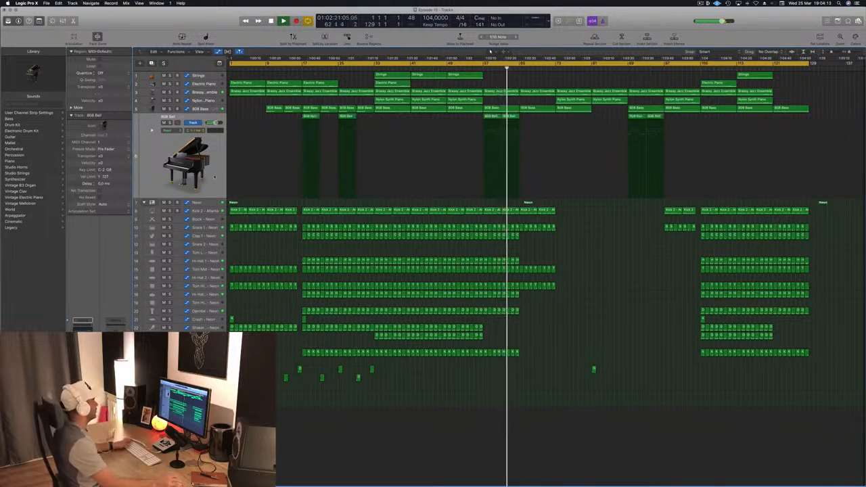
pyautogui.click(214, 177)
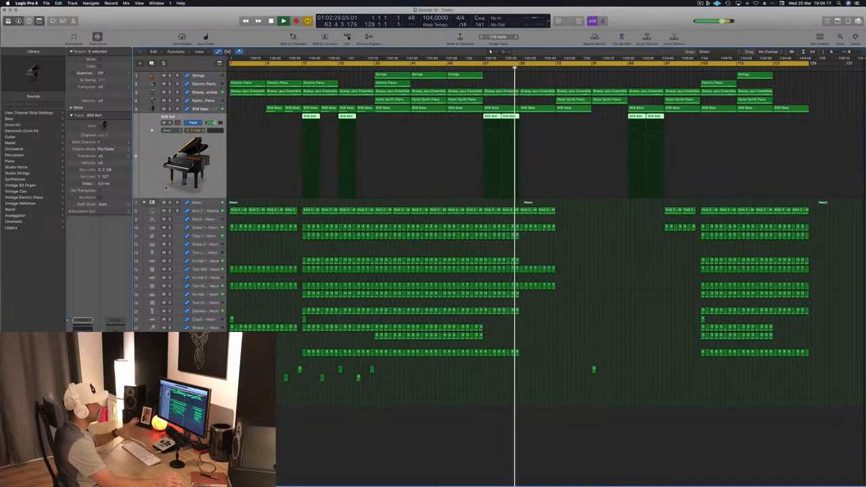
pyautogui.click(594, 235)
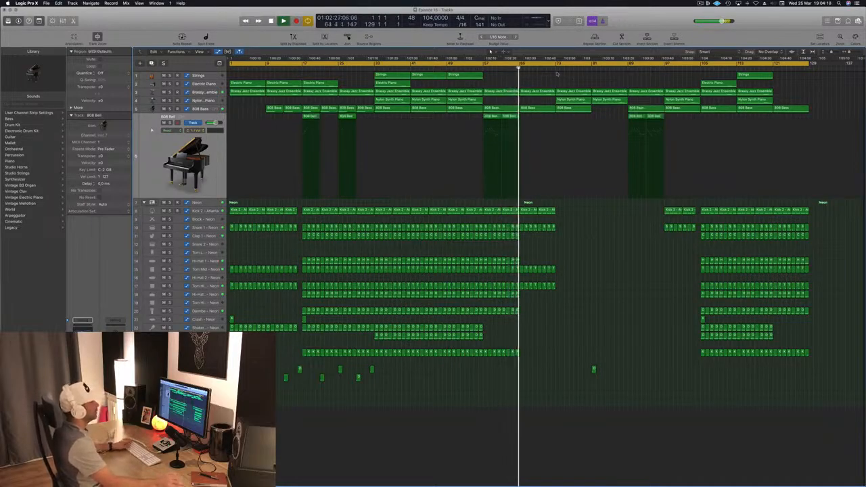
# Step: Spot-check the rest of the arrangement from bars 73, 89, 105, 121 and 113, and display the Brassy Jazz Ensemble track's automation
pyautogui.click(555, 64)
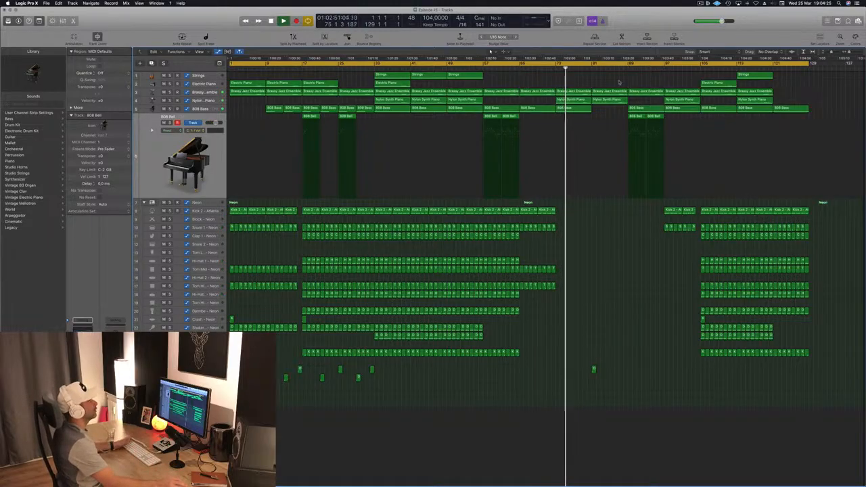
pyautogui.click(624, 65)
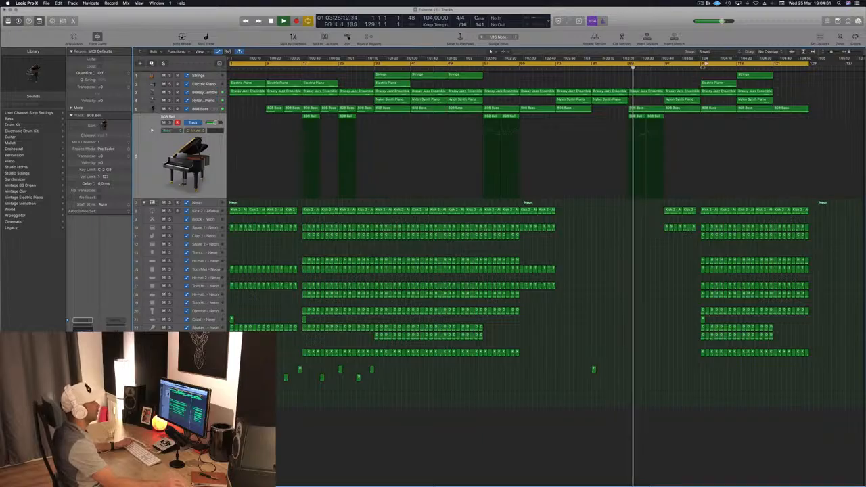
pyautogui.click(700, 65)
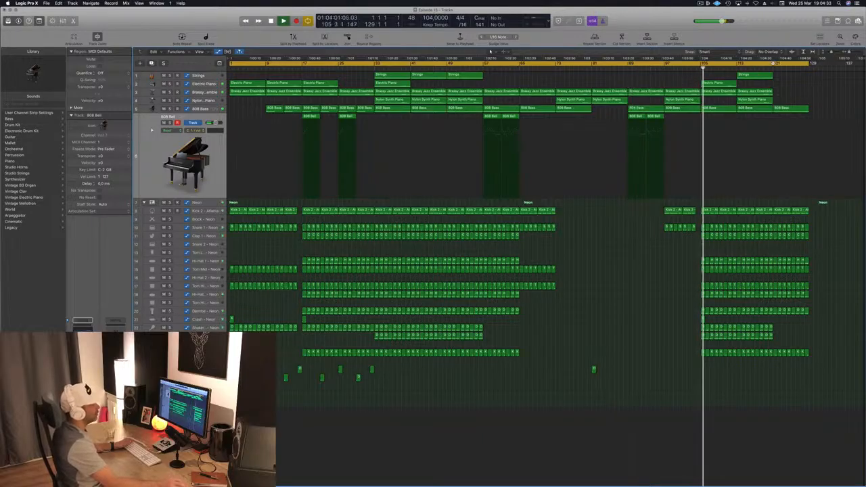
pyautogui.click(773, 64)
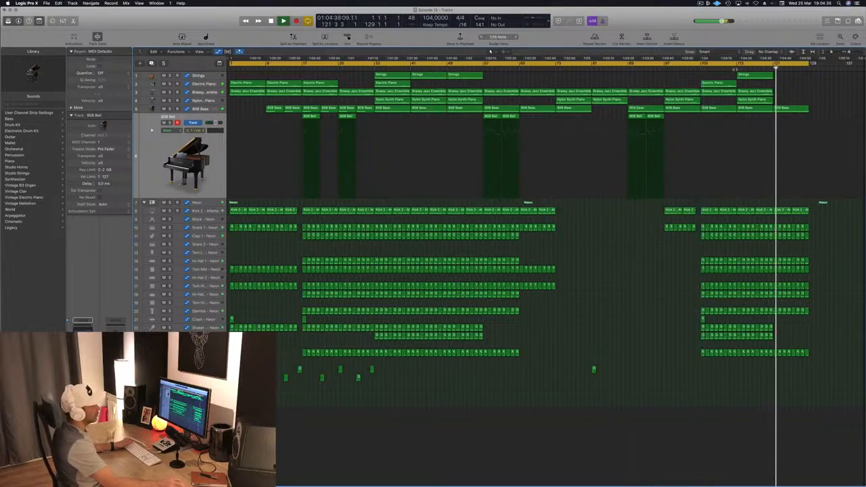
pyautogui.click(737, 68)
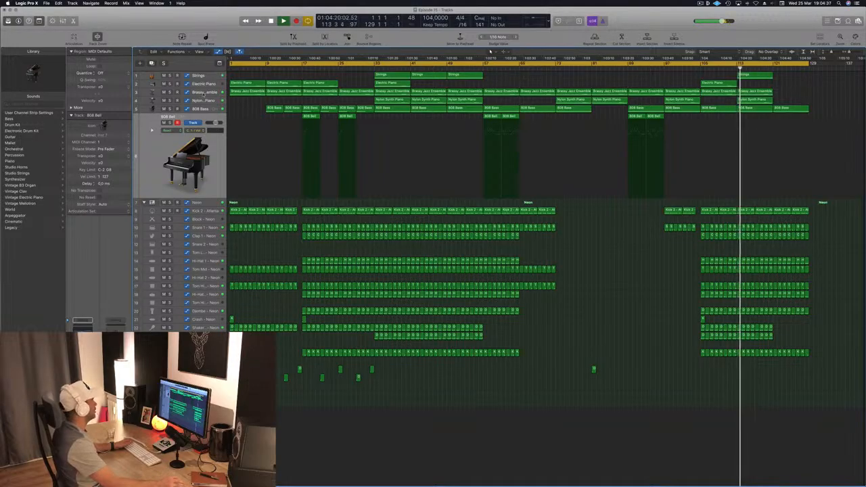
pyautogui.click(204, 92)
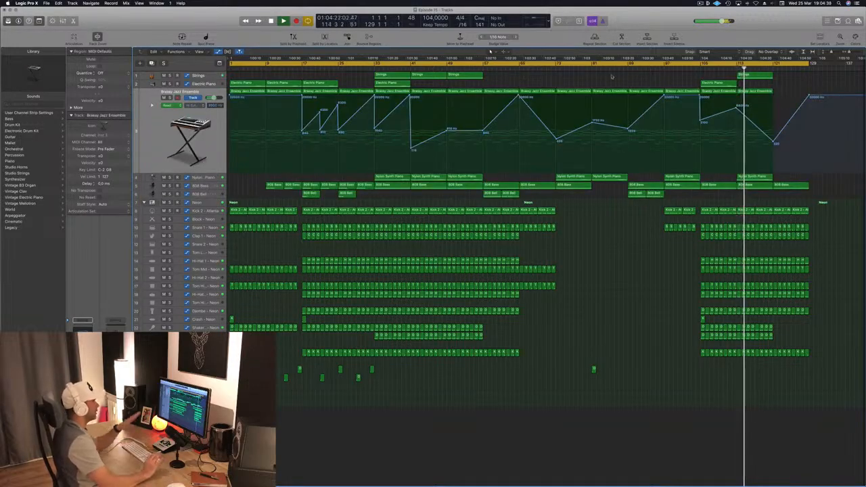